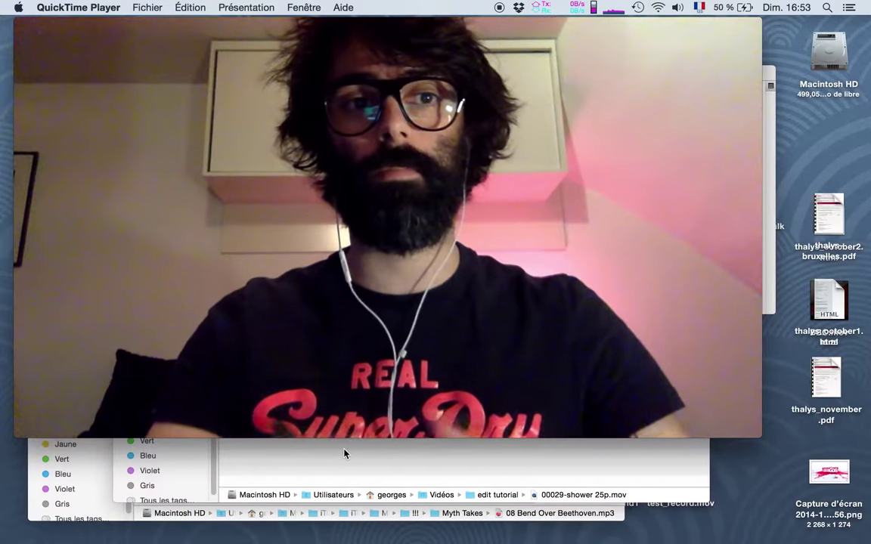
Launch Blender from the Finder window, dismiss its splash screen and make its window full screen
key(alt)
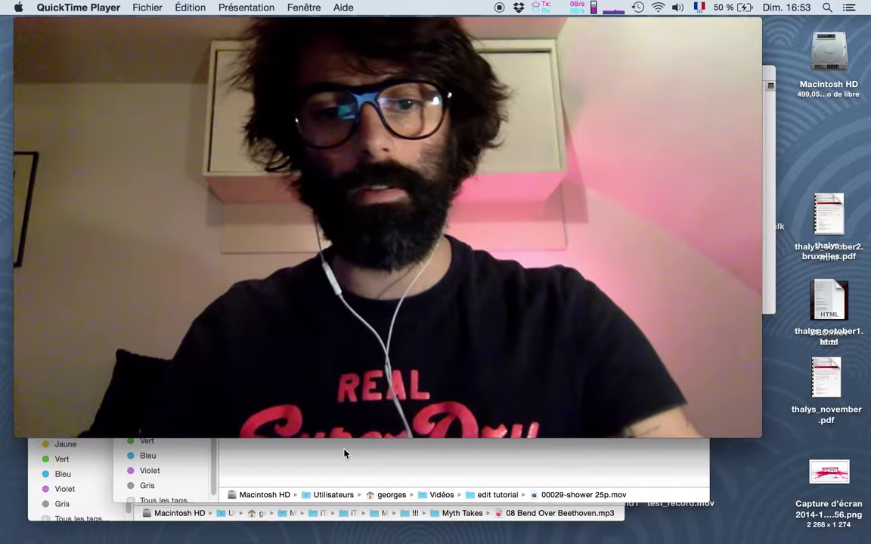
click(461, 454)
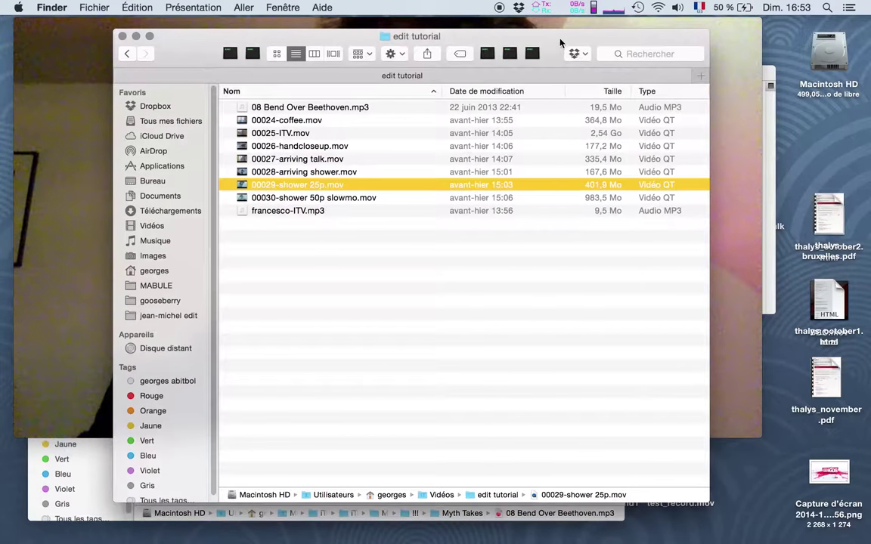
click(531, 55)
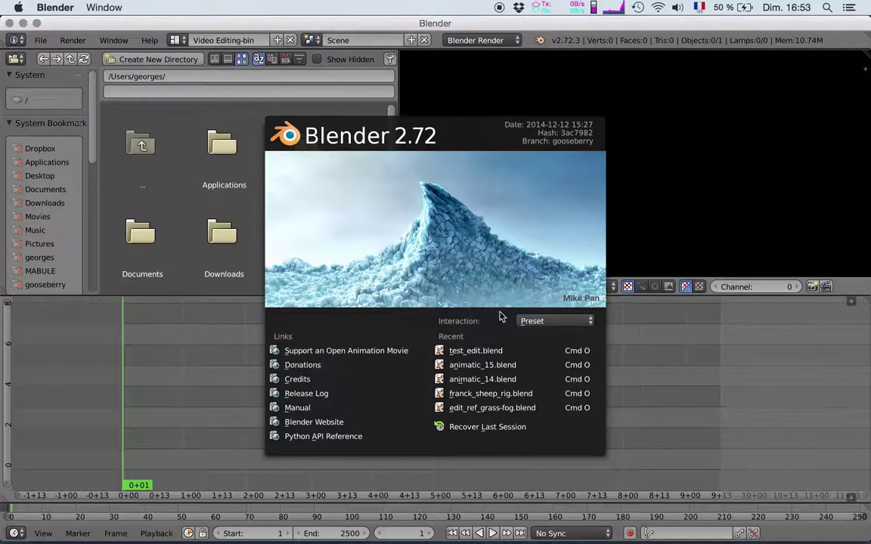
click(688, 386)
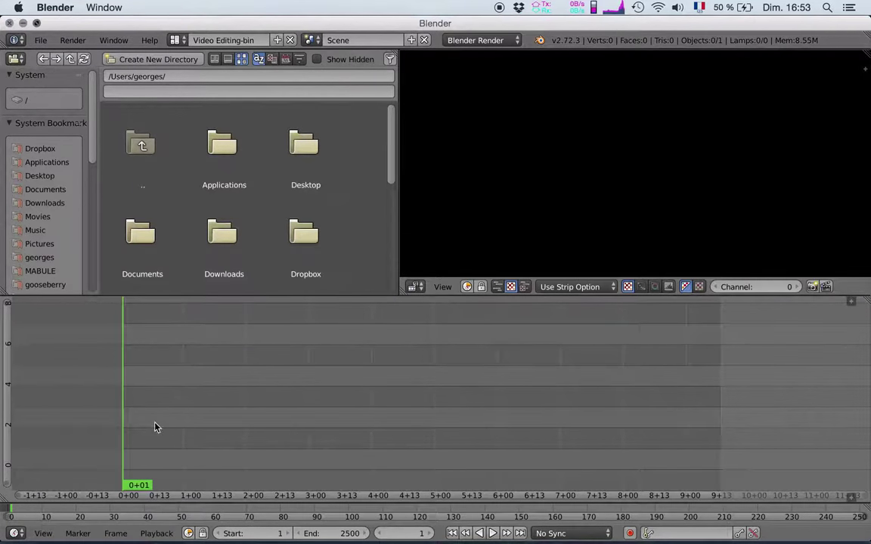
key(alt+F11)
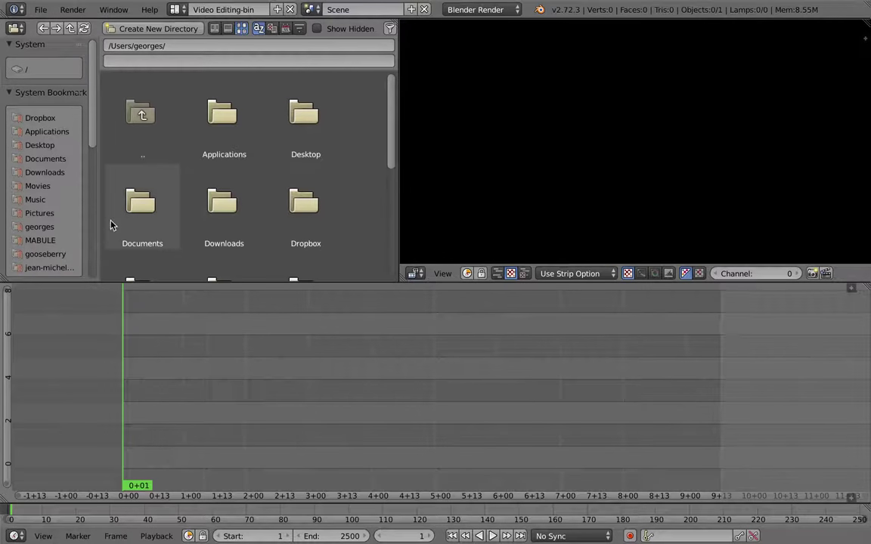
key(super+Tab)
key(super+Tab)
key(super+Tab)
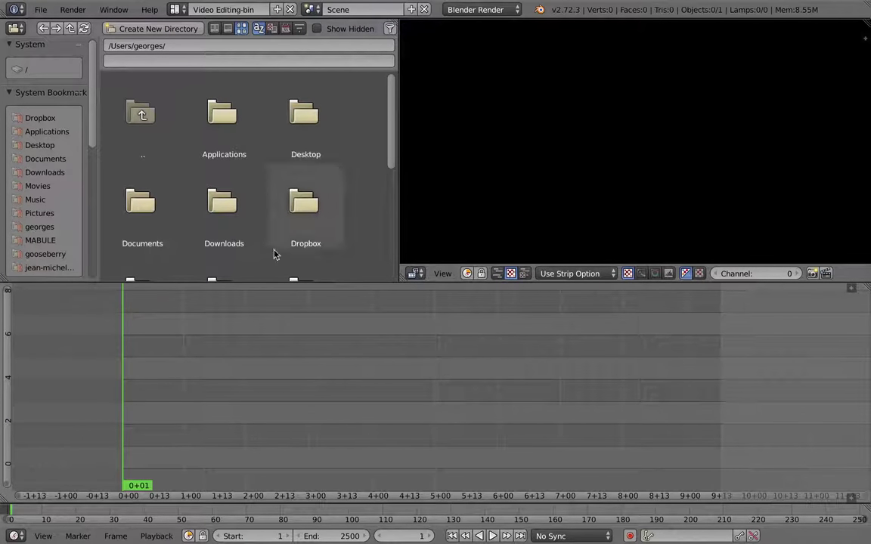
Open the bookmarked "edit tutorial" folder in the file browser
click(42, 189)
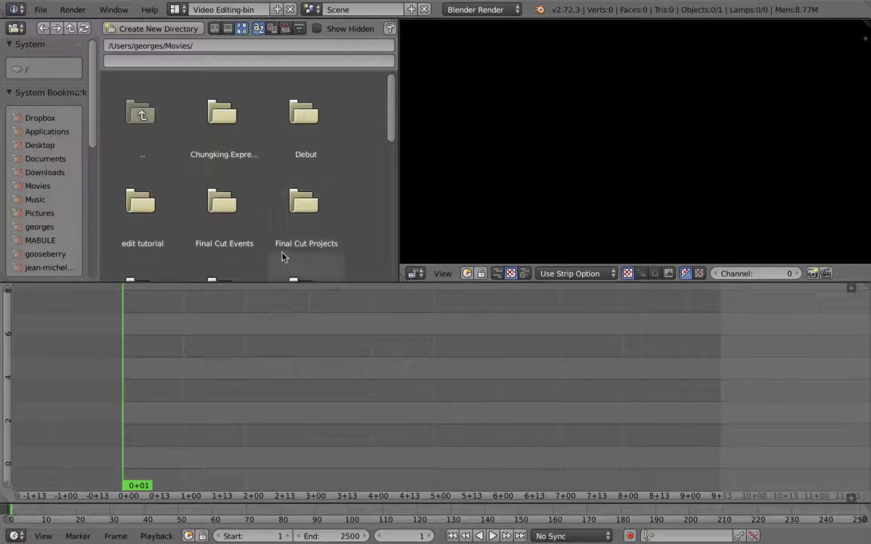
drag(93, 157, 83, 207)
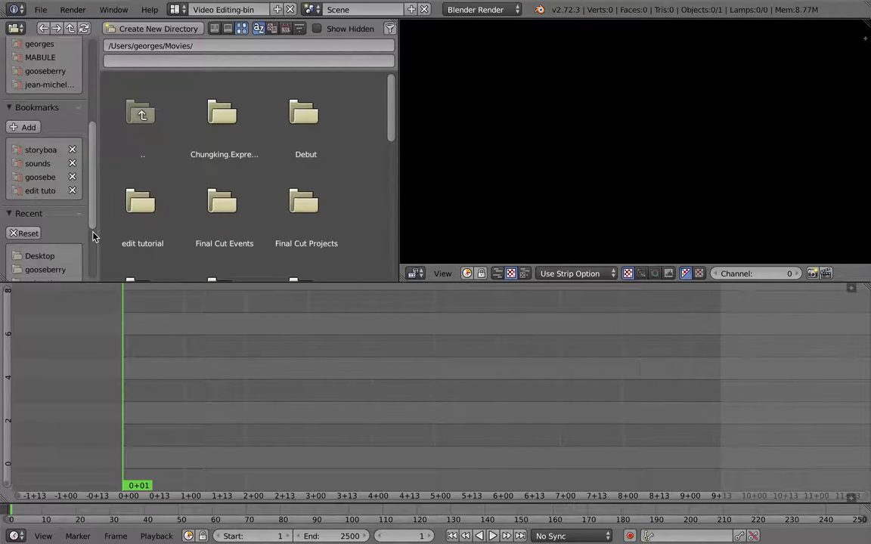
click(38, 190)
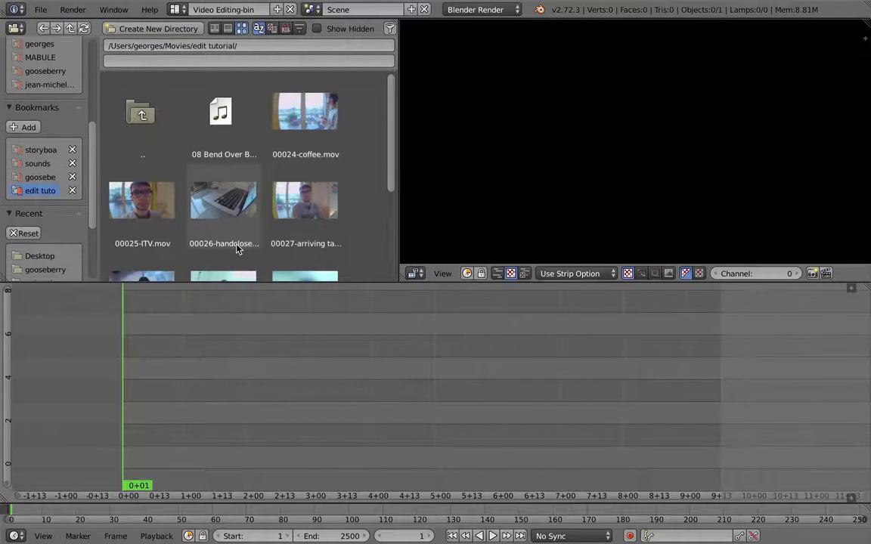
key(super+Tab)
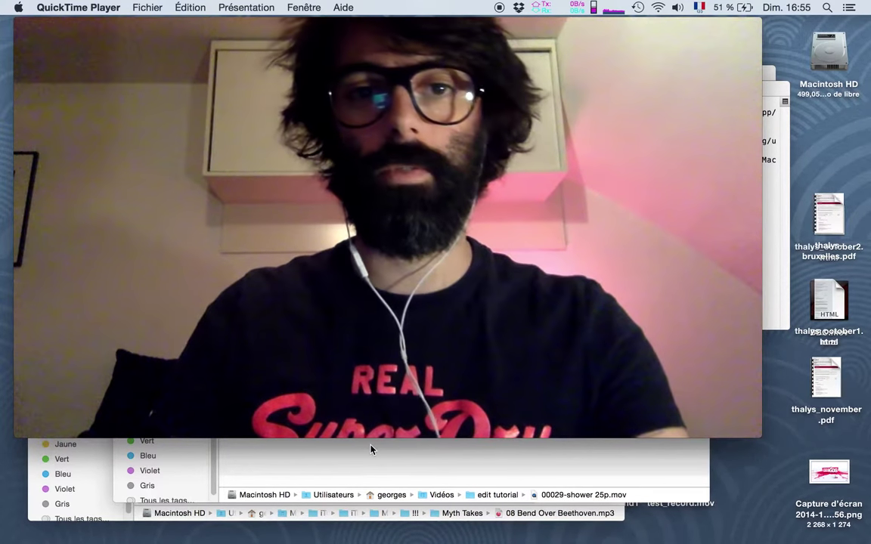
key(super+Tab)
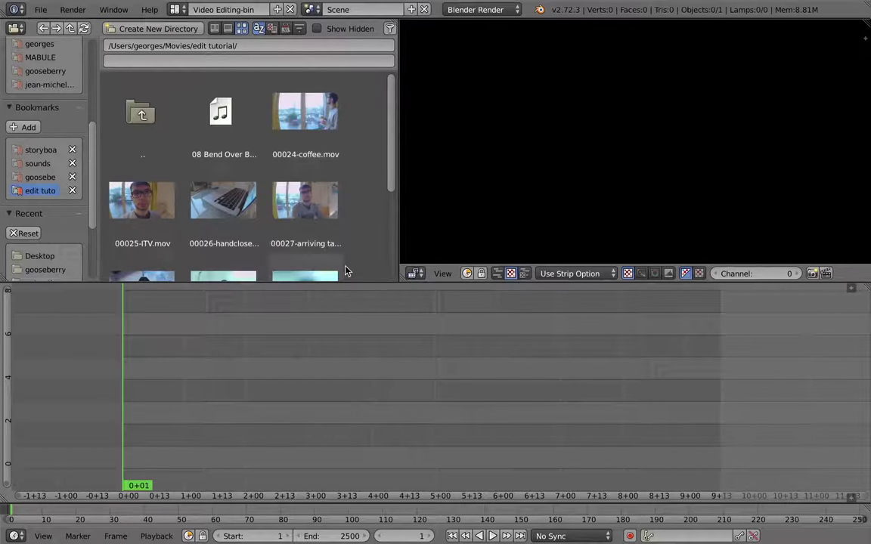
Add the 00025-ITV.mov clip to the sequencer on the lowest channels, starting at frame 1
mouse_move(391, 168)
mouse_down()
mouse_move(382, 252)
mouse_move(384, 183)
mouse_up()
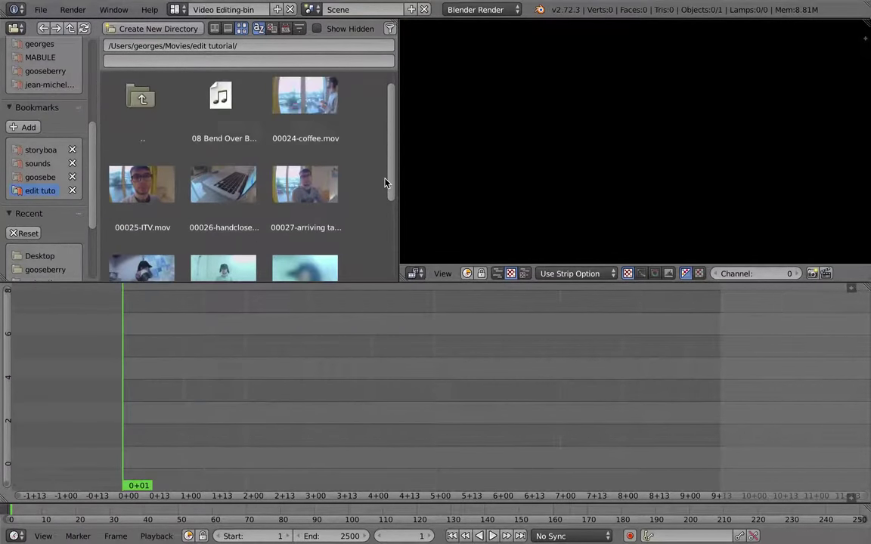
click(141, 195)
drag(116, 194, 152, 385)
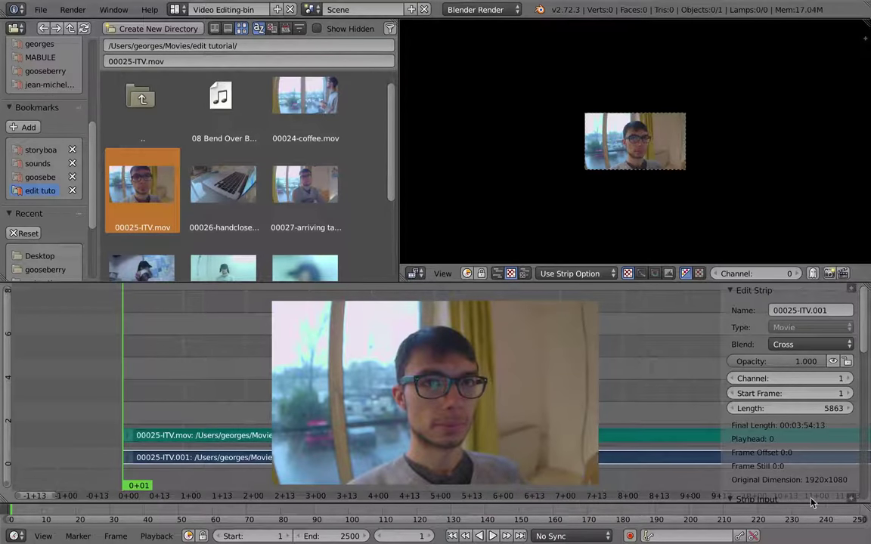
Show the sequencer's header and place francesco-ITV.mp3 on channel 3 above the clip, starting at frame 1
click(850, 498)
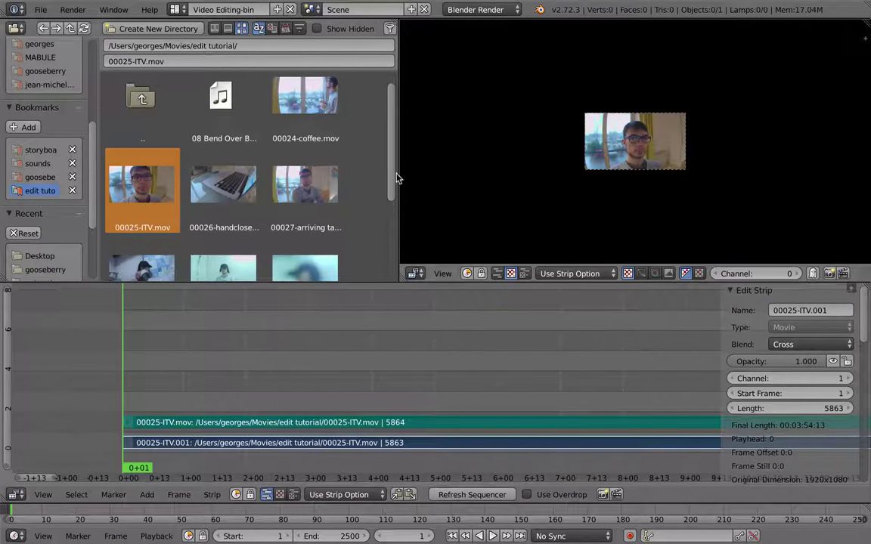
drag(395, 179, 391, 277)
drag(141, 230, 397, 441)
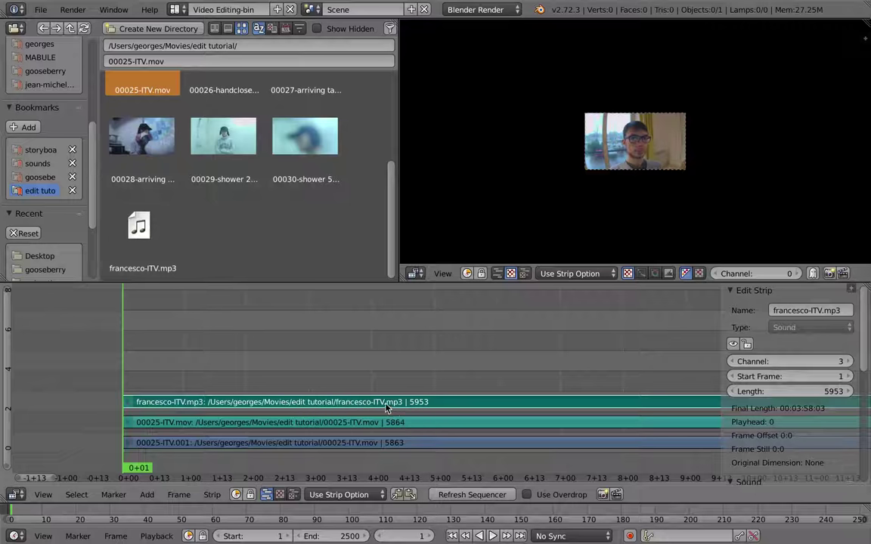
Move the playhead to frame 6 and fit the entire video image in the preview
ctrl+middle_drag(640, 189, 641, 150)
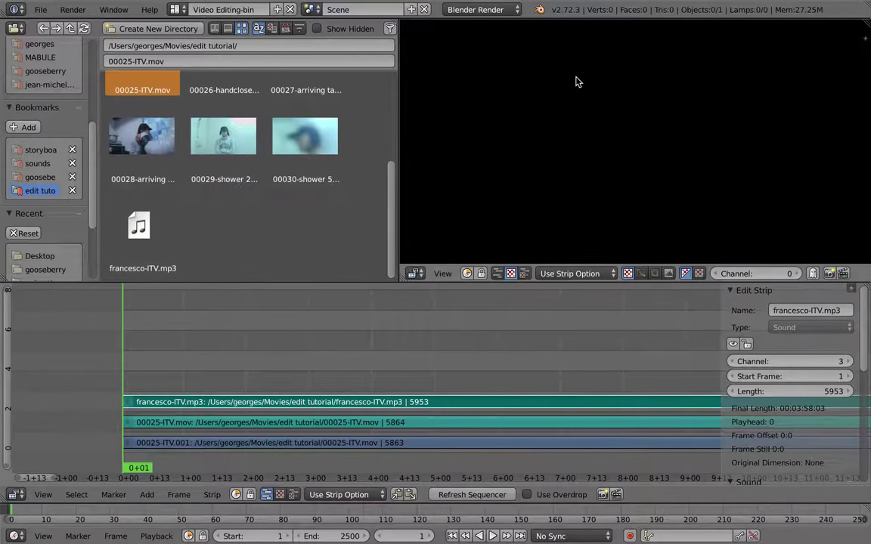
key(Home)
scroll(635, 169, up, 5)
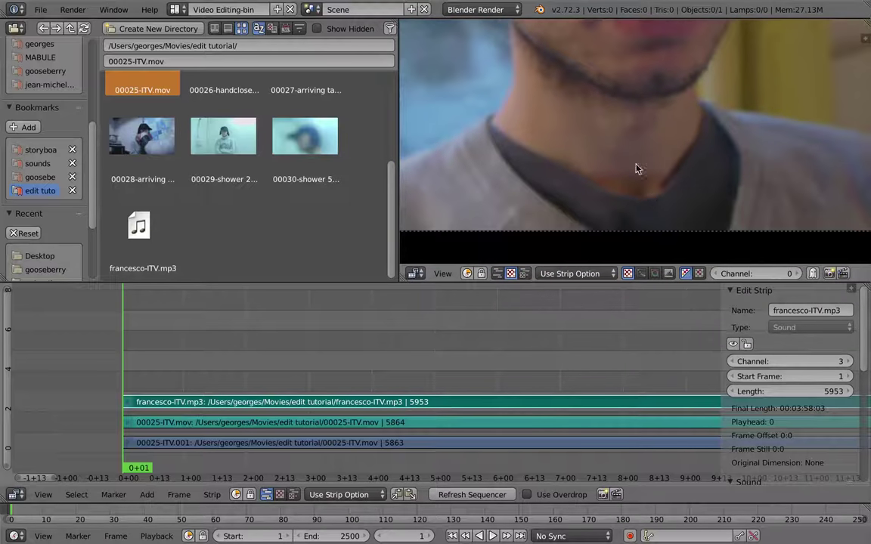
drag(252, 365, 135, 371)
ctrl+middle_drag(255, 364, 219, 423)
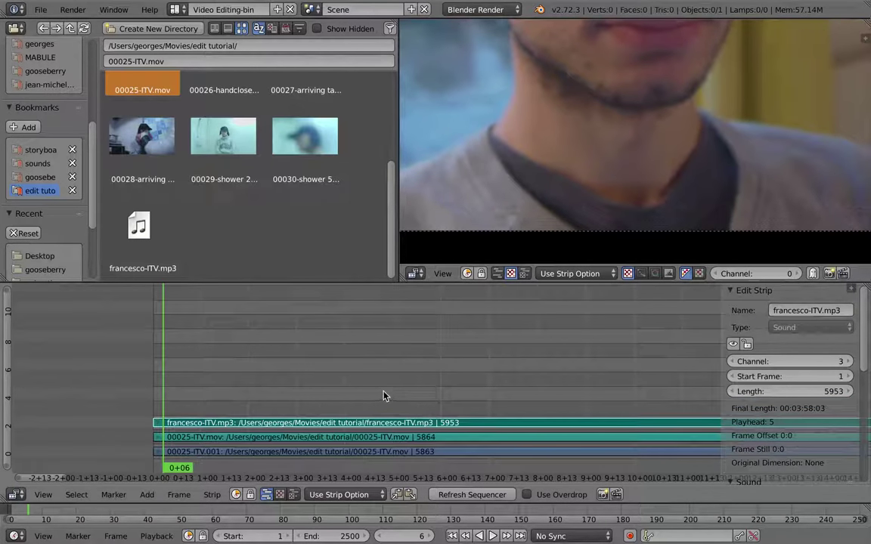
middle_drag(360, 354, 331, 375)
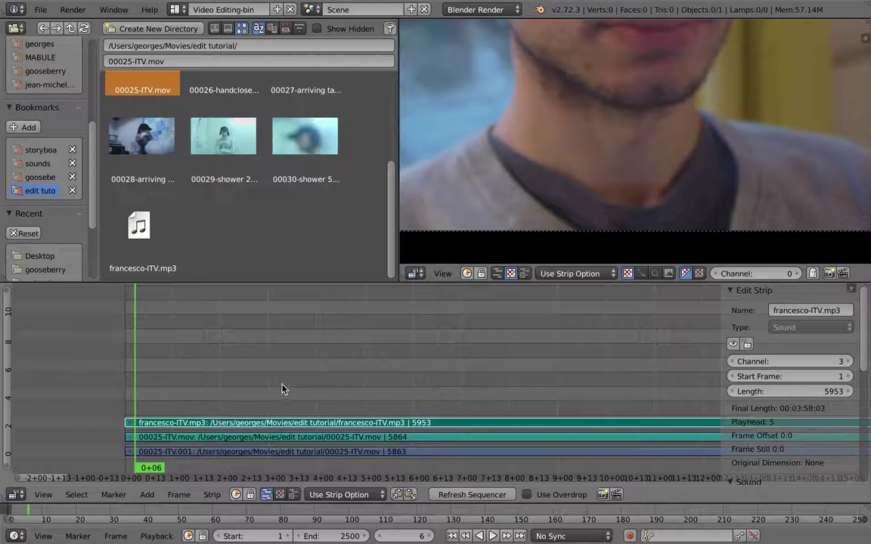
scroll(558, 165, down, 10)
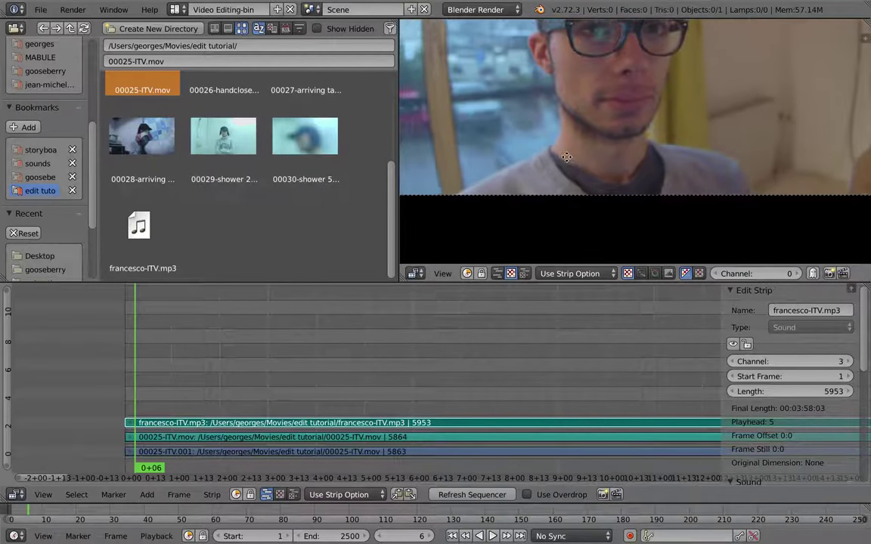
middle_drag(568, 158, 590, 231)
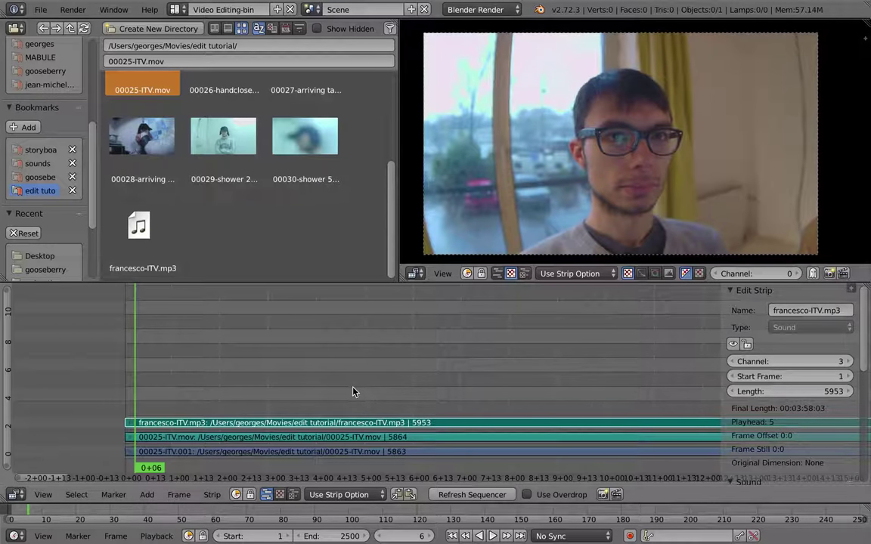
Maximize the sequencer with the strip properties hidden and compare the full lengths of the three strips
key(ctrl+Up)
key(n)
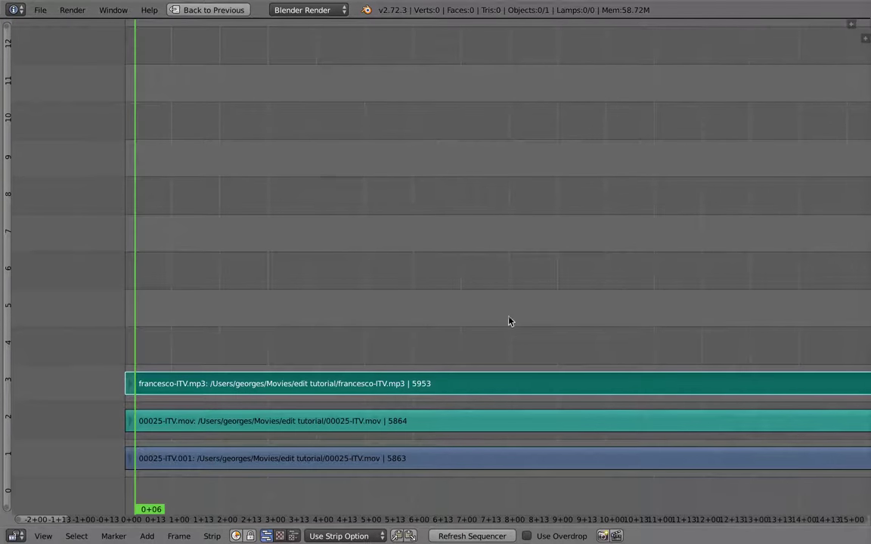
ctrl+middle_drag(509, 323, 493, 393)
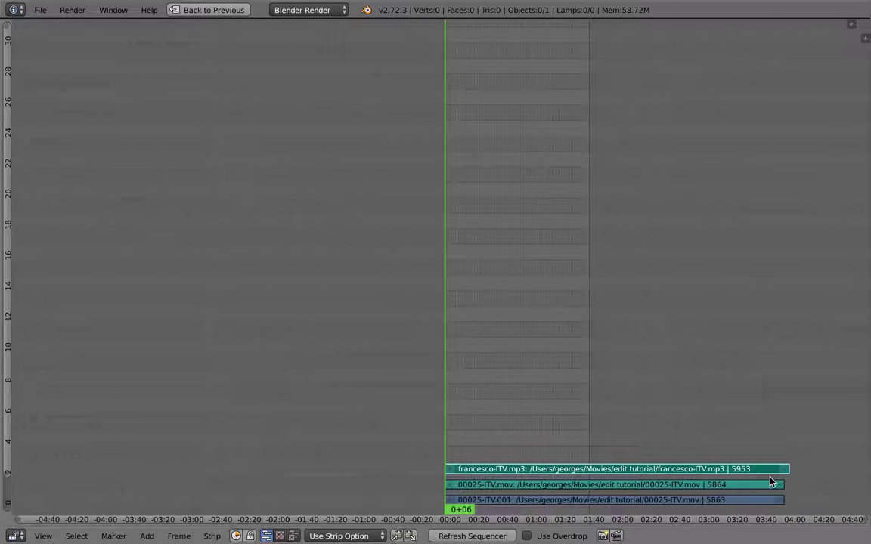
middle_drag(693, 417, 633, 409)
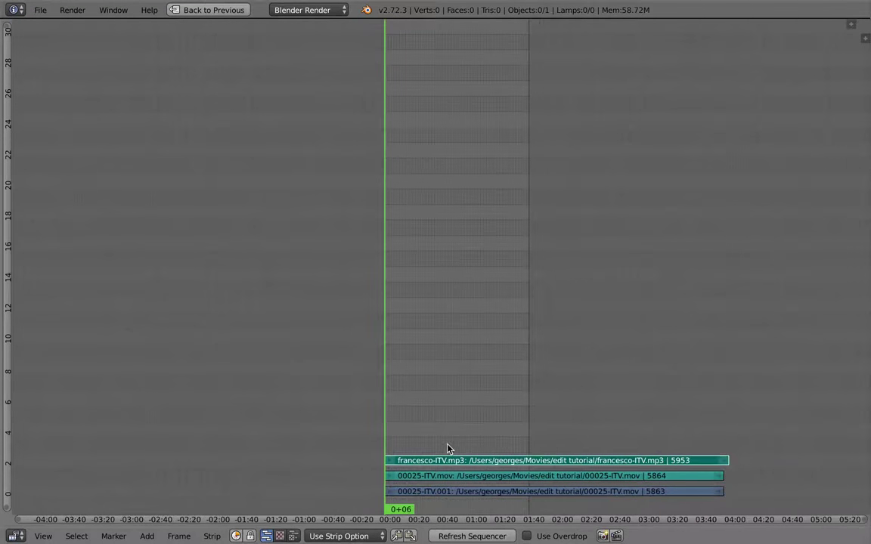
ctrl+middle_drag(447, 451, 336, 475)
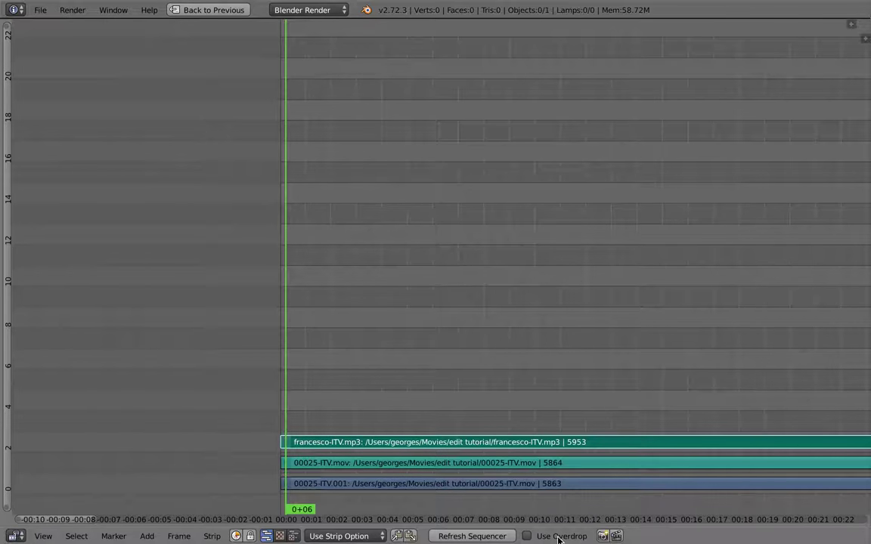
Enable Use Overdrop and place the preview overlay, enlarged, at the upper middle of the sequencer
click(531, 535)
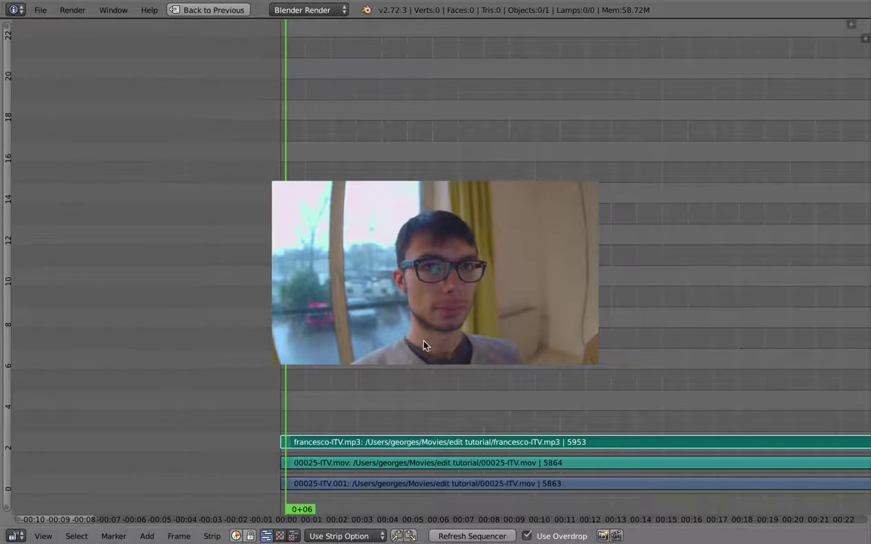
key(o)
drag(488, 324, 482, 282)
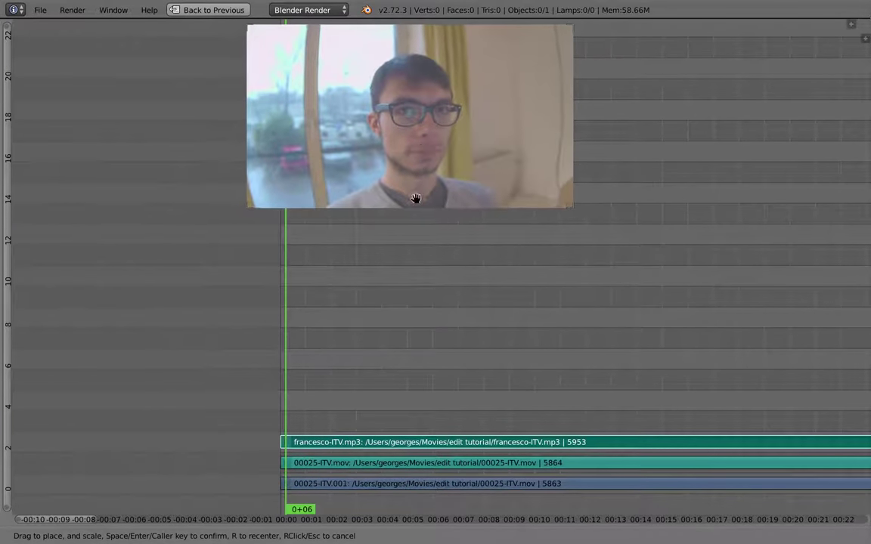
scroll(417, 202, up, 5)
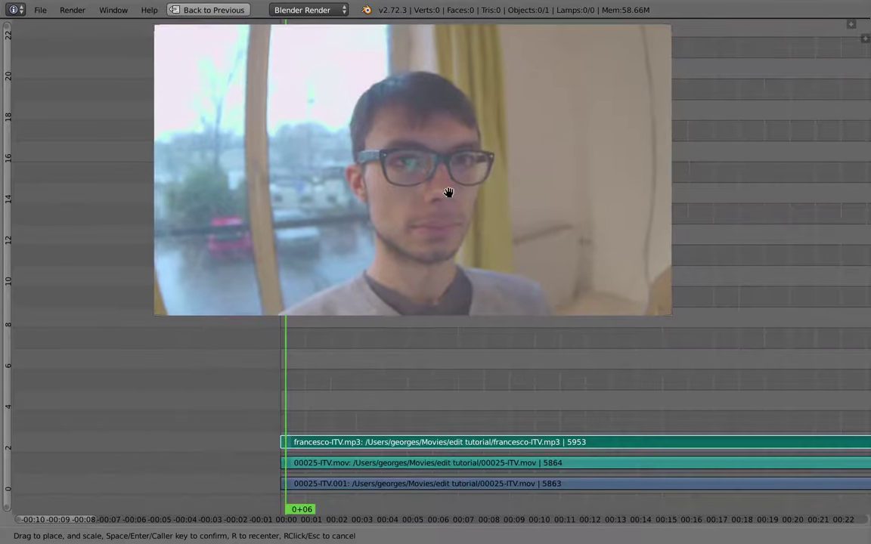
click(443, 202)
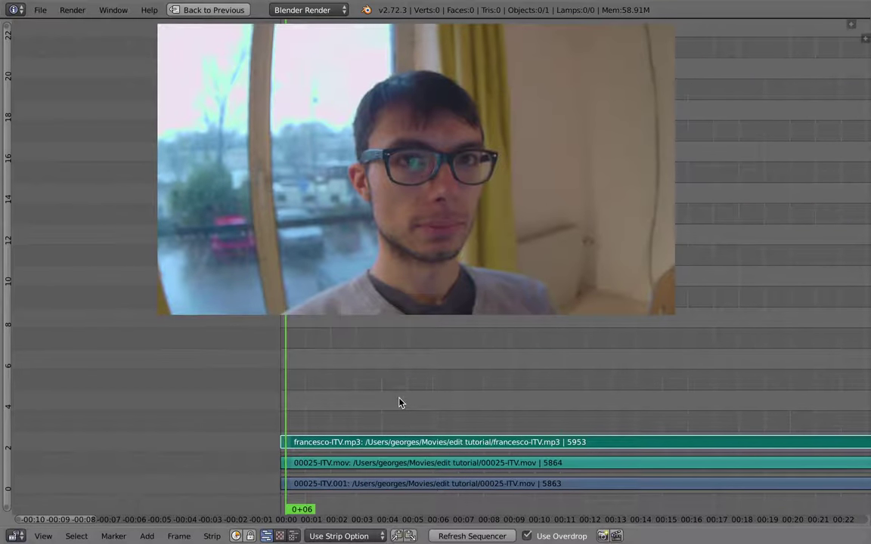
Scrub the playhead to 5+13 and hide the sequencer's header
drag(314, 402, 396, 390)
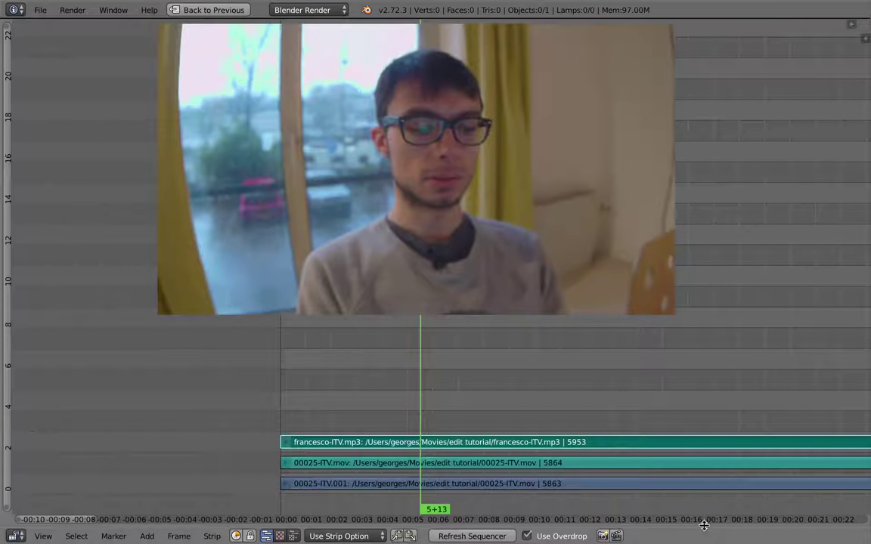
drag(703, 524, 693, 535)
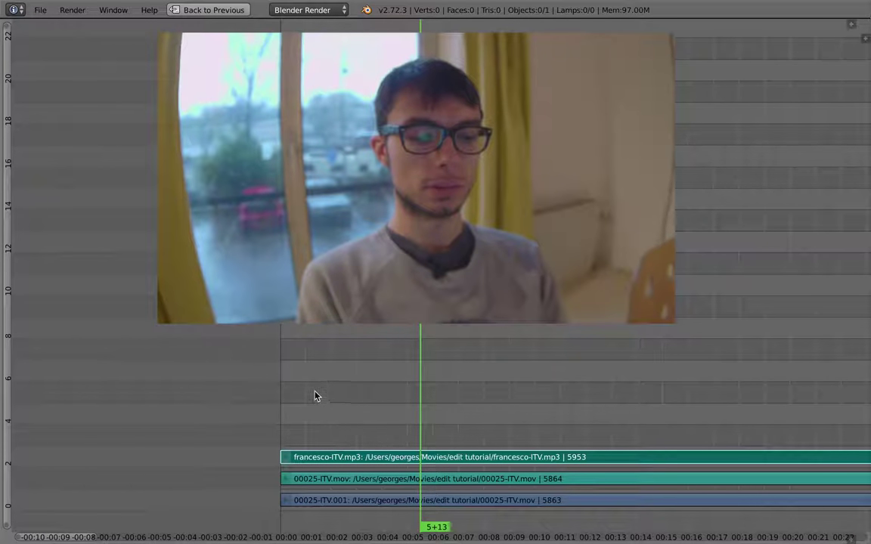
Examine the beginning of the three strips up close beneath the preview overlay
middle_drag(376, 415, 423, 339)
scroll(347, 400, up, 2)
scroll(346, 423, down, 2)
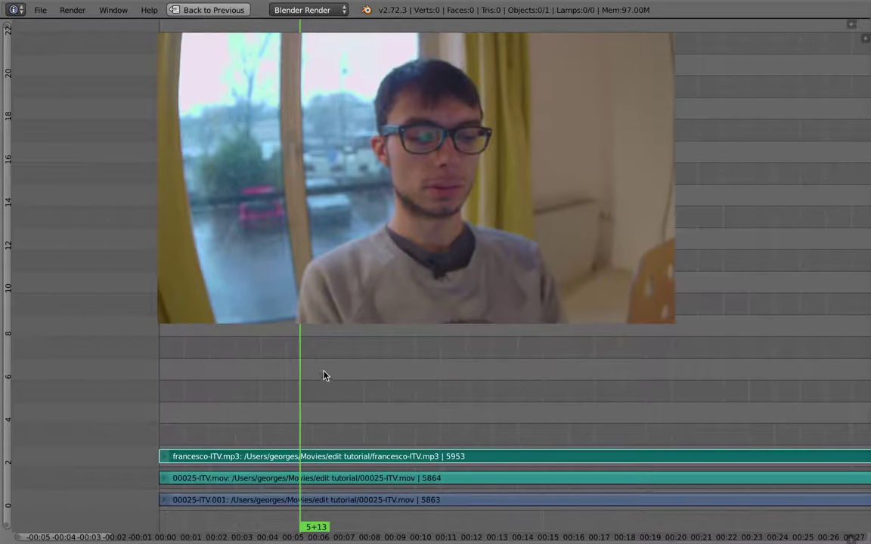
middle_drag(299, 396, 310, 396)
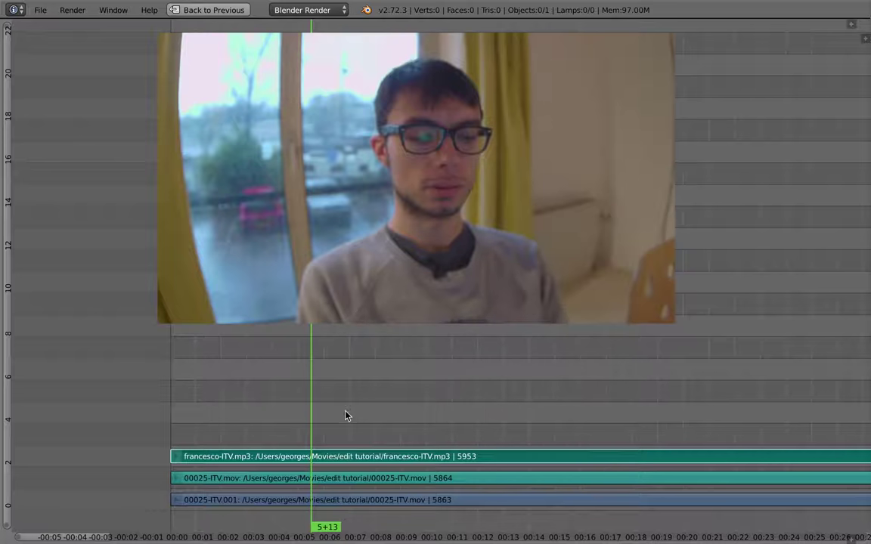
scroll(321, 420, up, 2)
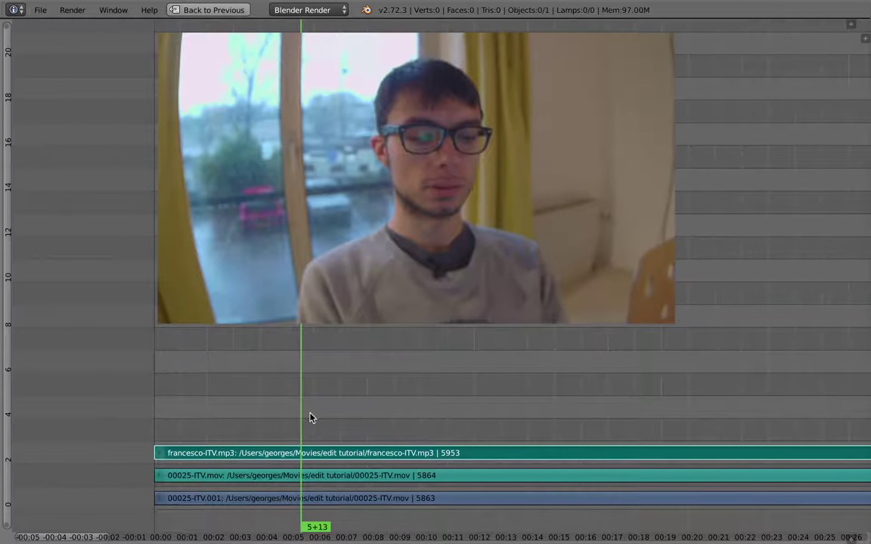
ctrl+middle_drag(314, 414, 328, 405)
middle_drag(337, 392, 411, 358)
ctrl+middle_drag(389, 405, 373, 381)
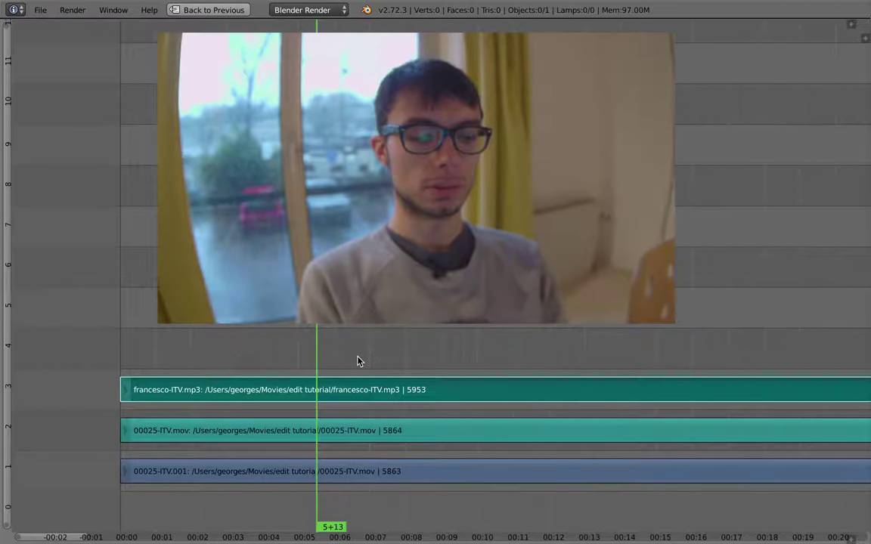
Show the strip properties, mute the mp3 strip on channel 3, and play the sequence from 1+18 at a higher system volume
key(n)
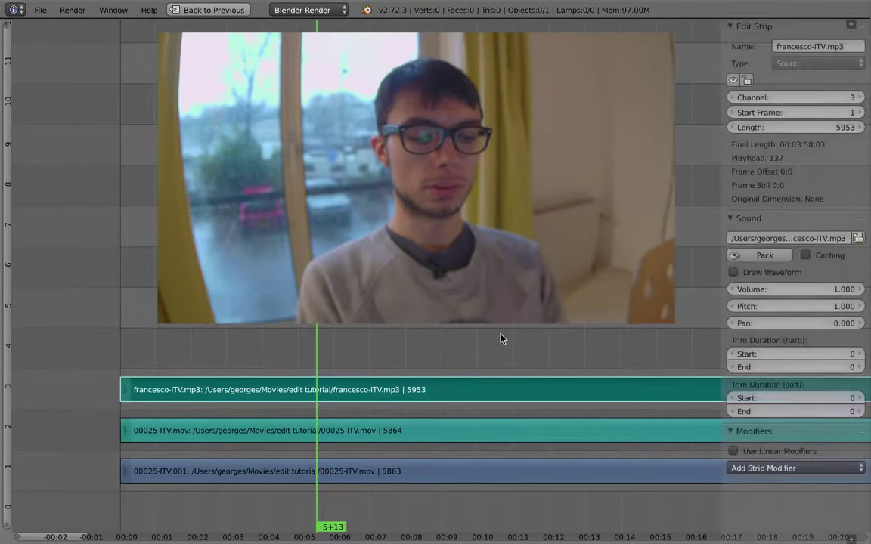
click(354, 438)
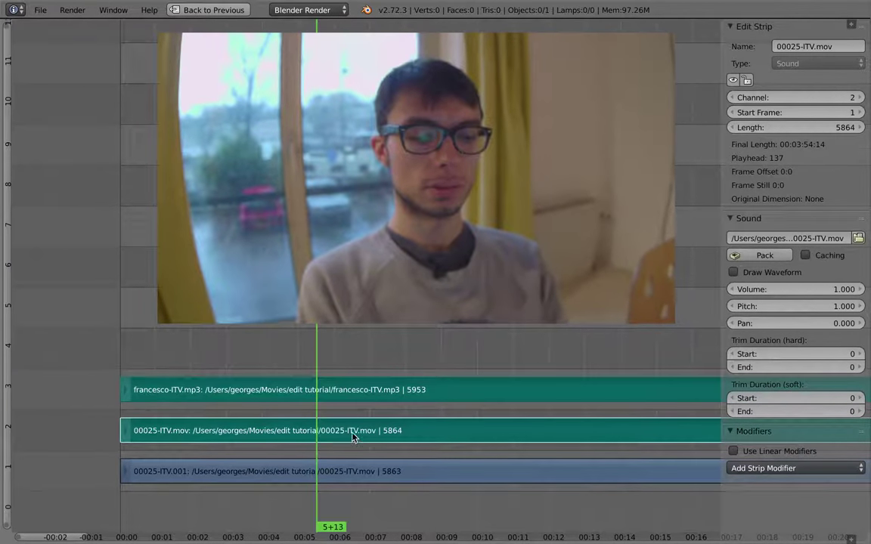
click(289, 400)
click(180, 371)
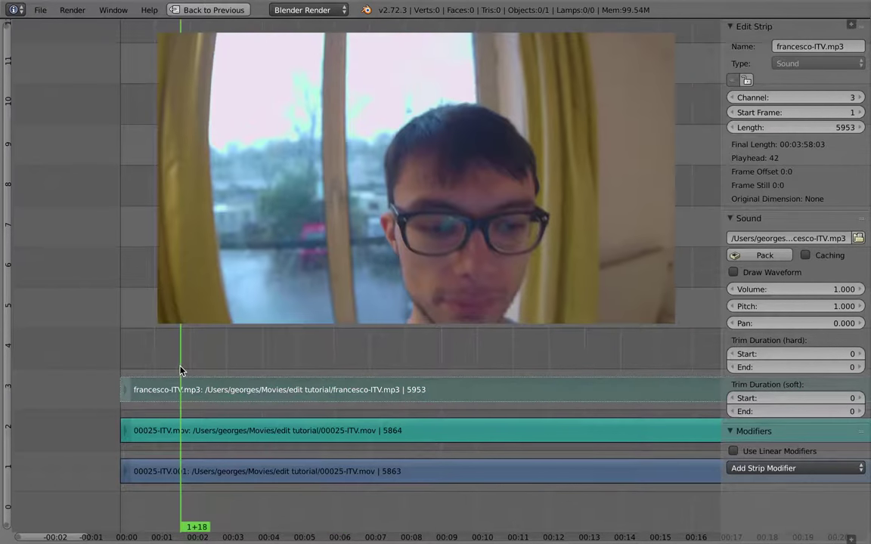
key(alt+a)
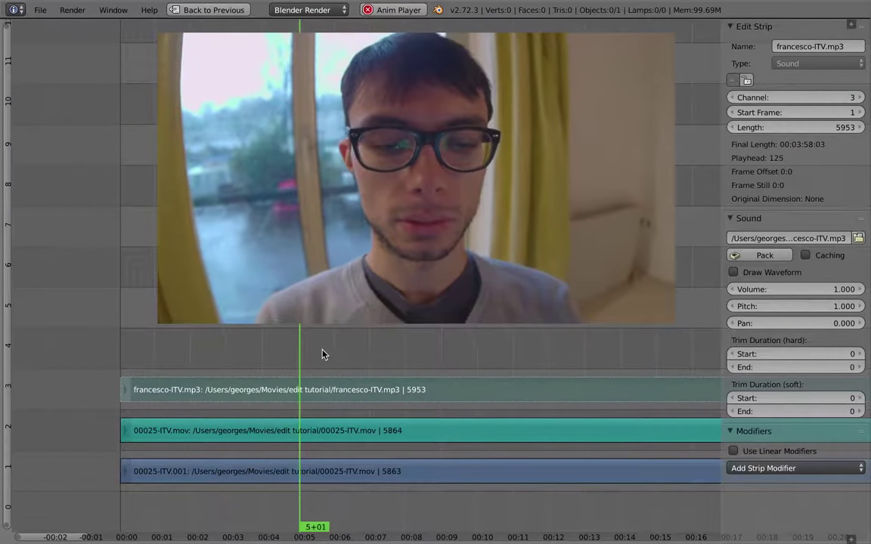
key(XF86AudioRaiseVolume)
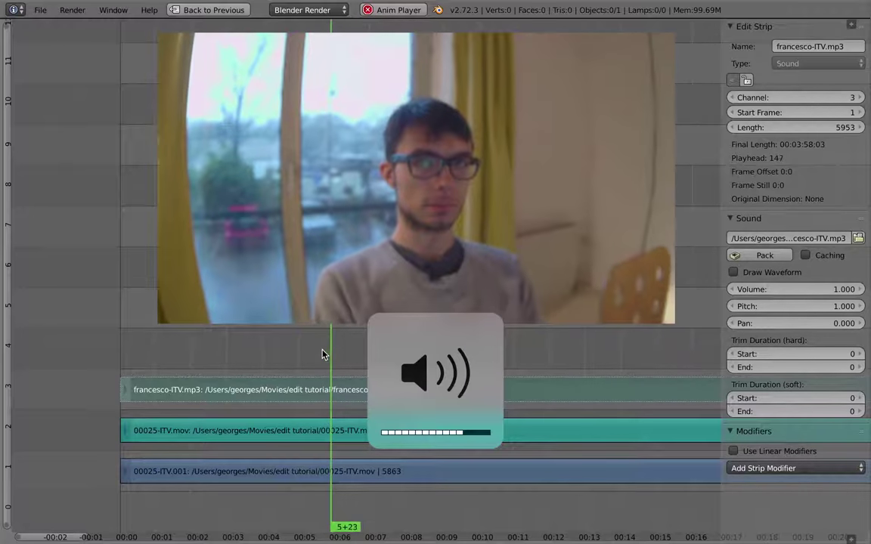
Set the render resolution percentage to 25% in the UV Editing layout and widen the render properties area
key(ctrl+Up)
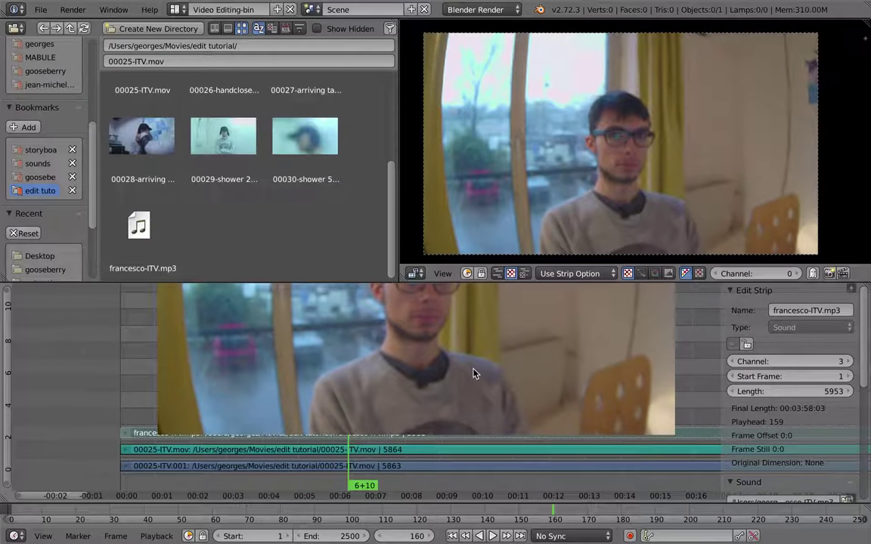
key(ctrl+Left)
key(ctrl+Left)
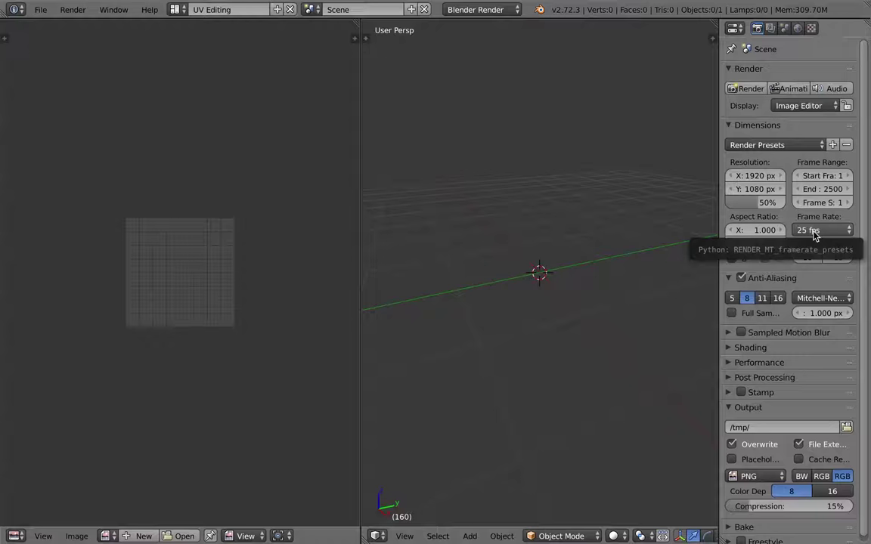
click(744, 204)
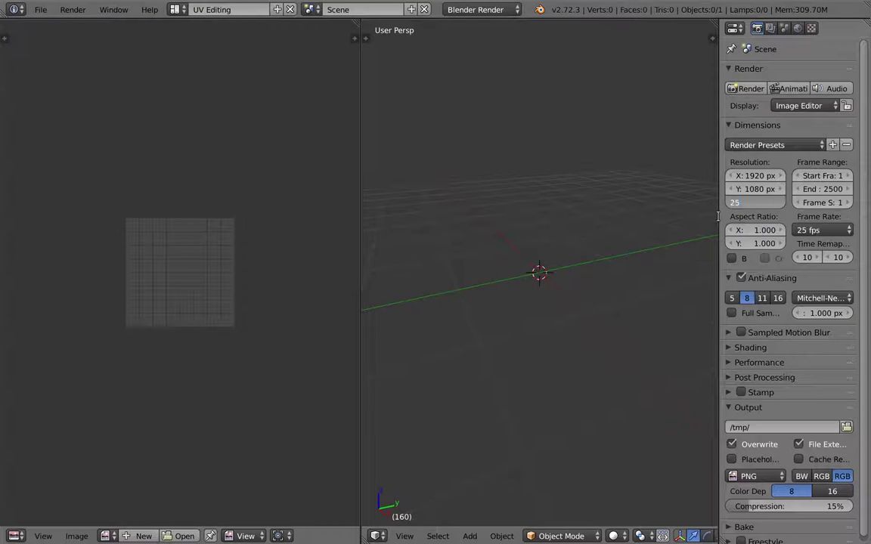
text(25)
key(Return)
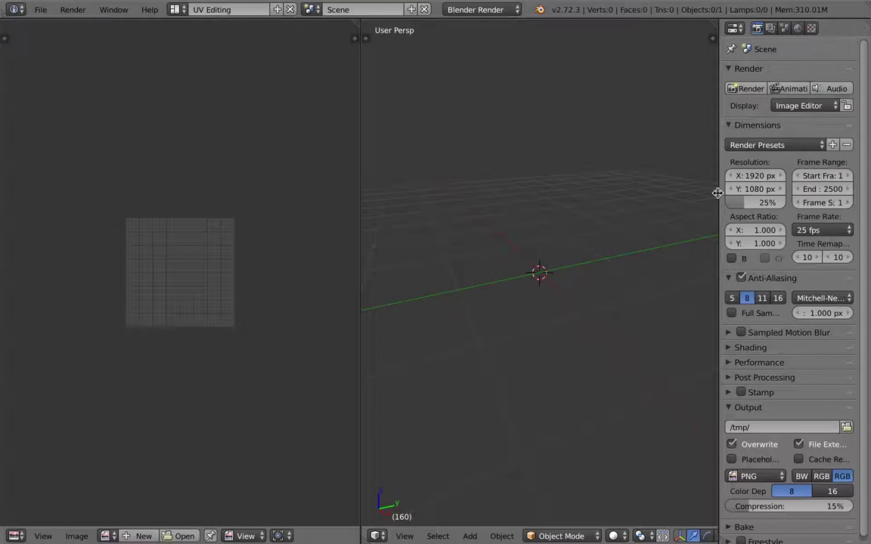
drag(717, 192, 671, 190)
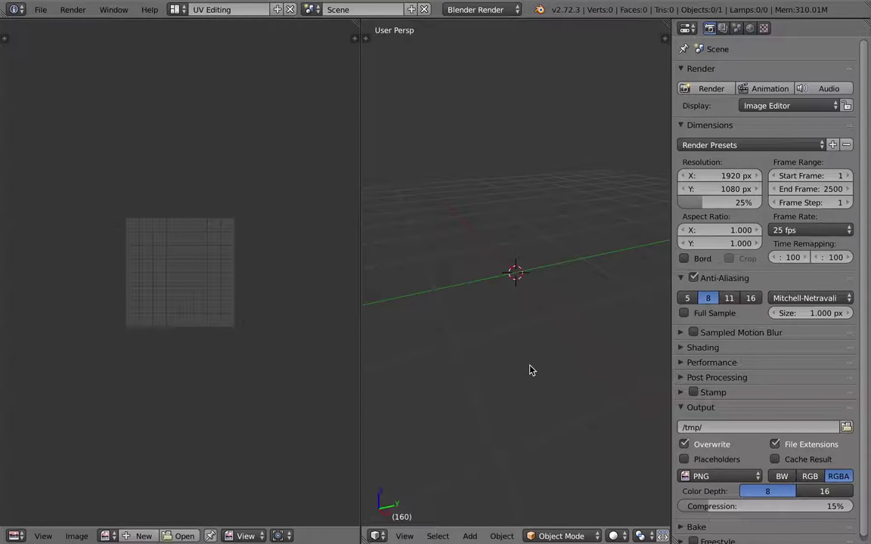
Return to the Video Editing-bin layout and set the timeline's sync mode to AV-sync
key(ctrl+Right)
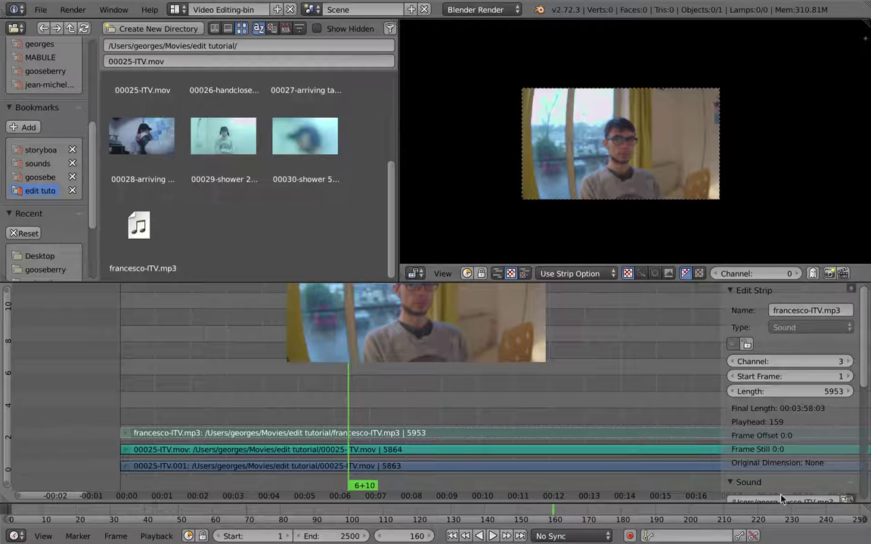
click(587, 536)
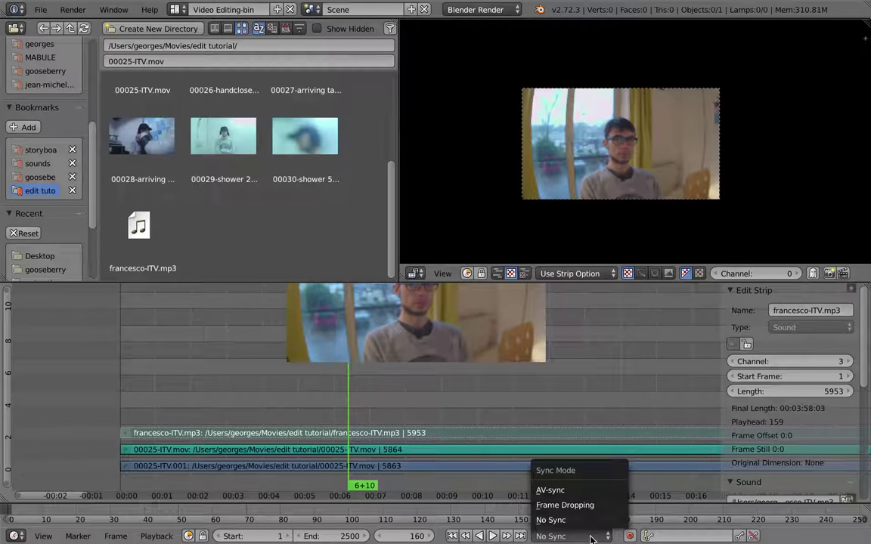
click(592, 491)
Play the sequence from 3+22 to 11+08 in the maximized sequencer and select the movie strip on channel 1
click(257, 393)
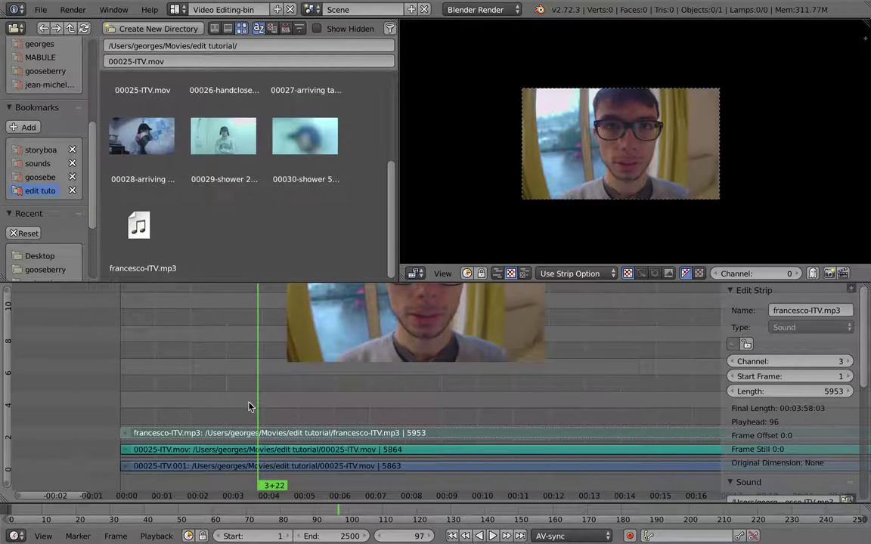
key(ctrl+Up)
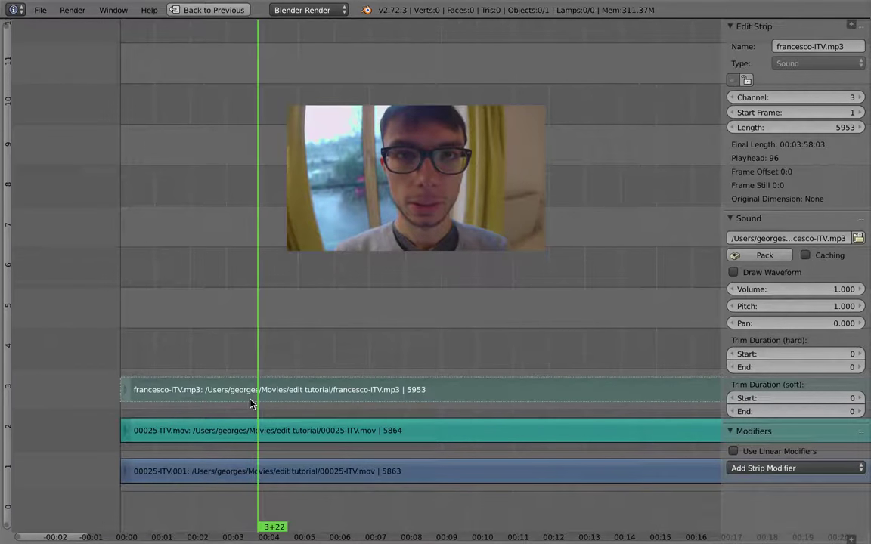
key(alt+a)
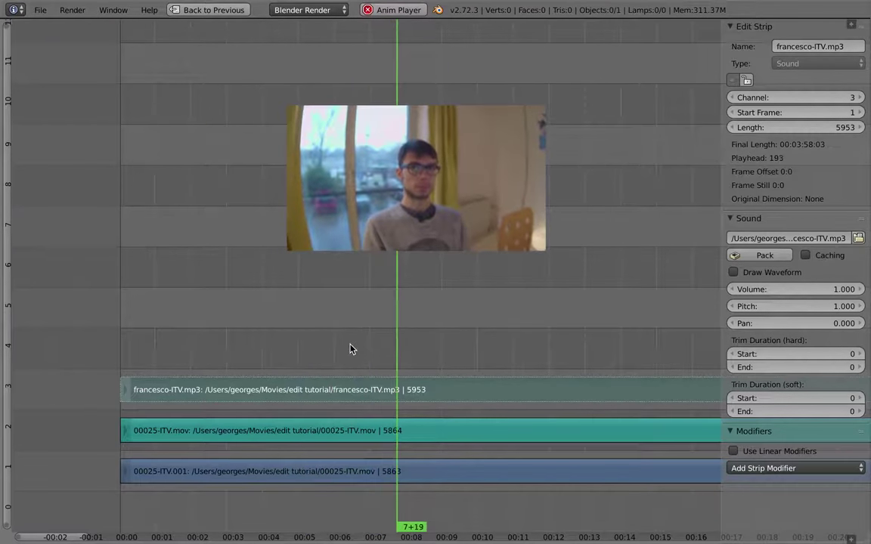
right_click(500, 470)
key(alt+a)
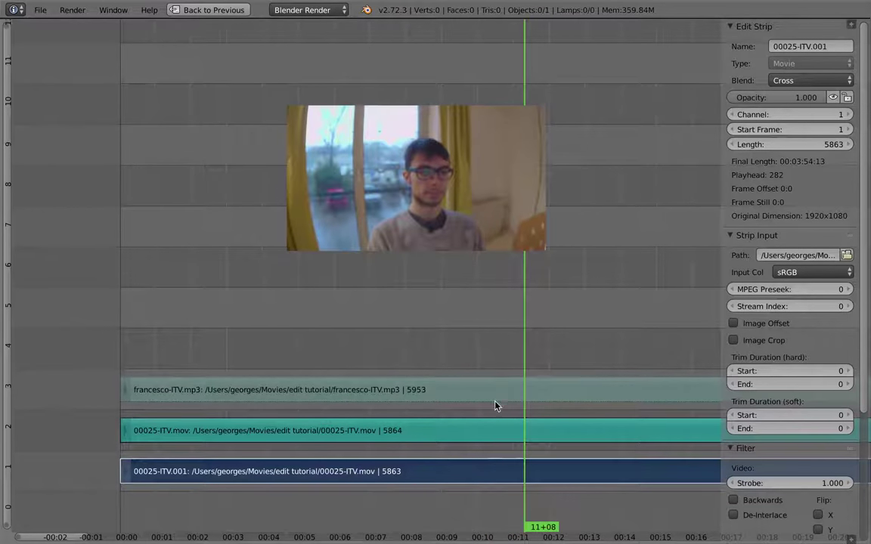
Restore the full layout, show the sequencer's header again and enable Audio Scrubbing for playback
key(ctrl+Up)
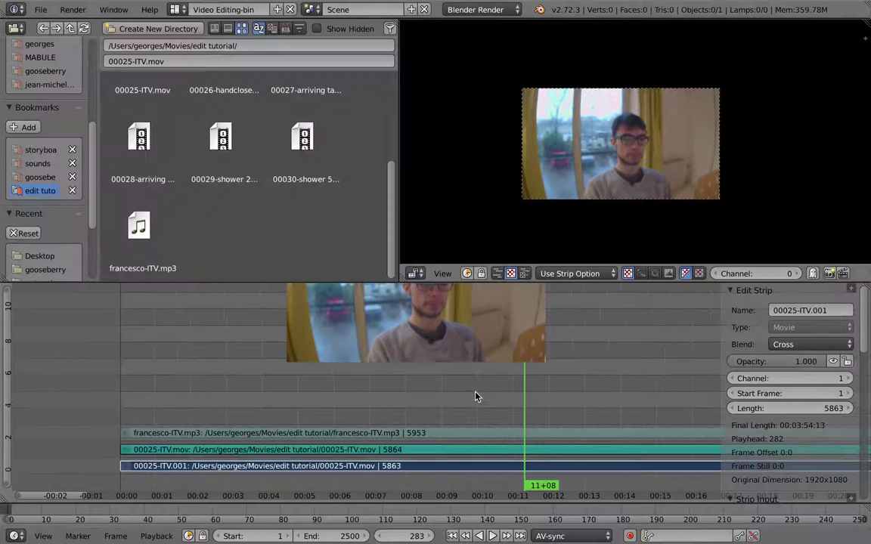
click(849, 498)
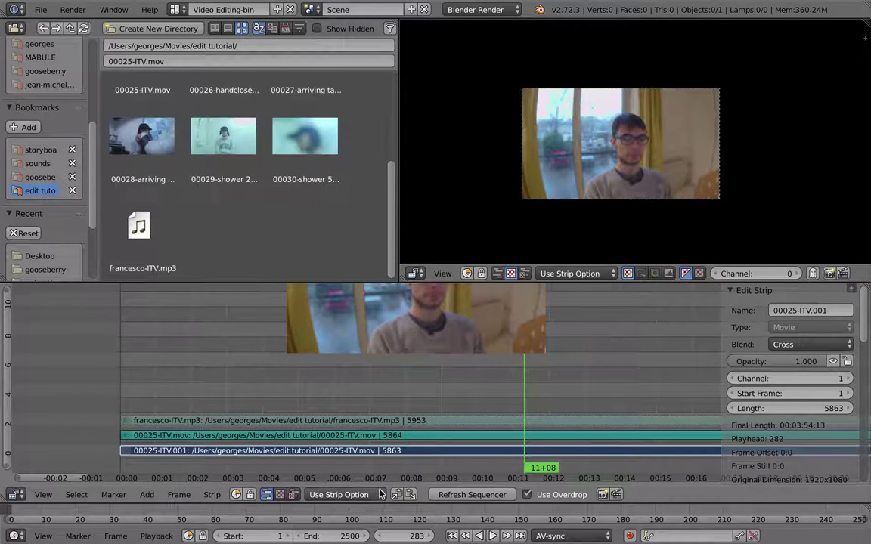
click(157, 535)
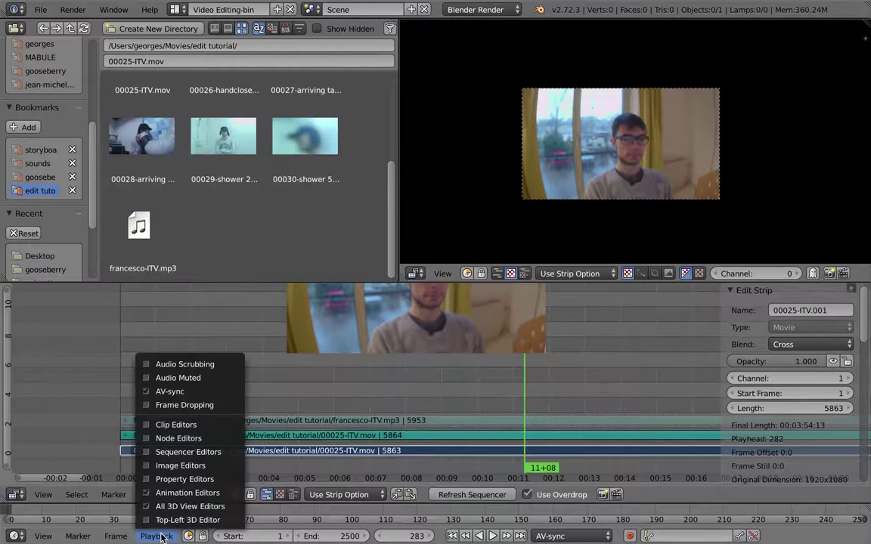
click(224, 365)
Scrub and play the strips up to 8+10 to check the audio, and review the playback options
drag(415, 401, 394, 404)
key(alt+a)
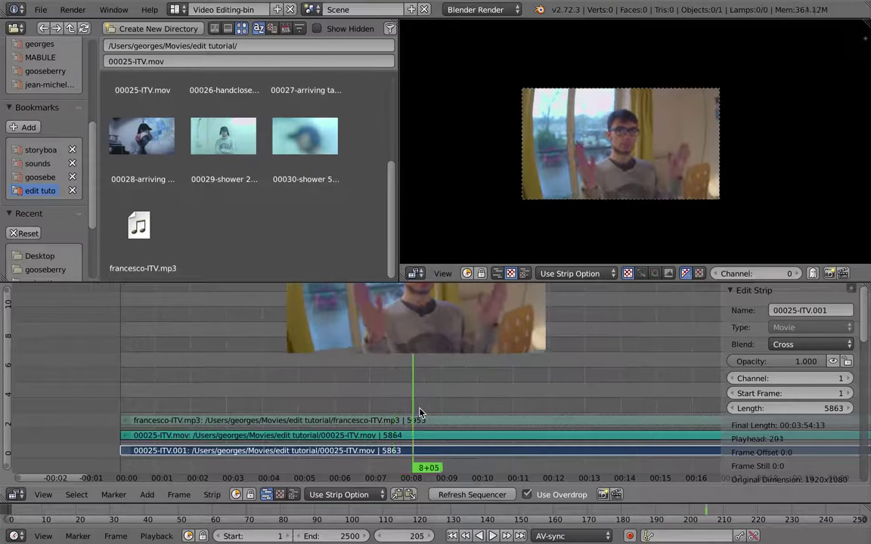
key(alt+a)
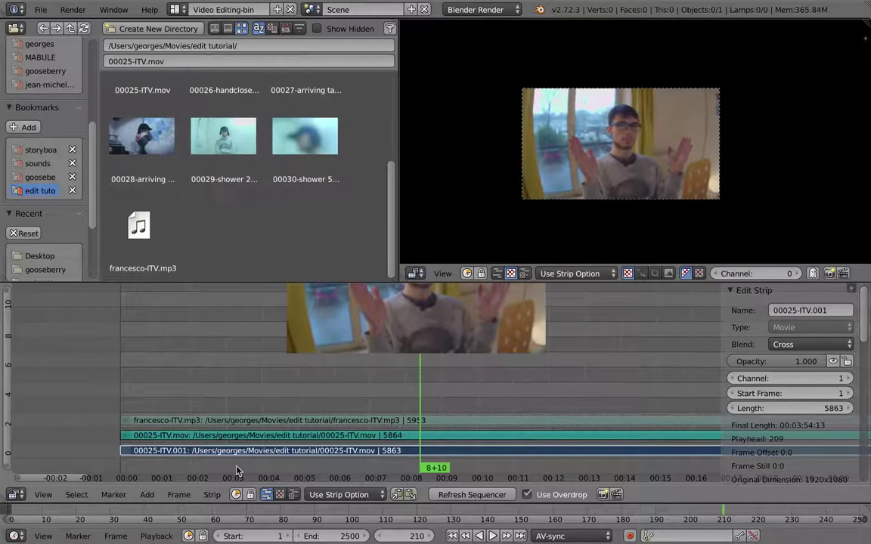
click(156, 535)
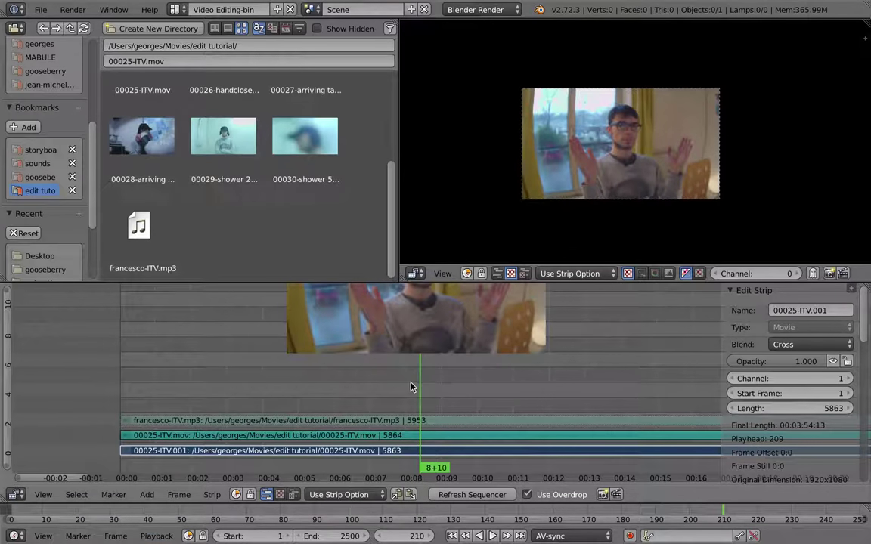
Maximize the sequencer with the strip properties hidden and enlarge the preview overlay above the three strips
key(ctrl+Up)
key(n)
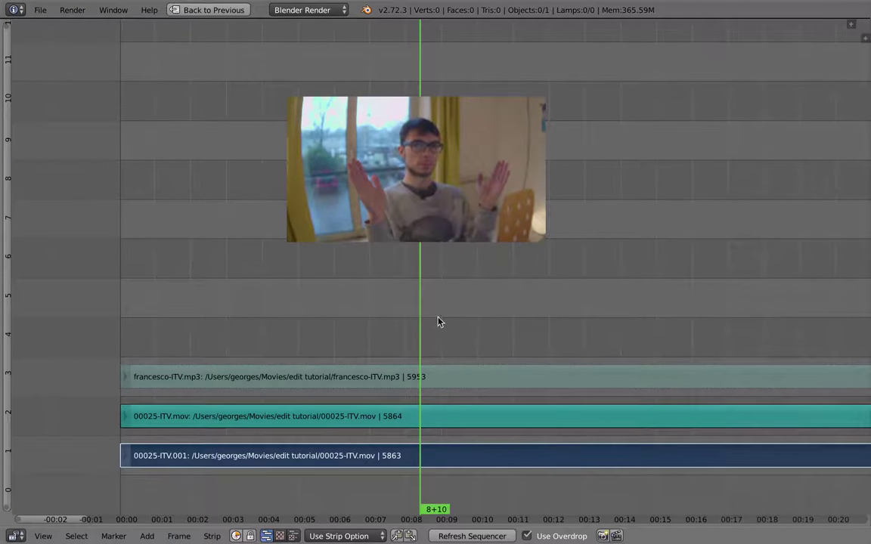
key(o)
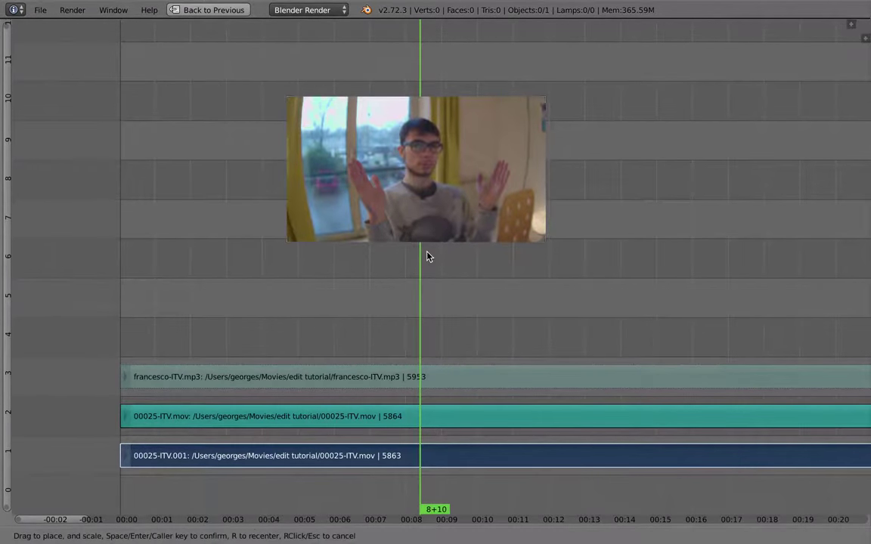
drag(417, 239, 416, 384)
drag(424, 253, 434, 198)
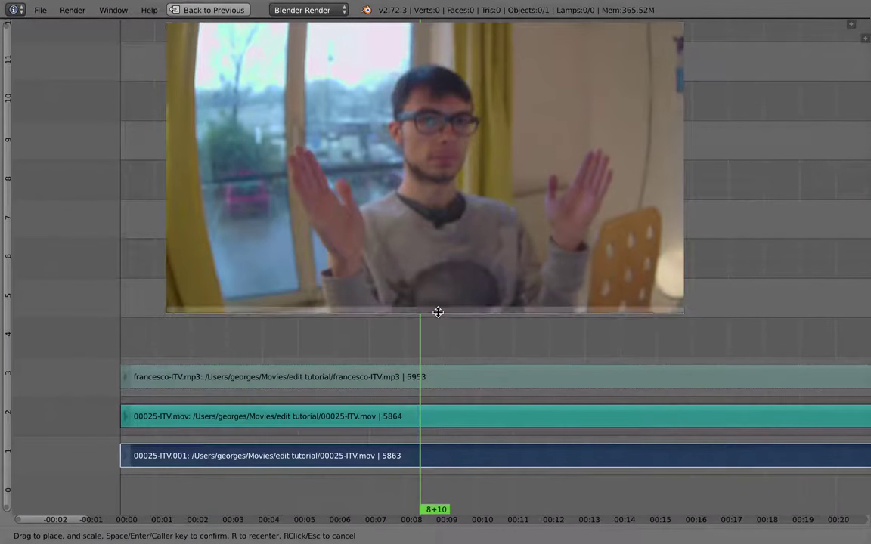
drag(437, 311, 438, 300)
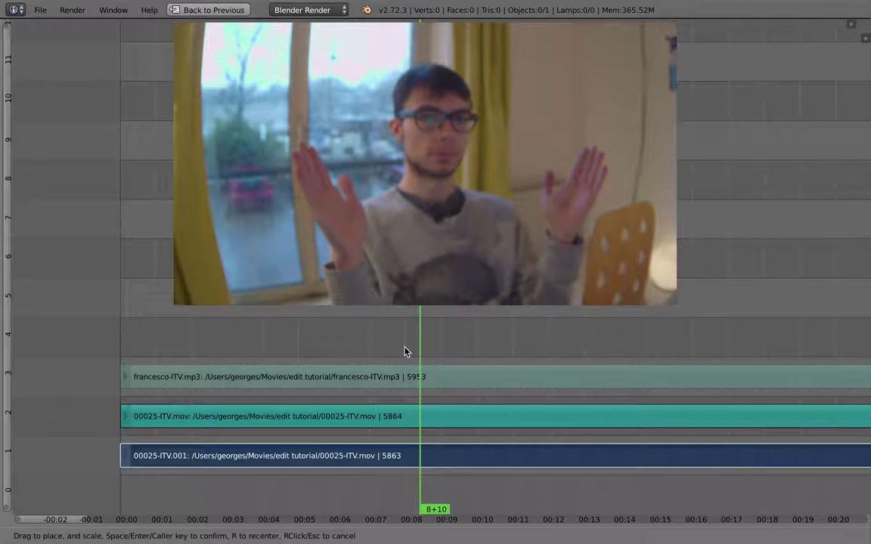
key(Return)
Play the interview from 8+10 through the hand clap and move the playhead back to 10+07
middle_drag(419, 317, 345, 398)
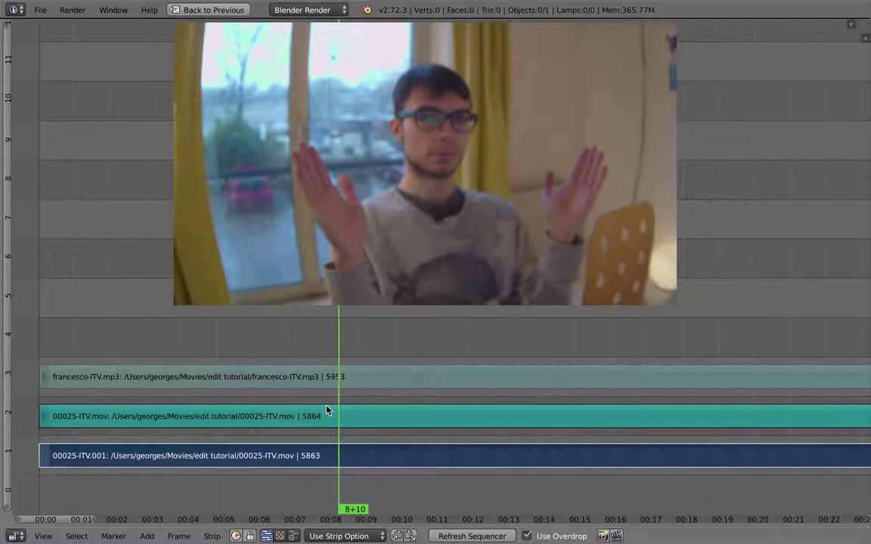
key(alt+a)
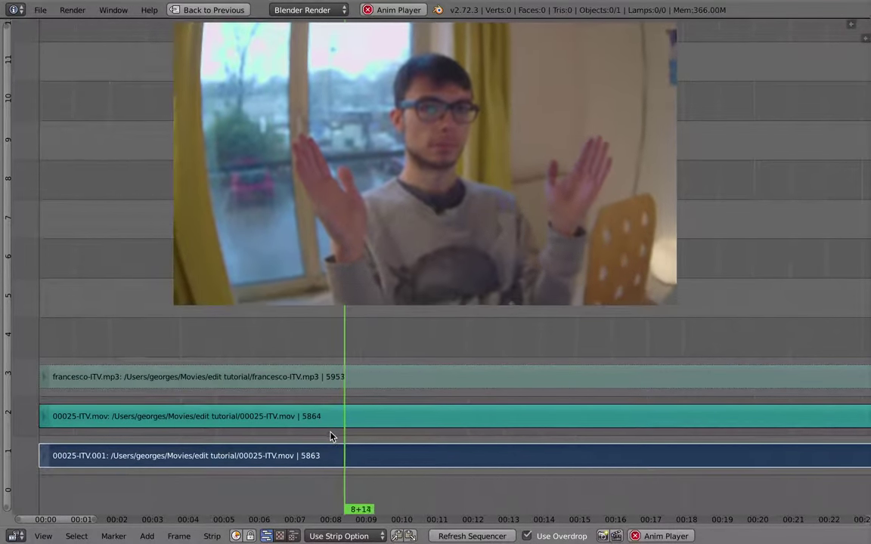
key(alt+a)
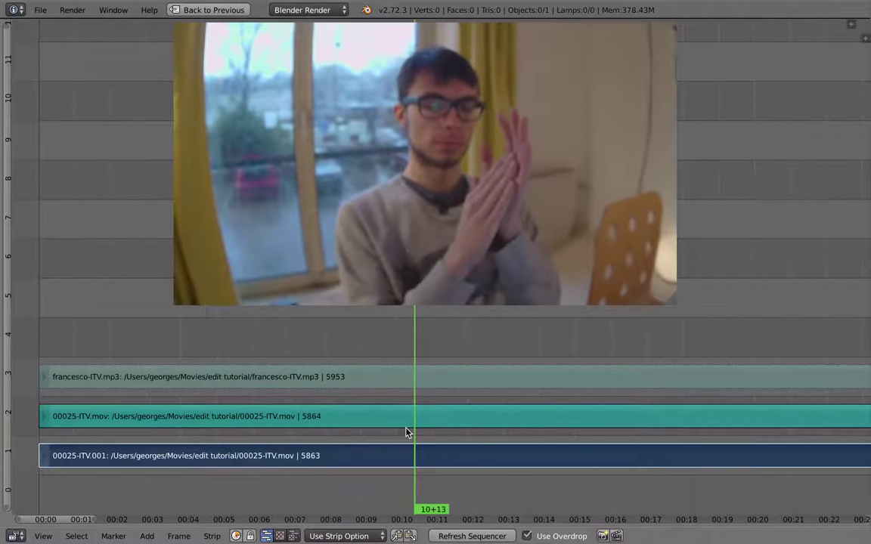
Enable Draw Waveform for the 00025-ITV.mov sound strip and for the mp3 strip above it
right_click(432, 414)
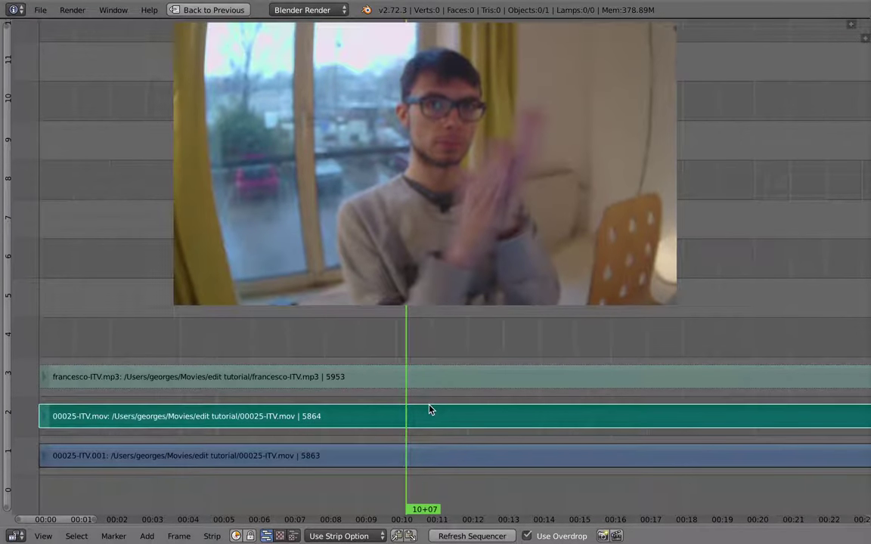
key(n)
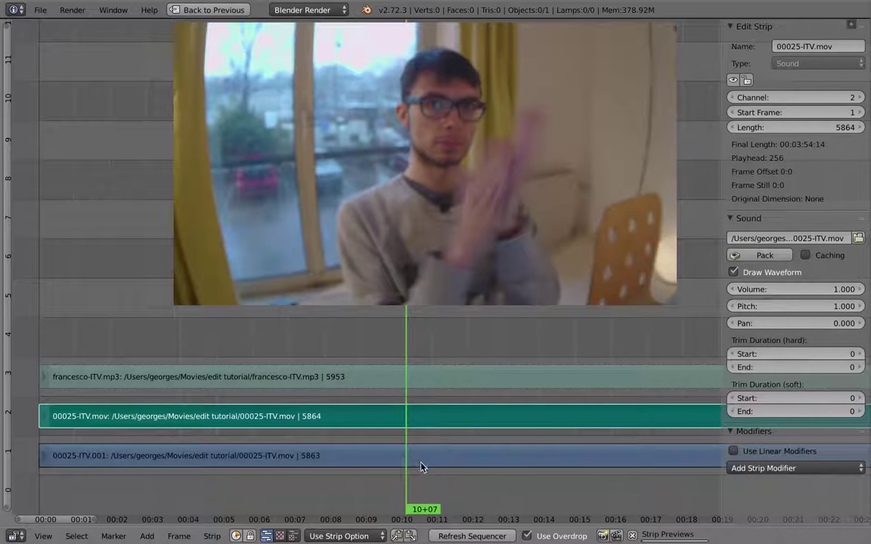
right_click(416, 380)
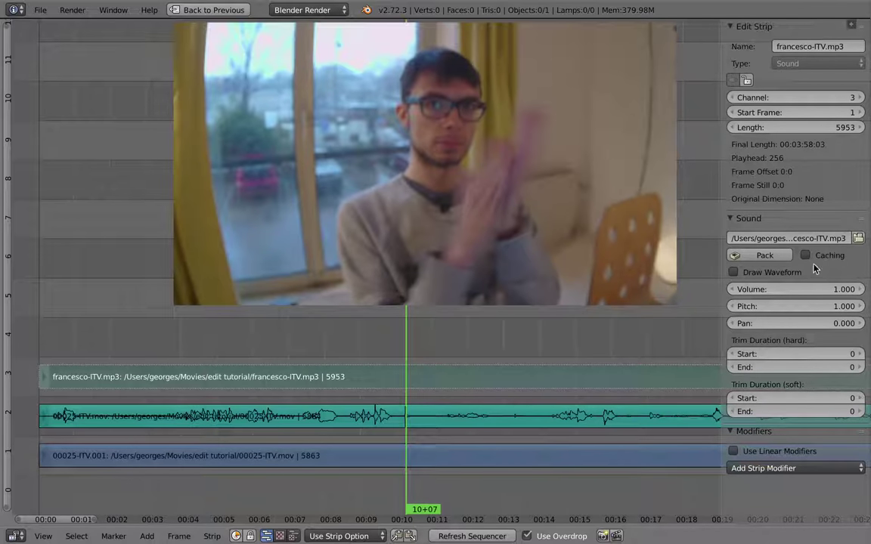
click(813, 271)
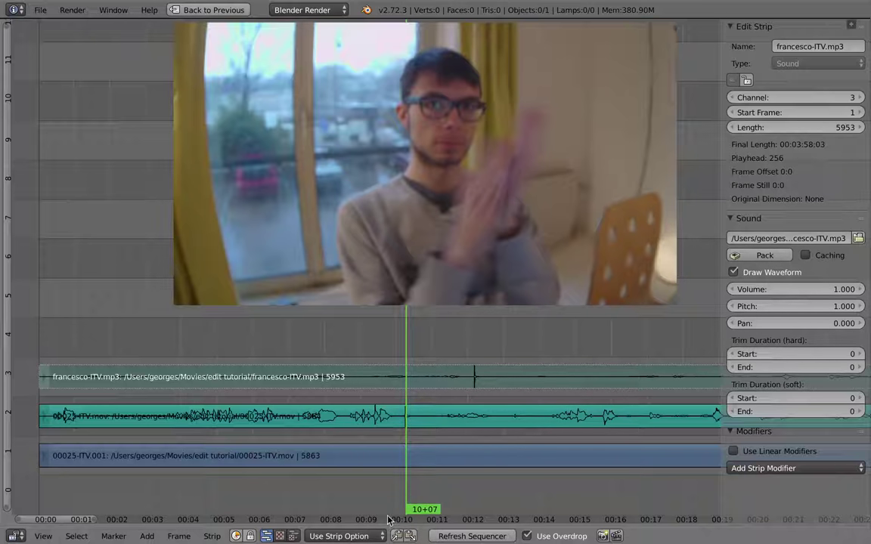
Switch the sequencer's waveform drawing to Waveforms Off and back on with Waveforms On for all strips
click(372, 536)
click(337, 520)
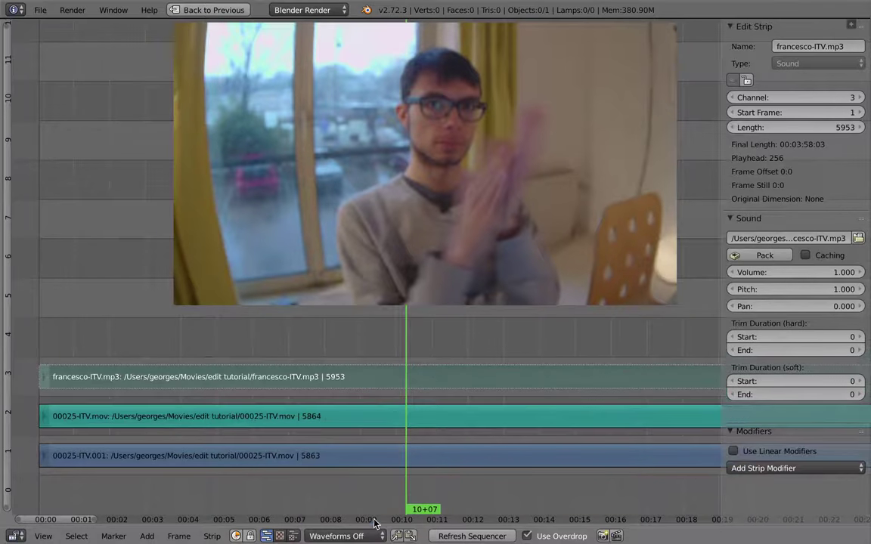
click(355, 535)
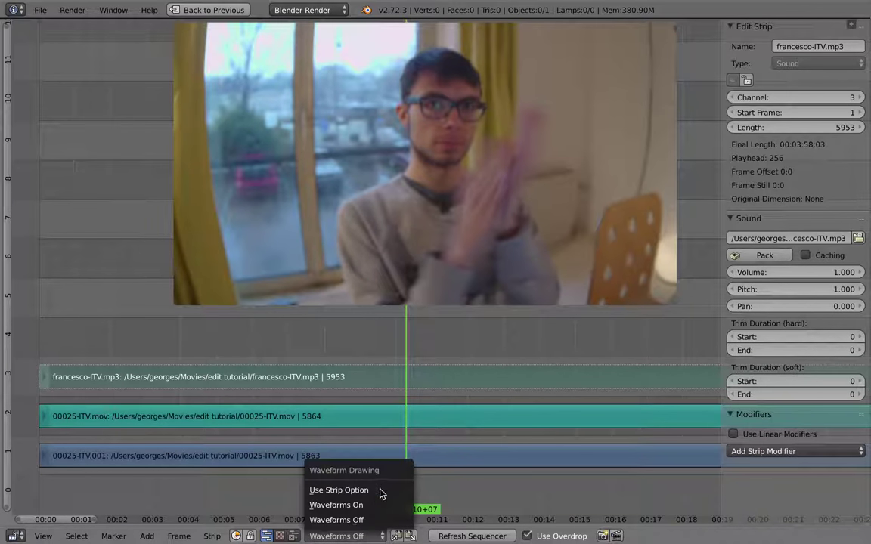
click(378, 505)
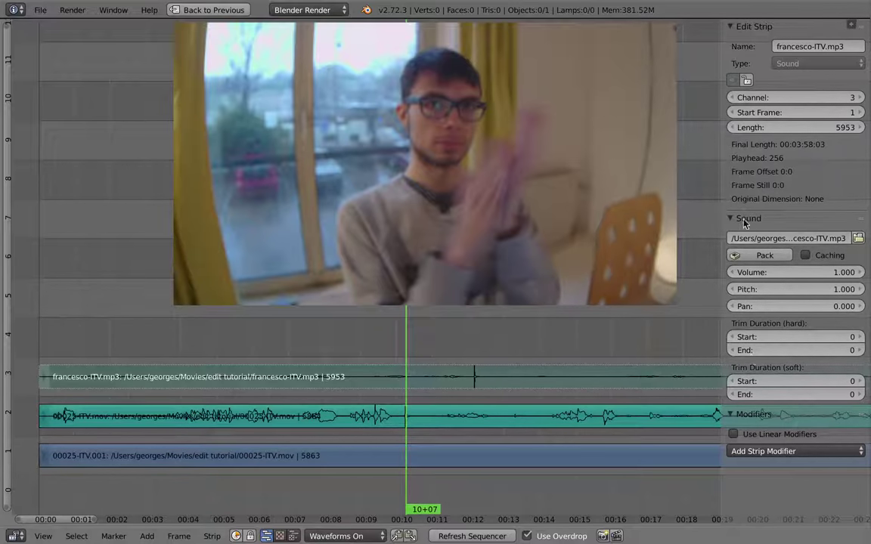
Set waveform drawing to Use Strip Option and disable Draw Waveform for the 00025-ITV.mov sound strip
right_click(551, 425)
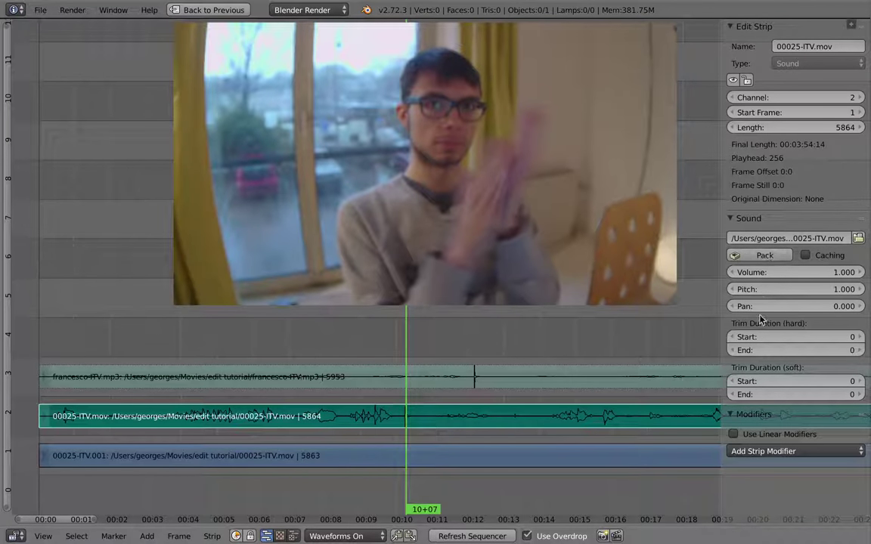
click(346, 535)
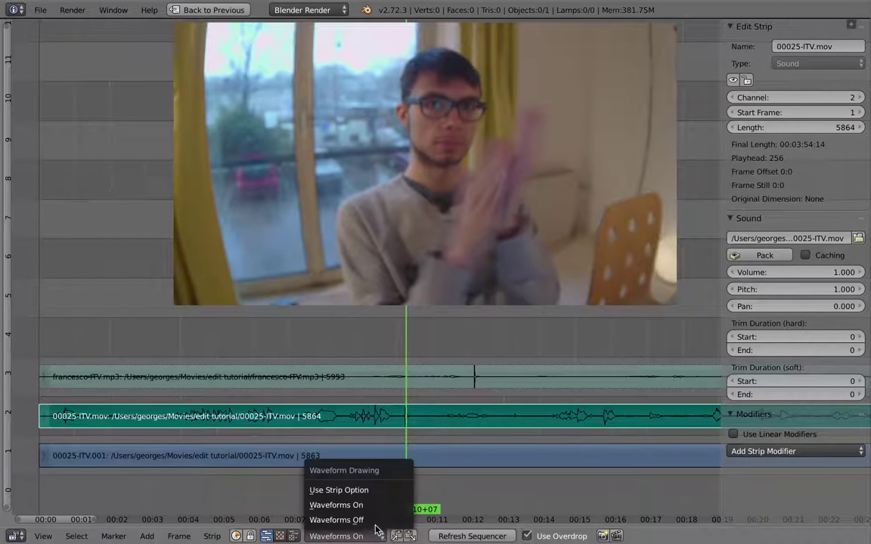
click(340, 490)
click(733, 272)
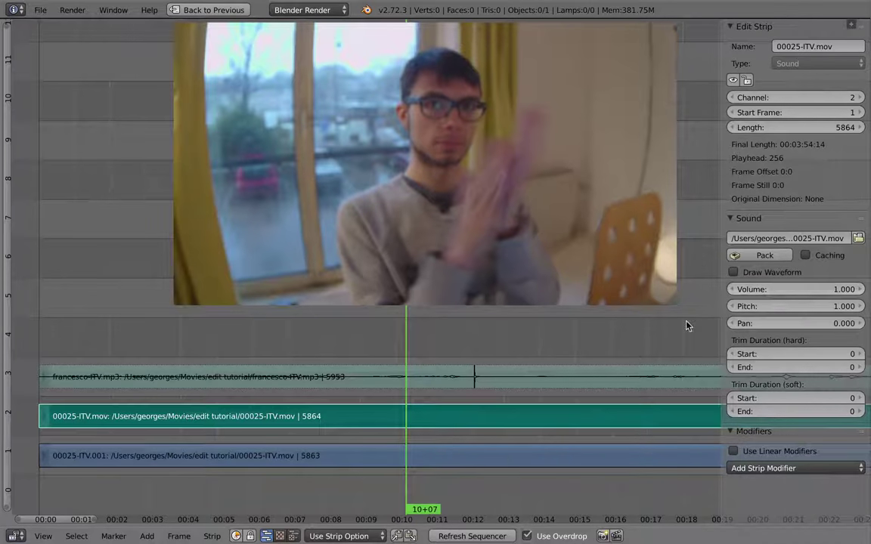
click(338, 536)
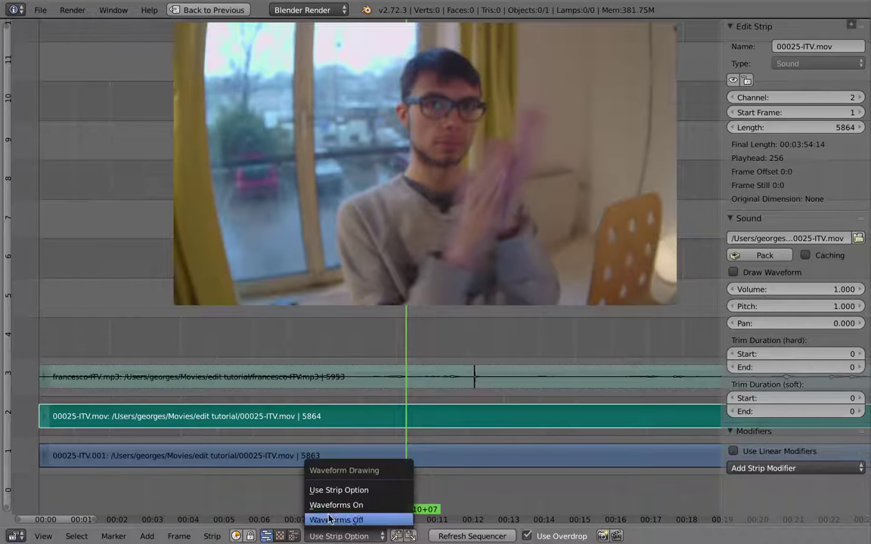
click(401, 490)
Alternate between the mp3 strip and the 00025-ITV.mov sound strip to compare their individual Draw Waveform settings
right_click(445, 380)
right_click(448, 414)
right_click(453, 378)
right_click(451, 407)
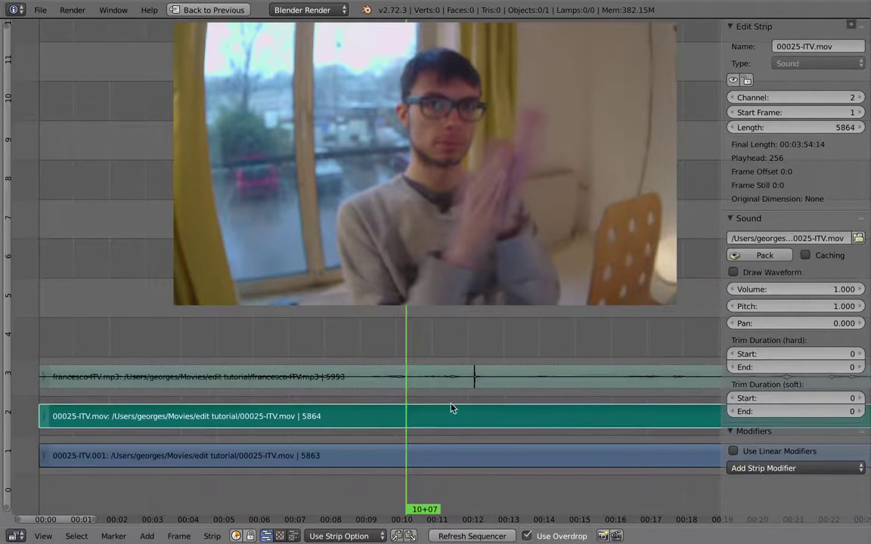
right_click(453, 381)
right_click(453, 408)
right_click(457, 378)
right_click(458, 414)
right_click(458, 381)
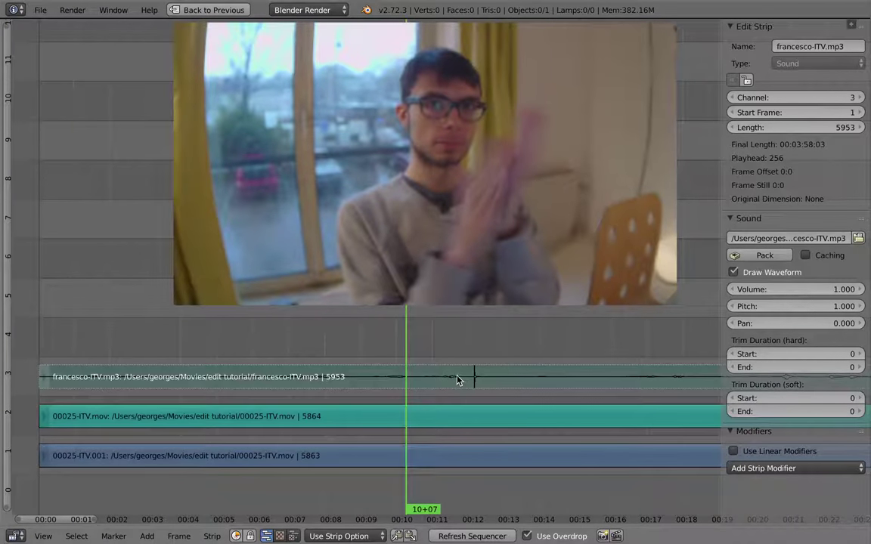
Toggle Draw Waveform on the 00025-ITV.mov sound strip, leave it disabled, and set the sequencer-wide waveform drawing to Waveforms On
right_click(433, 418)
click(732, 272)
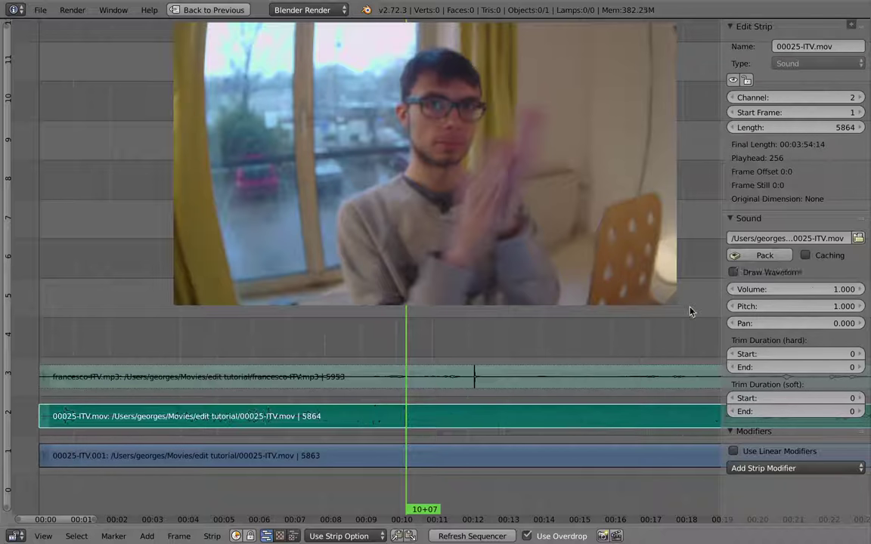
right_click(427, 383)
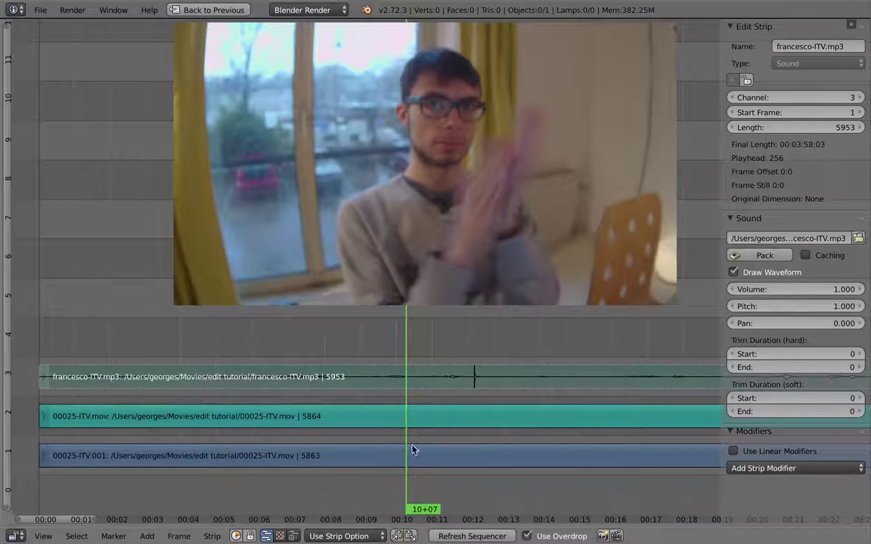
click(342, 536)
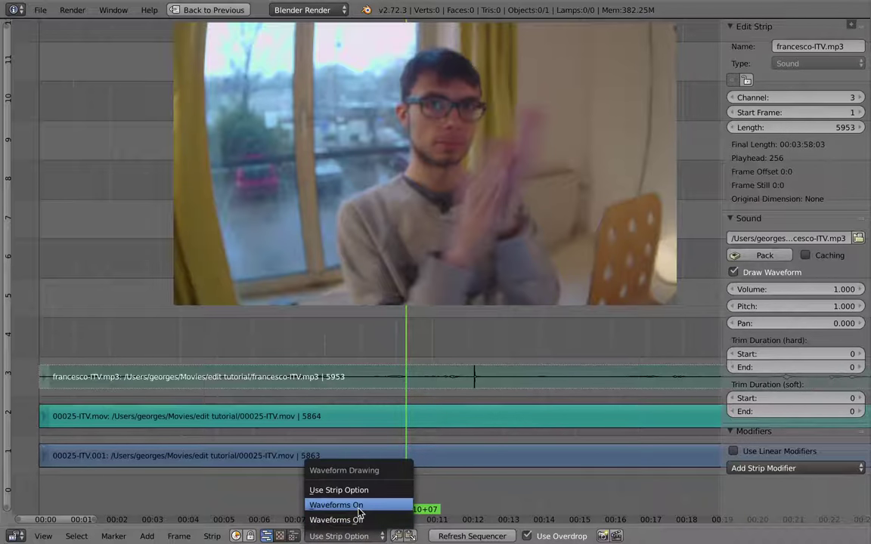
click(340, 504)
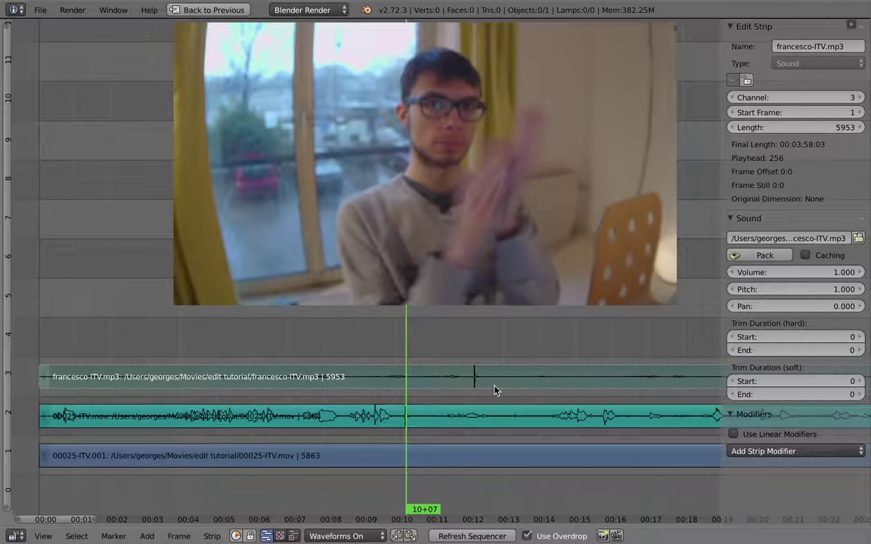
Hide the strip properties and slide the mp3 strip earlier until its clap spike lines up with the camera sound's clap near 10+06
key(n)
middle_drag(421, 402, 477, 392)
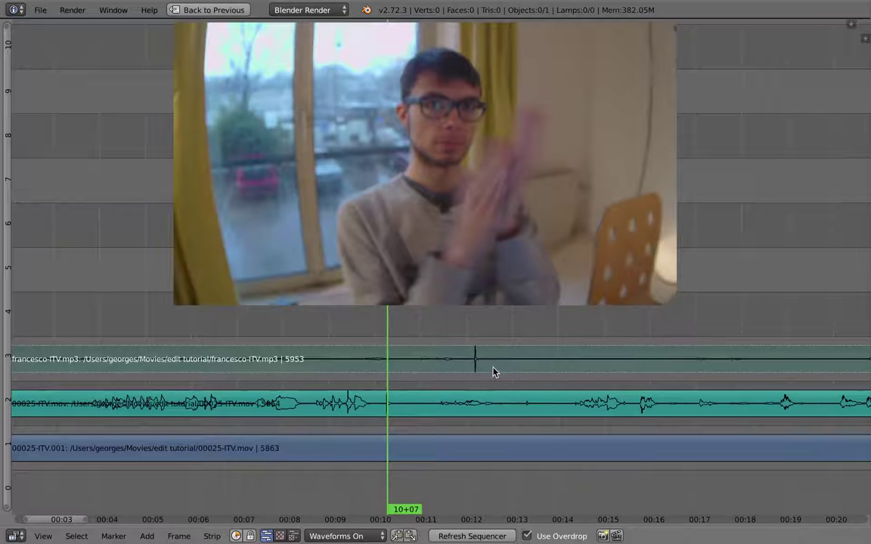
key(g)
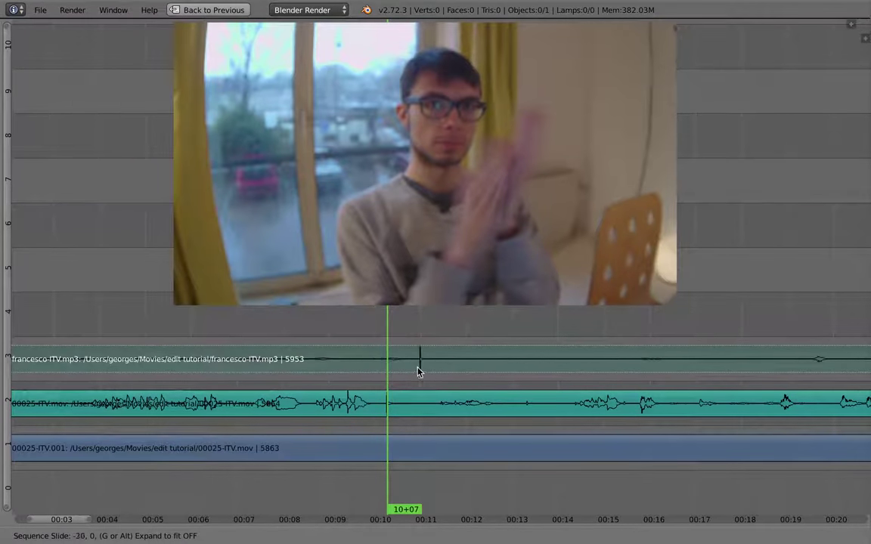
click(408, 369)
ctrl+middle_drag(408, 369, 533, 367)
scroll(533, 367, up, 5)
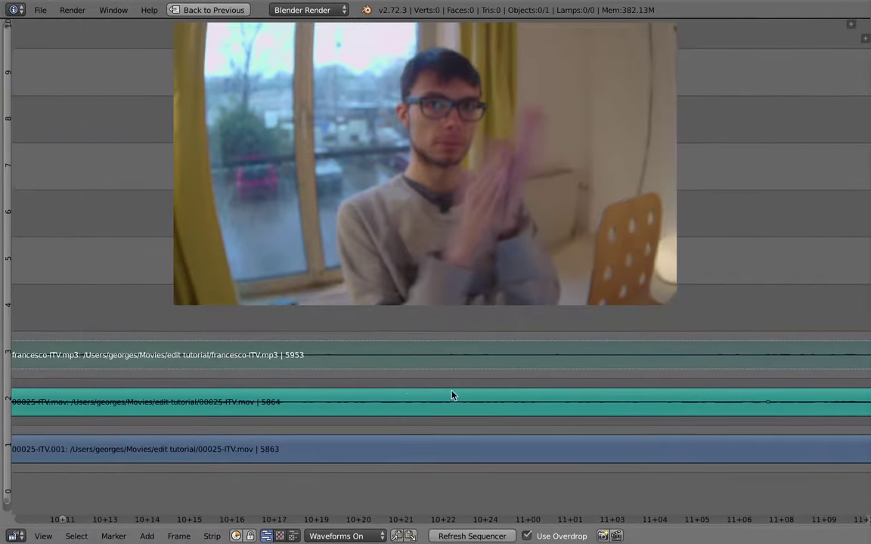
key(g)
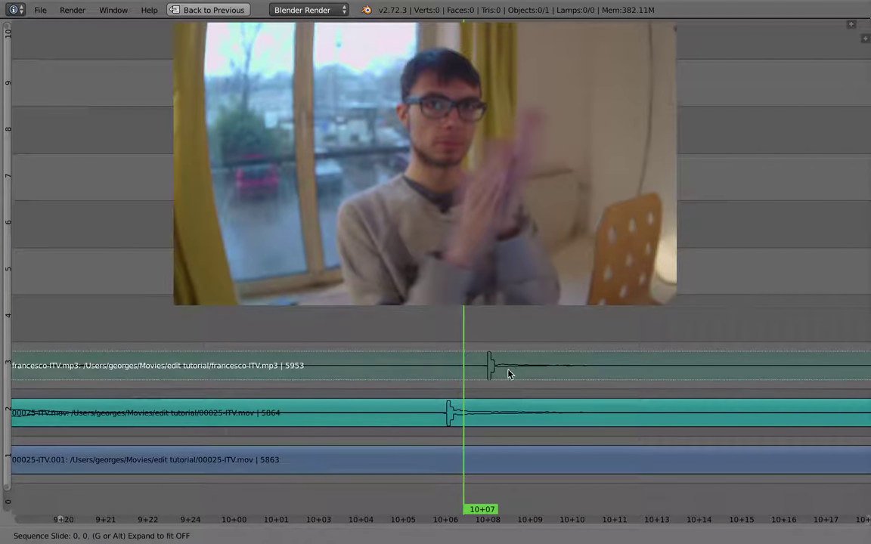
click(495, 380)
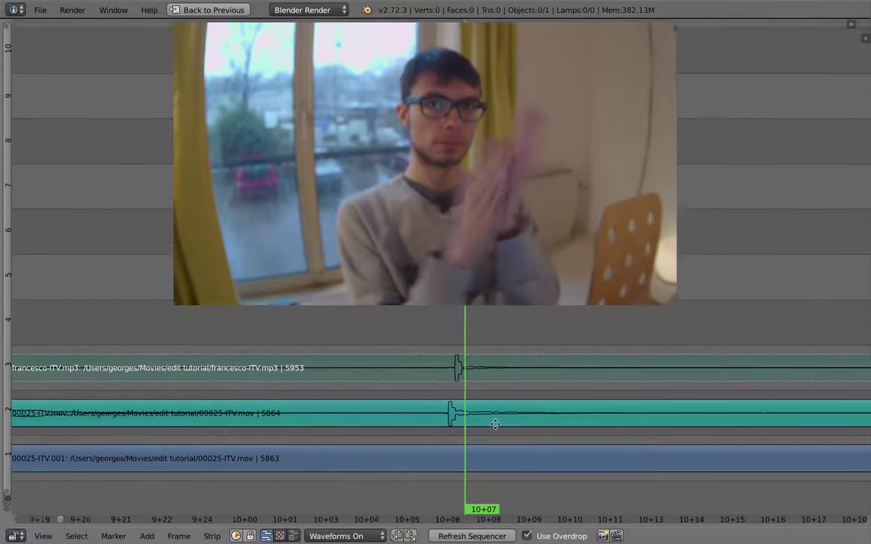
Mute the 00025-ITV.mov sound strip and unmute the mp3 strip above it
scroll(467, 430, down, 6)
scroll(466, 431, down, 6)
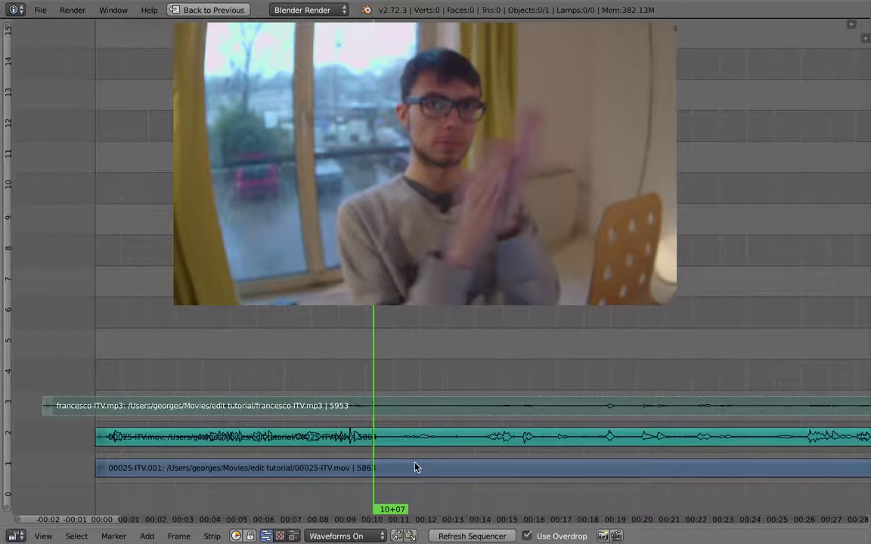
scroll(453, 461, down, 6)
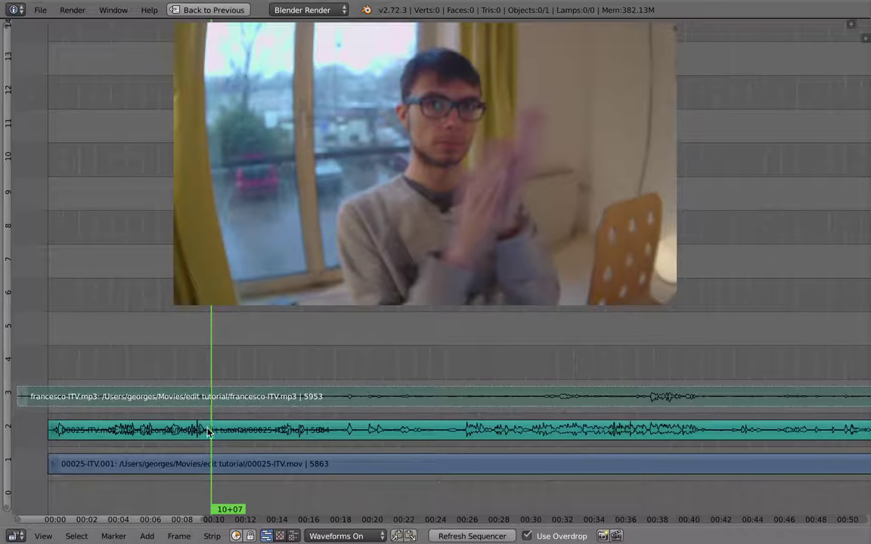
right_click(207, 432)
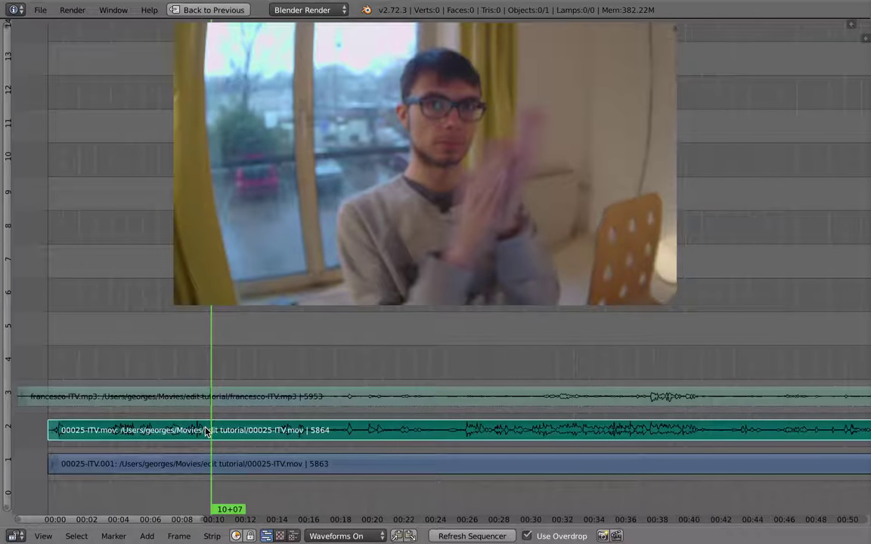
key(h)
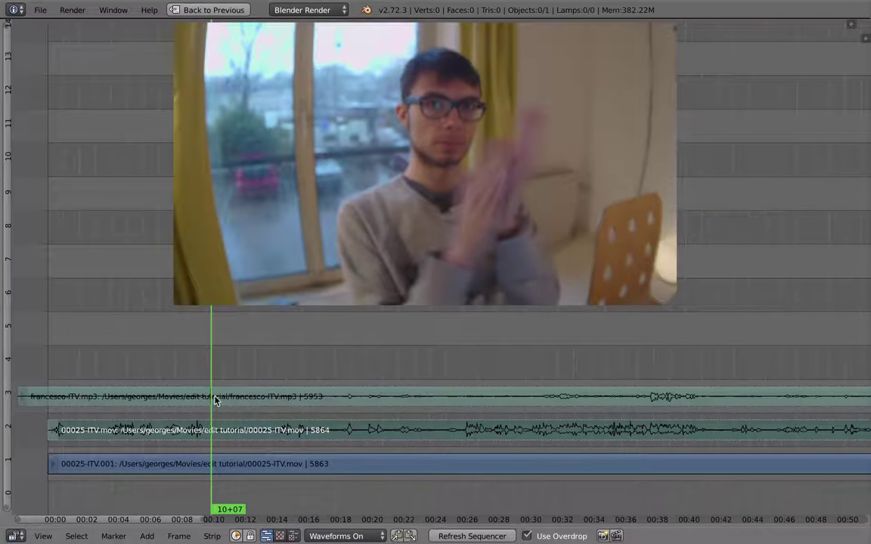
right_click(215, 401)
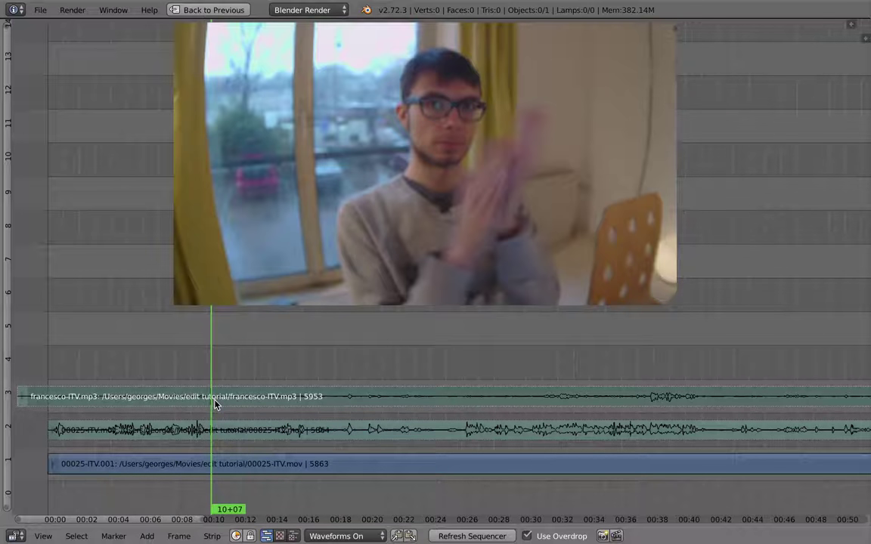
key(alt+h)
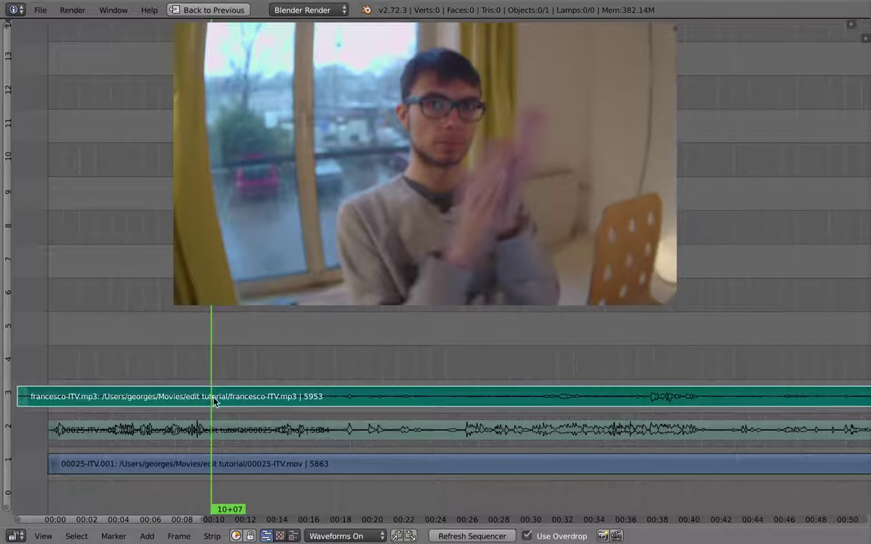
Move the playhead to 9+24, zoom to the mp3 strip with its properties shown, and set its volume to 5
mouse_move(212, 397)
mouse_down()
mouse_move(208, 410)
mouse_move(206, 398)
mouse_up()
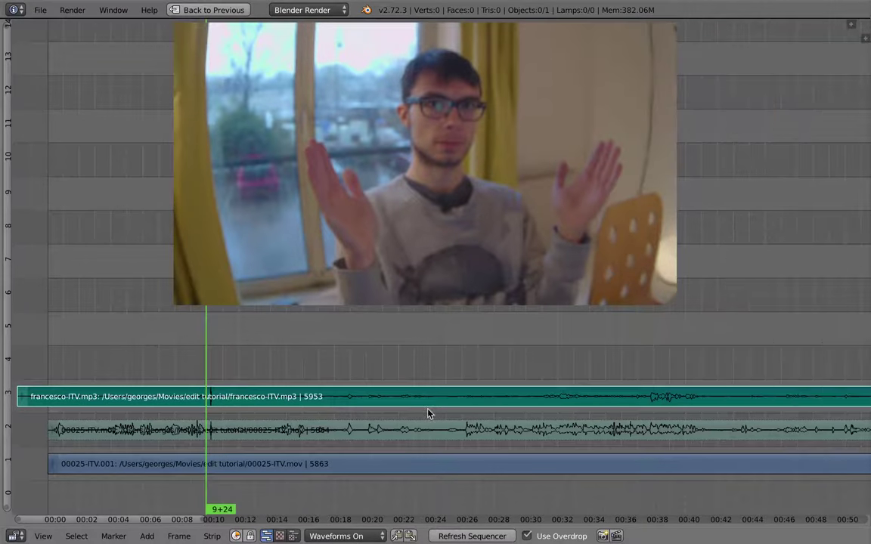
key(n)
key(Home)
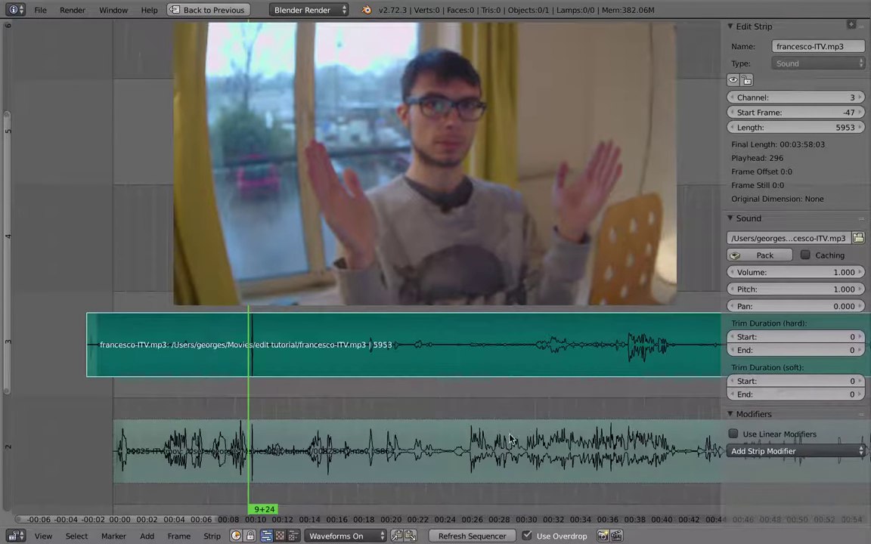
click(822, 272)
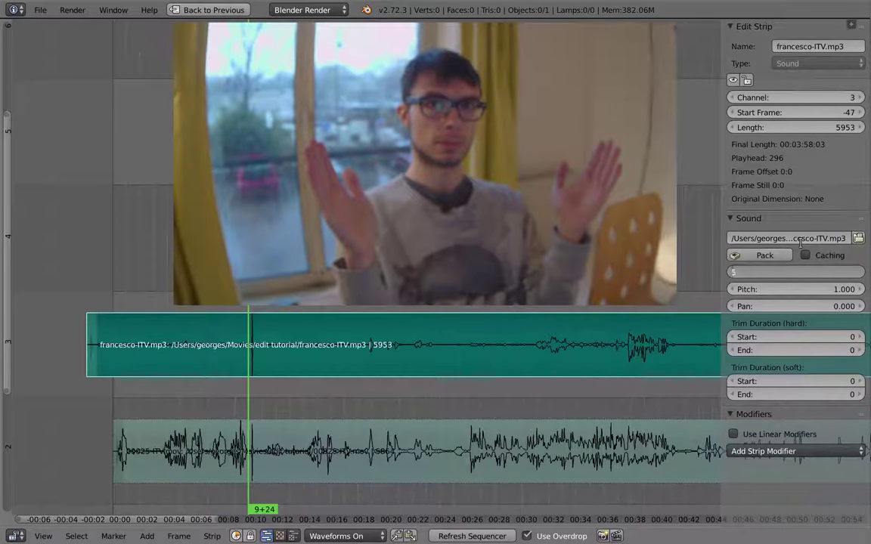
key(Return)
Hide the strip properties, play the clap from 9+24 with the mp3 sound, and replay from 10+21 to about 12+17
key(n)
key(alt+a)
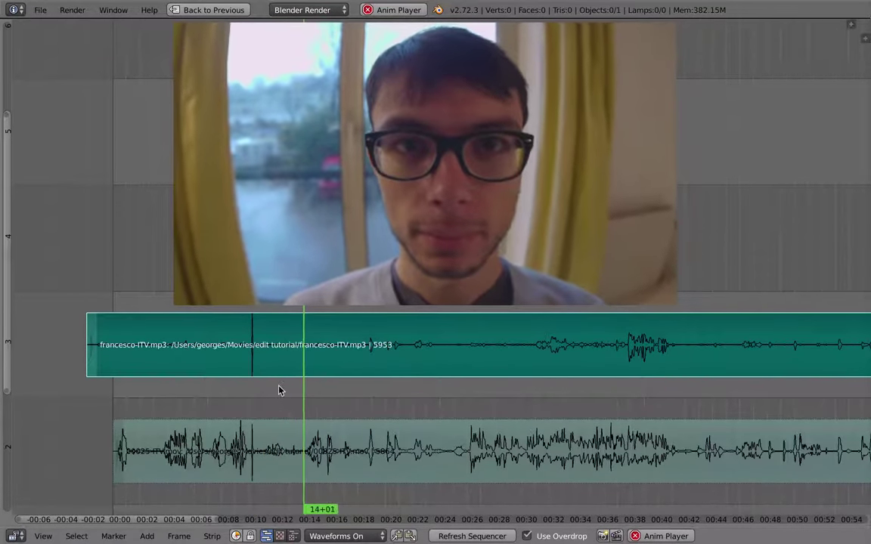
click(268, 386)
click(260, 388)
key(alt+a)
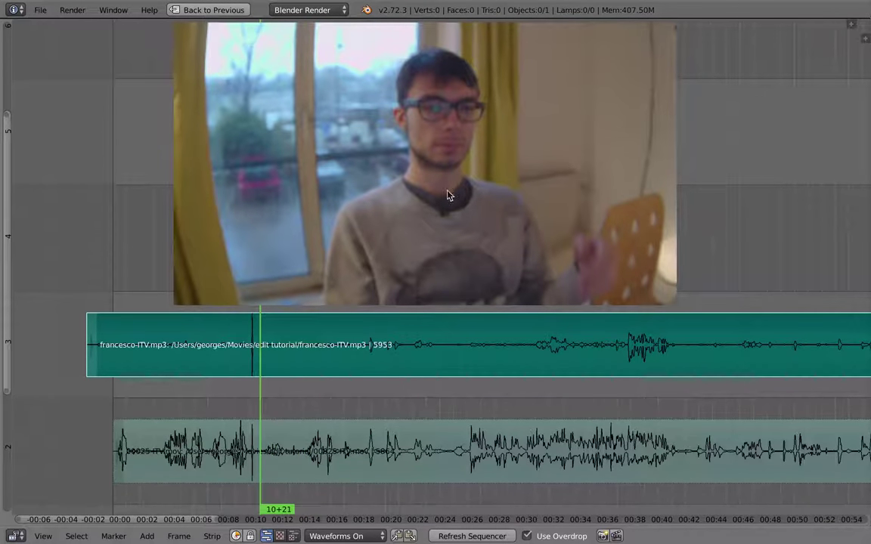
key(alt+a)
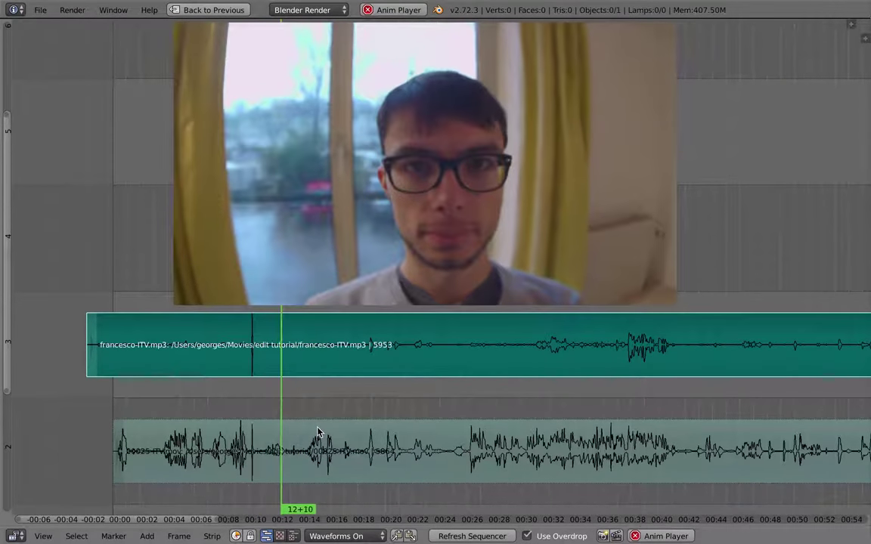
key(alt+a)
key(g)
right_click(285, 368)
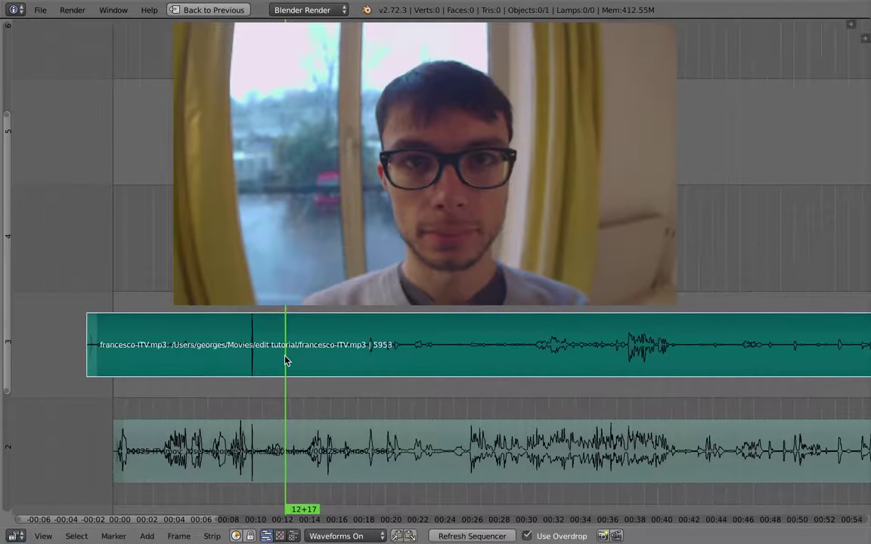
Compare the recordings by playing the camera sound alone from just after the clap and the mp3 strip alone from 12+14
right_click(288, 444)
drag(274, 440, 260, 441)
key(alt+a)
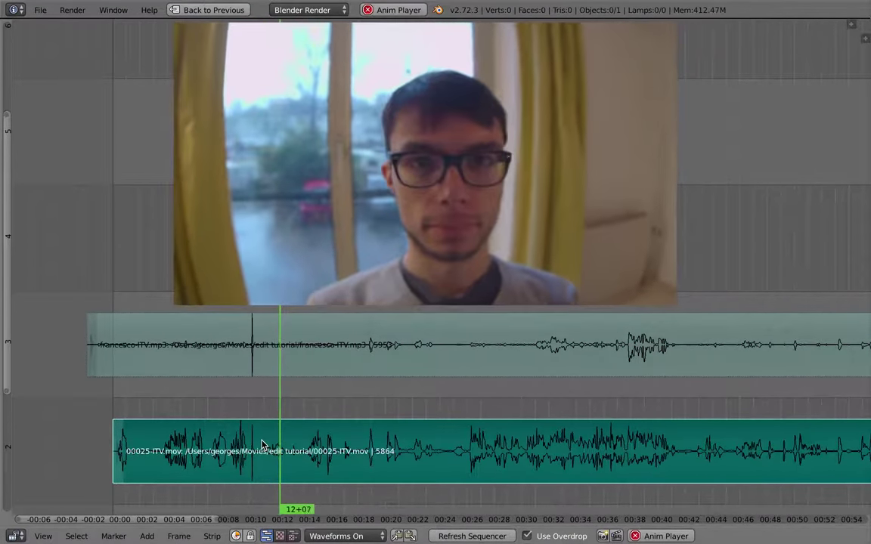
key(alt+a)
right_click(285, 345)
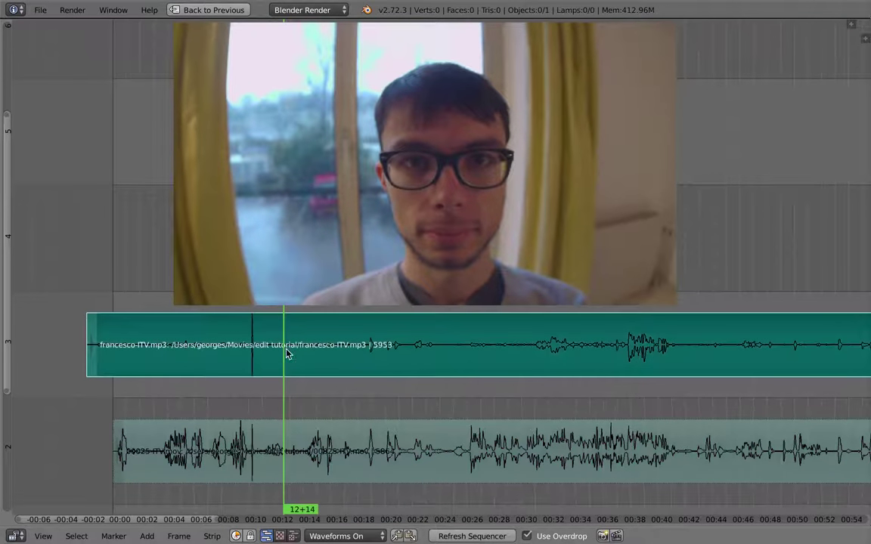
scroll(322, 443, down, 1)
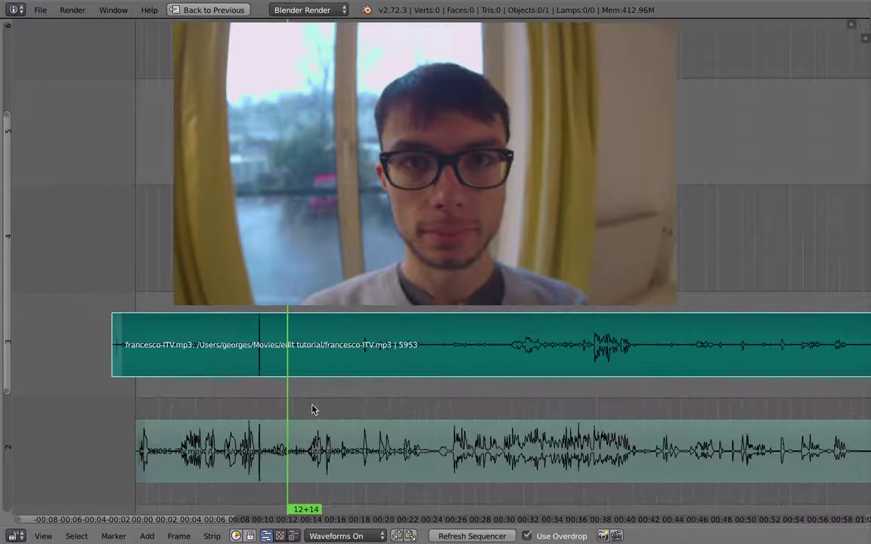
key(alt+a)
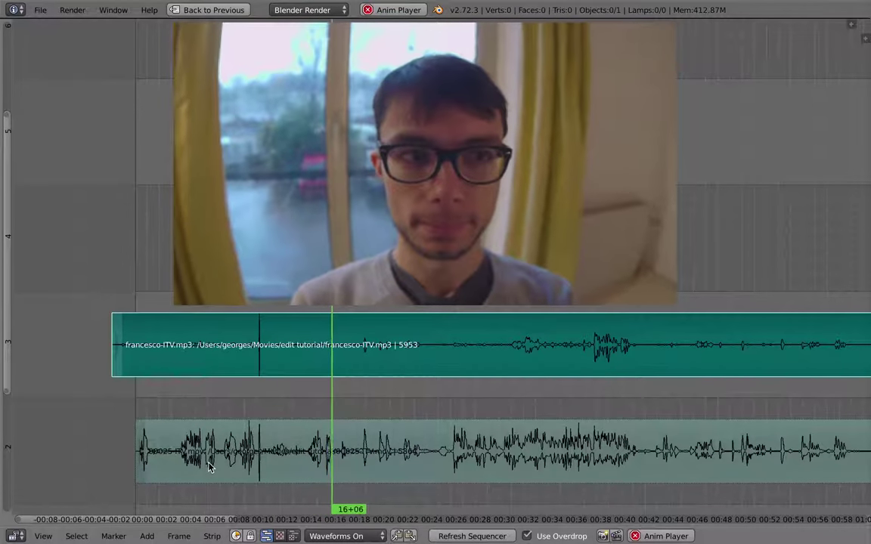
Listen to the mp3 sound up to 28+11, stop playback, and inspect the full length of all three strips
scroll(341, 408, up, 1)
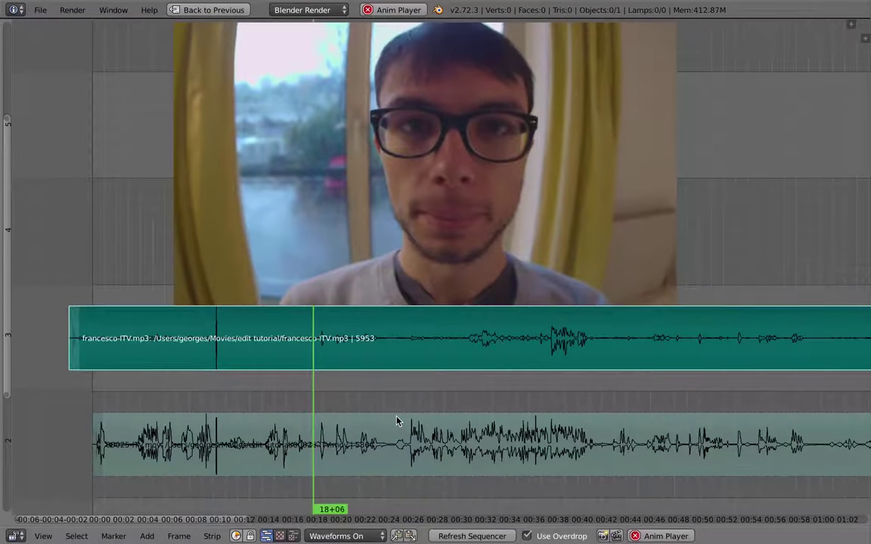
scroll(399, 416, down, 4)
middle_drag(412, 406, 313, 386)
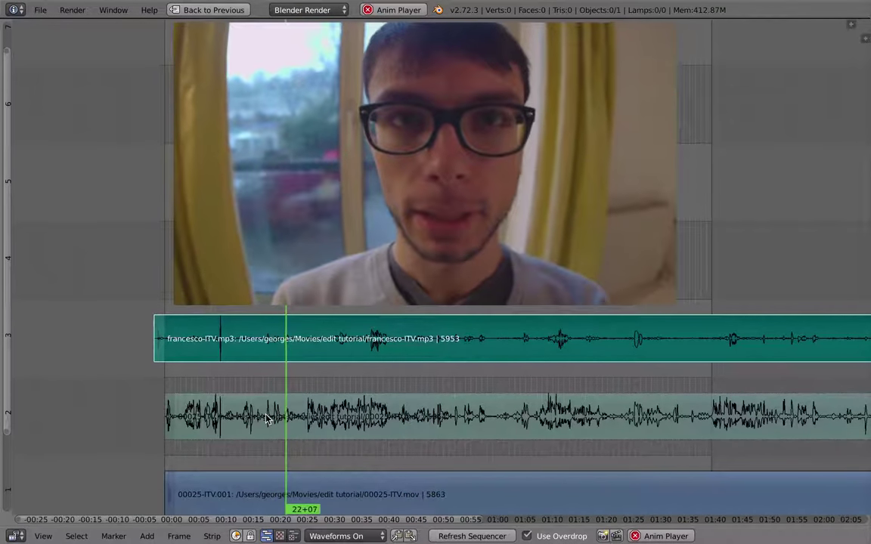
key(XF86AudioRaiseVolume)
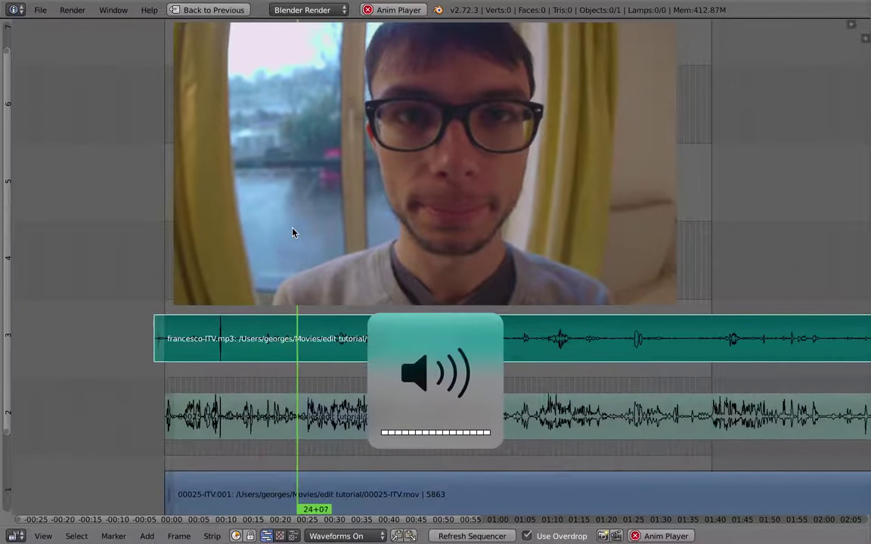
key(Escape)
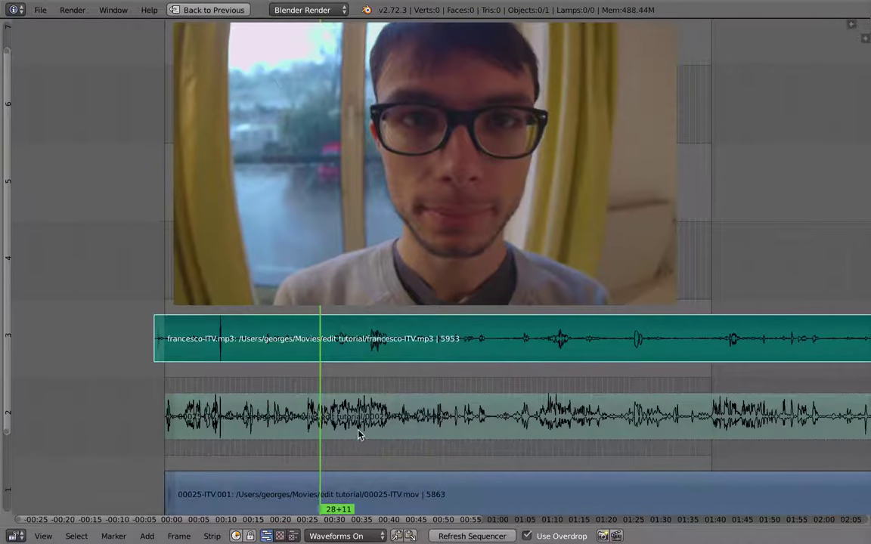
middle_drag(359, 434, 258, 397)
scroll(354, 452, down, 5)
ctrl+middle_drag(362, 449, 350, 430)
middle_drag(472, 398, 374, 399)
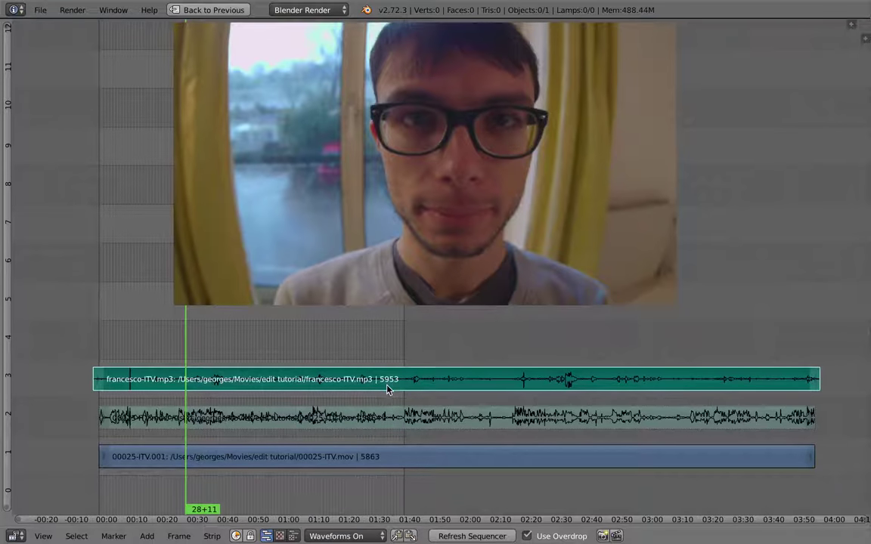
Restore the multi-editor layout from the maximized sequencer and rename the current scene to Sync_itv
key(ctrl+Up)
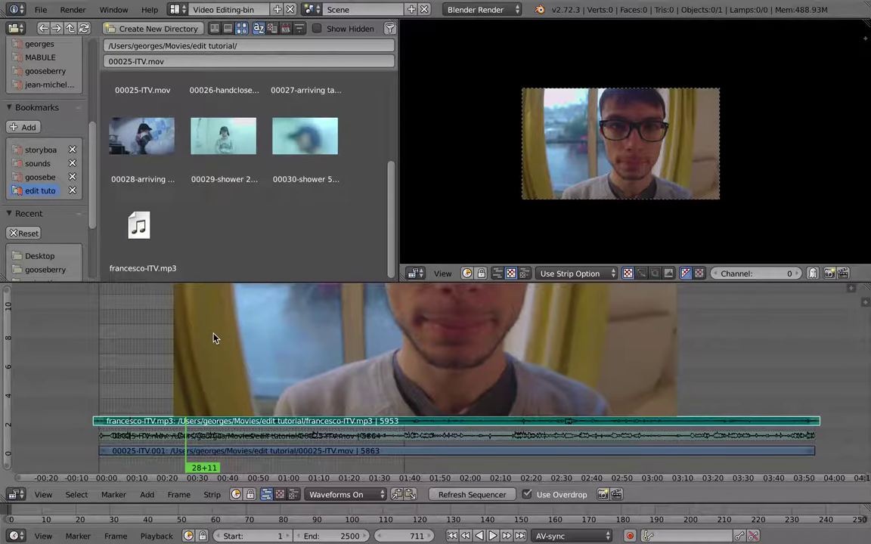
click(175, 9)
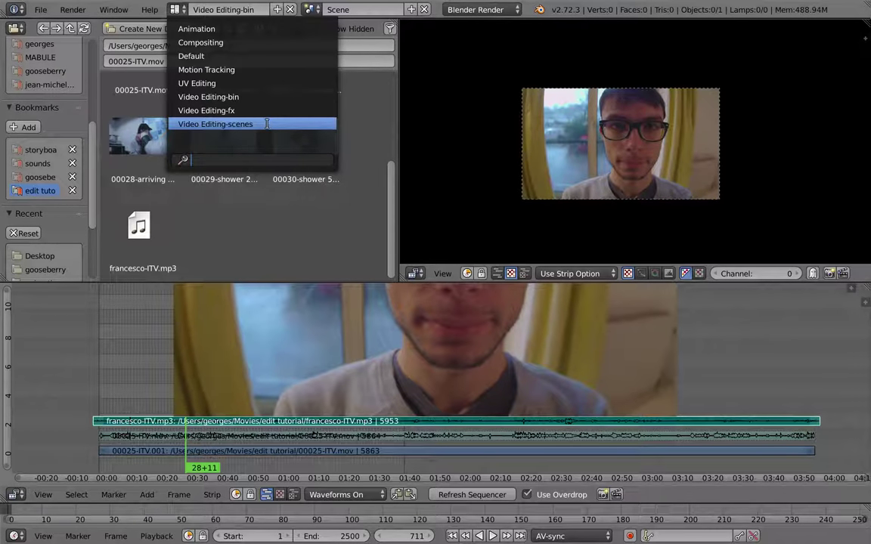
key(Escape)
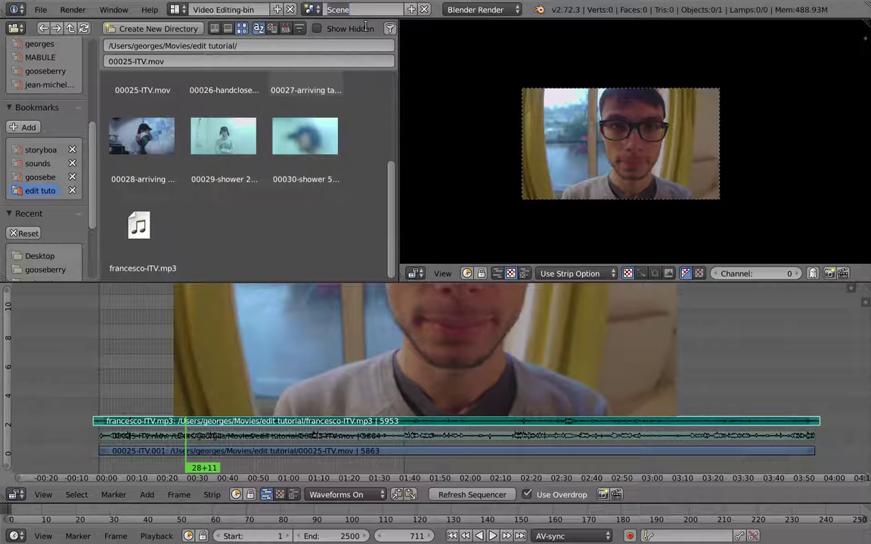
text(Sync_itv)
key(Return)
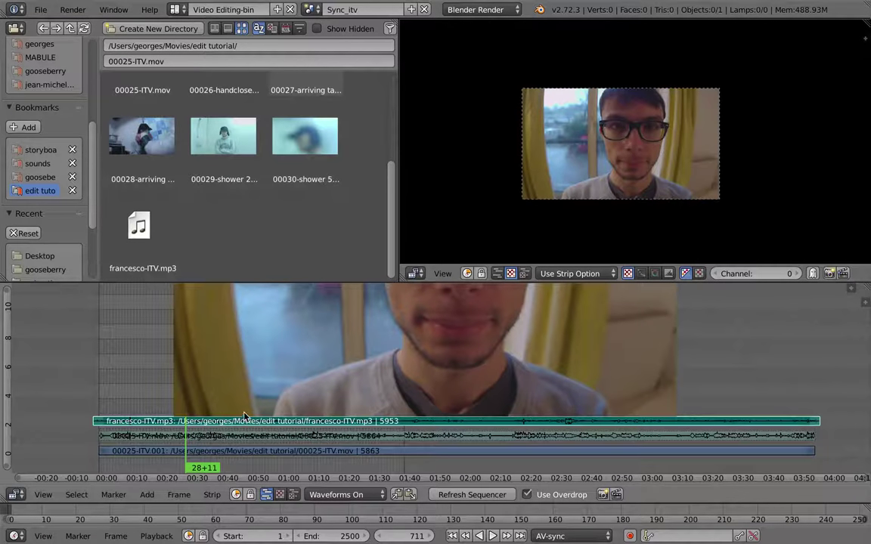
Create a new empty scene and name it edit
click(410, 10)
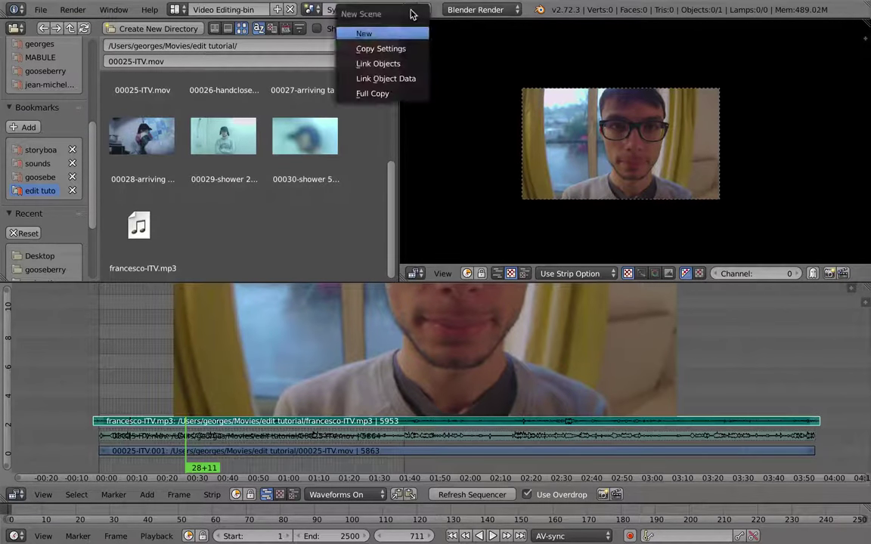
click(410, 10)
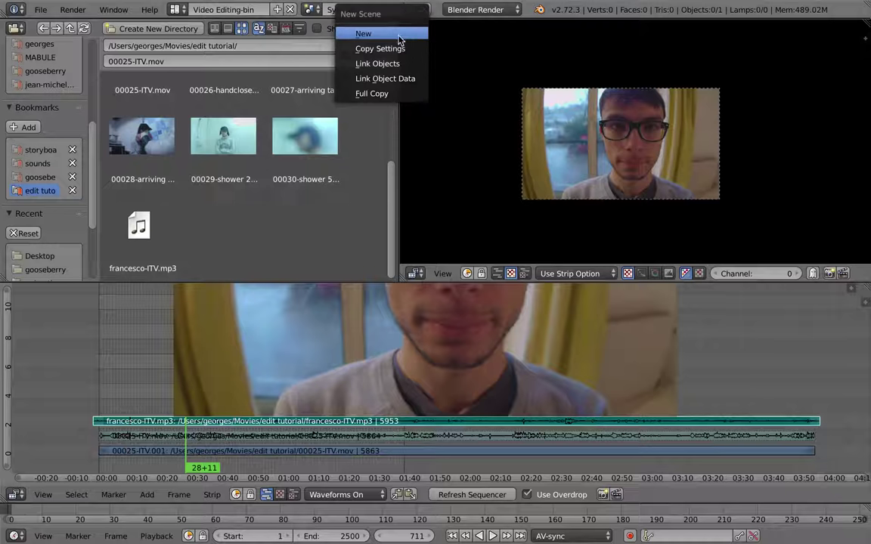
click(398, 35)
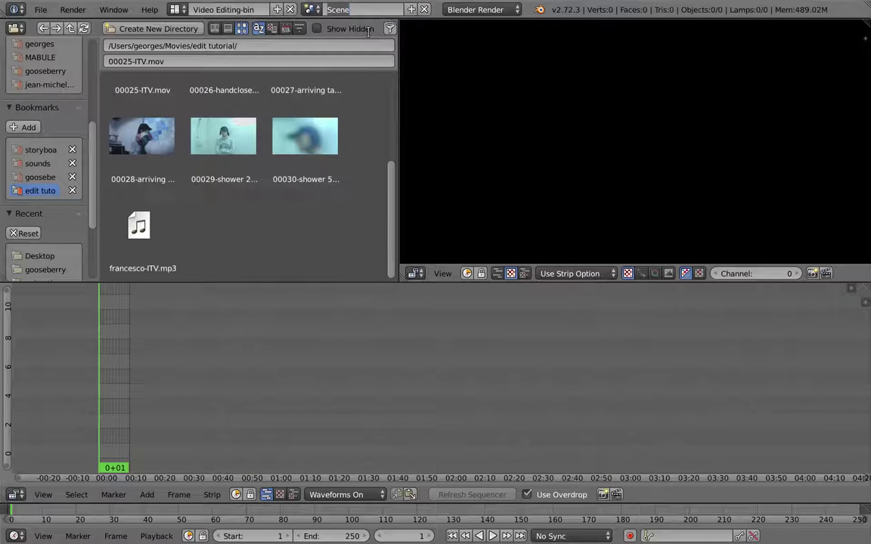
text(editing)
mouse_move(354, 4)
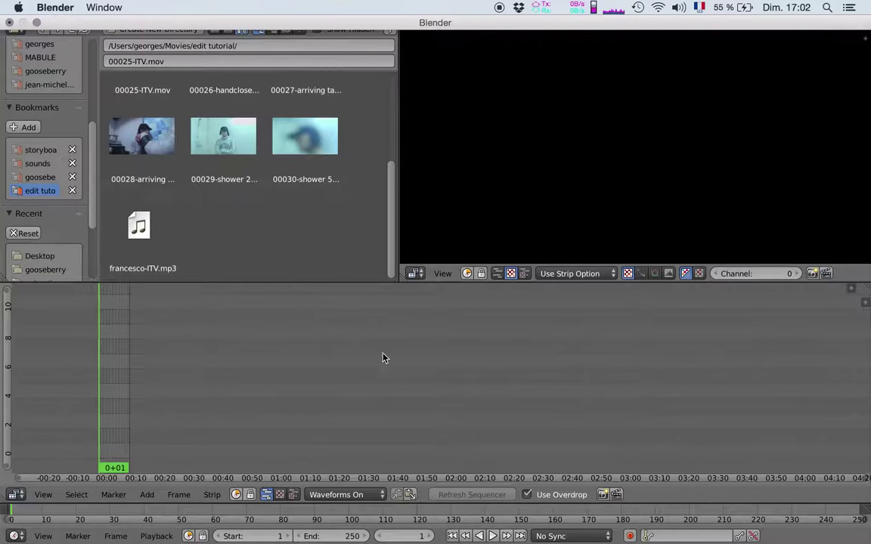
text(edit)
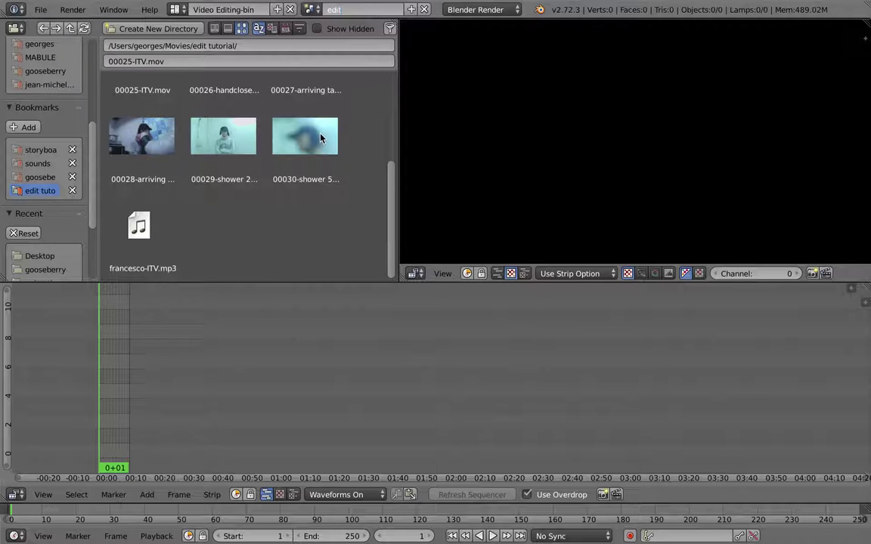
key(Return)
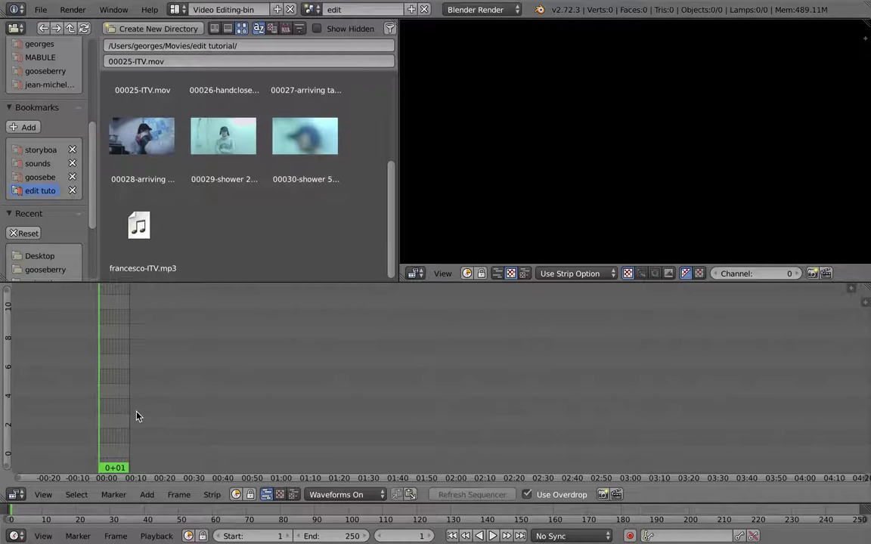
Set the end frame of the edit scene to 15000
drag(350, 532, 589, 504)
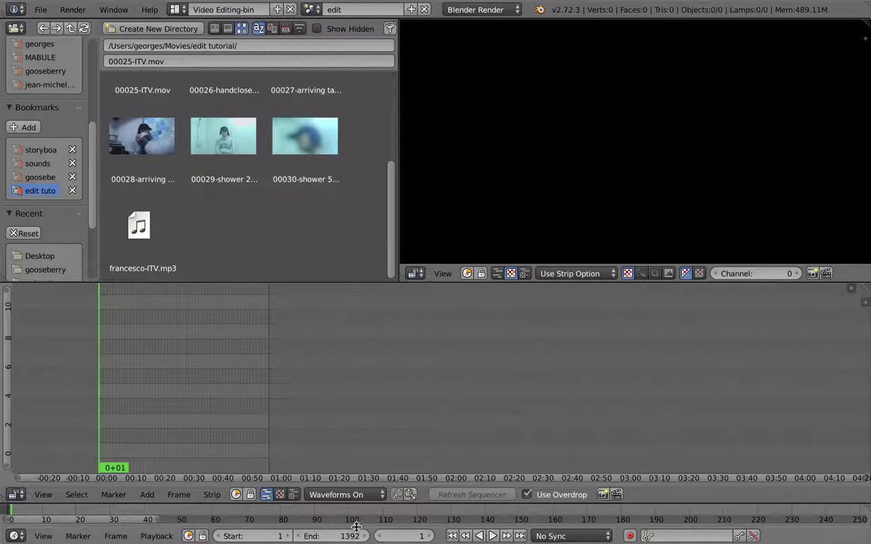
click(340, 532)
text(15000)
key(Return)
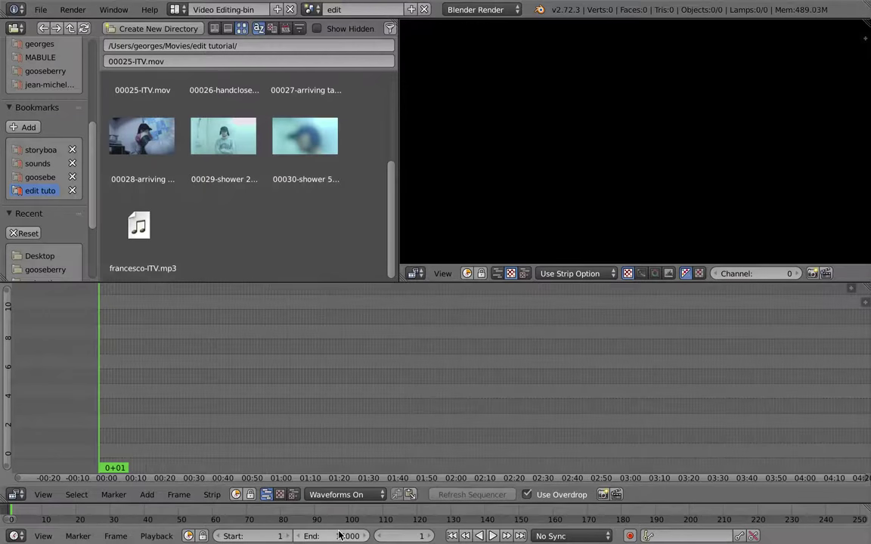
Add the Sync_itv scene as a strip at frame 1 on channel 1 of the edit scene's sequencer
middle_drag(192, 373, 378, 365)
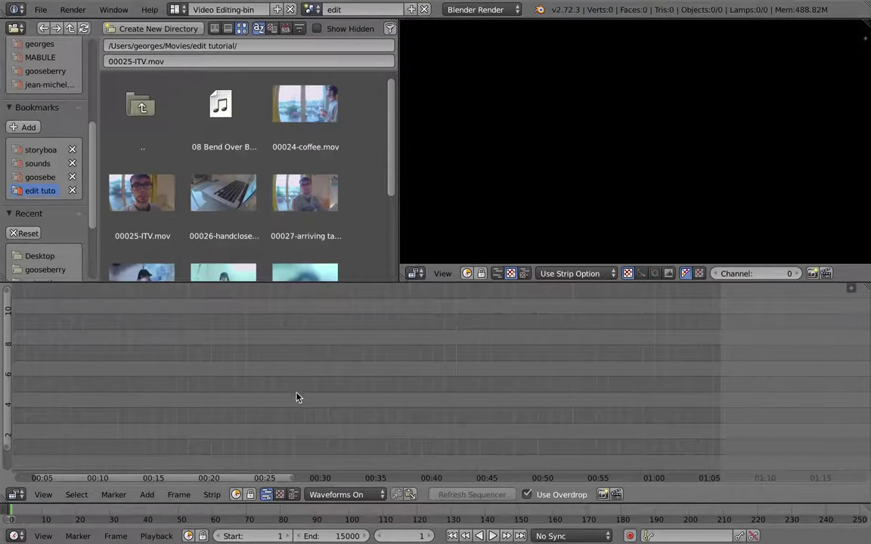
key(Home)
middle_drag(182, 380, 251, 380)
key(shift+a)
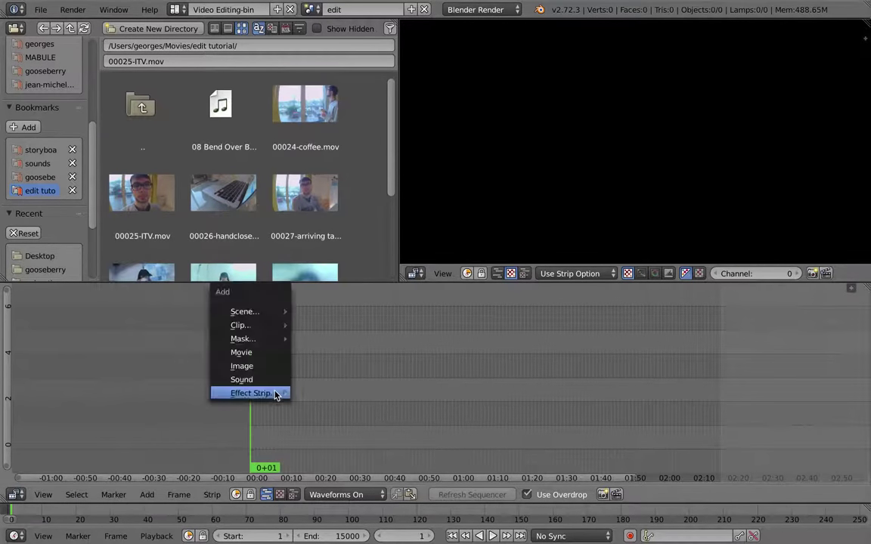
mouse_move(257, 319)
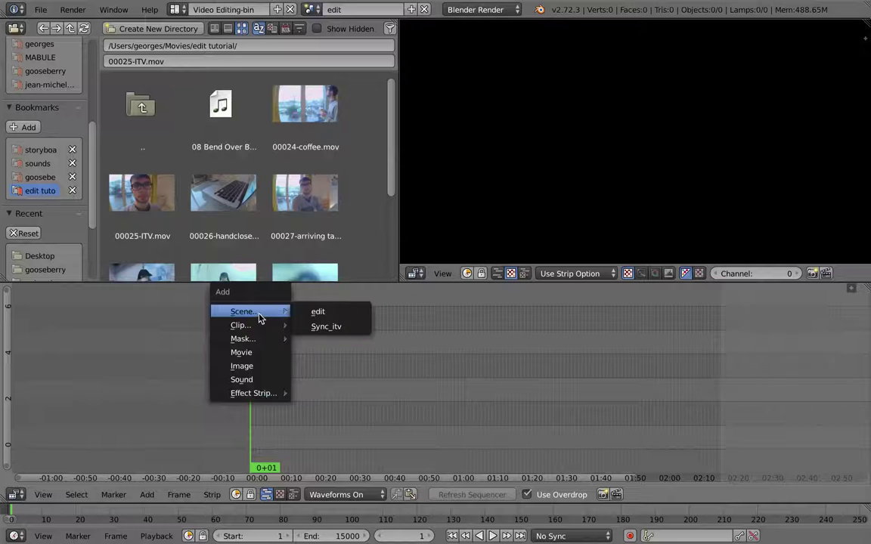
click(347, 330)
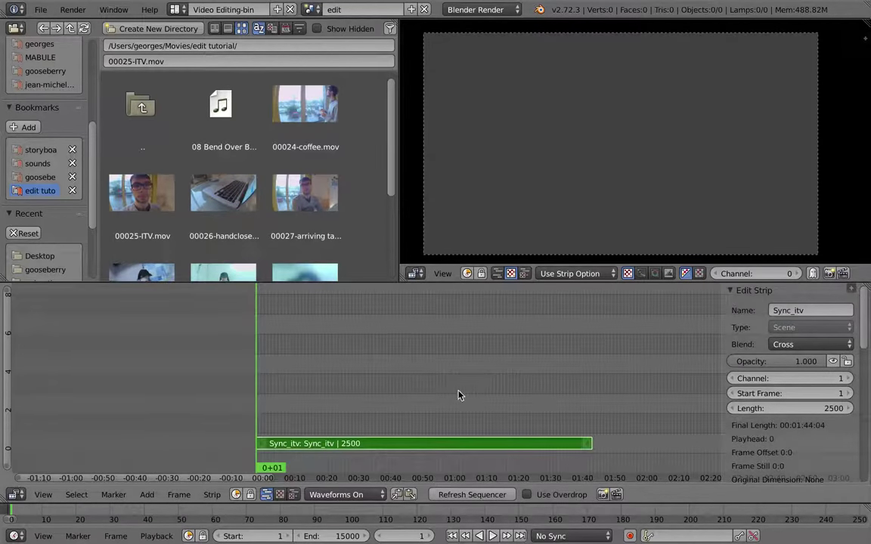
Move the playhead to frame 207 and enable Use Sequence for the Sync_itv scene strip
middle_drag(422, 400, 470, 400)
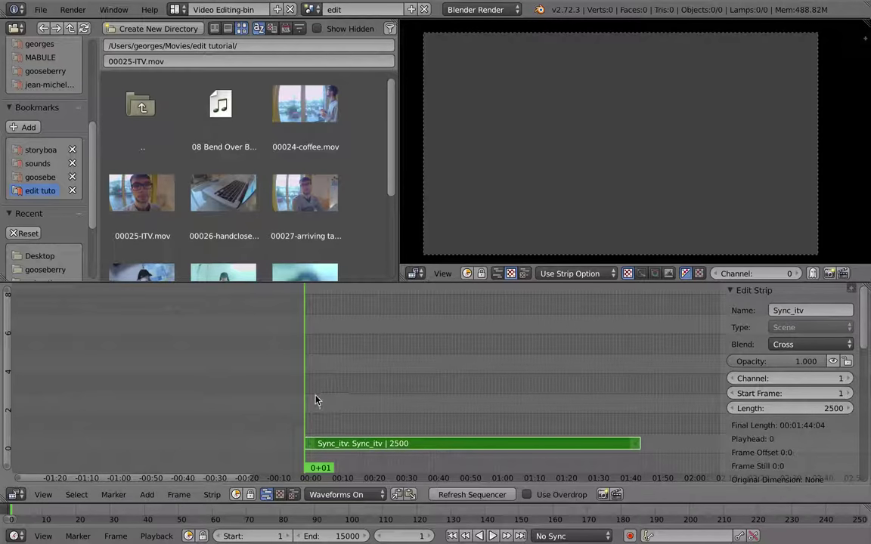
key(ctrl+Up)
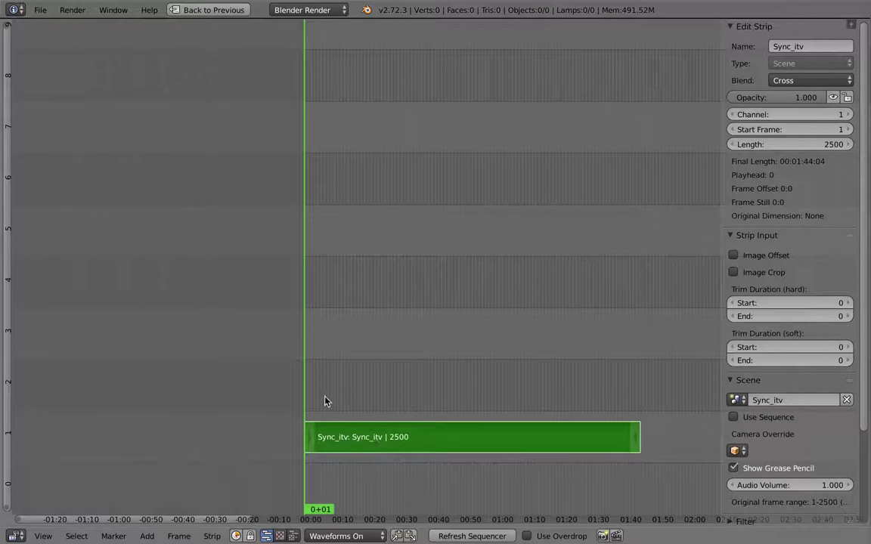
drag(333, 405, 300, 410)
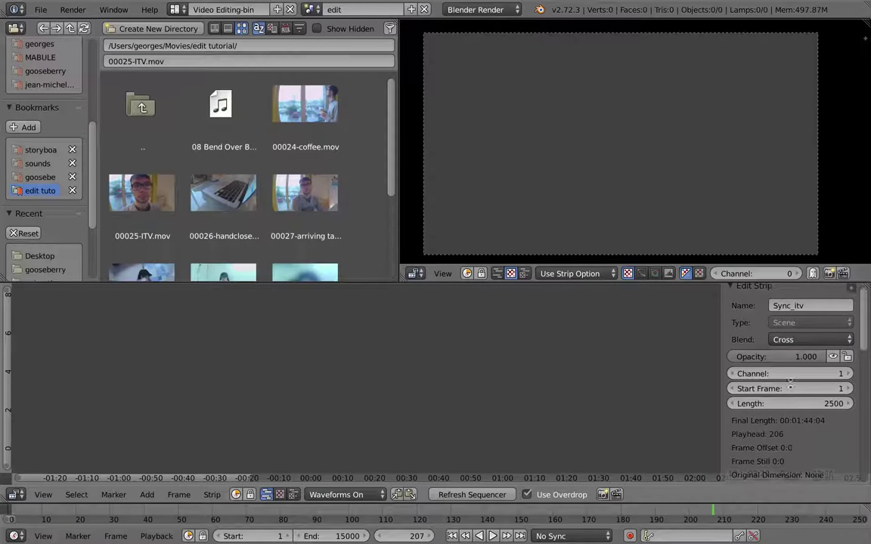
scroll(782, 416, down, 10)
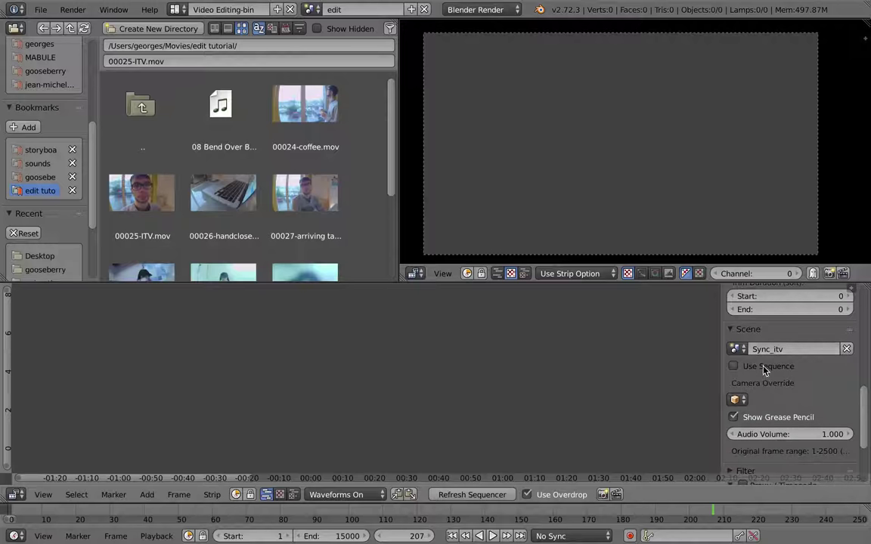
click(733, 366)
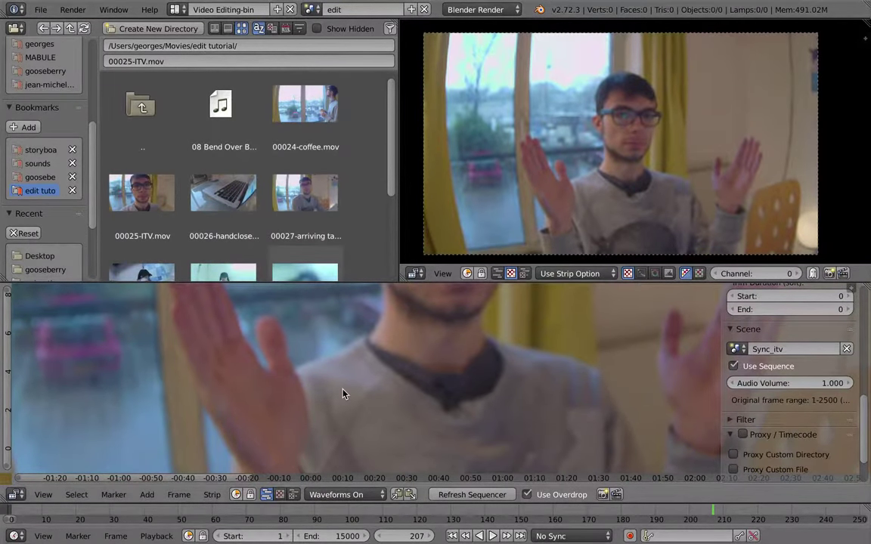
Set the edit scene's render resolution to 25% and frame rate to 25 fps, and return to the Video Editing-bin layout
key(ctrl+Left)
click(720, 203)
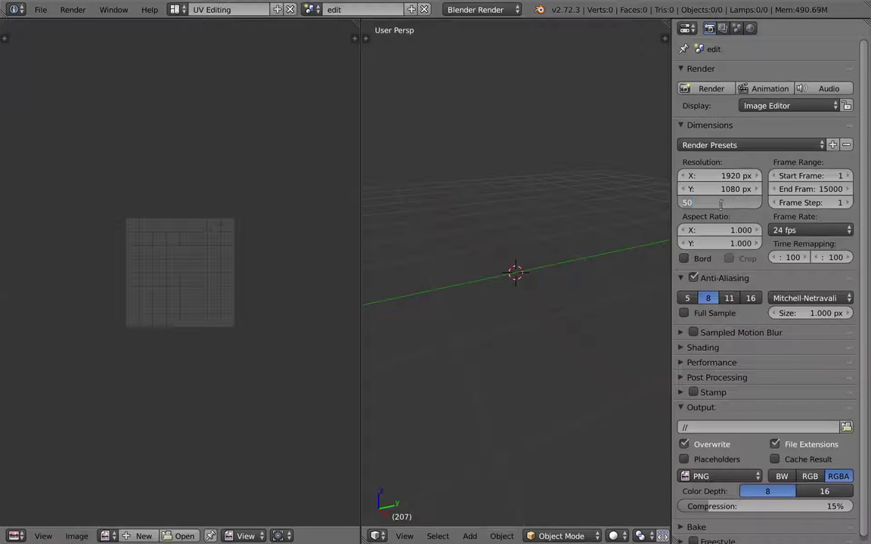
text(25)
key(Return)
click(801, 229)
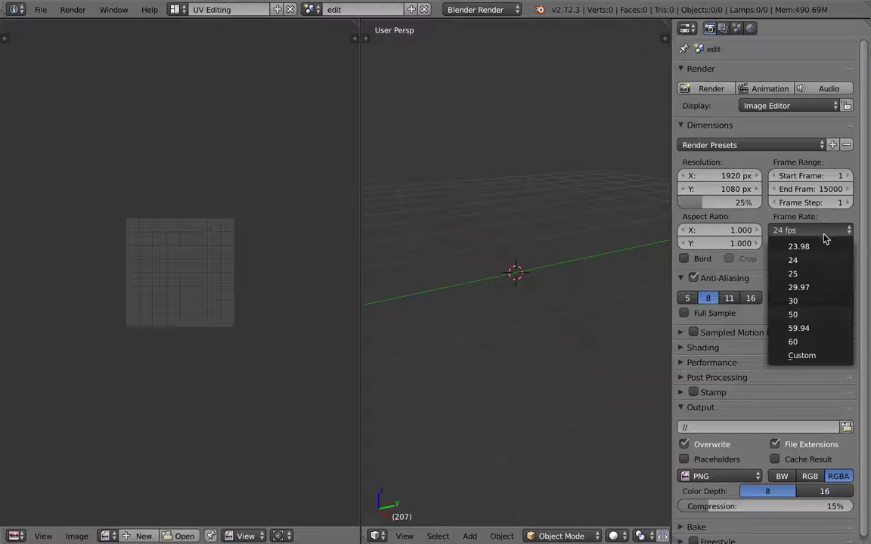
click(819, 275)
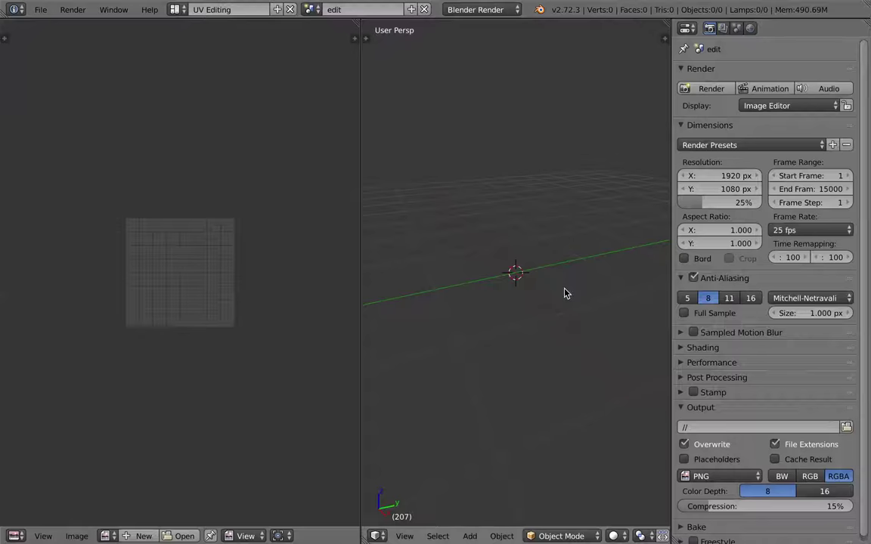
key(ctrl+Right)
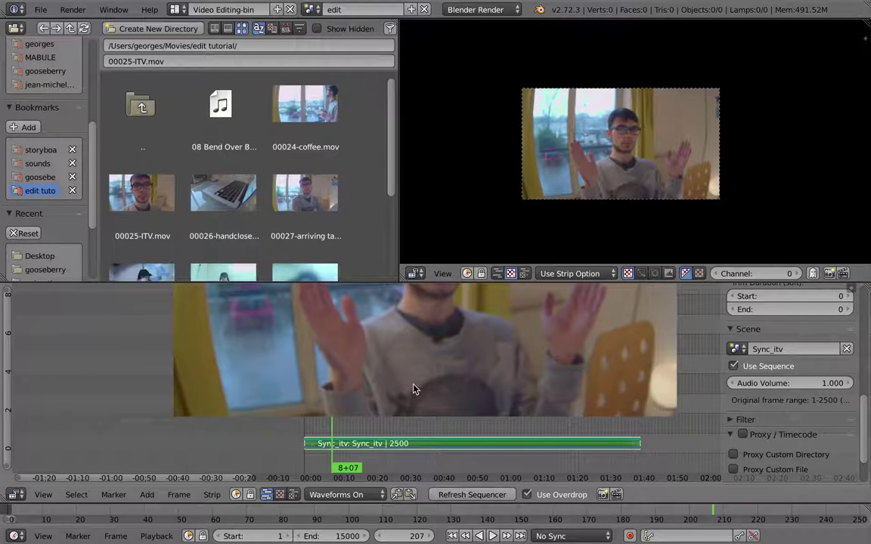
Maximize the sequencer, hide its strip properties and briefly play back the Sync_itv strip
key(ctrl+Up)
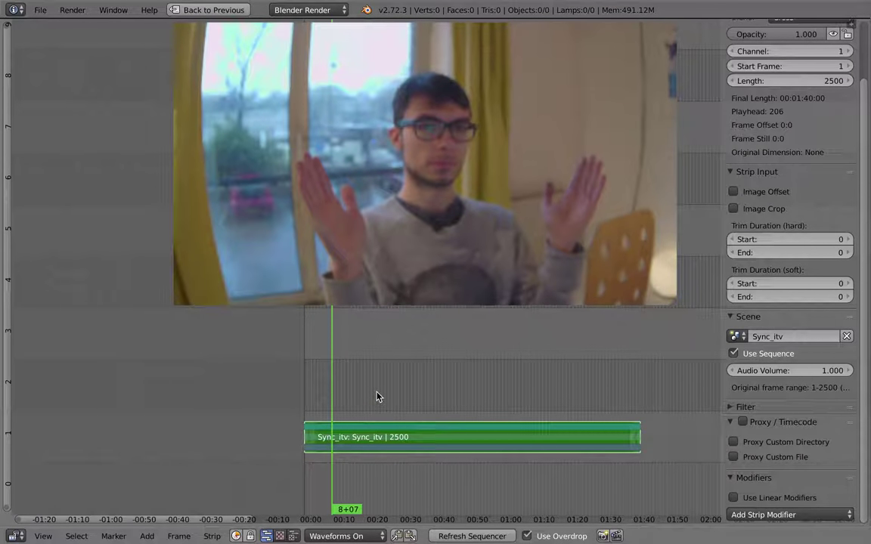
key(n)
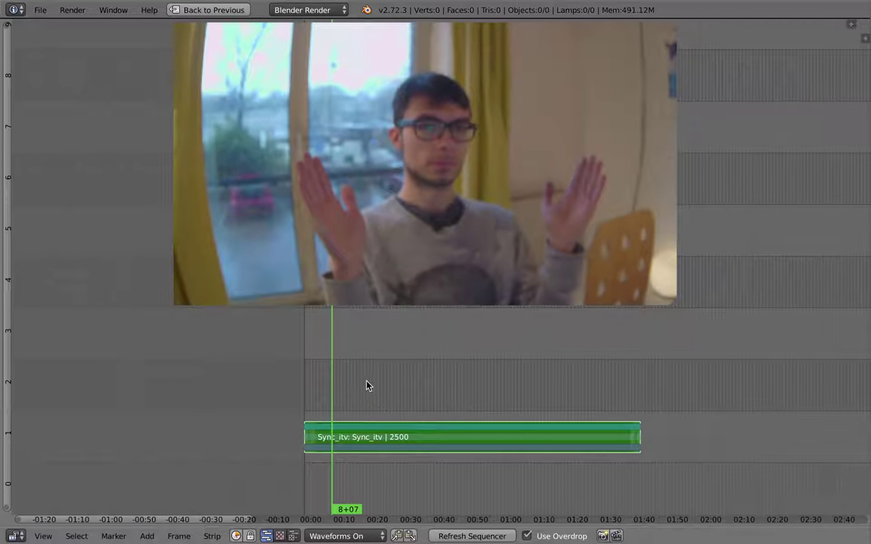
scroll(348, 393, down, 5)
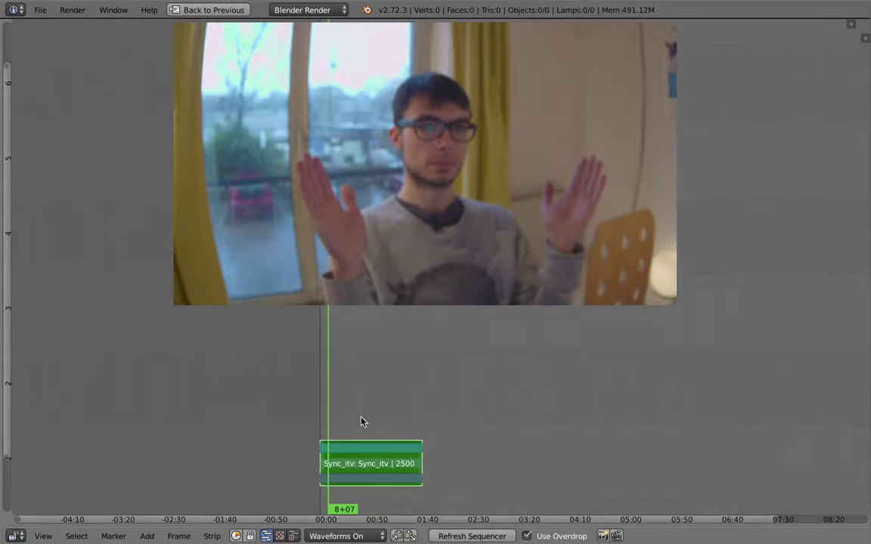
middle_drag(372, 438, 366, 394)
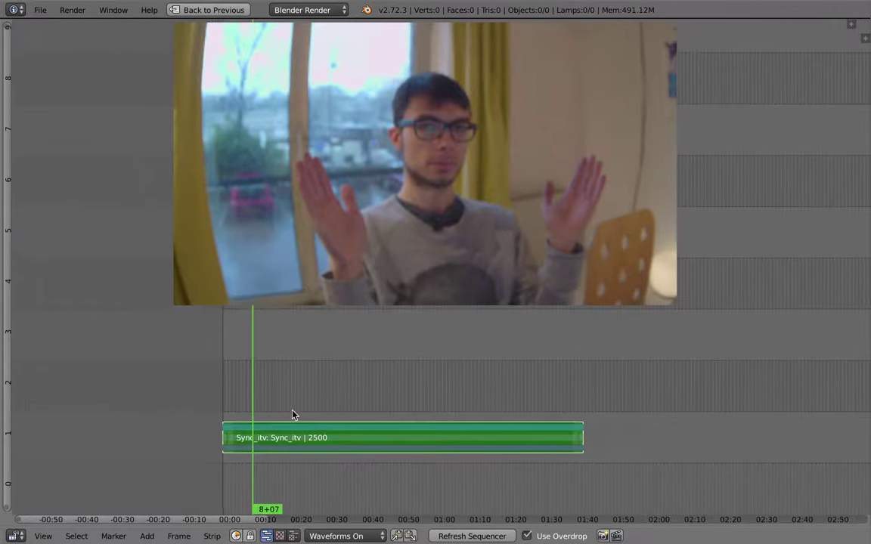
key(alt+a)
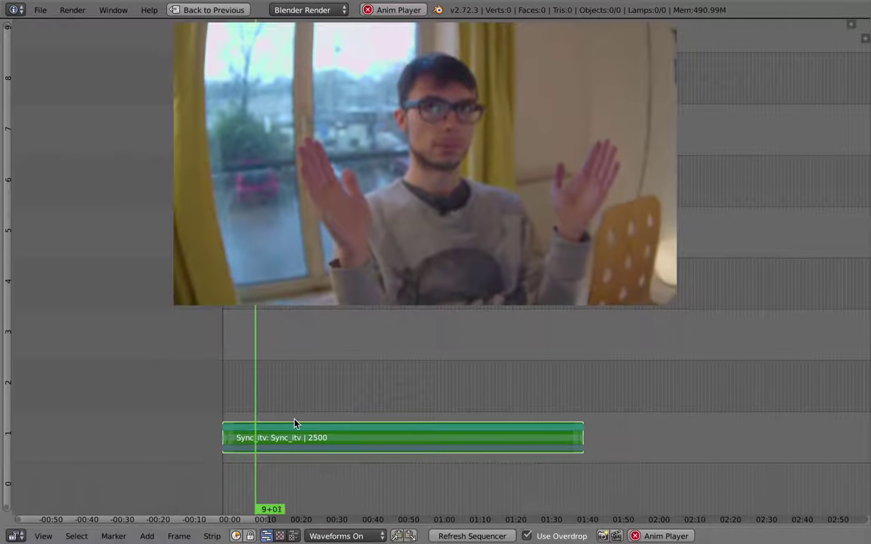
key(alt+a)
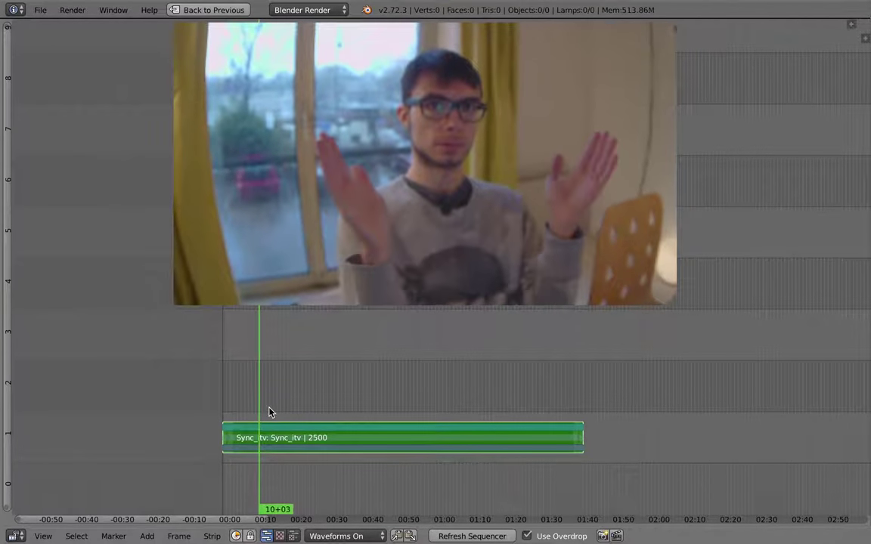
Restore the full layout and set the timeline's playback sync mode to AV-sync
key(shift+space)
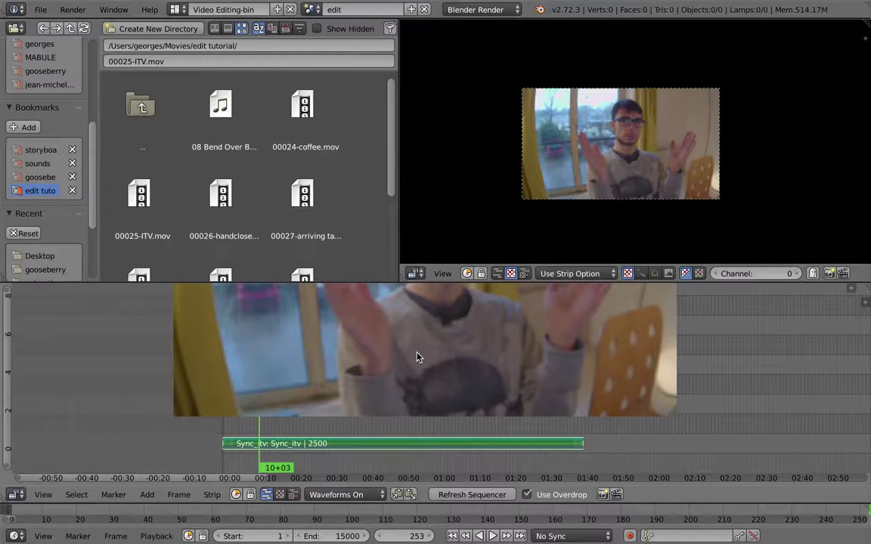
click(563, 536)
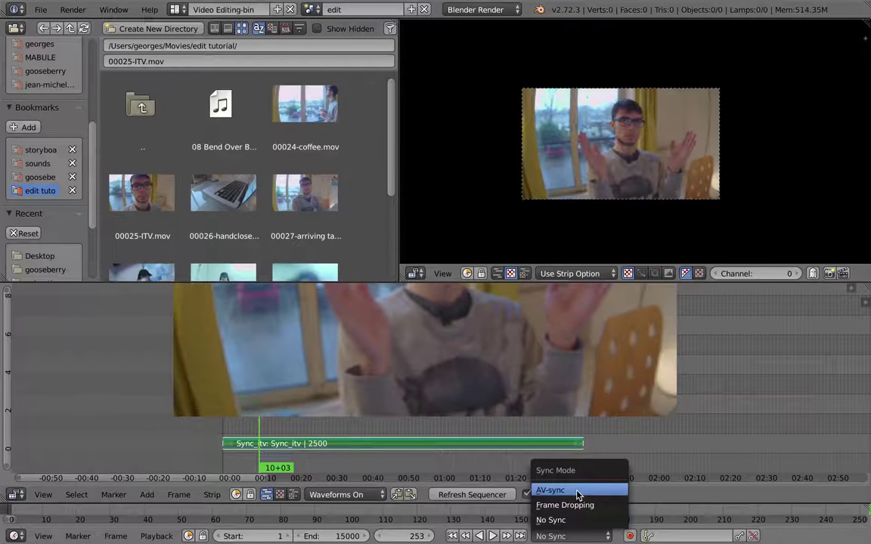
click(547, 488)
click(156, 536)
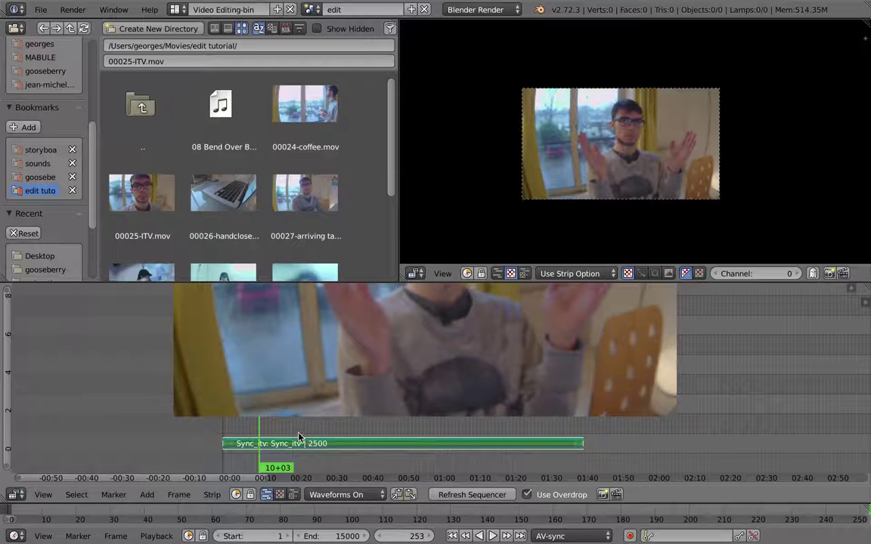
Play the Sync_itv strip in the maximized sequencer to check its sound and picture sync
key(alt+a)
key(ctrl+Up)
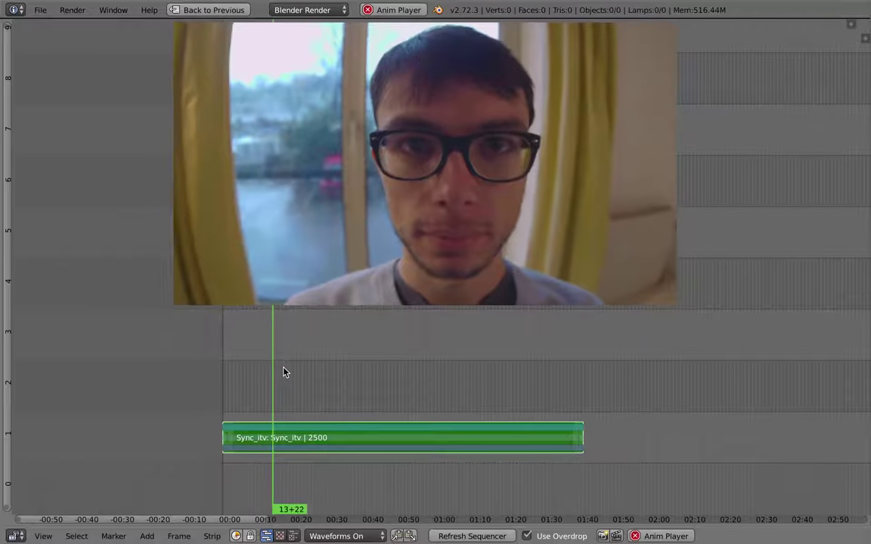
key(alt+a)
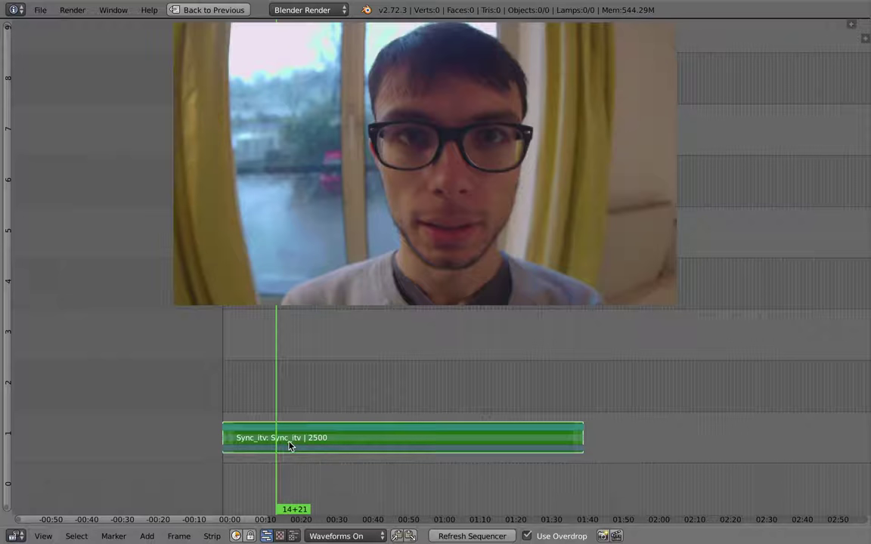
Trim the start of the Sync_itv strip to frame 358
scroll(287, 450, up, 4)
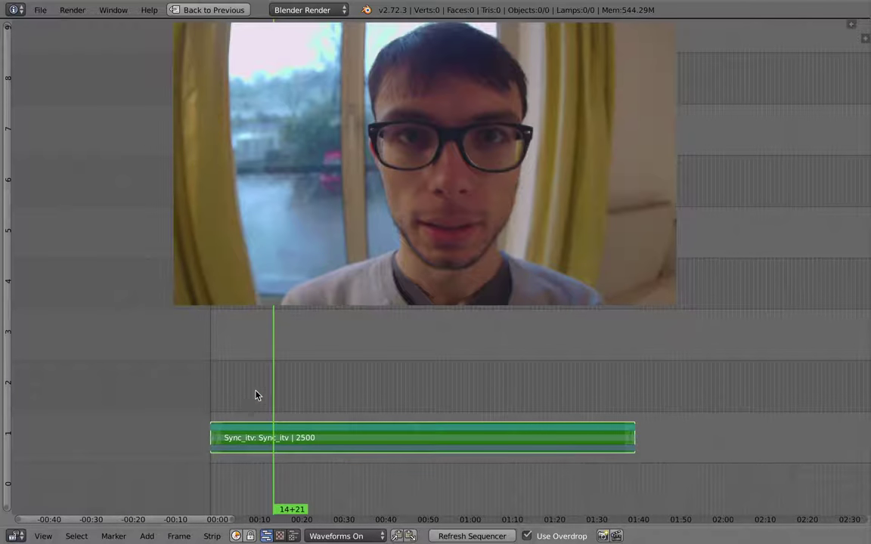
ctrl+middle_drag(282, 433, 285, 431)
middle_drag(285, 432, 341, 390)
right_drag(257, 438, 335, 436)
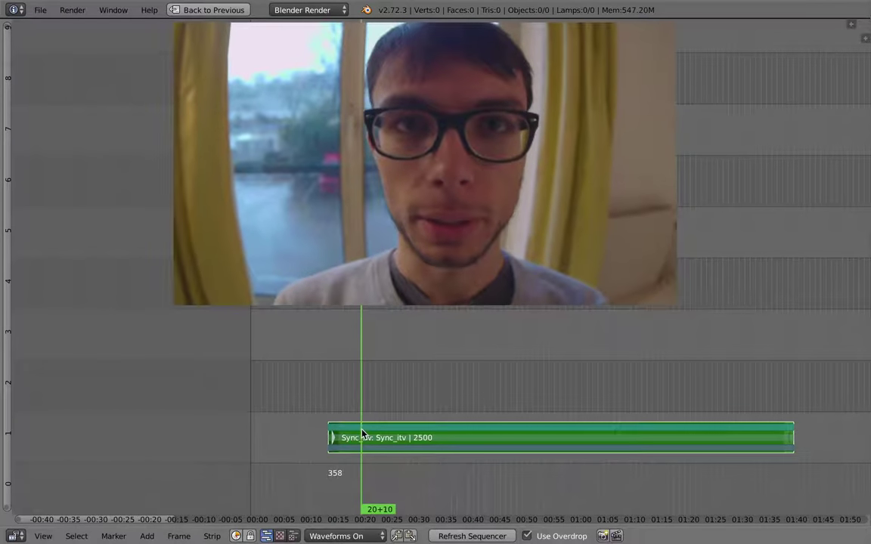
Play and scrub the interview for a starting point, and snap the Sync_itv strip's start handle to the playhead at frame 1328
key(alt+a)
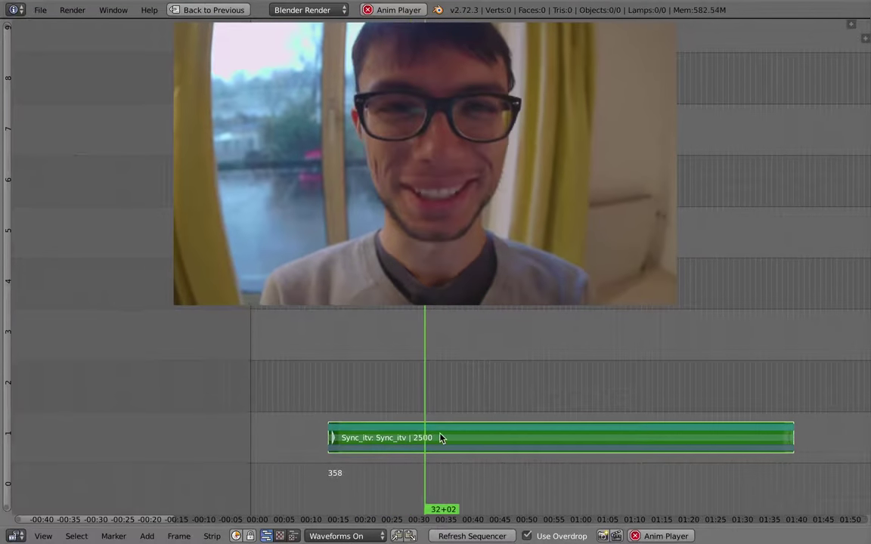
drag(448, 436, 499, 439)
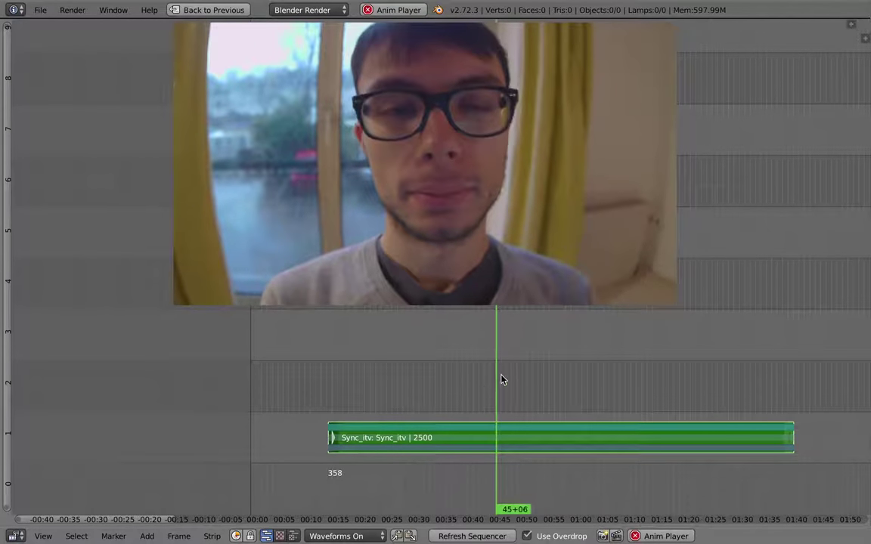
click(517, 435)
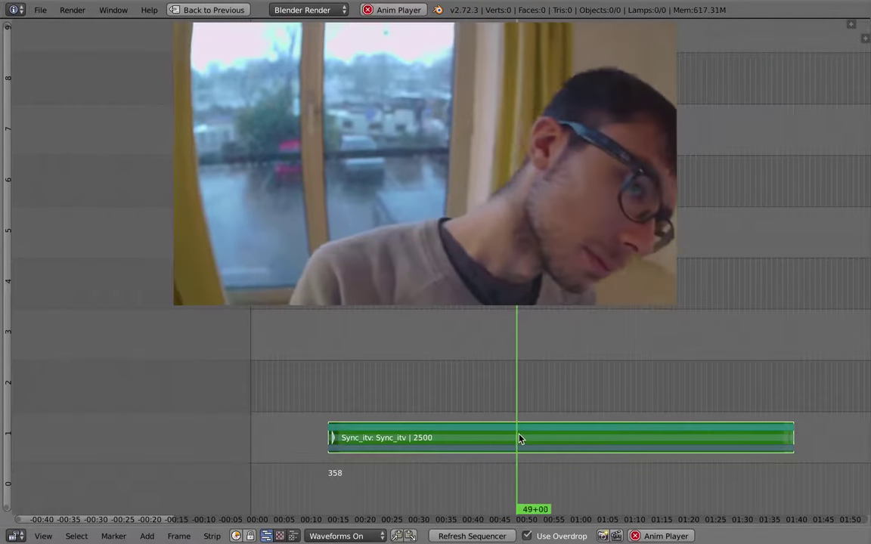
click(526, 434)
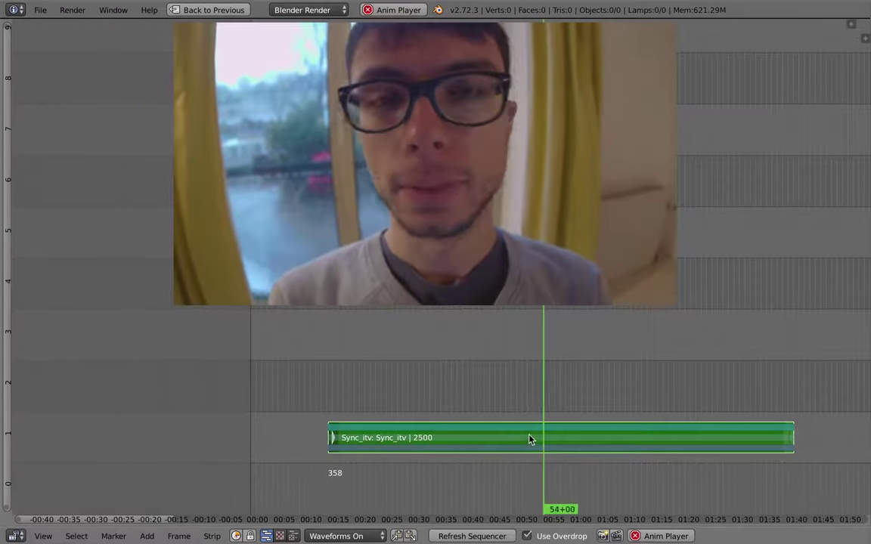
click(525, 435)
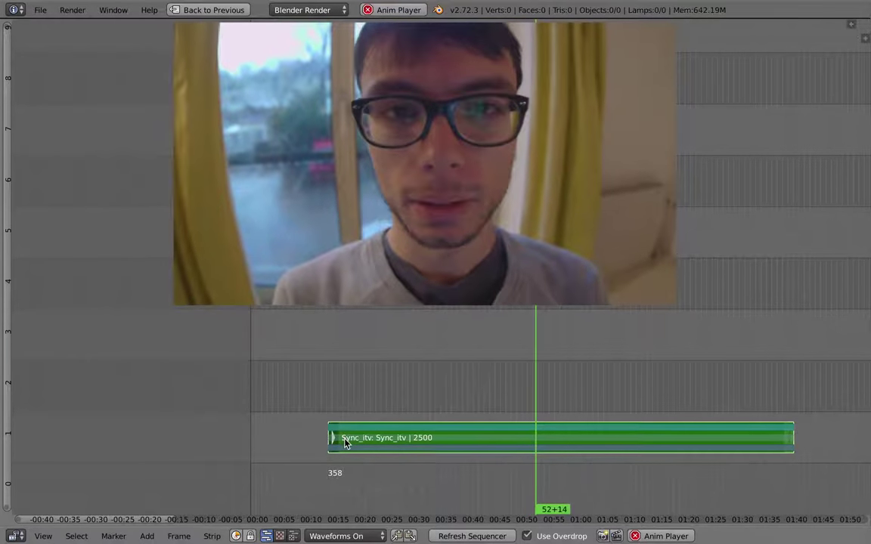
key(shift+s)
key(alt+a)
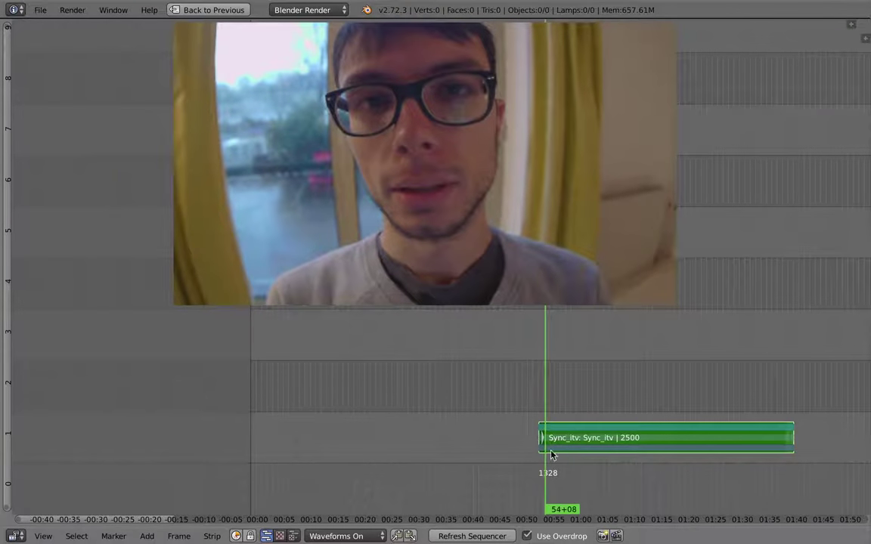
Reselect the Sync_itv strip's start handle and snap it to the playhead at frame 1194 and finally at frame 1302
middle_drag(713, 425, 687, 423)
click(762, 437)
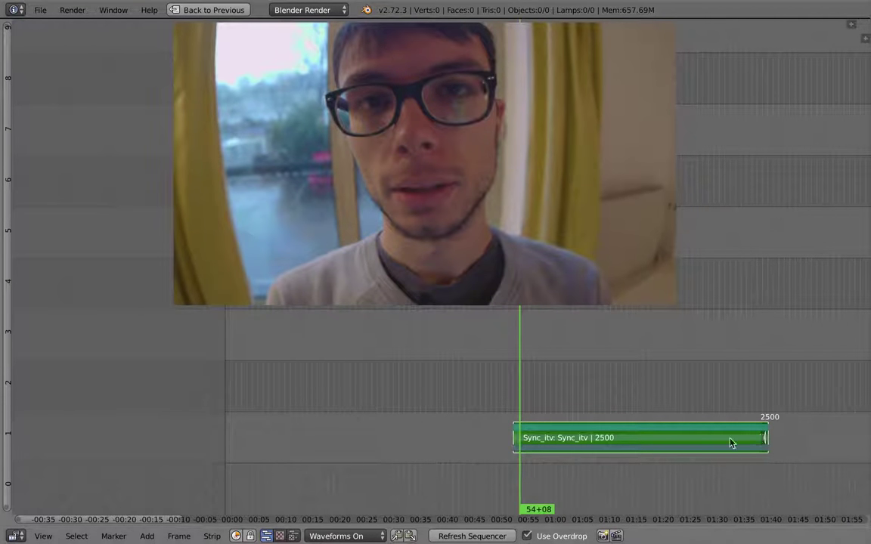
ctrl+middle_drag(550, 472, 600, 481)
middle_drag(491, 438, 421, 427)
drag(404, 427, 396, 425)
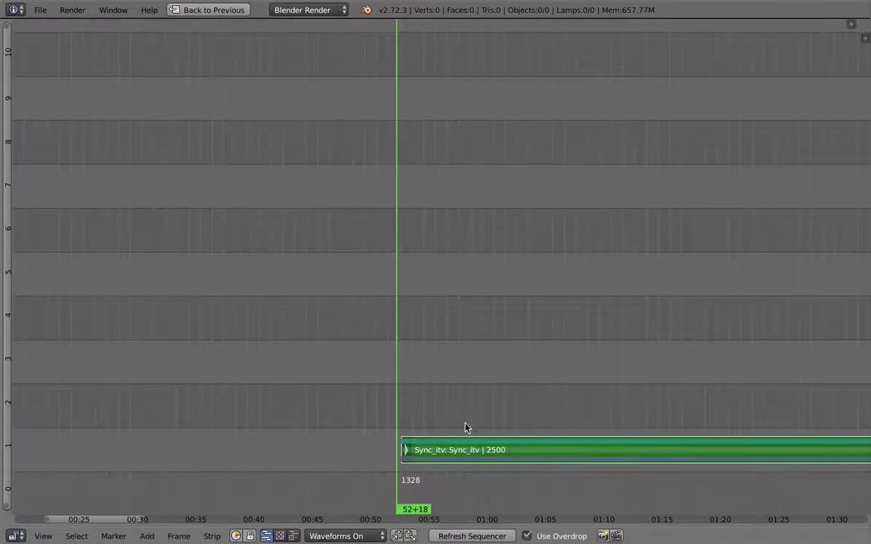
click(437, 438)
click(336, 410)
key(shift+s)
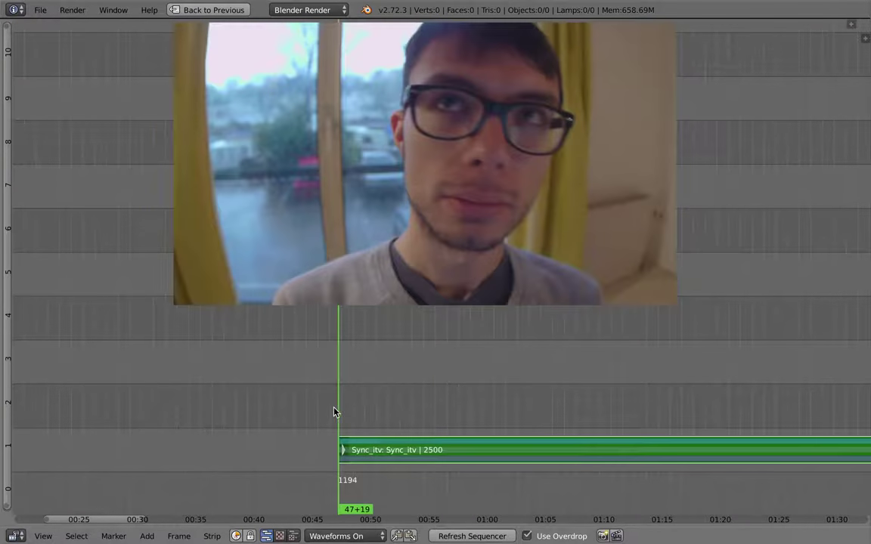
click(390, 431)
key(shift+s)
click(380, 410)
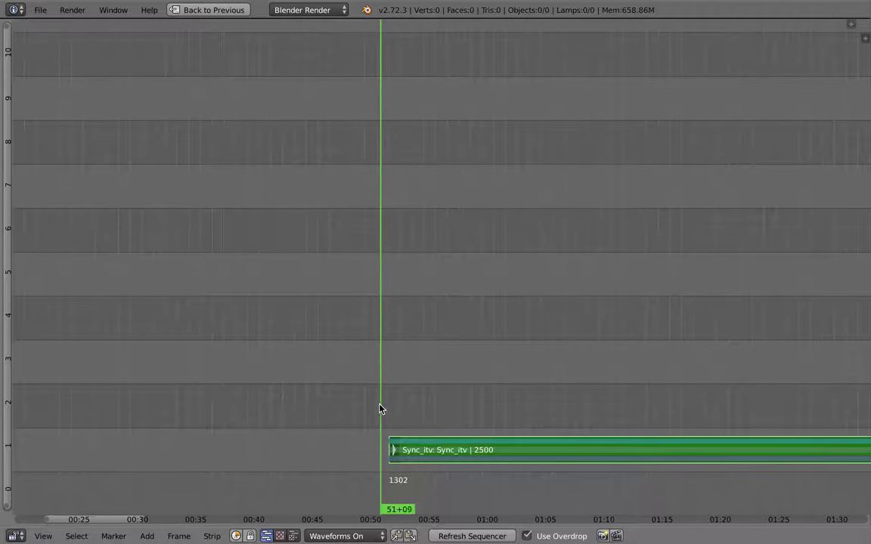
Play the trimmed interview from 51+09 and cut the Sync_itv strip at about 01:11
key(alt+a)
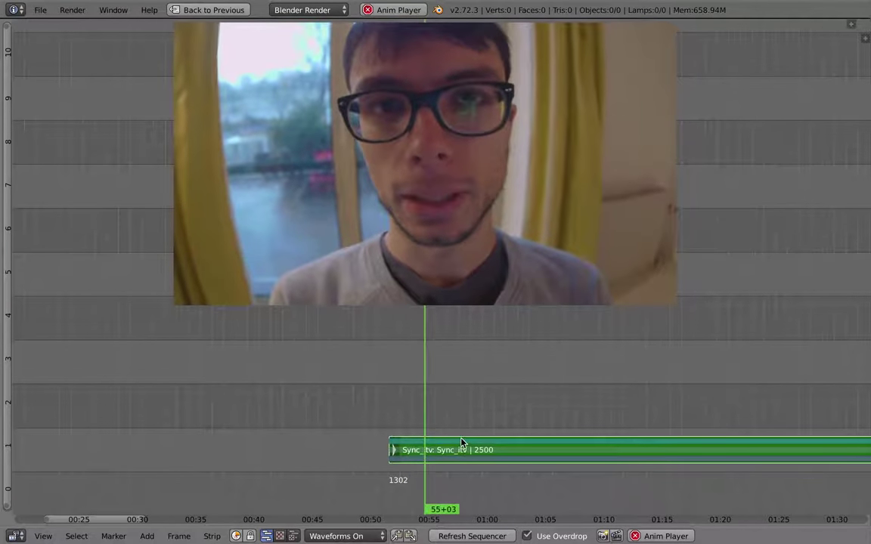
middle_drag(489, 398, 301, 379)
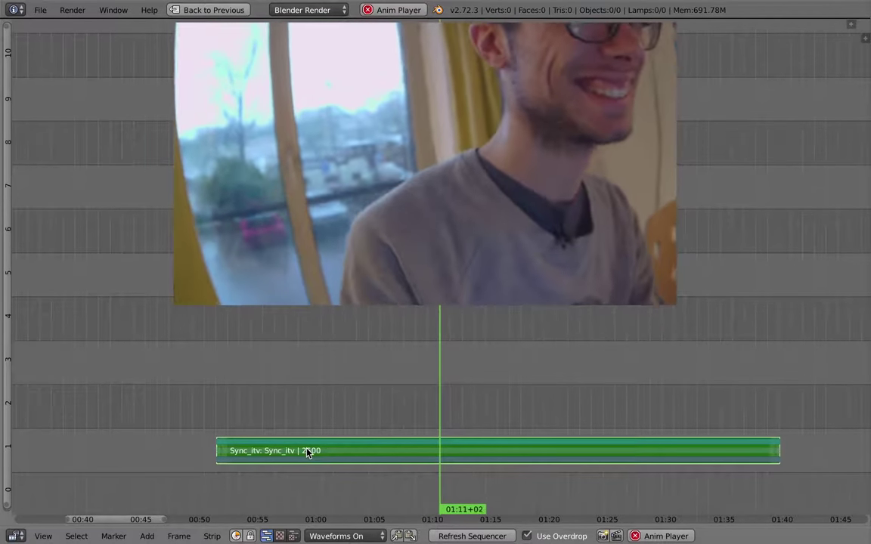
key(k)
key(alt+a)
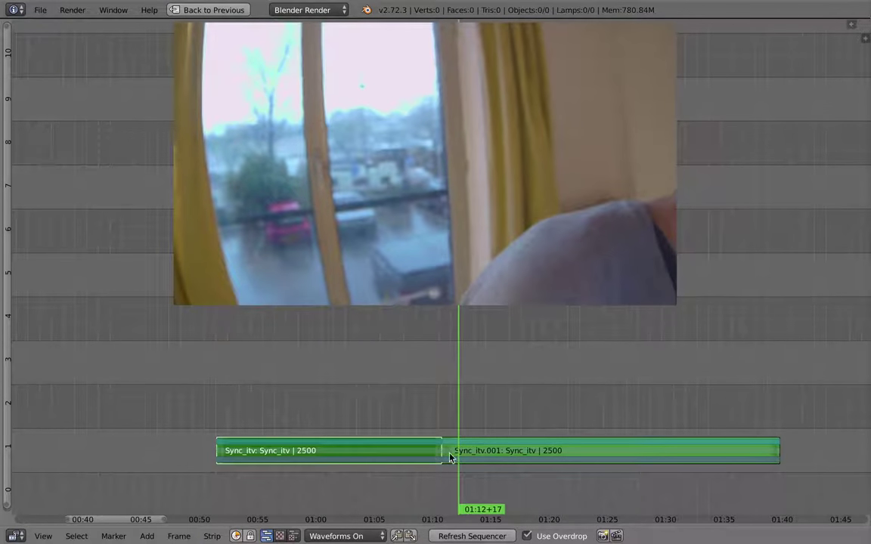
Cut the second piece of the interview strip at 01:15+11
click(443, 419)
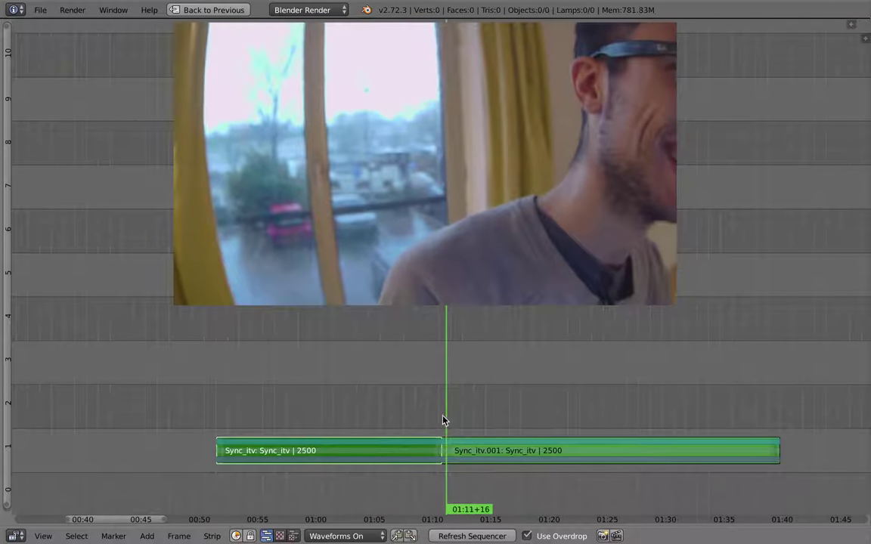
right_click(501, 445)
click(491, 408)
key(Left)
key(Left)
key(Left)
key(Left)
key(Left)
key(k)
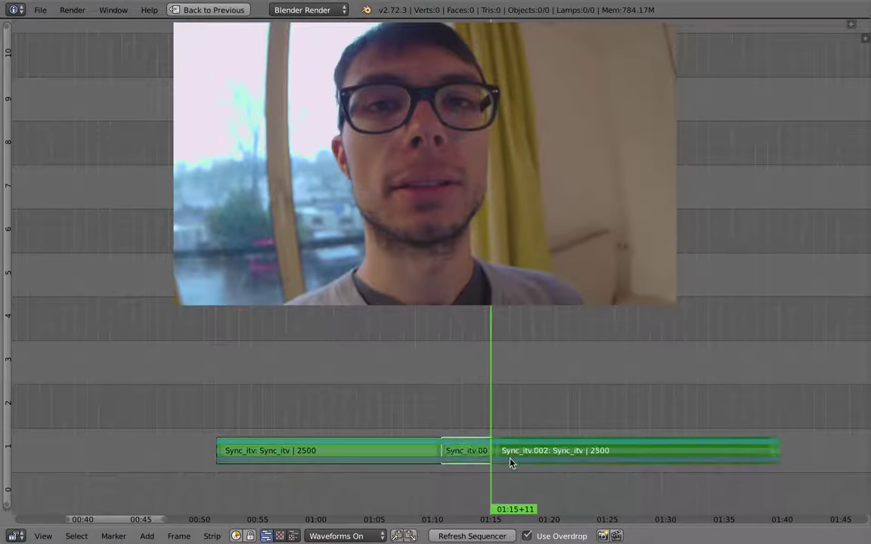
Delete the short middle piece of the interview strip between about 01:11 and 01:15
right_click(519, 448)
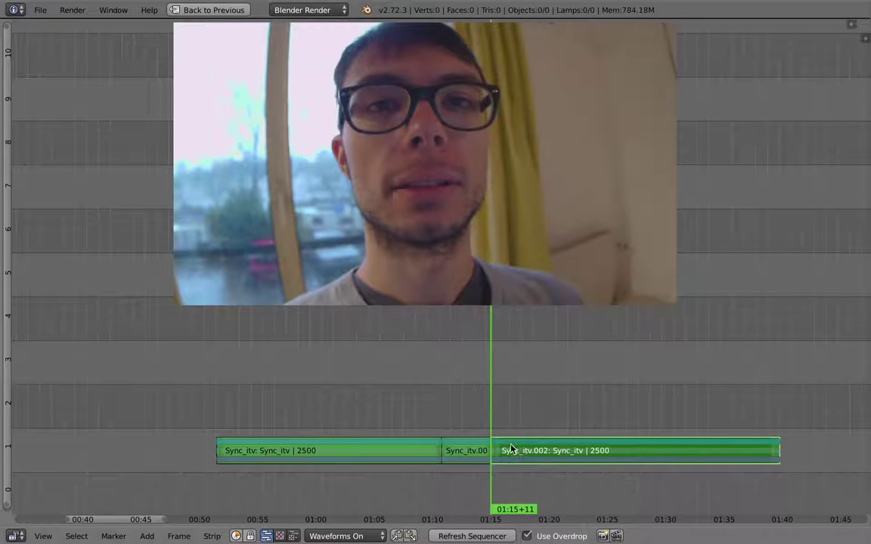
click(445, 432)
right_click(459, 451)
key(x)
click(458, 441)
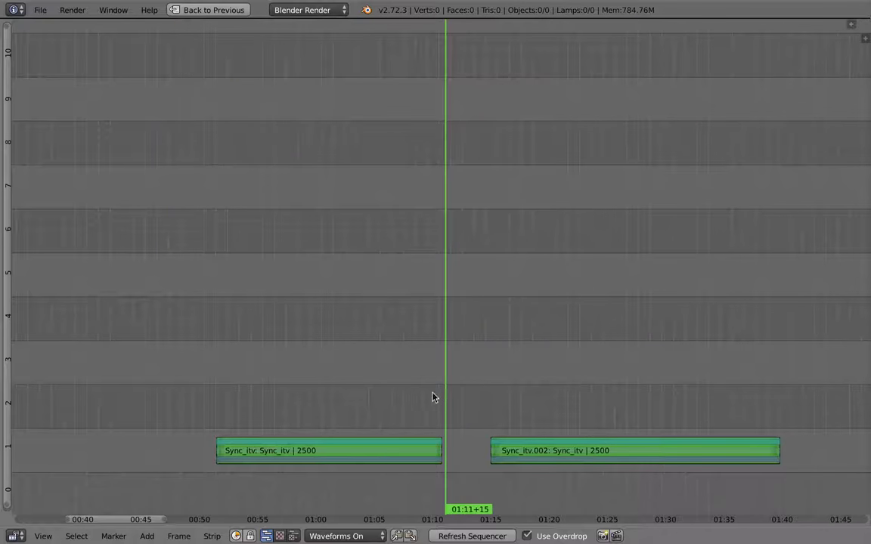
Select the first interview piece and scrub through it, leaving the playhead at 01:05+08
click(435, 423)
right_click(412, 451)
drag(414, 424, 273, 417)
mouse_move(370, 414)
mouse_down()
mouse_move(355, 416)
mouse_move(374, 418)
mouse_up()
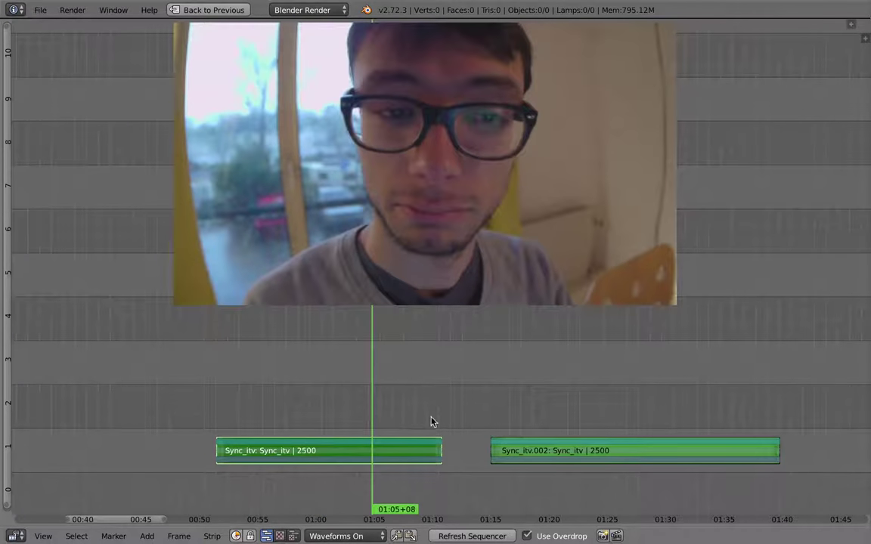
Move the last interview piece along channel 1 to start at about 01:20, and restore the full editing layout
right_click(556, 450)
key(g)
click(613, 447)
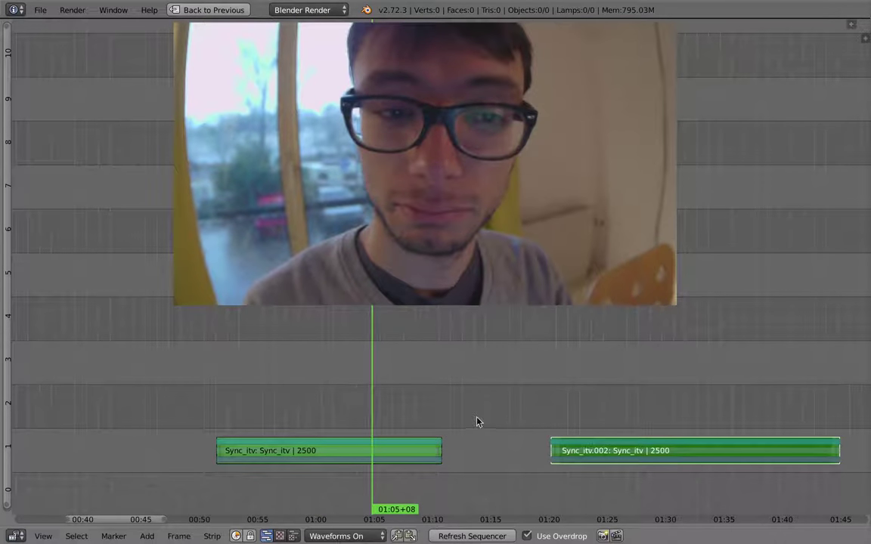
scroll(442, 425, down, 2)
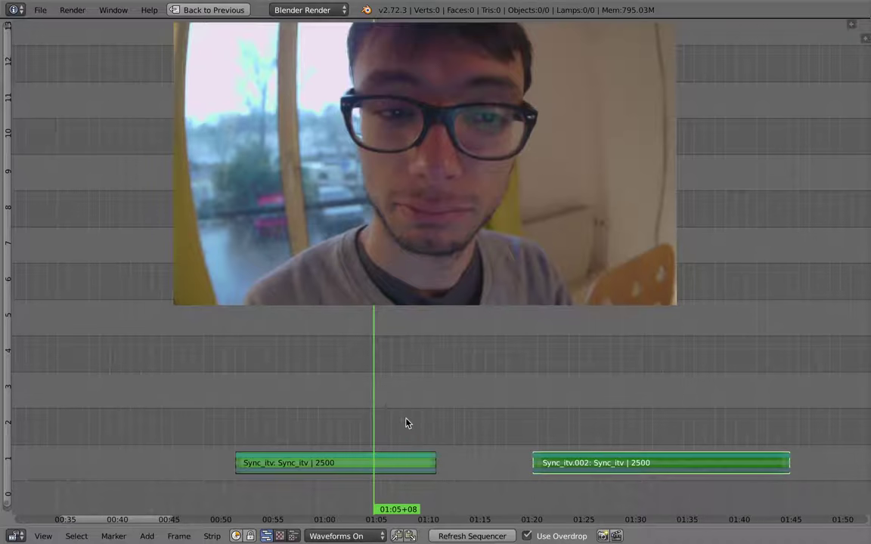
middle_drag(379, 398, 404, 392)
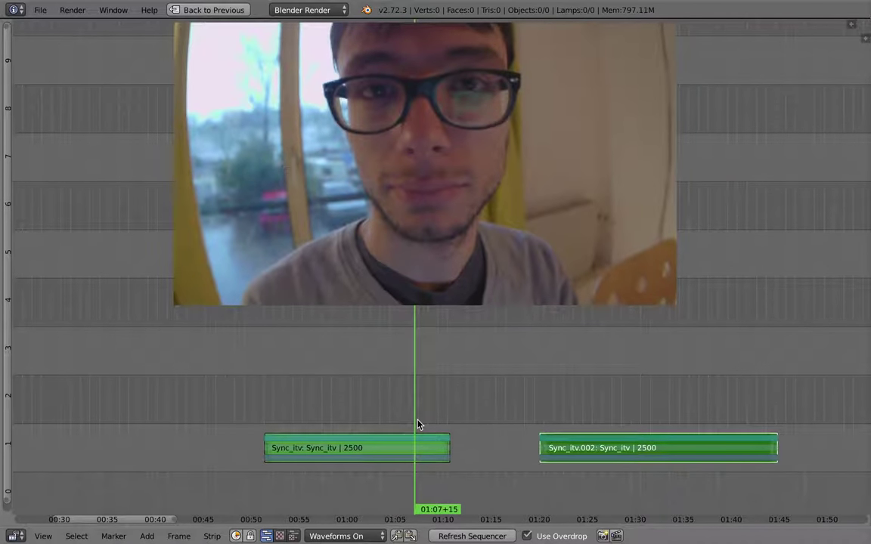
key(shift+space)
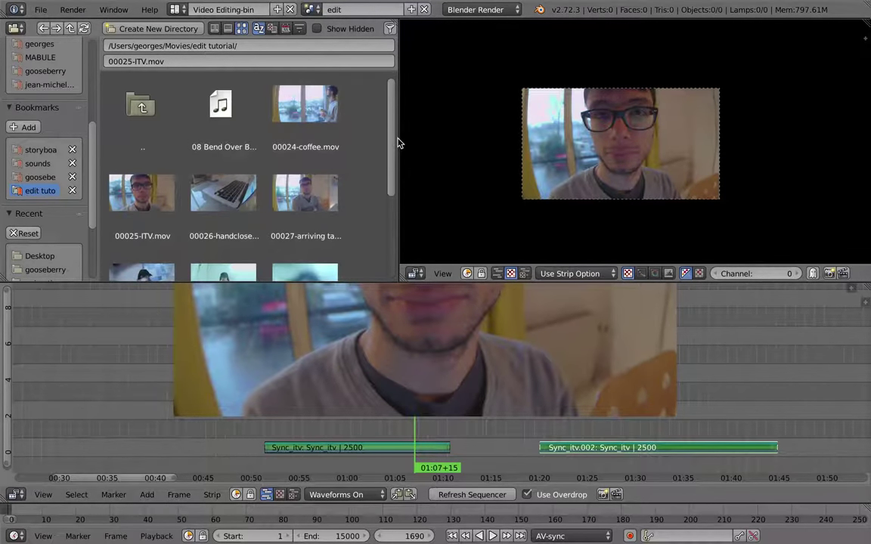
Turn off the overdrop preview behind the sequencer strips
drag(398, 138, 393, 168)
click(536, 494)
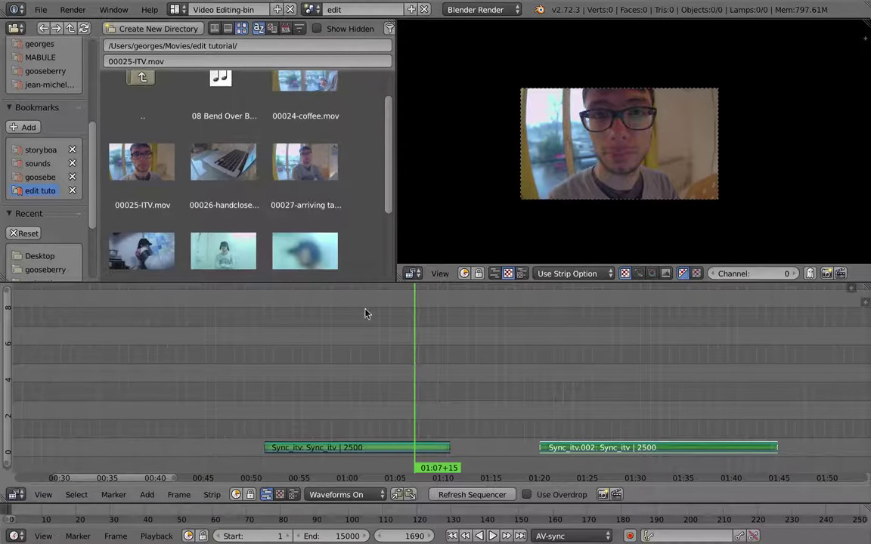
mouse_move(393, 164)
mouse_down()
mouse_move(391, 149)
mouse_move(391, 202)
mouse_move(391, 171)
mouse_up()
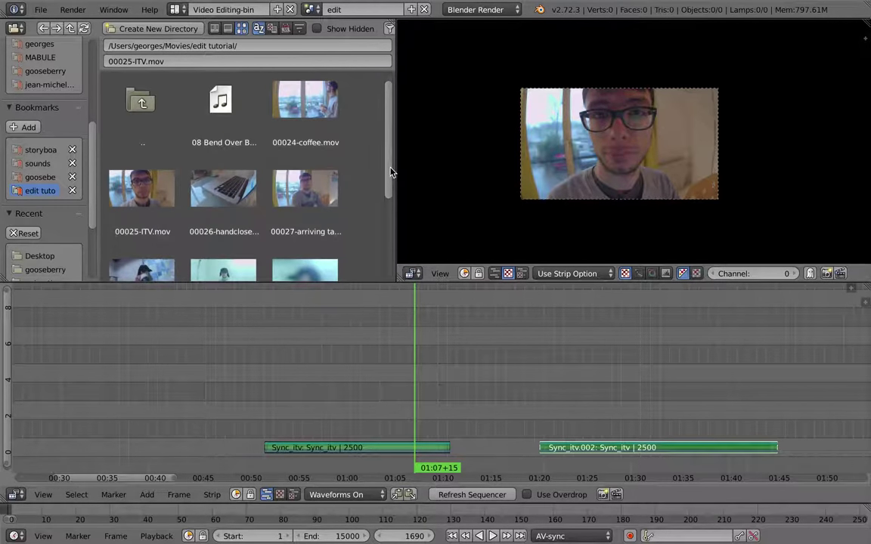
Add the 00026-handcloseup clip to the sequencer and move its strips to channels 2 and 3, ahead of the first interview piece
drag(575, 393, 616, 415)
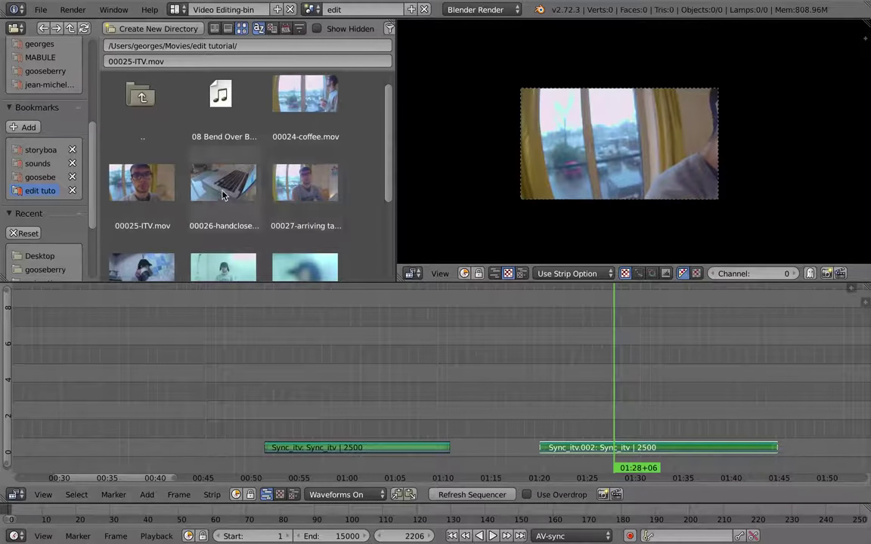
drag(224, 194, 210, 427)
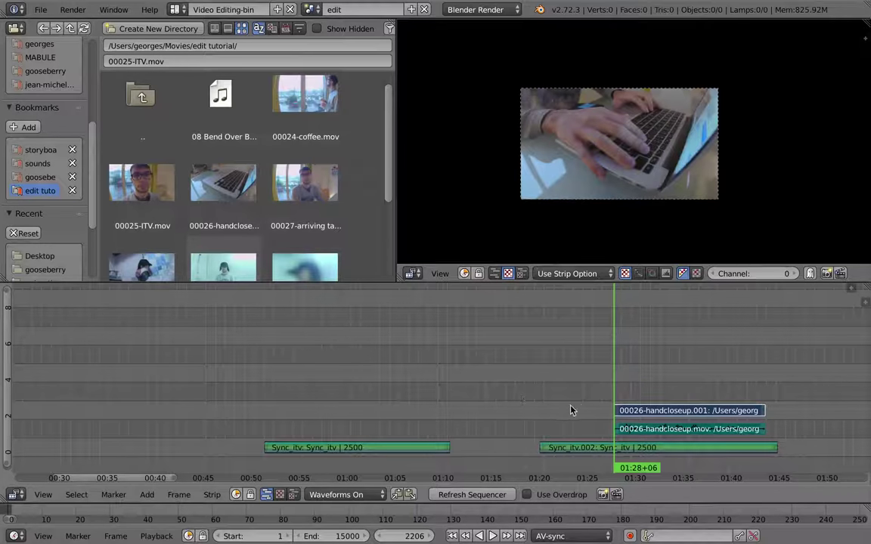
key(g)
click(156, 428)
Add the 00027-arriving talk clip and place its strips on channels 2 and 3 ahead of the hand close-up, starting near 00:00
middle_drag(393, 371, 553, 371)
click(297, 395)
drag(297, 398, 193, 378)
drag(298, 186, 121, 366)
middle_drag(343, 305, 517, 305)
key(g)
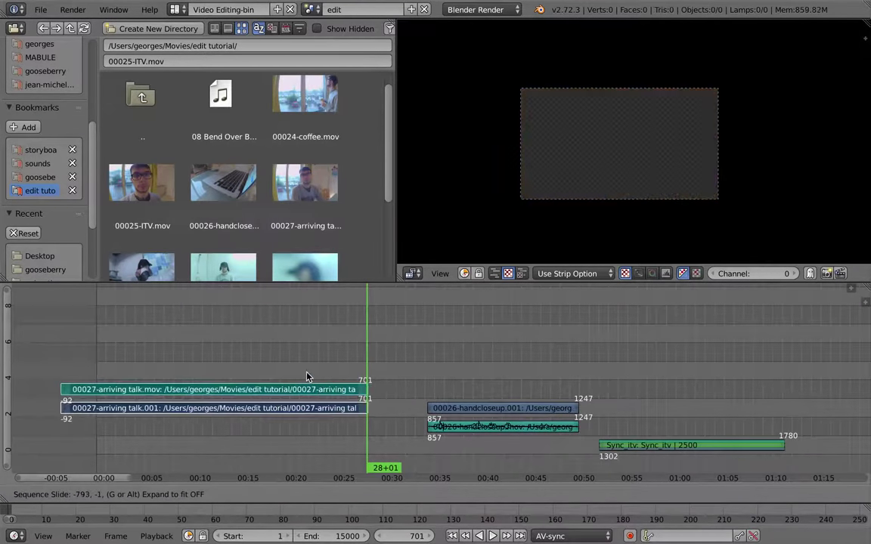
click(361, 388)
mouse_move(362, 387)
mouse_down()
mouse_move(184, 383)
mouse_move(377, 391)
mouse_move(367, 389)
mouse_up()
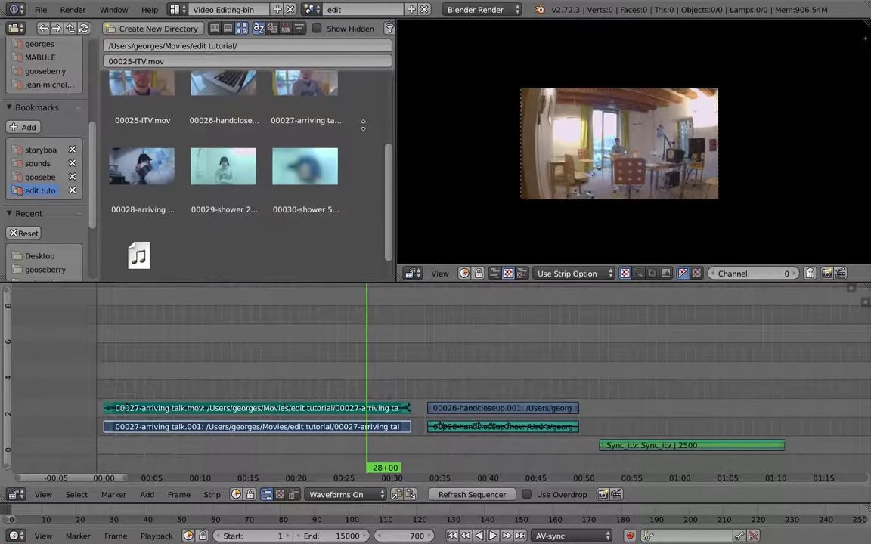
Add the 00024-coffee.mov clip and move its strips to channels 4 and 5, starting right after the first interview piece
scroll(363, 125, up, 4)
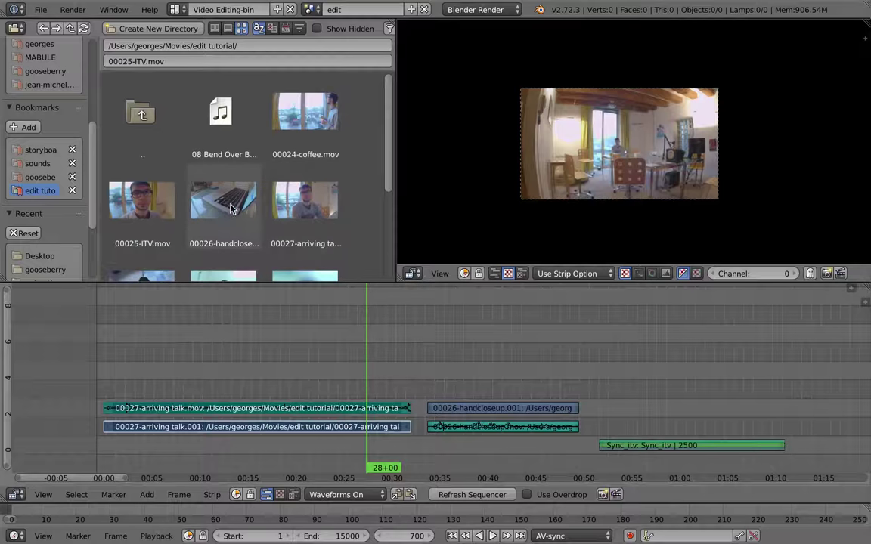
mouse_move(488, 408)
mouse_down()
mouse_move(537, 408)
mouse_move(460, 408)
mouse_move(431, 398)
mouse_move(472, 408)
mouse_up()
drag(305, 111, 510, 362)
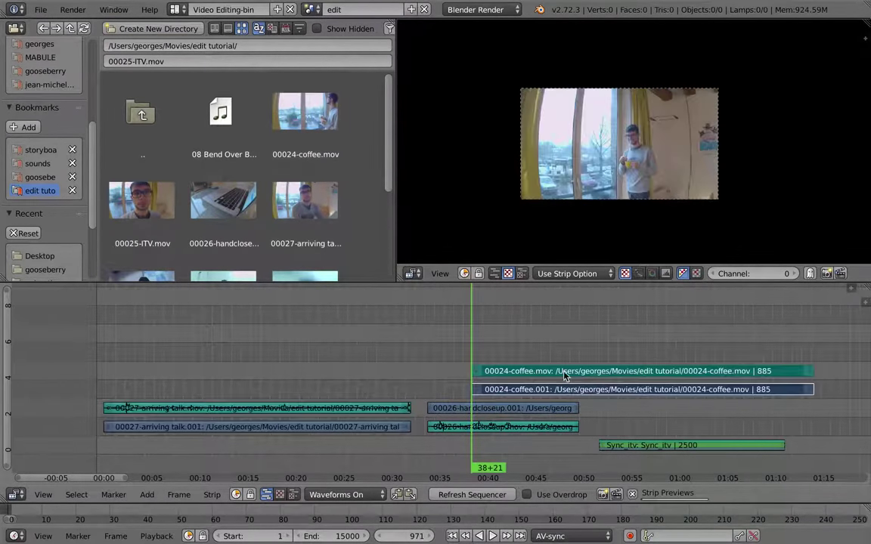
key(g)
click(811, 389)
middle_drag(731, 385, 315, 362)
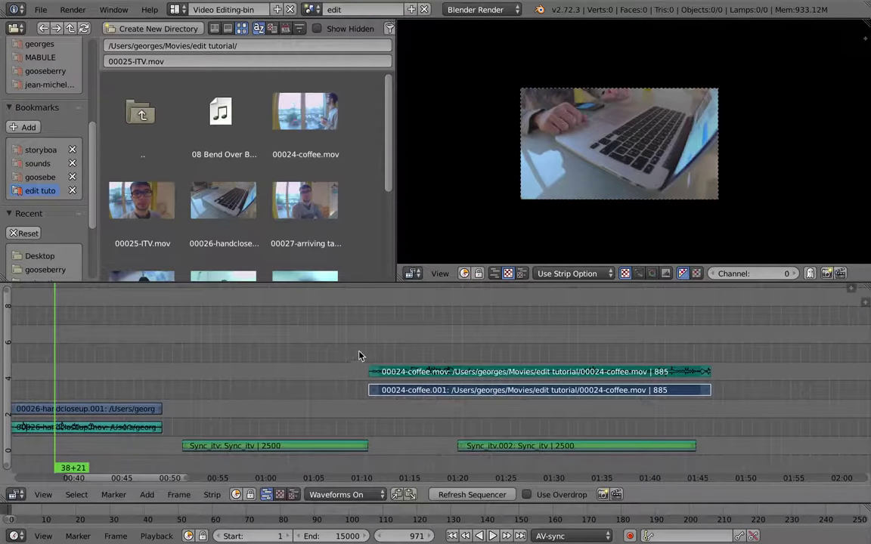
click(383, 368)
Move the last interview piece to channel 2, starting at about 01:49, beyond the coffee strips
right_click(540, 447)
key(g)
click(727, 418)
Trim the start of both coffee strips, video and sound, to frame 2280
drag(739, 416, 563, 356)
right_click(379, 372)
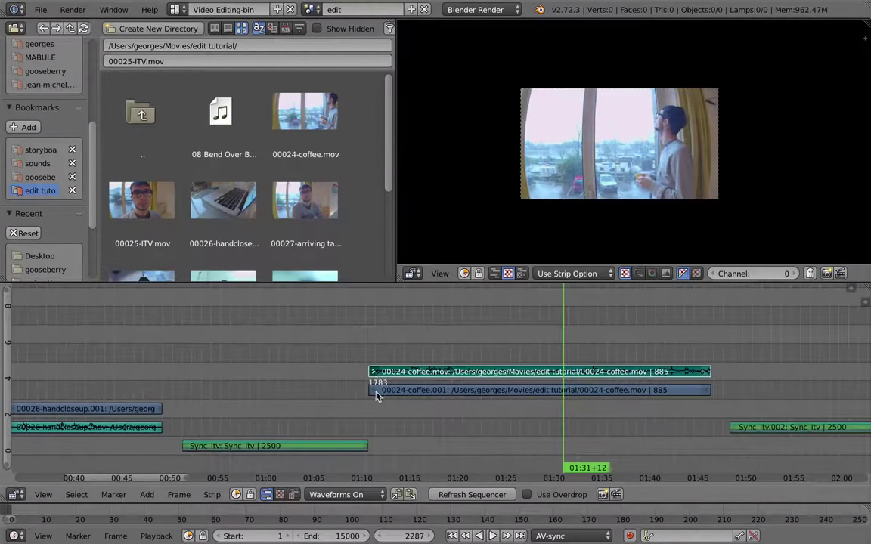
shift+right_click(376, 391)
key(g)
click(577, 358)
drag(446, 340, 421, 336)
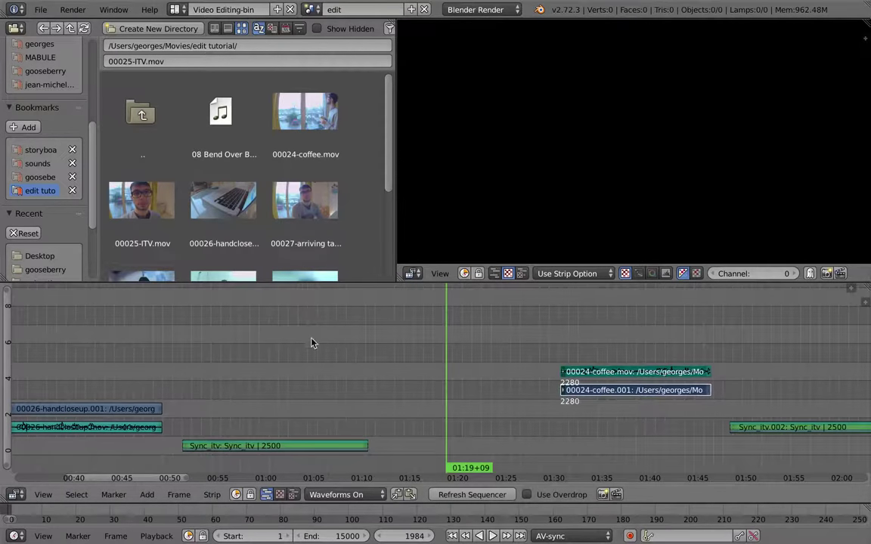
Look through the available footage clips in the project folder
middle_drag(311, 343, 382, 342)
middle_drag(287, 205, 292, 125)
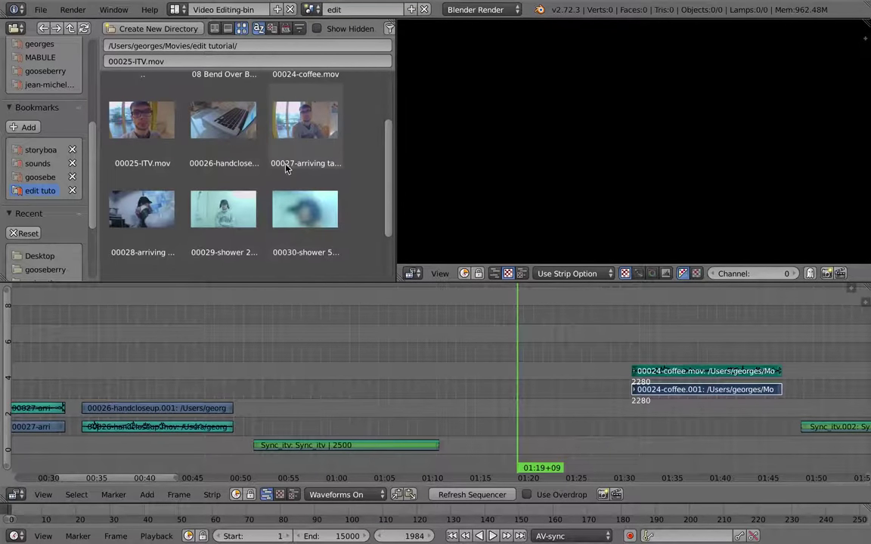
scroll(285, 172, up, 3)
scroll(264, 208, down, 3)
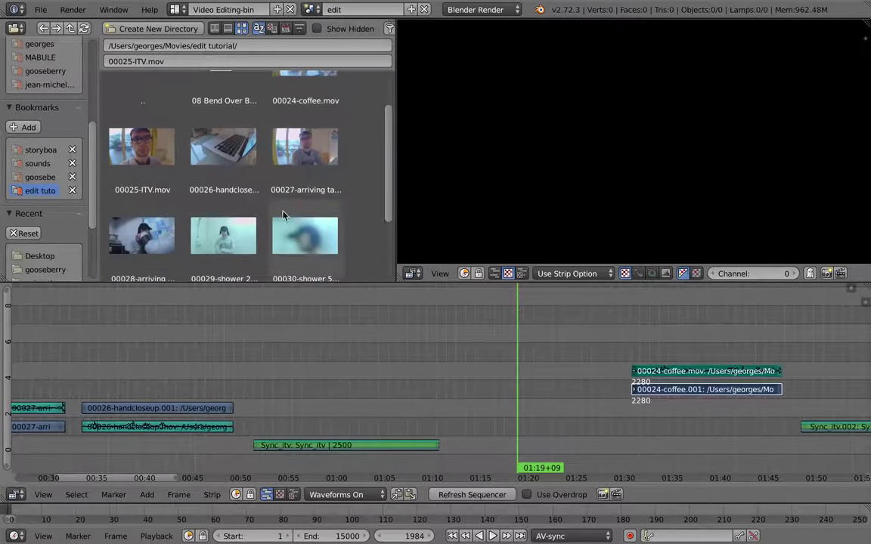
scroll(253, 189, down, 3)
scroll(246, 279, up, 3)
scroll(246, 278, up, 2)
scroll(265, 257, down, 3)
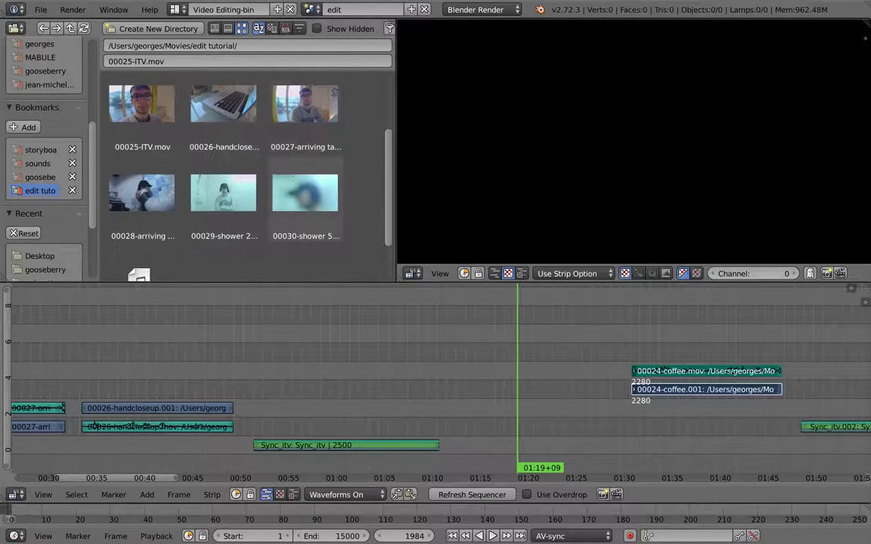
scroll(285, 249, up, 3)
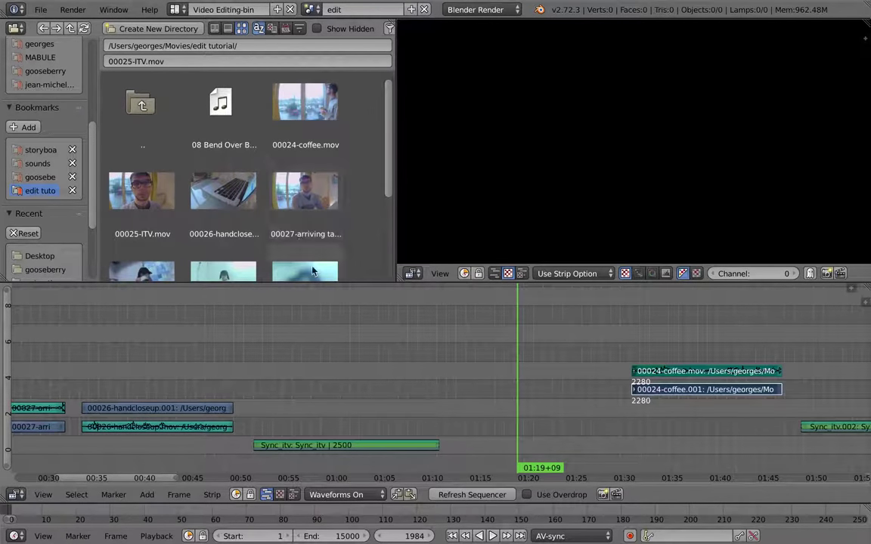
Mute the sound strip of the hand close-up clip and select its video strip
scroll(288, 355, left, 5)
scroll(267, 396, left, 3)
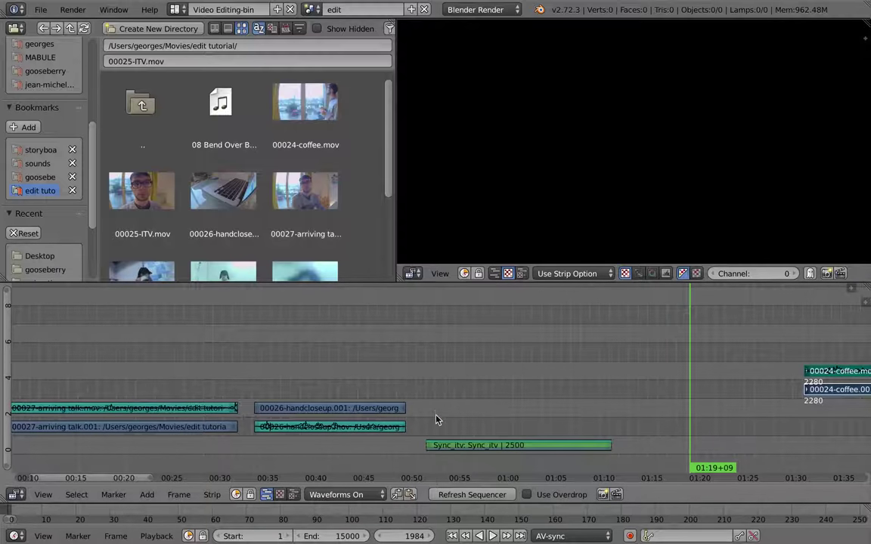
drag(436, 419, 480, 419)
right_click(332, 410)
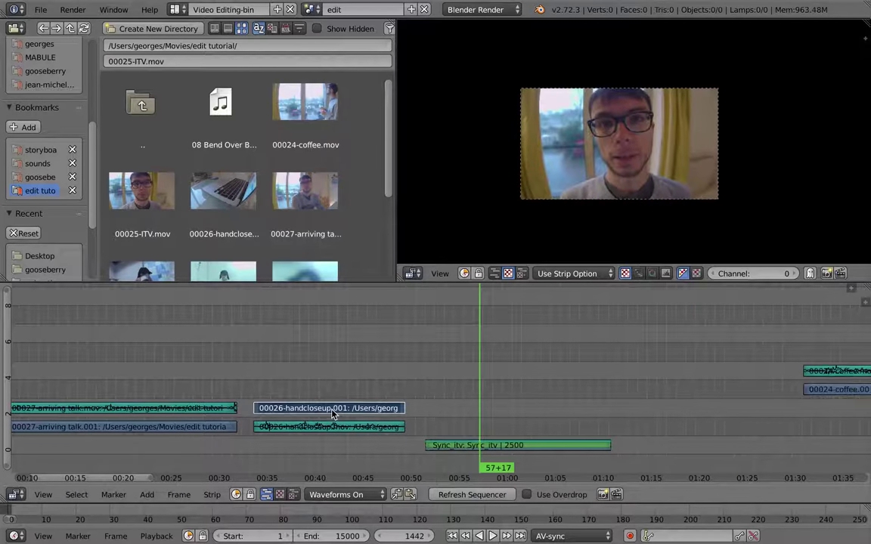
right_click(333, 427)
key(h)
right_click(330, 410)
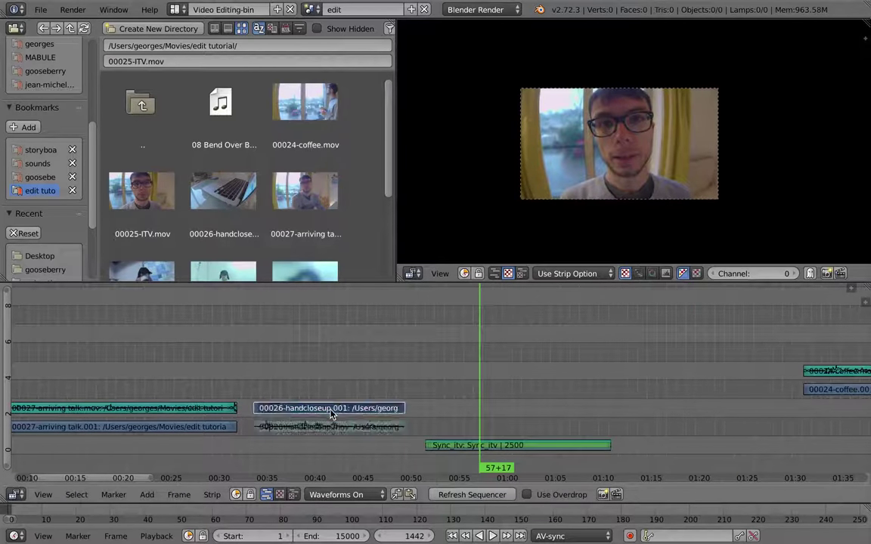
drag(310, 380, 383, 394)
key(g)
right_click(583, 402)
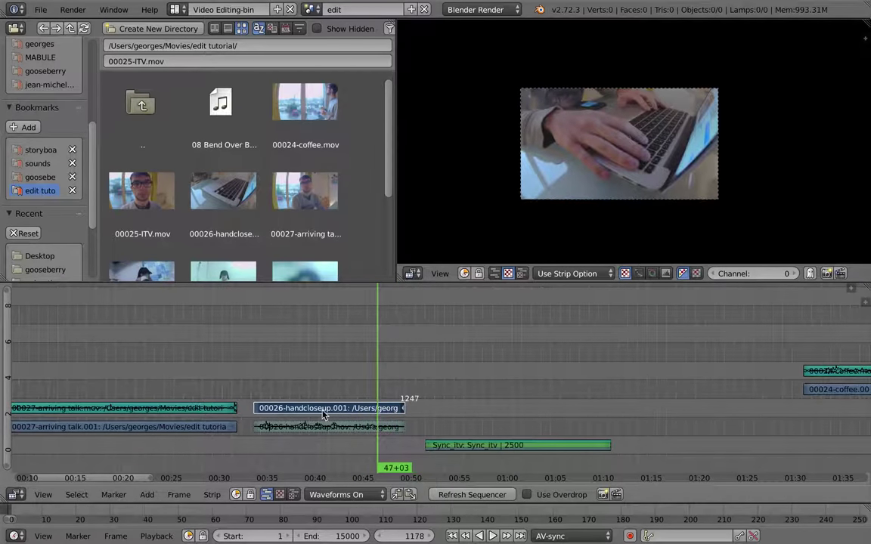
Maximize the sequencer with the overdrop preview on, and play the hand close-up from about 00:43 to find its start point
drag(322, 414, 343, 405)
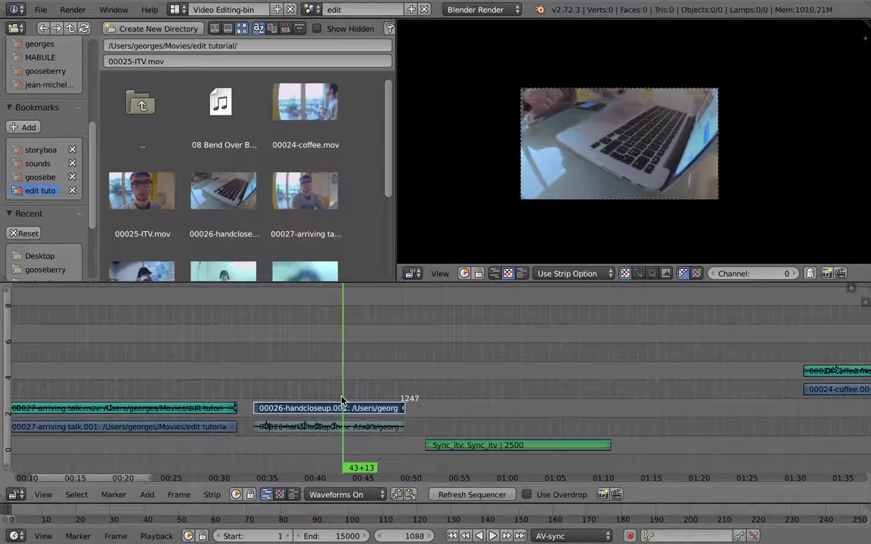
key(ctrl+Up)
click(542, 535)
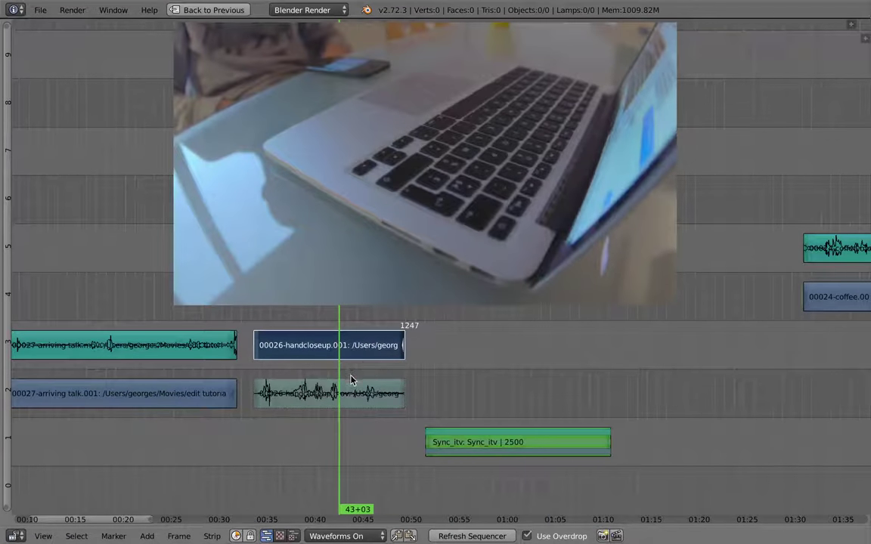
key(alt+a)
key(alt+a)
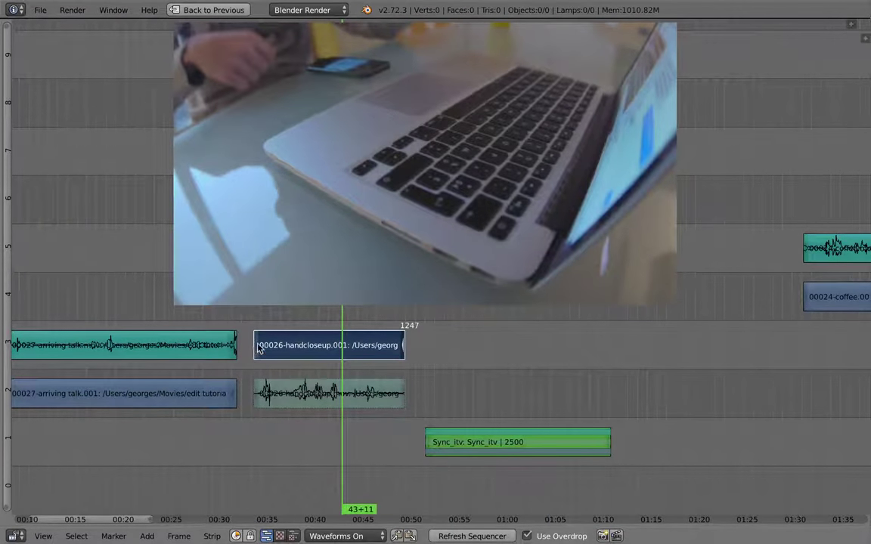
Trim the start of the hand close-up video strip to about 43+03
drag(352, 357, 341, 357)
key(shift+s)
right_click(352, 347)
click(340, 346)
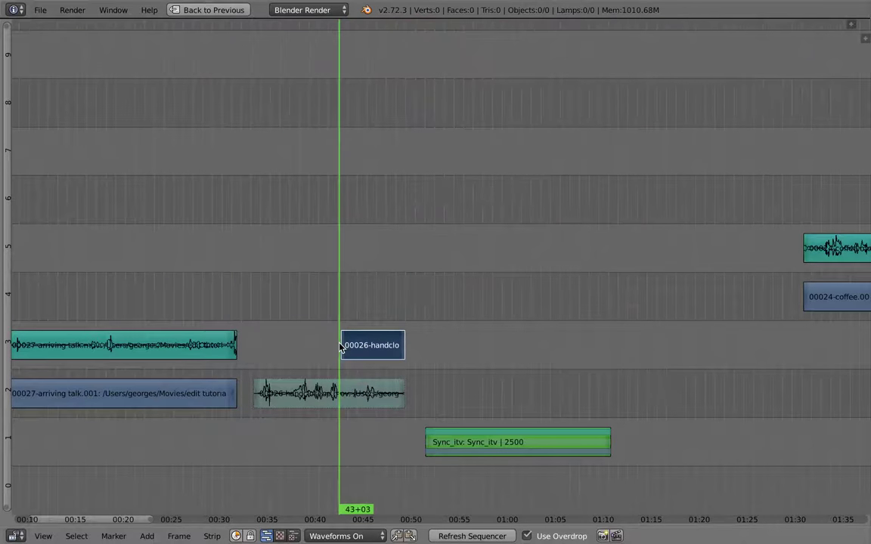
Cut the hand close-up video strip at 45+17 and move its first part to channel 2, just past the first interview piece
key(alt+a)
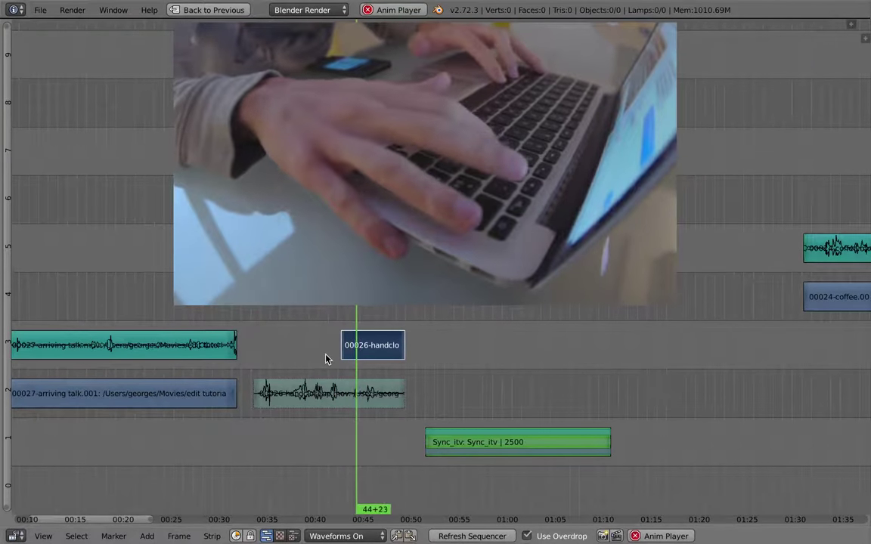
key(alt+a)
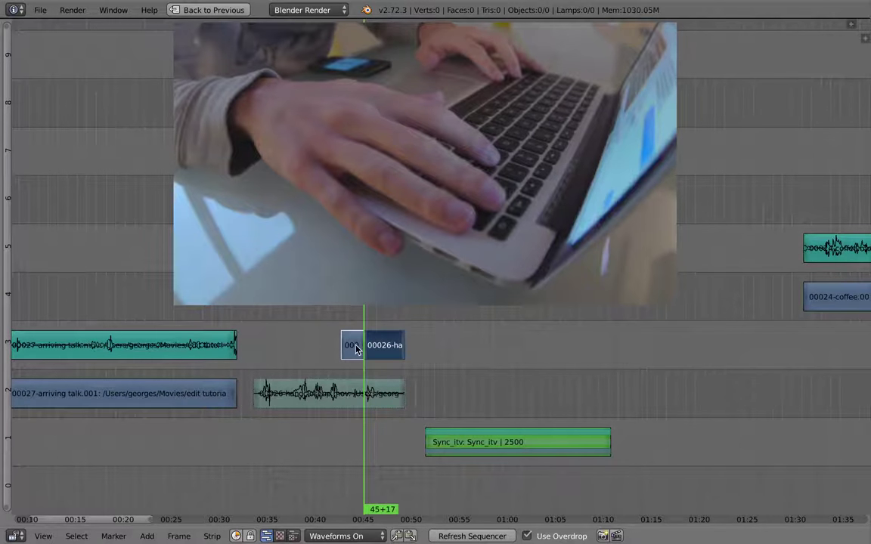
right_drag(355, 348, 626, 399)
Play the first interview piece to find an insert point and place the short close-up above it on channel 2 at about 01:01
click(468, 393)
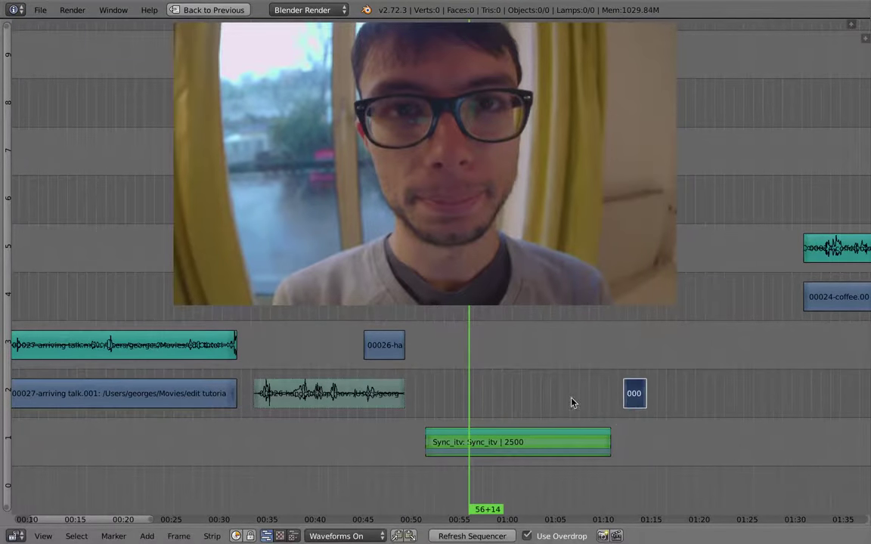
middle_drag(484, 334, 430, 341)
click(441, 410)
key(alt+a)
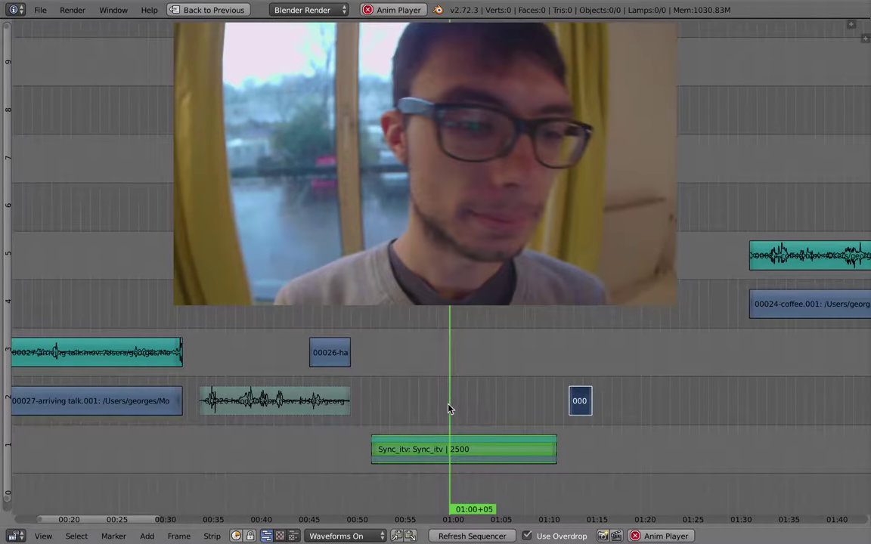
key(alt+a)
key(g)
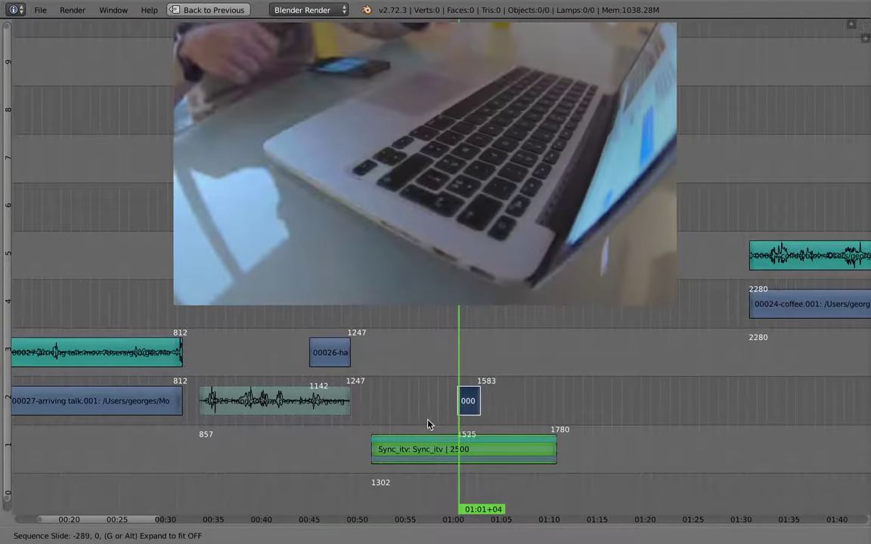
click(430, 418)
Play back the short close-up inserted over the interview, stopping at 01:05+00
click(439, 410)
key(alt+a)
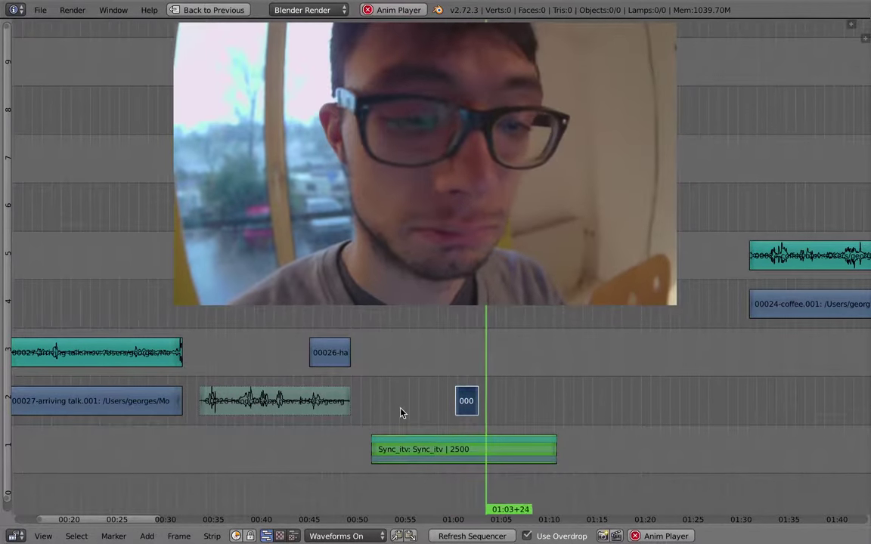
key(alt+a)
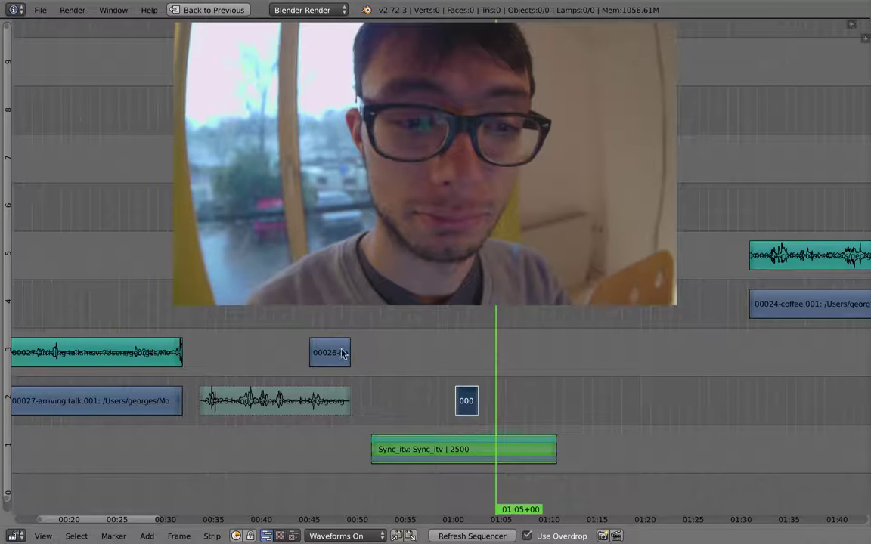
Duplicate the remaining hand close-up piece to channel 2 at 01:05+00 and shorten its end so it lasts about 1.6 seconds
key(shift+d)
click(518, 412)
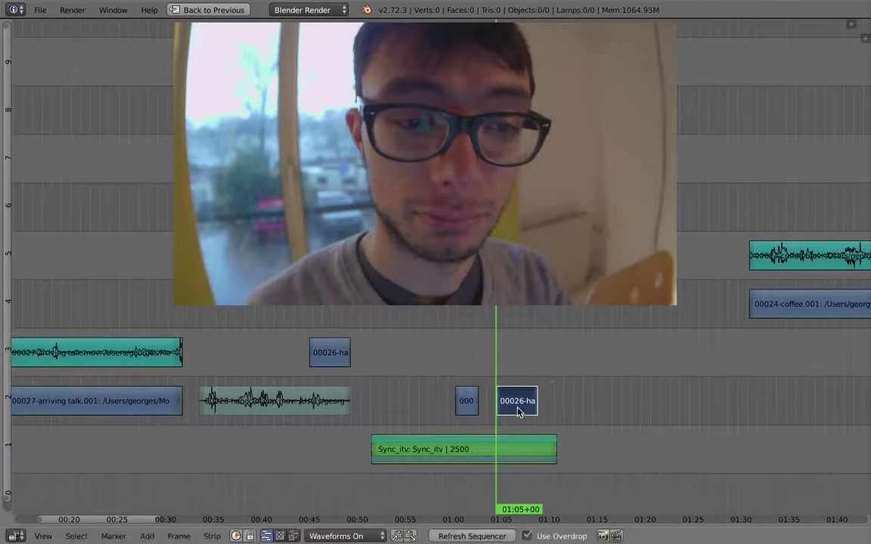
key(g)
click(508, 410)
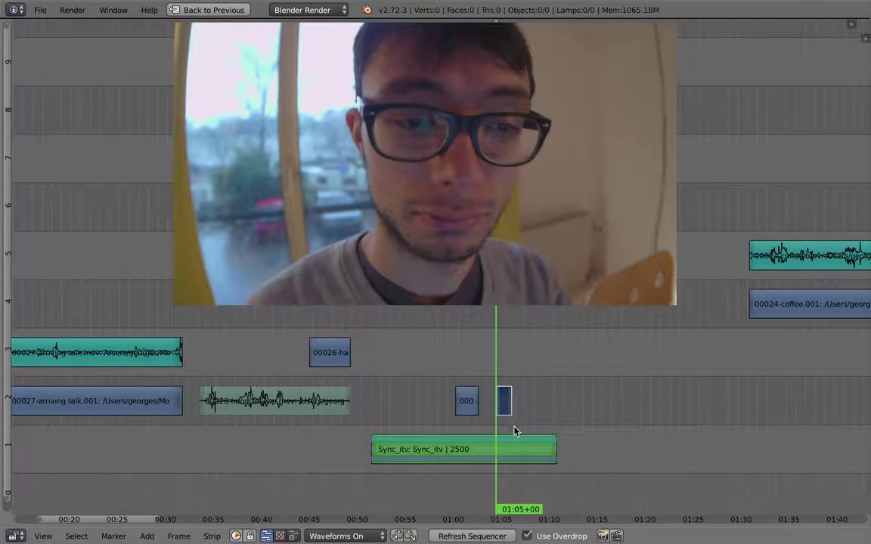
Slip the footage inside the second close-up strip at 01:05+00 without moving the strip
scroll(514, 431, up, 5)
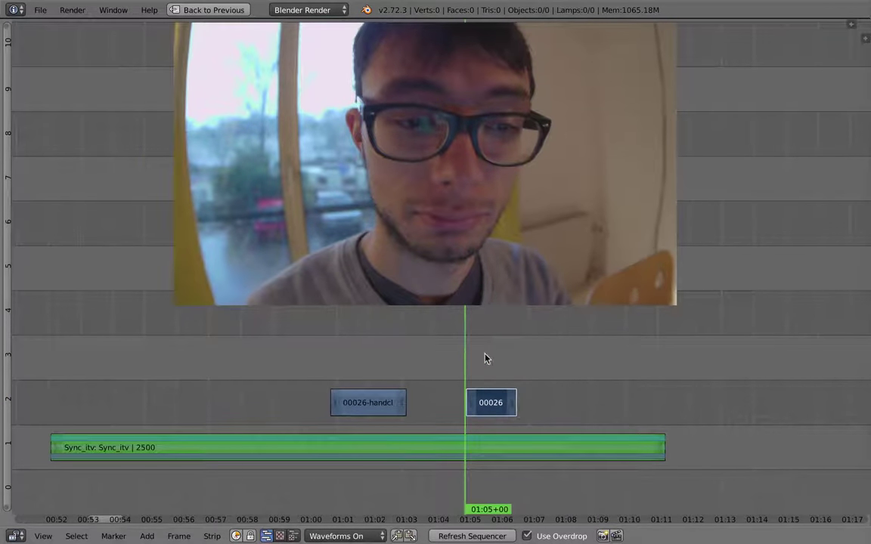
middle_drag(441, 365, 451, 371)
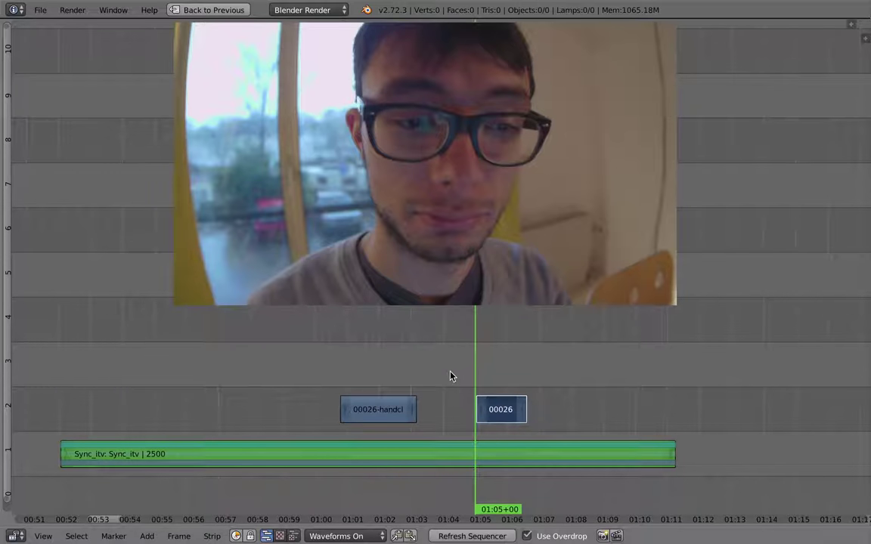
click(213, 535)
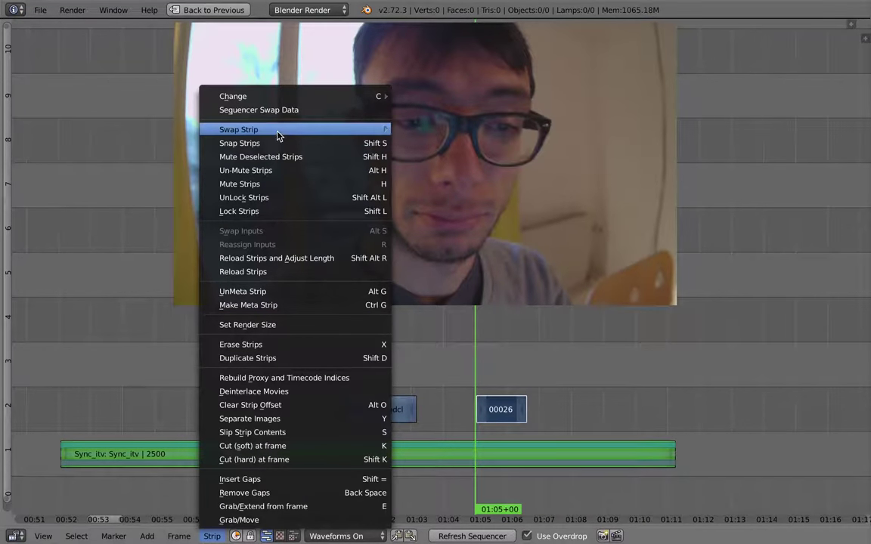
mouse_move(277, 133)
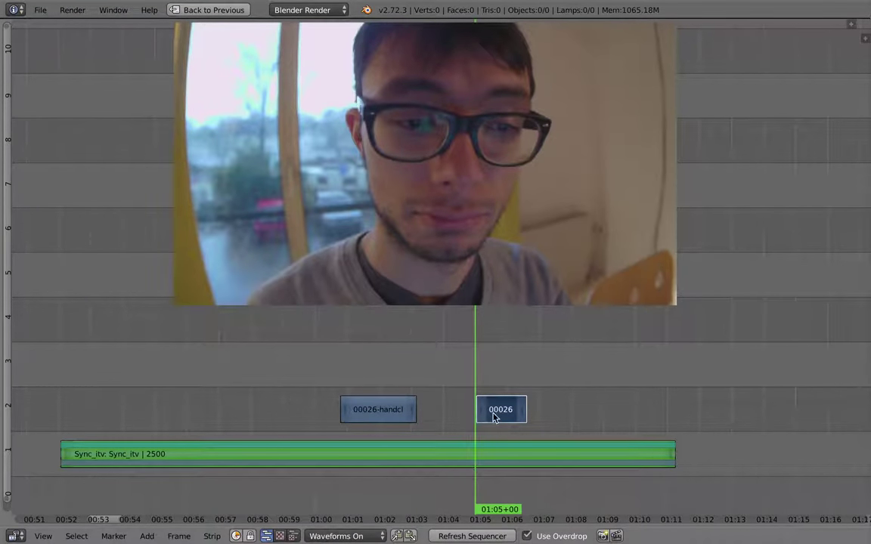
right_click(390, 414)
mouse_move(523, 421)
right_down()
mouse_move(513, 419)
mouse_move(529, 420)
right_up()
right_click(507, 413)
key(s)
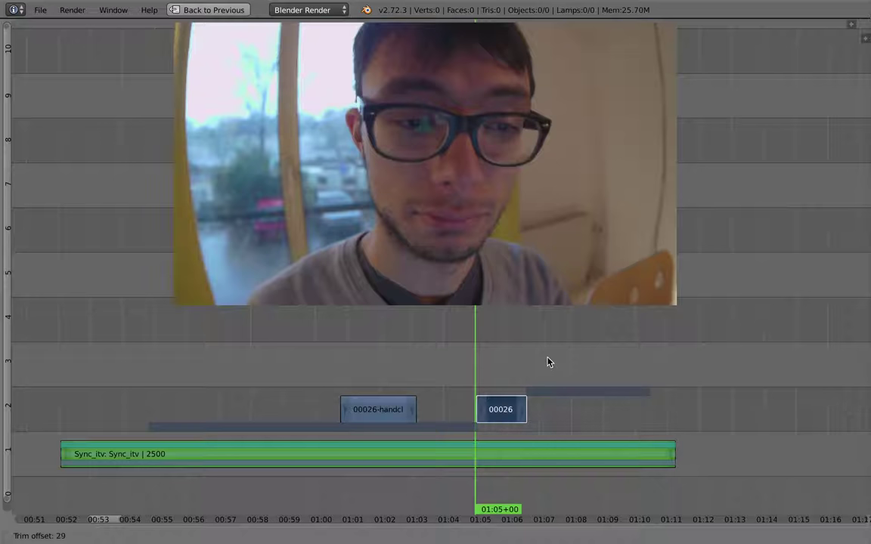
click(529, 369)
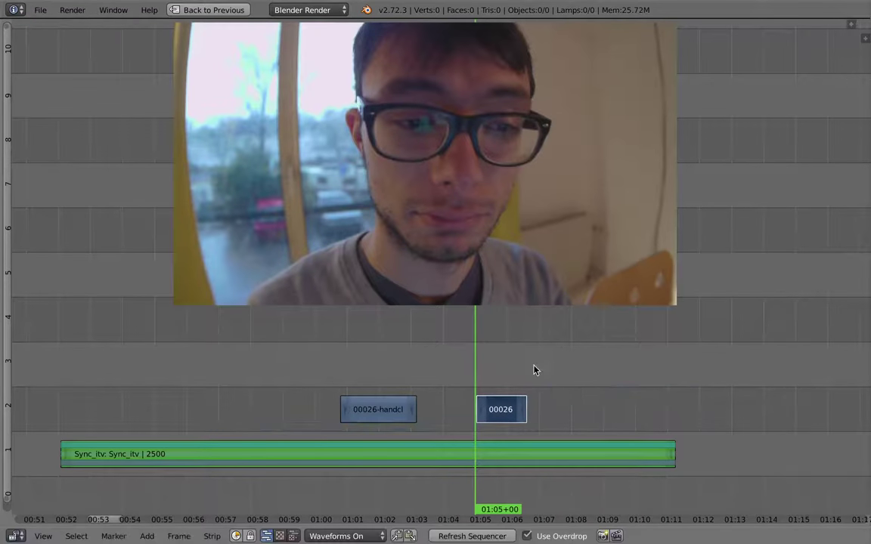
Play back the second close-up from 01:04+19 and slip its contents again to adjust which part of the footage shows
click(480, 383)
click(468, 385)
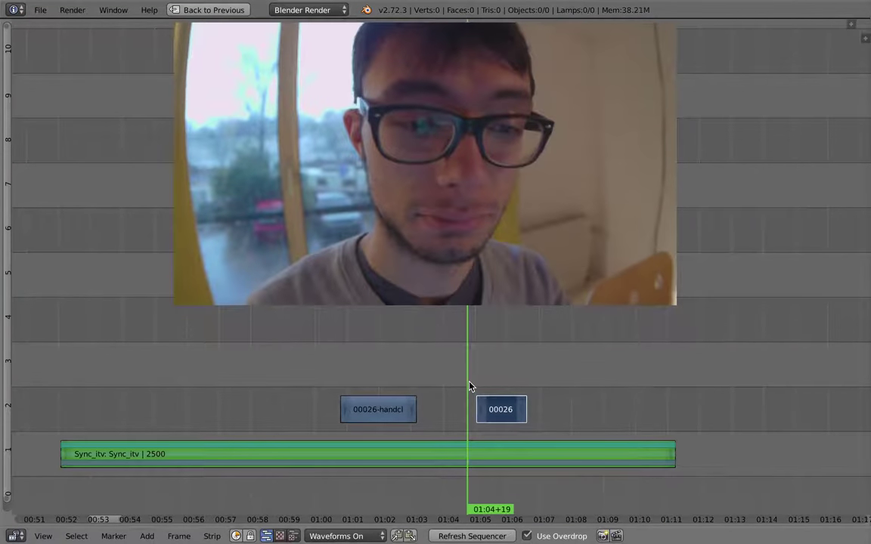
key(alt+a)
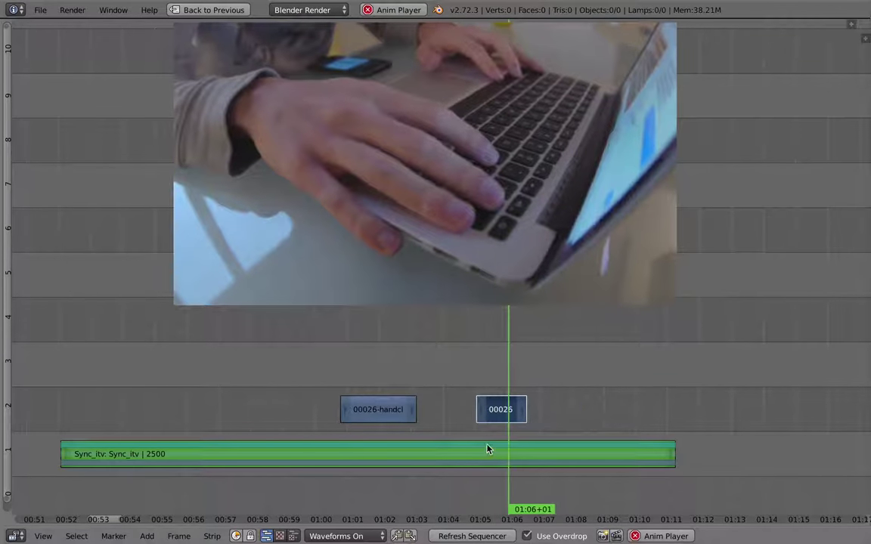
middle_drag(495, 376, 478, 369)
click(472, 381)
key(alt+a)
key(s)
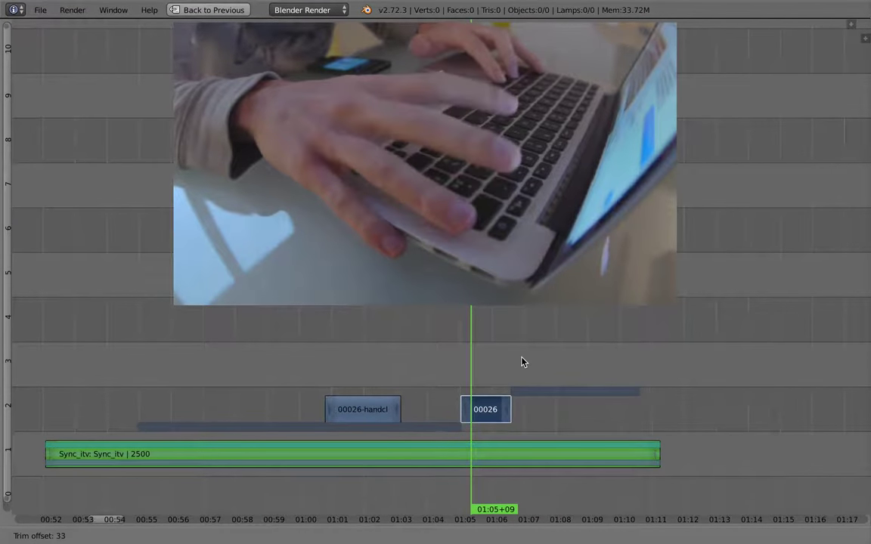
click(460, 372)
Play back the slipped close-up and move the strip earlier on channel 2 so it starts at about 01:04+09
key(alt+a)
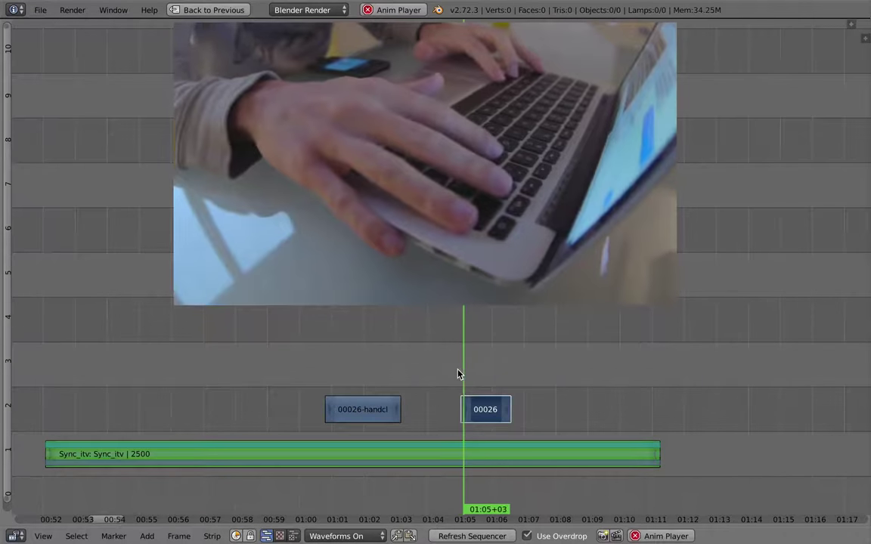
click(460, 367)
click(429, 372)
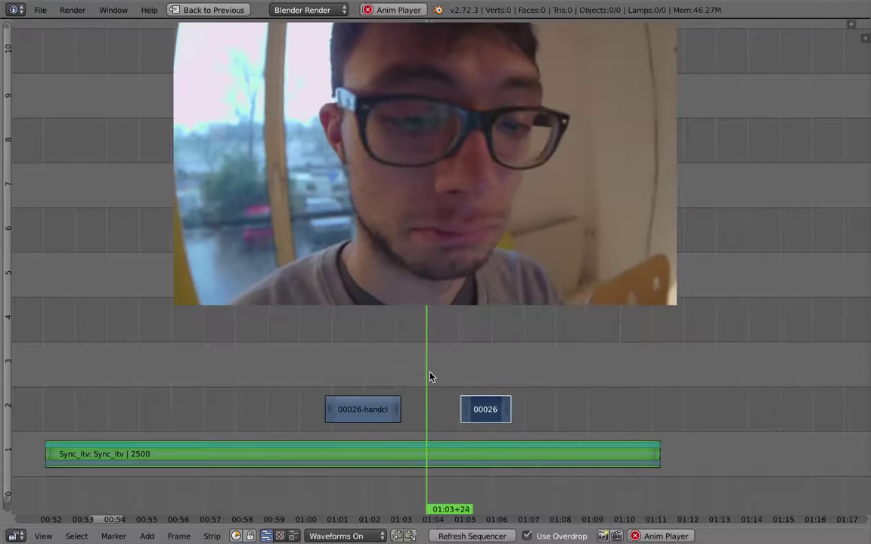
key(alt+a)
right_drag(488, 408, 464, 406)
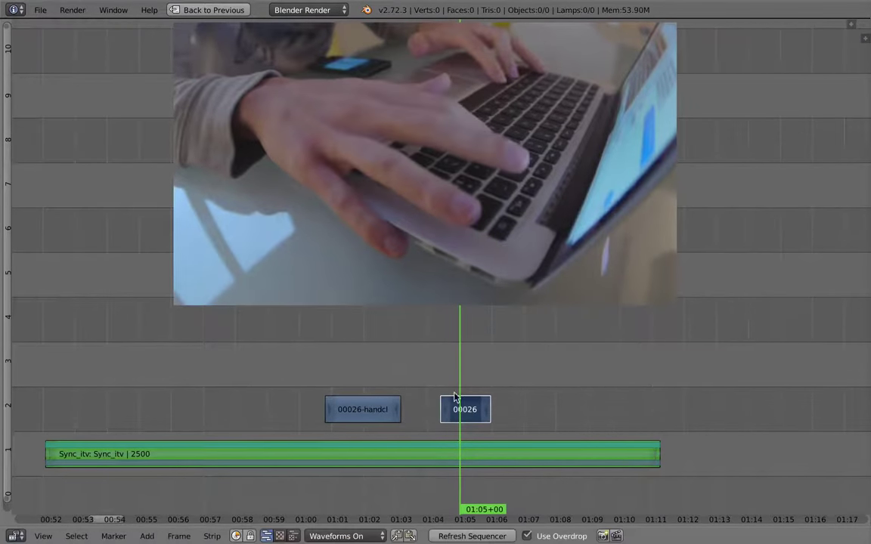
Play the transition again and move the second close-up strip slightly earlier so it starts at 01:04+03
click(436, 384)
key(alt+a)
key(alt+a)
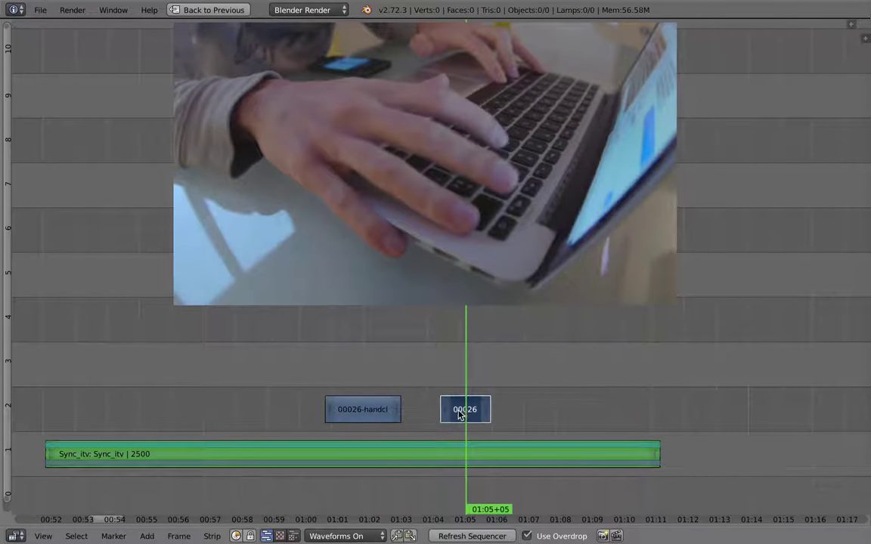
right_drag(452, 416, 442, 412)
click(418, 375)
key(alt+a)
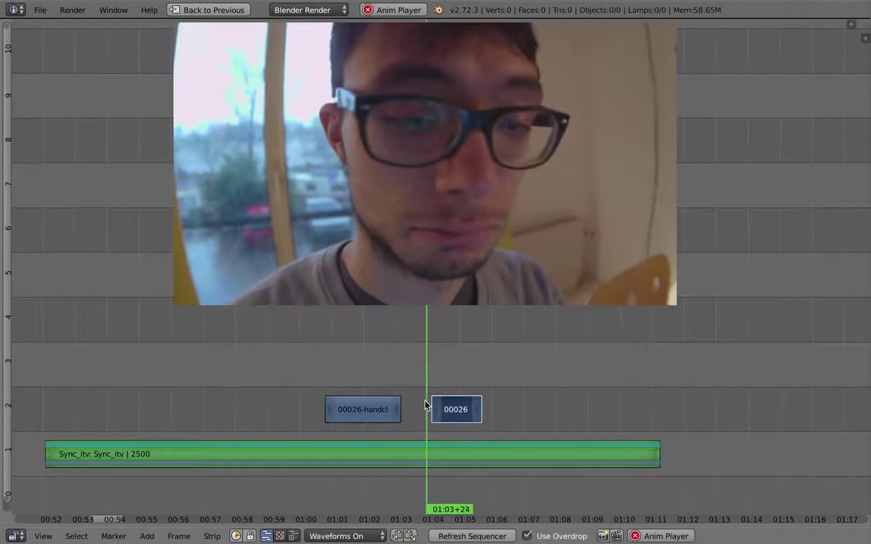
Stop playback at 01:05+02 and shorten the second close-up by snapping its end to the playhead
key(alt+a)
right_click(478, 410)
key(shift+s)
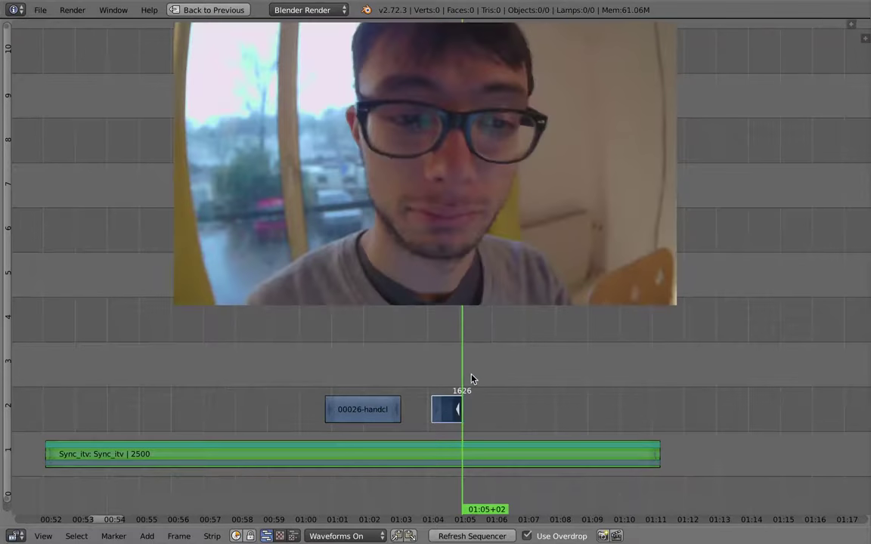
Play back the interview with both close-up inserts several times to check the timing of the shortened second one
click(404, 384)
middle_drag(326, 395, 362, 389)
click(329, 402)
key(alt+a)
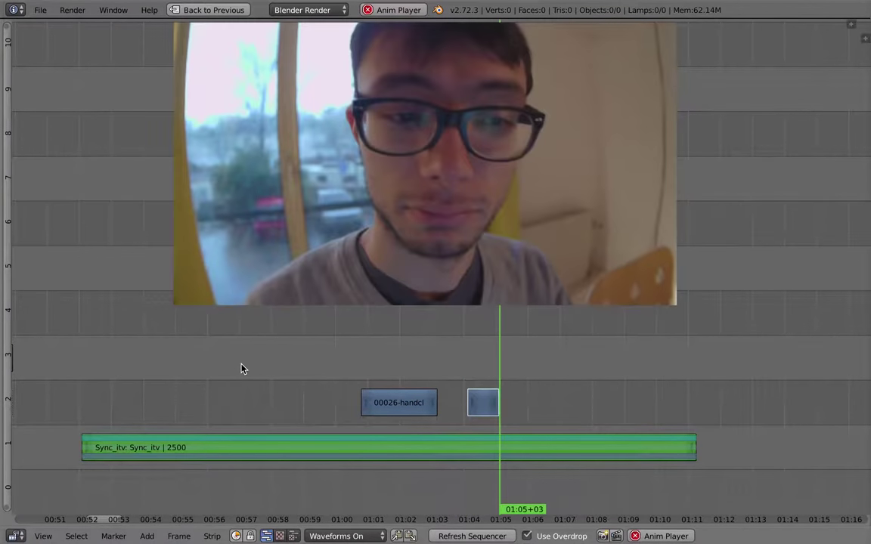
key(alt+a)
drag(474, 361, 456, 368)
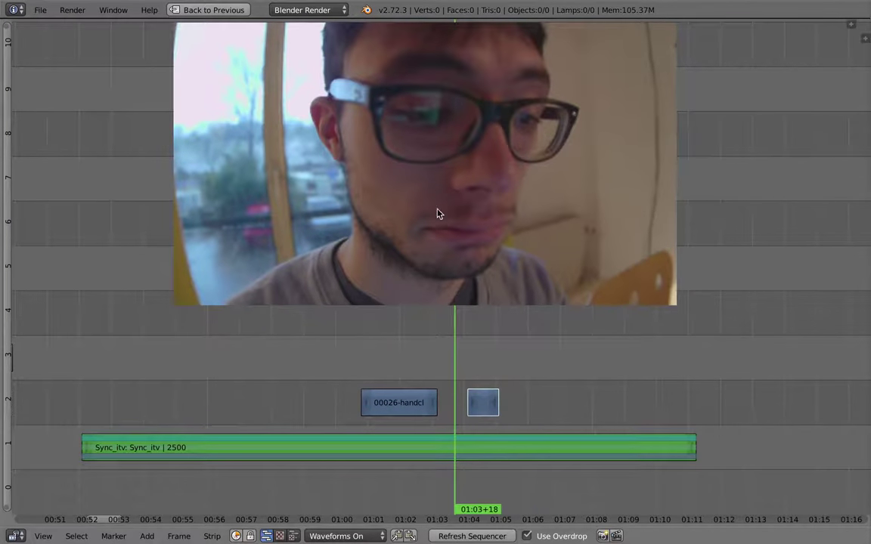
key(alt+a)
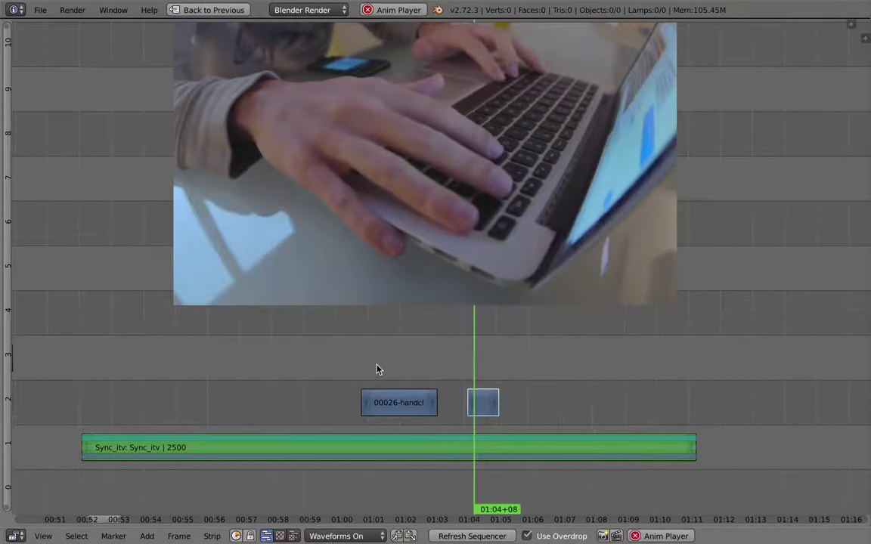
key(alt+a)
click(451, 369)
drag(451, 368, 448, 365)
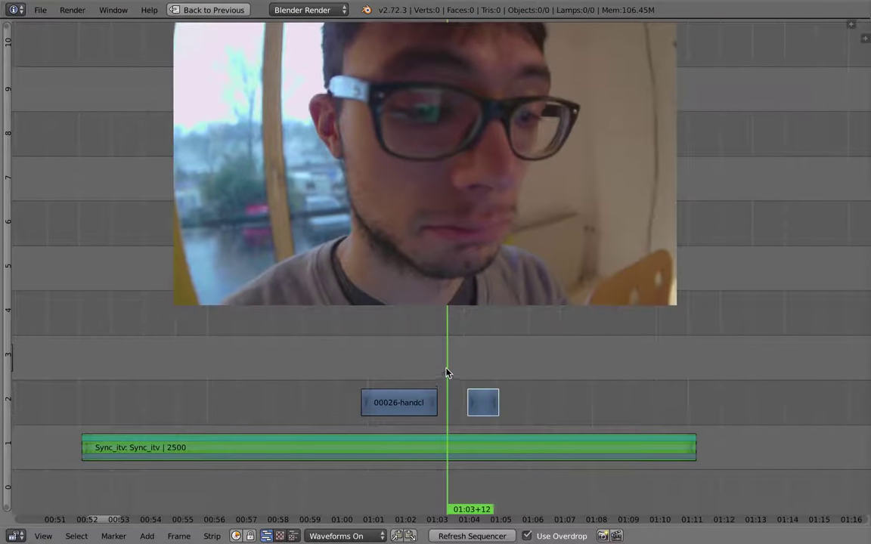
key(alt+a)
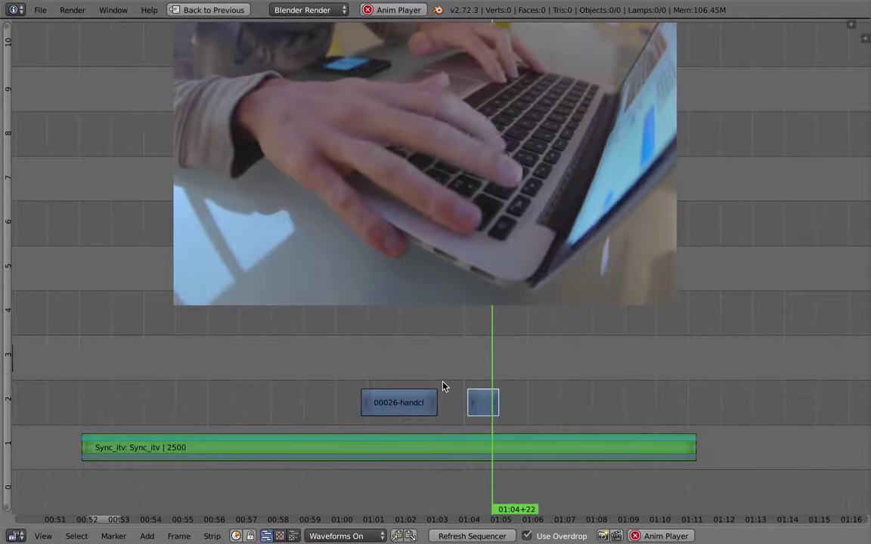
key(alt+a)
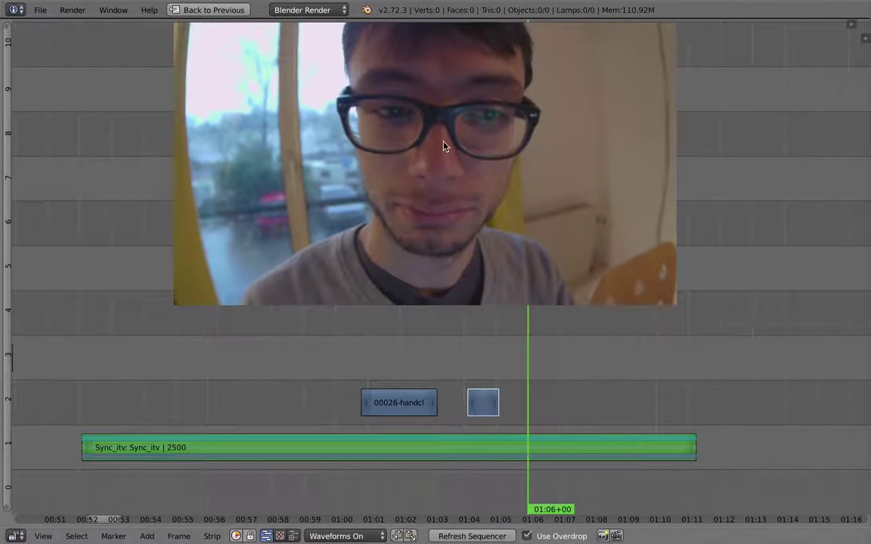
Select the first interview piece and jump the playhead back and forth between the strip edges around the close-ups
click(496, 378)
right_click(505, 448)
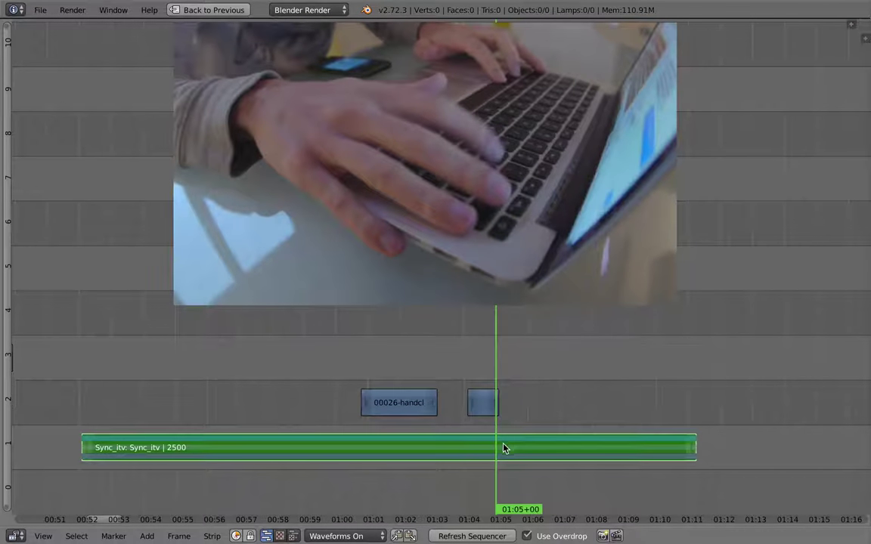
key(Page_Down)
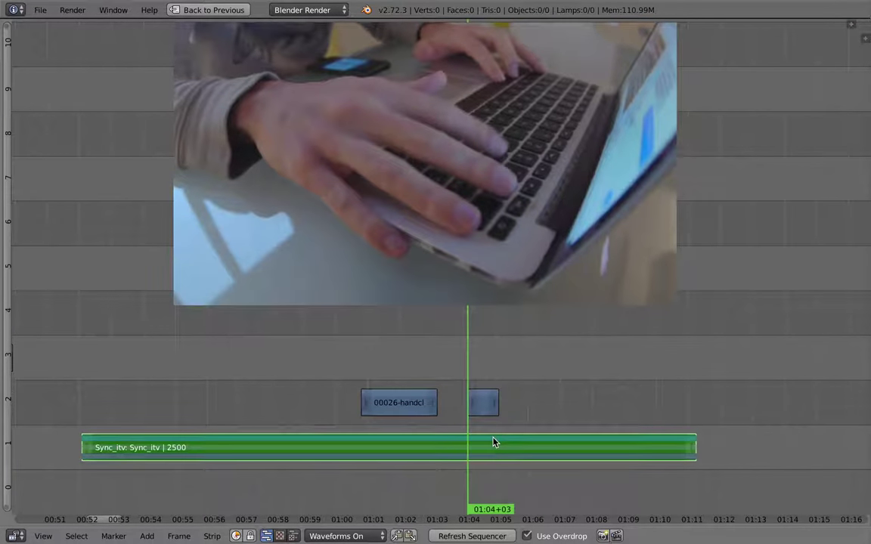
key(Page_Up)
key(Page_Down)
key(Page_Down)
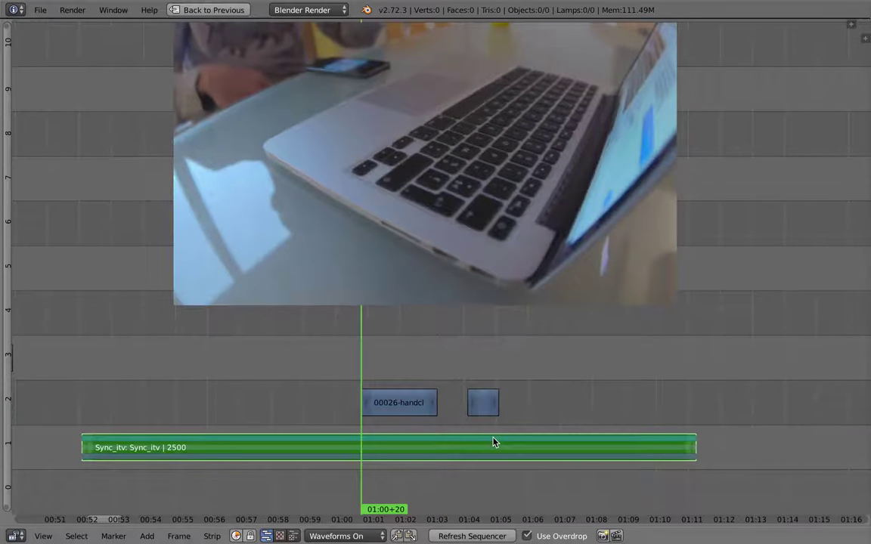
key(Page_Up)
key(Page_Up)
key(Page_Up)
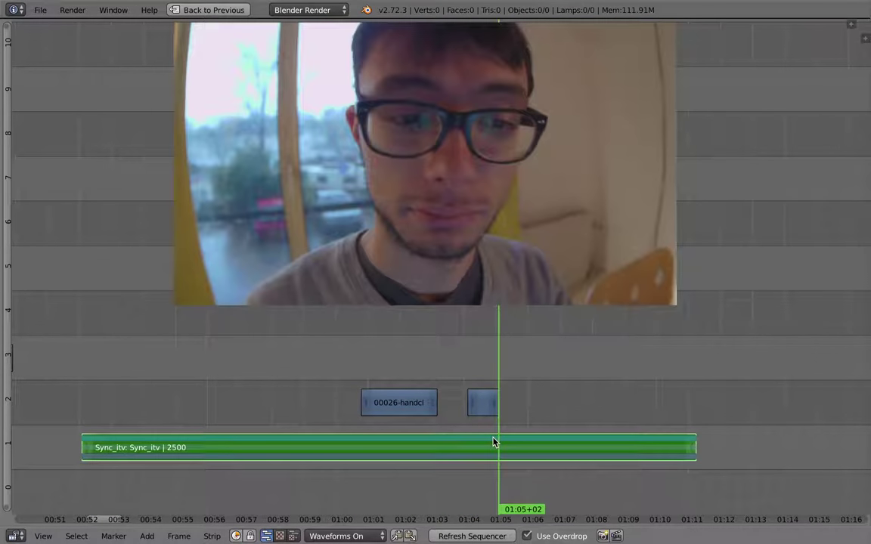
key(Page_Up)
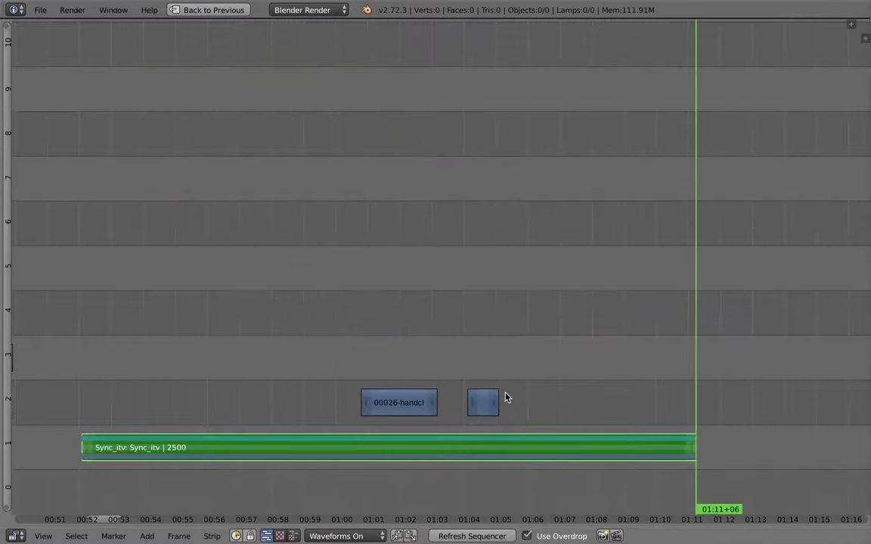
key(Page_Down)
key(Page_Down)
key(Page_Down)
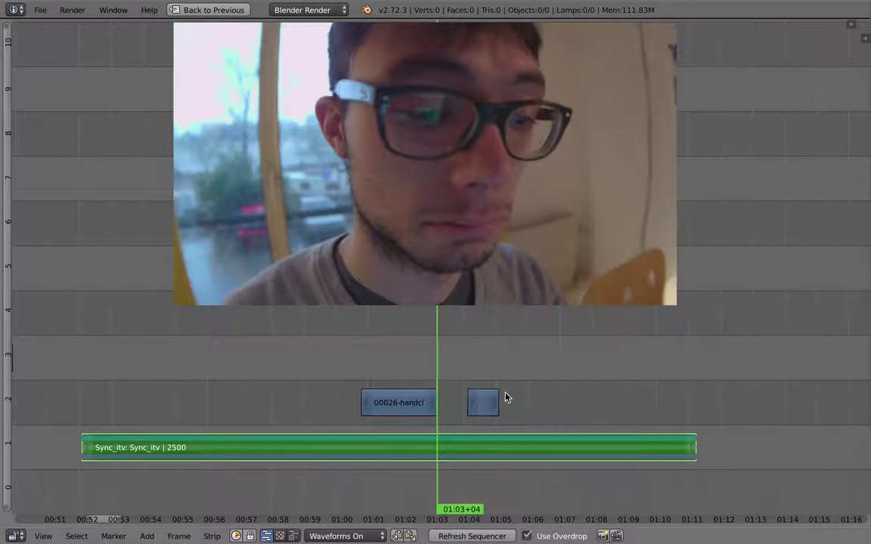
key(Page_Up)
key(Page_Down)
key(Page_Down)
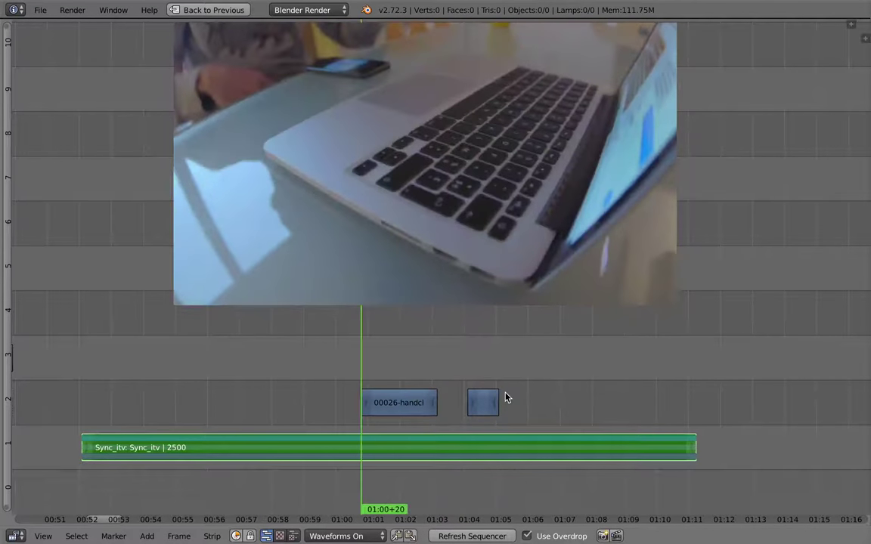
key(Page_Down)
Cut the first interview piece at 01:05+02, the end of the second close-up, and scrub back to 01:03+10
key(Page_Up)
key(Page_Up)
key(Page_Up)
key(Page_Up)
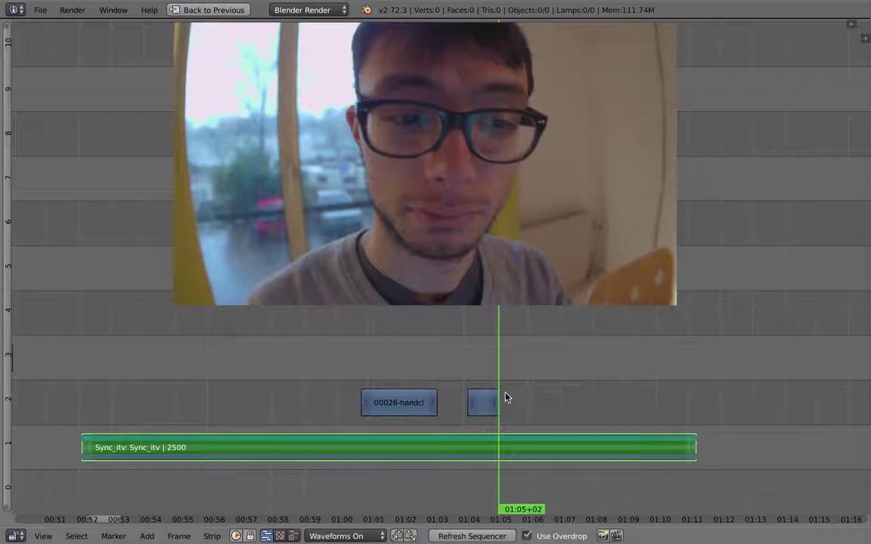
key(k)
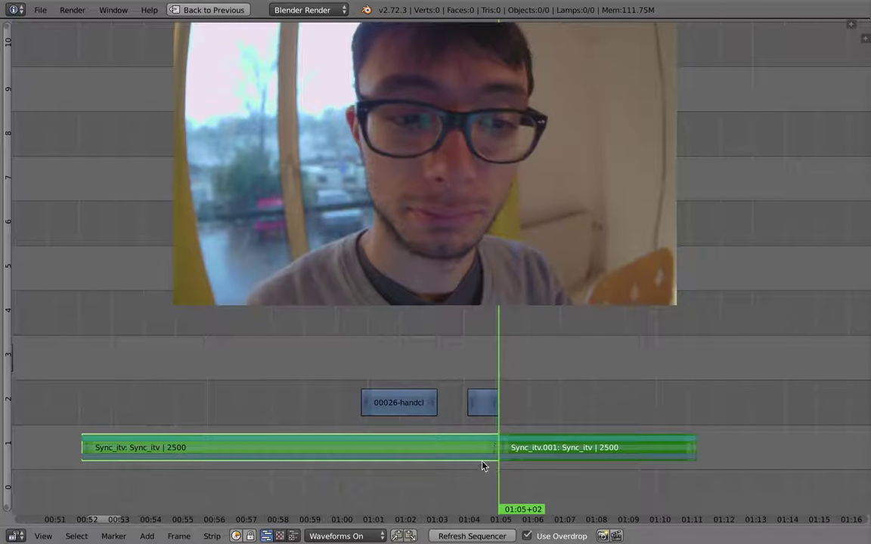
drag(467, 411, 461, 413)
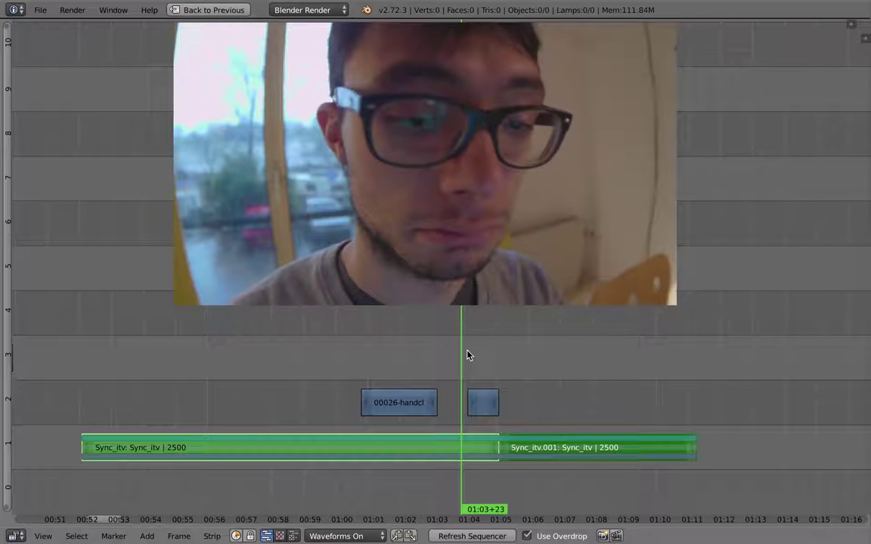
drag(416, 377, 434, 380)
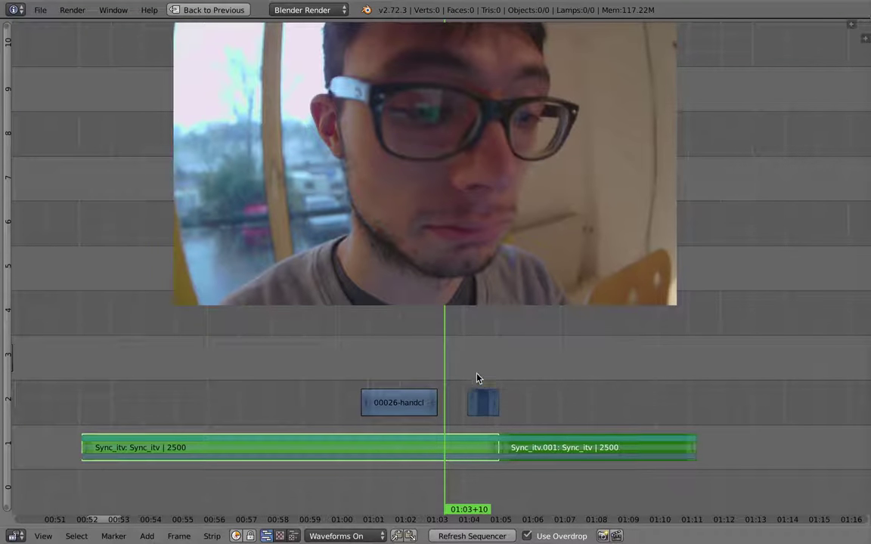
Move the coffee video, its audio and the last interview piece together about 16 seconds earlier and one channel down
scroll(618, 401, down, 4)
middle_drag(618, 404, 285, 393)
scroll(285, 393, down, 2)
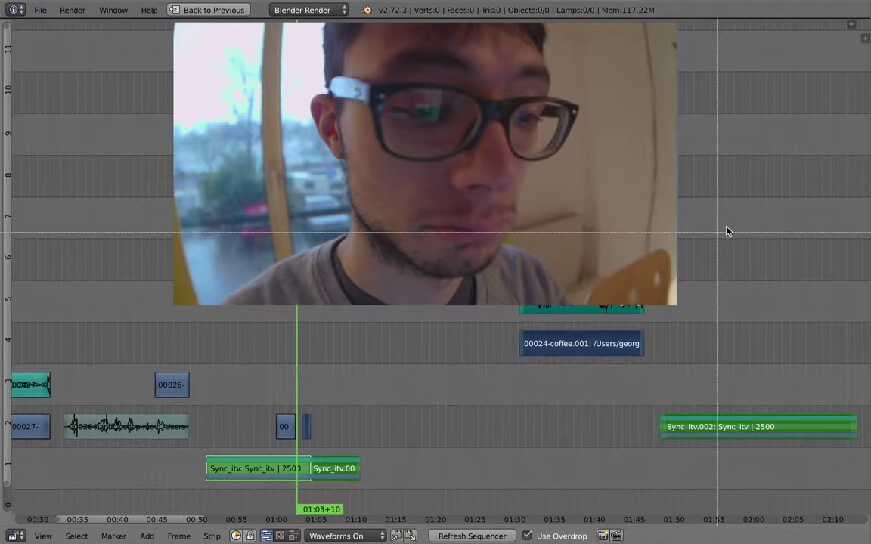
key(a)
key(b)
drag(791, 191, 621, 423)
key(g)
click(419, 426)
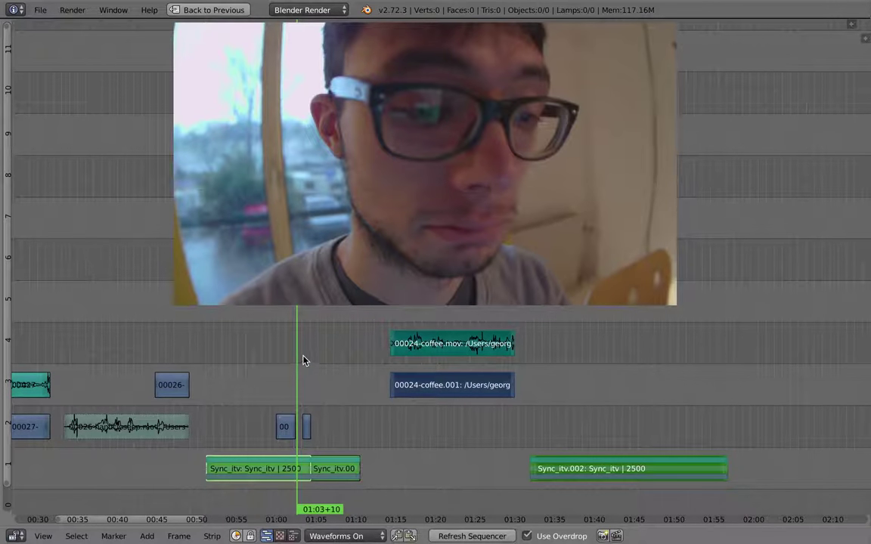
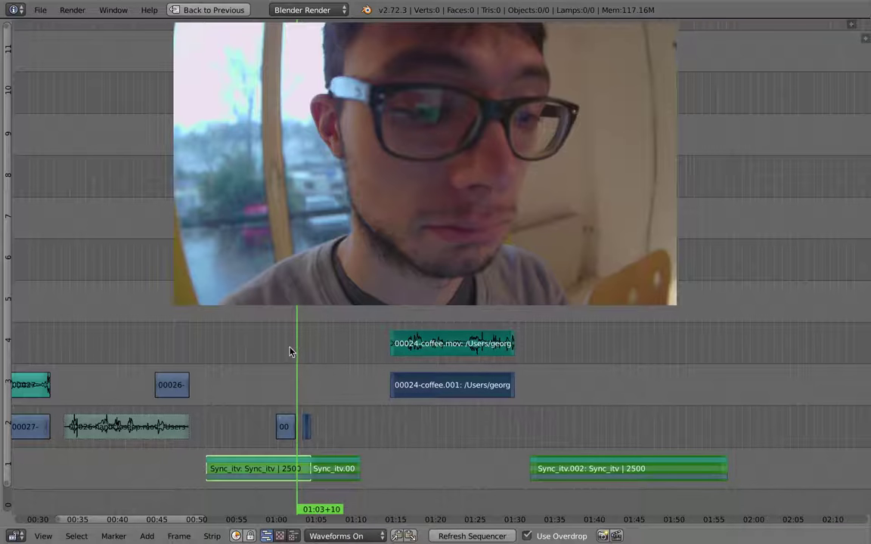
middle_drag(244, 383, 367, 363)
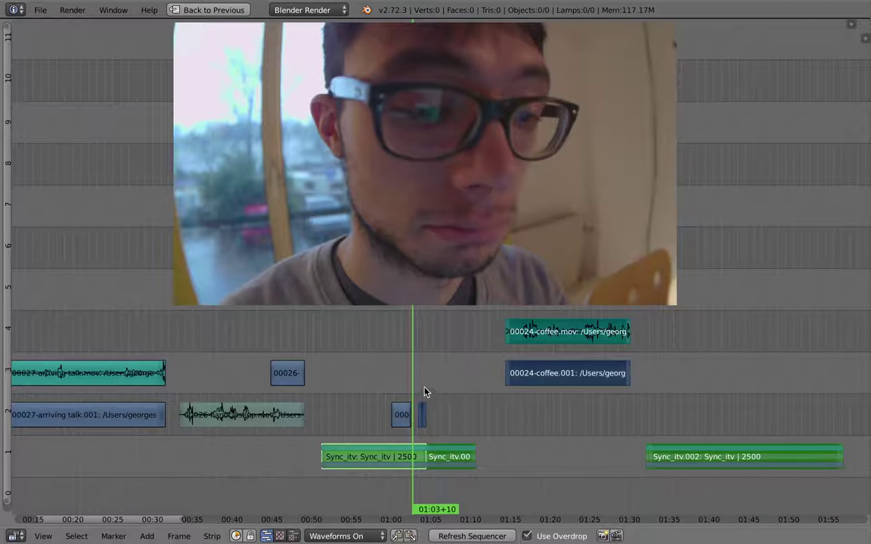
key(g)
right_click(453, 371)
ctrl+middle_drag(460, 429, 448, 330)
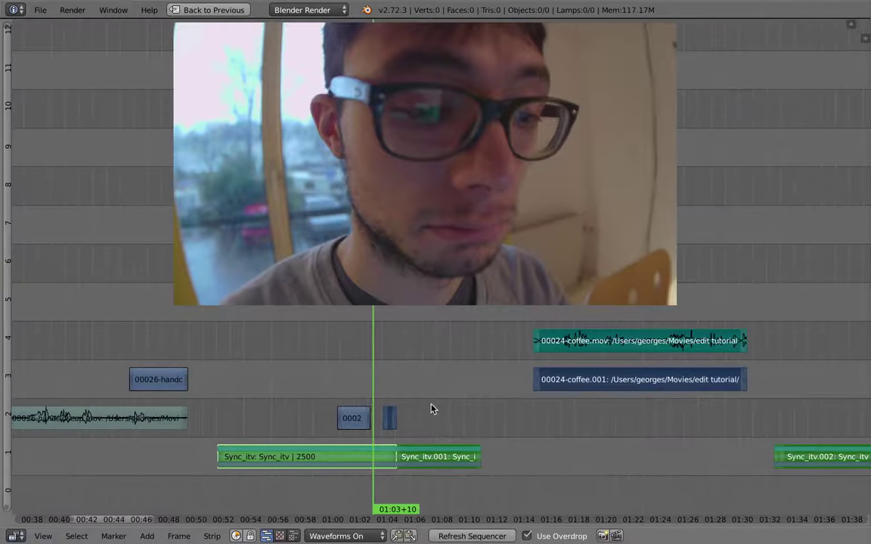
scroll(433, 408, up, 3)
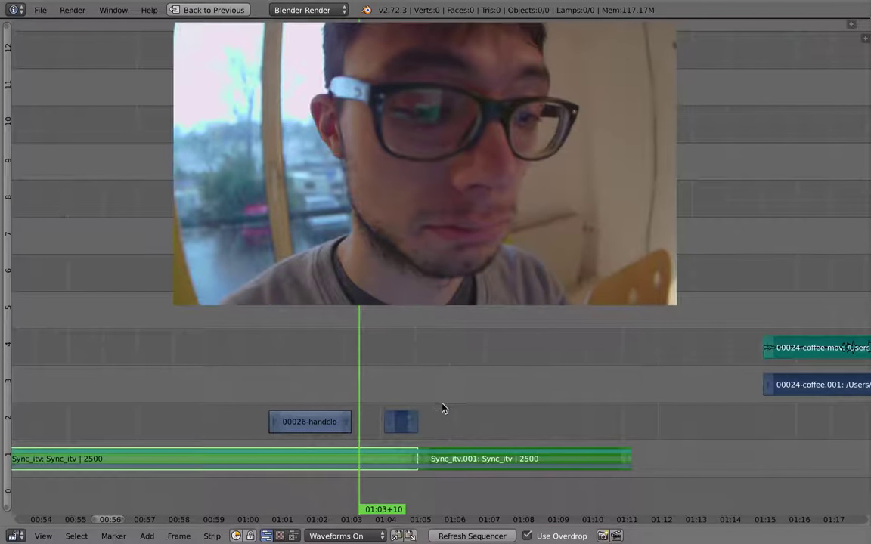
scroll(442, 408, down, 5)
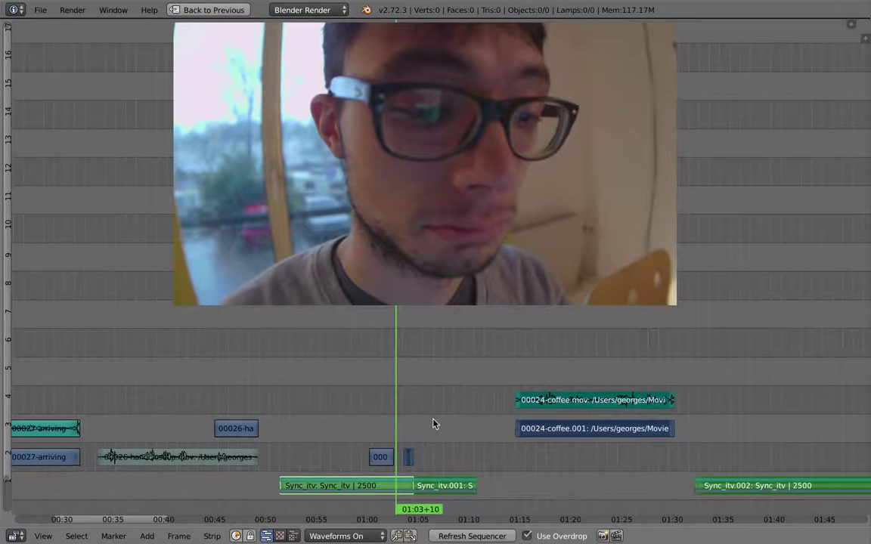
middle_drag(433, 423, 428, 411)
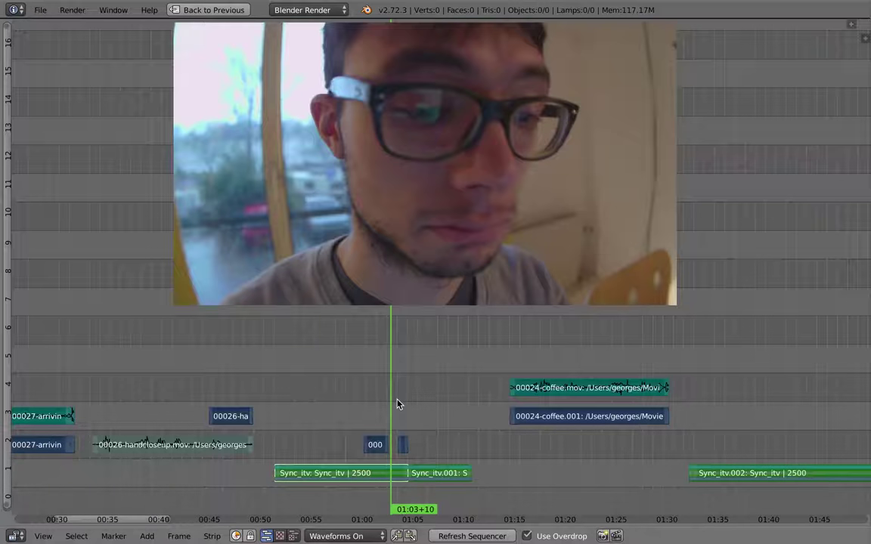
key(e)
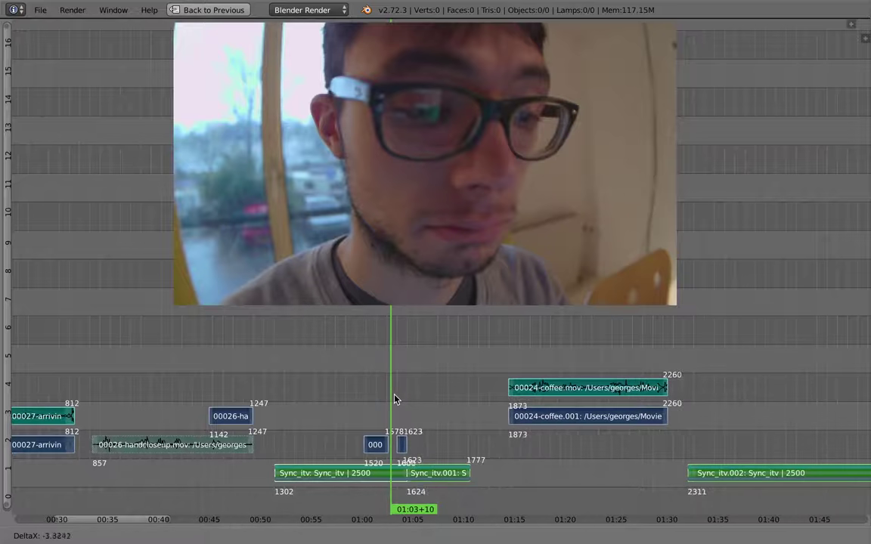
click(398, 396)
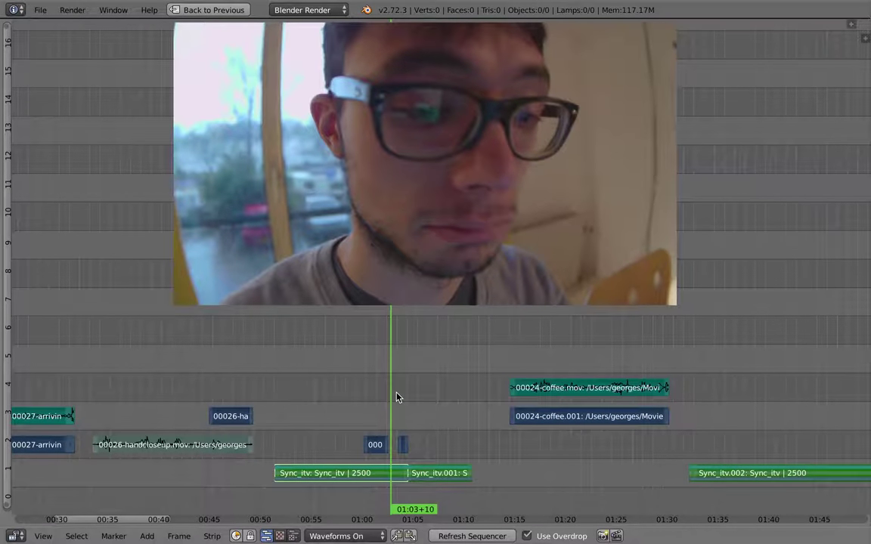
key(e)
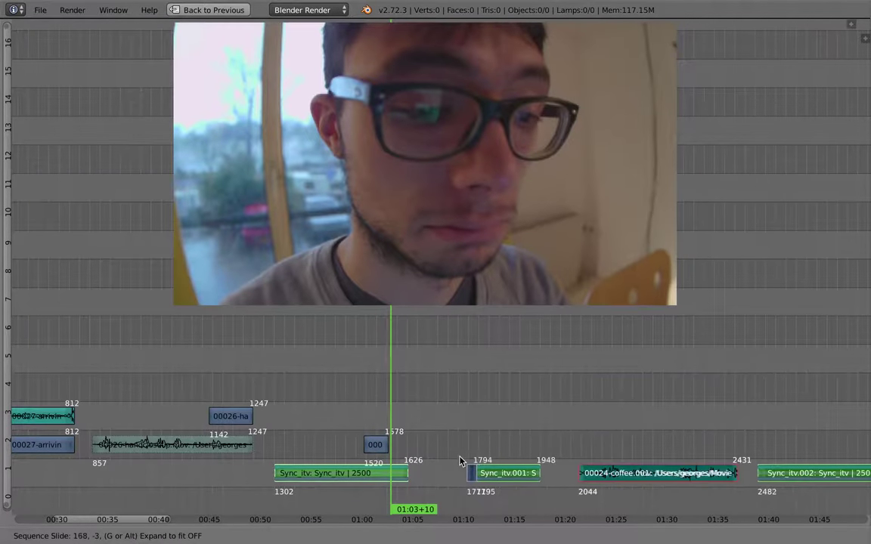
click(413, 419)
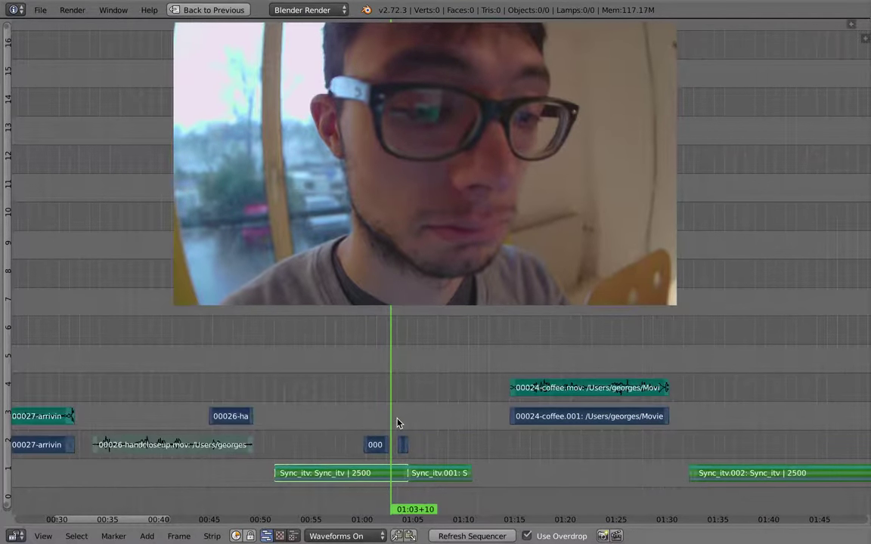
key(e)
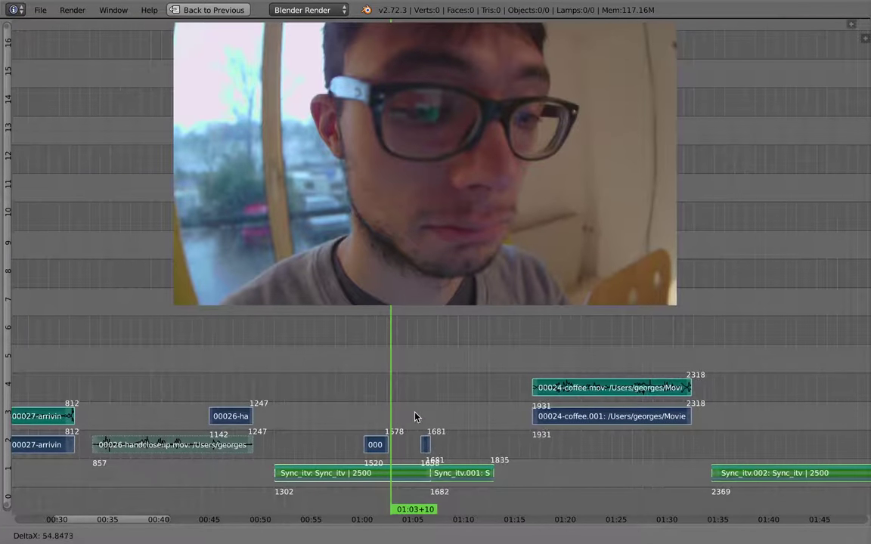
click(401, 442)
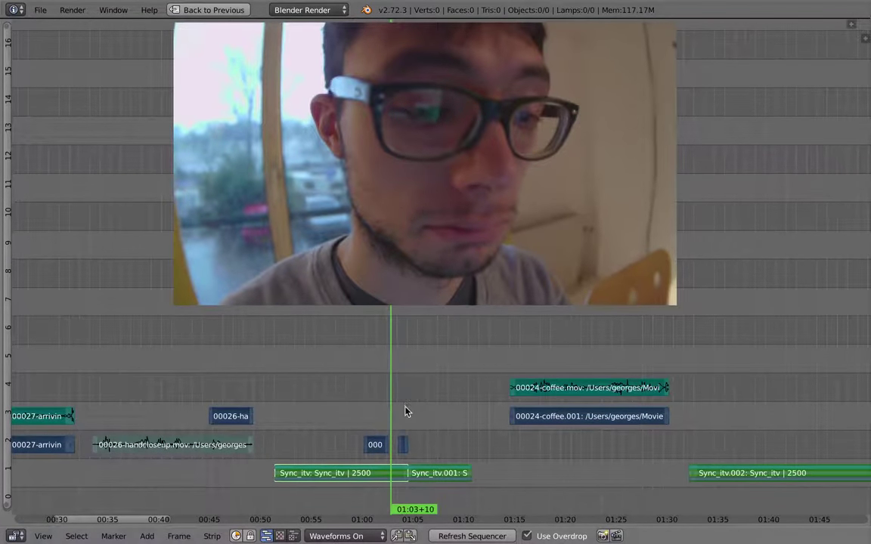
scroll(408, 423, up, 2)
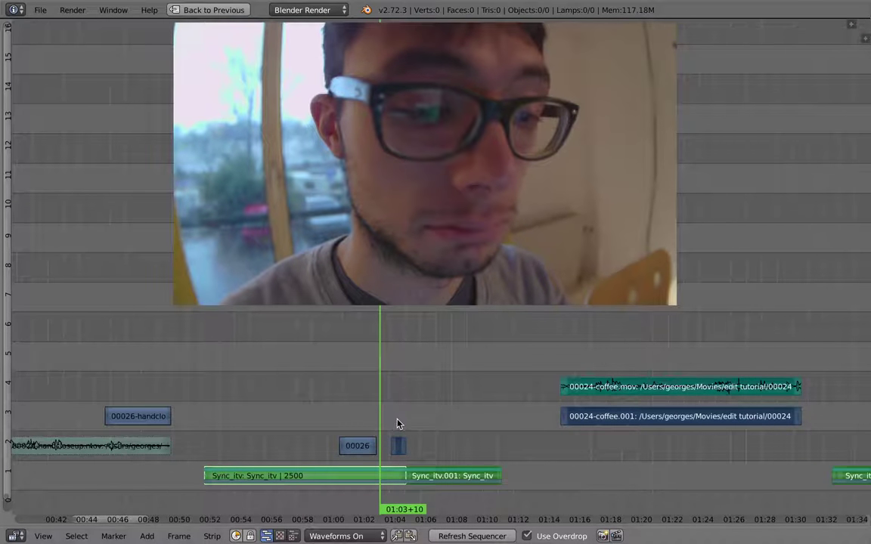
key(g)
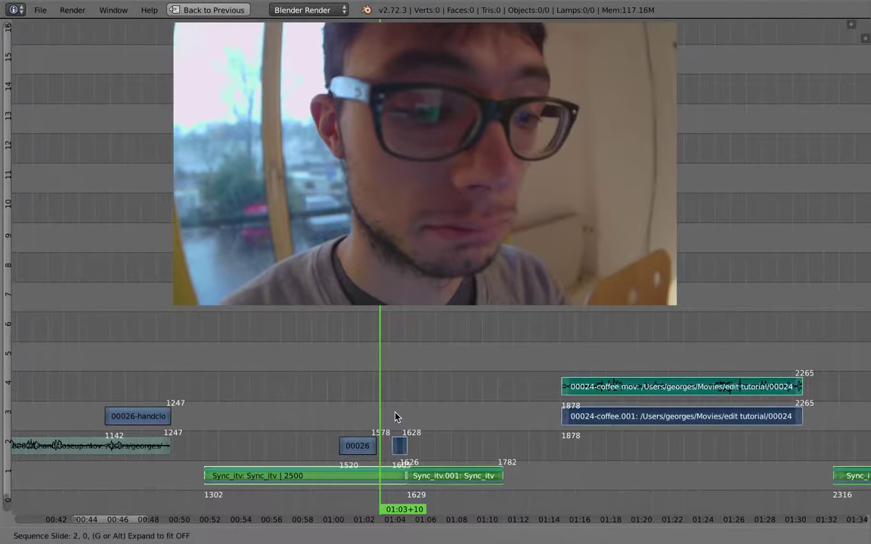
key(Escape)
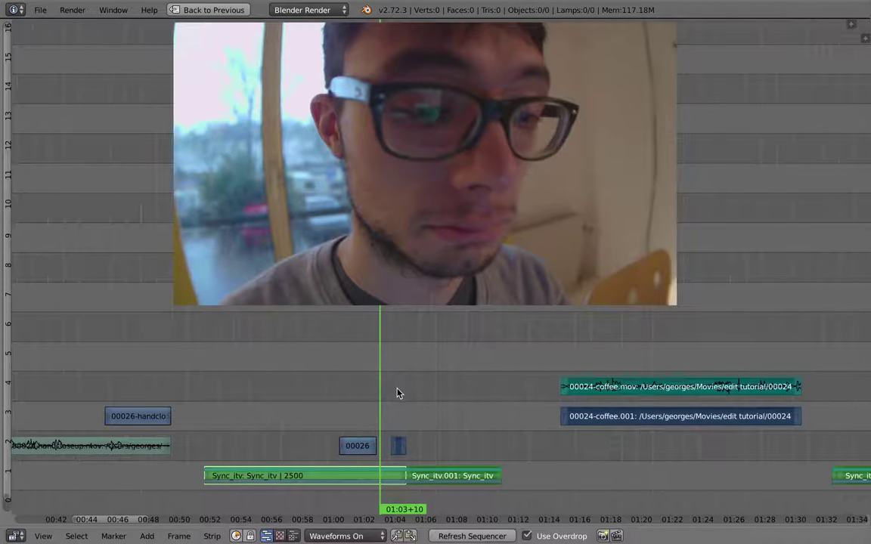
key(g)
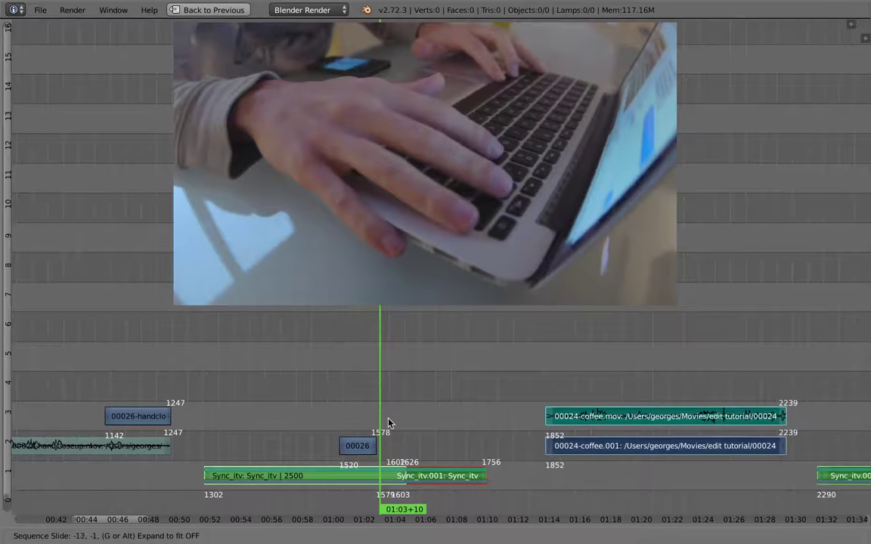
click(400, 442)
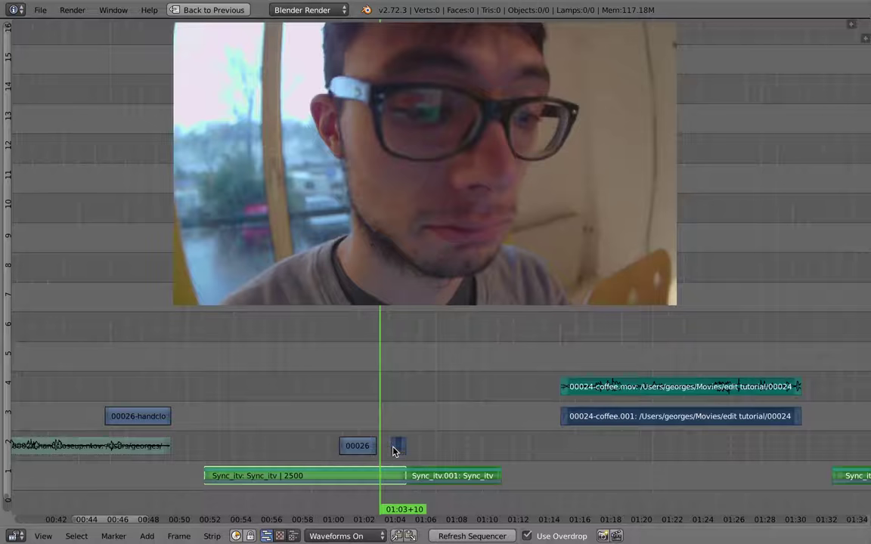
Move the second close-up and all following strips about one second later, to the first interview piece's end, and play back from 01:02+10
key(g)
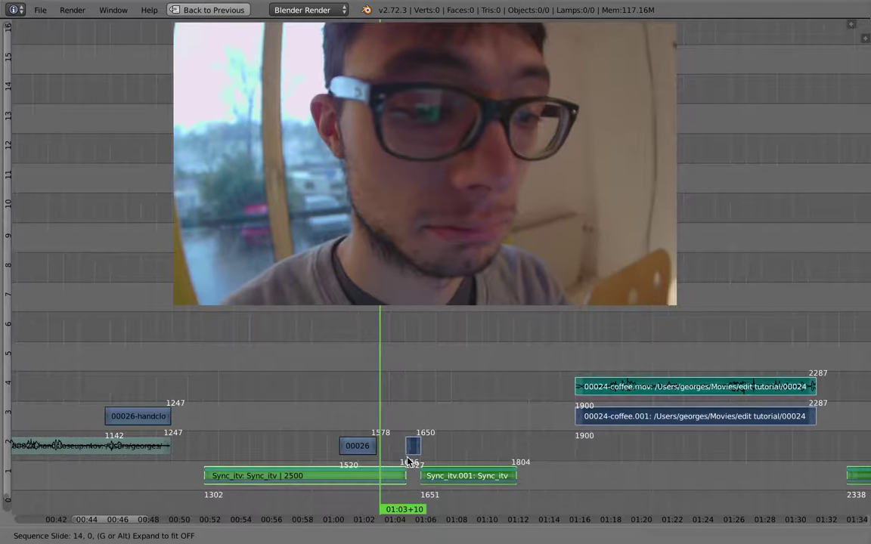
click(413, 458)
ctrl+middle_drag(416, 453, 415, 422)
middle_drag(415, 454, 361, 394)
click(300, 384)
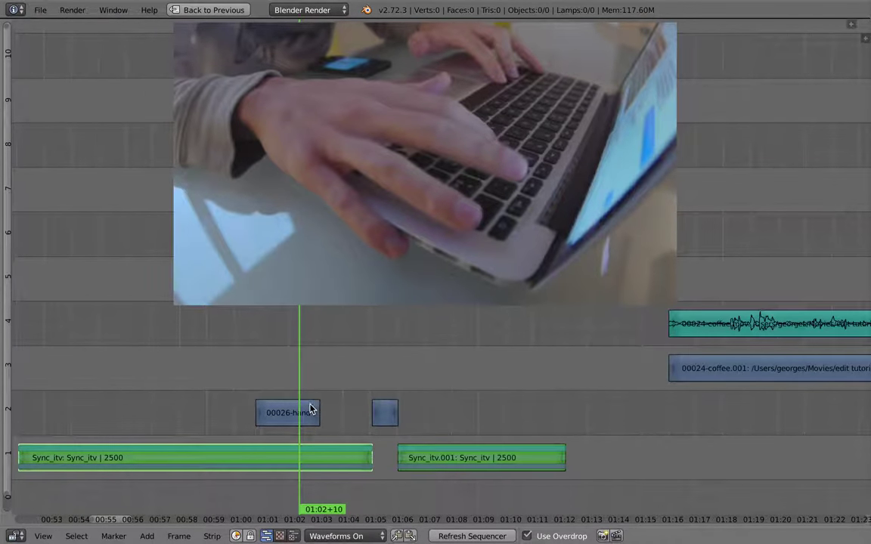
key(alt+a)
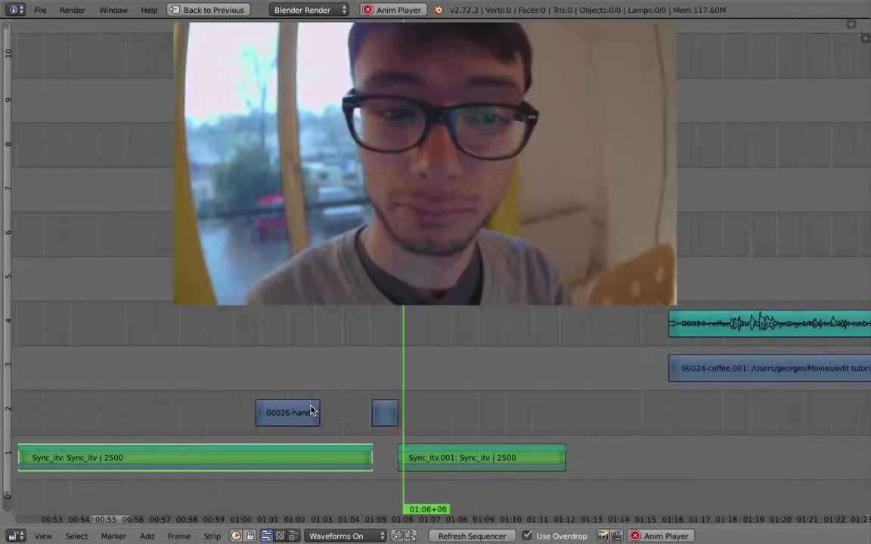
Shift the short second cutaway clip, the Sync_itv.001 strip and every strip after them 8 frames earlier
click(340, 337)
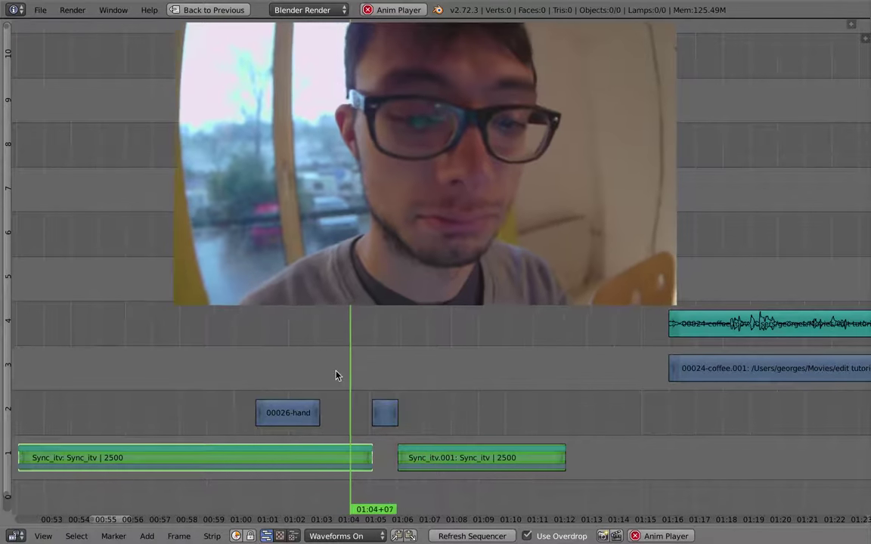
key(alt+a)
key(g)
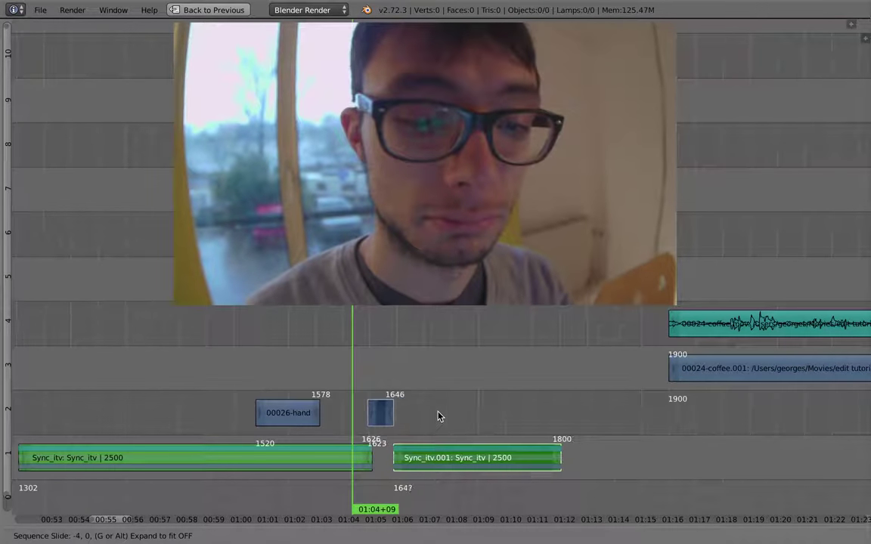
right_click(439, 413)
ctrl+right_click(403, 352)
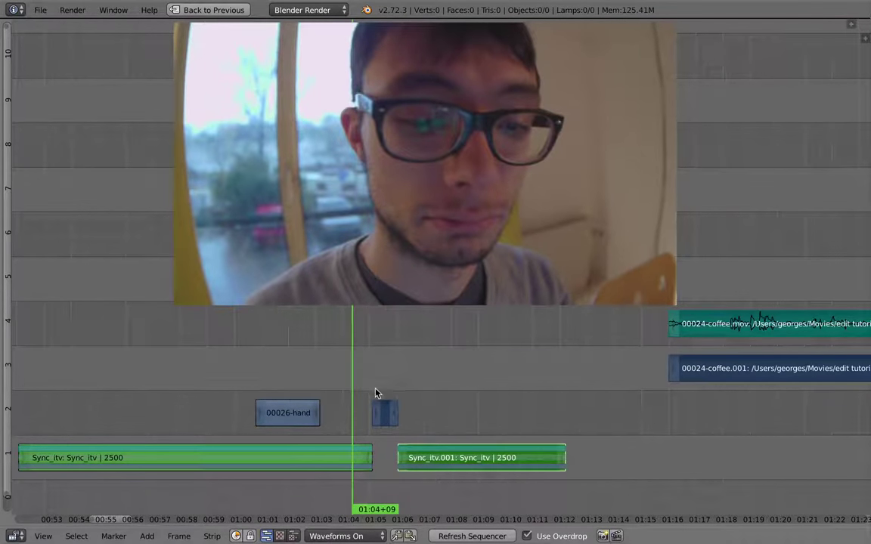
key(g)
key(Escape)
key(g)
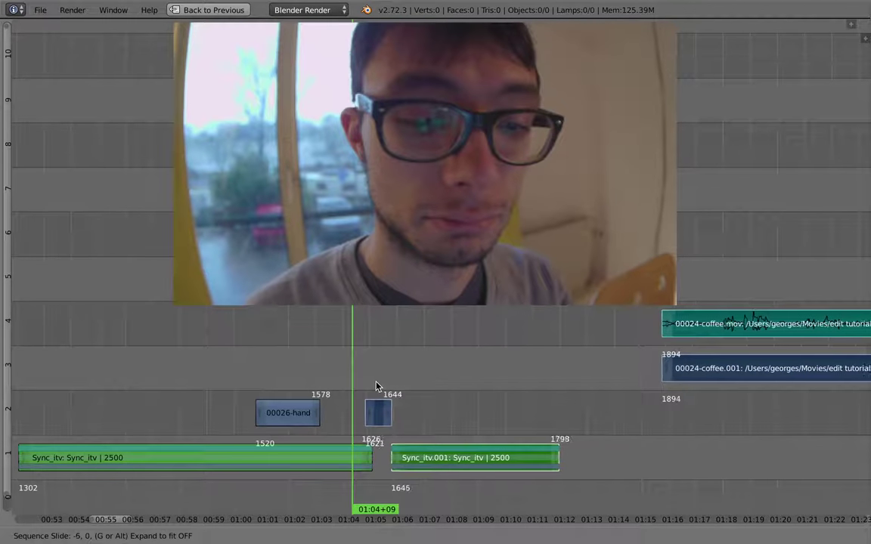
click(376, 384)
Close the gap between Sync_itv and Sync_itv.001 by extending their facing ends to frames 1633 and 1634
right_click(368, 456)
key(g)
click(378, 458)
right_click(391, 458)
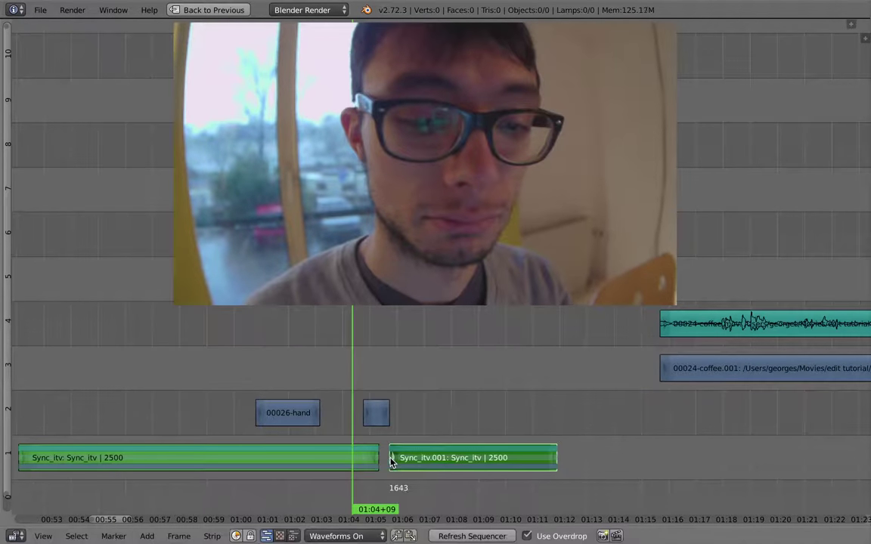
key(g)
click(379, 458)
right_click(375, 458)
key(g)
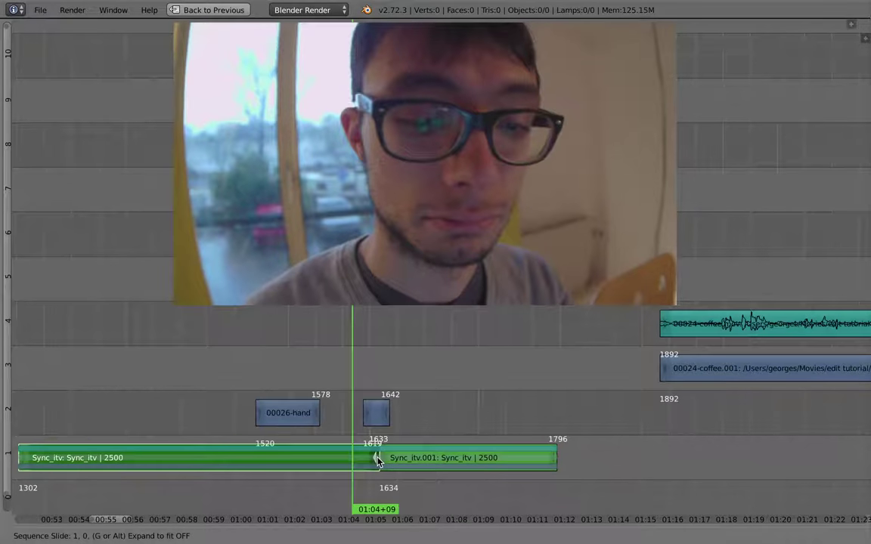
click(377, 457)
Play back the joined section and slide the short second cutaway clip 4 frames earlier to start at frame 1615
key(alt+a)
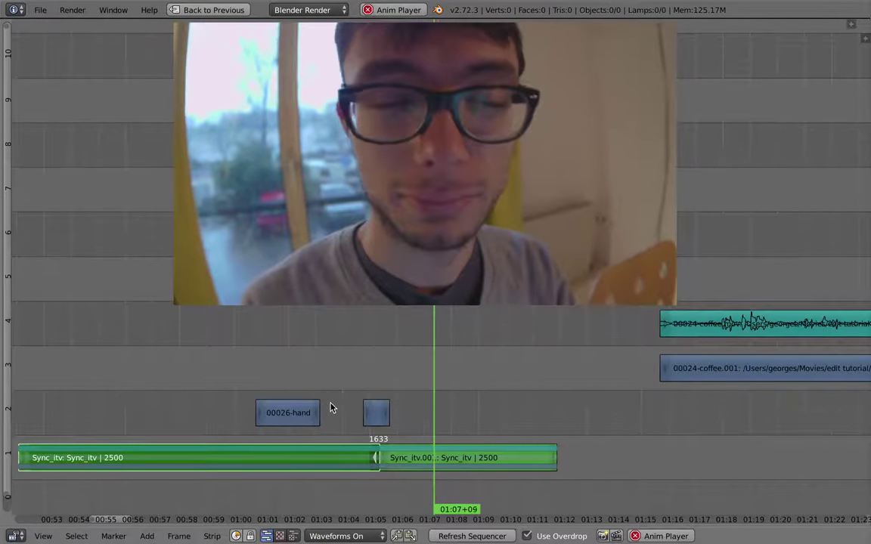
click(328, 414)
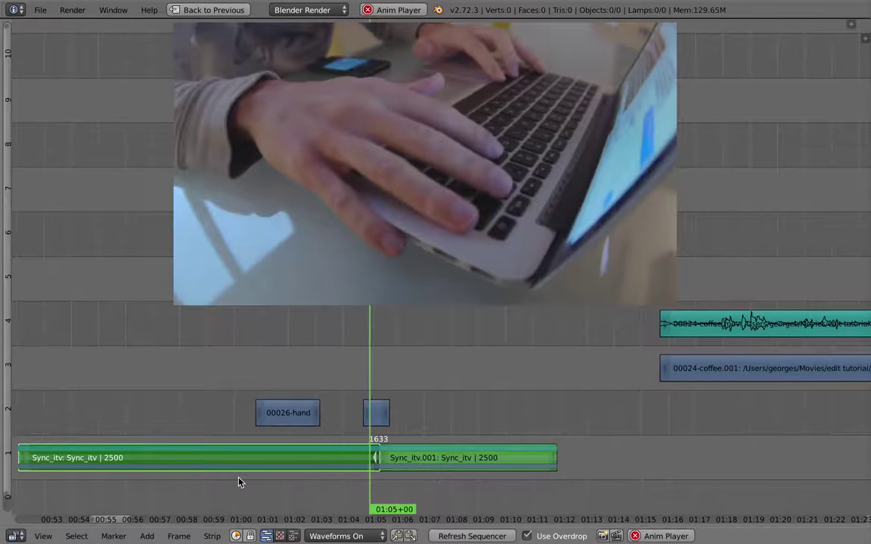
key(alt+a)
right_click(378, 417)
key(g)
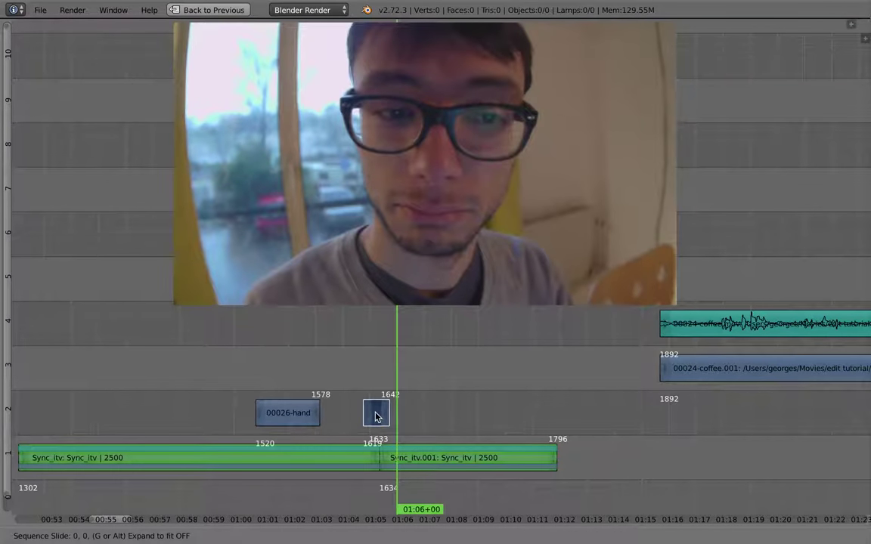
click(344, 408)
click(349, 415)
Play through the Sync_itv.001 strip and split it at 01:09+16
key(alt+a)
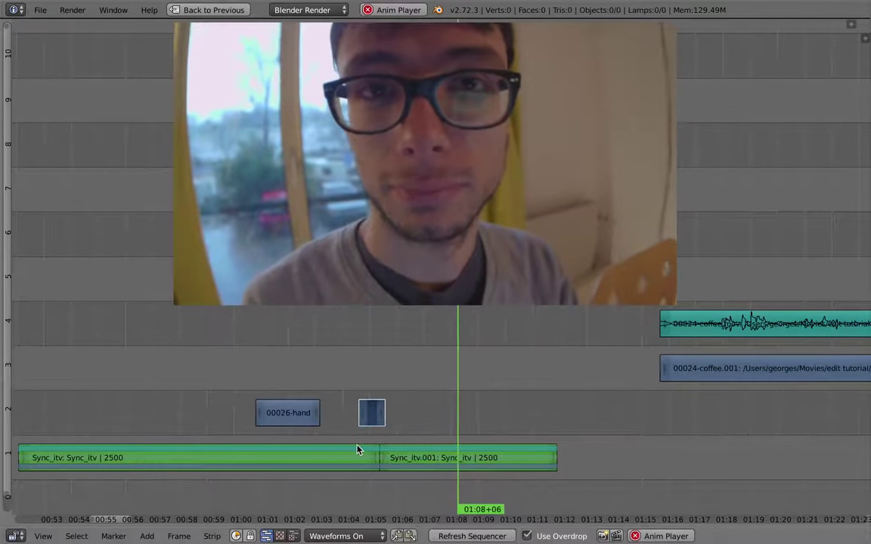
key(alt+a)
key(alt+a)
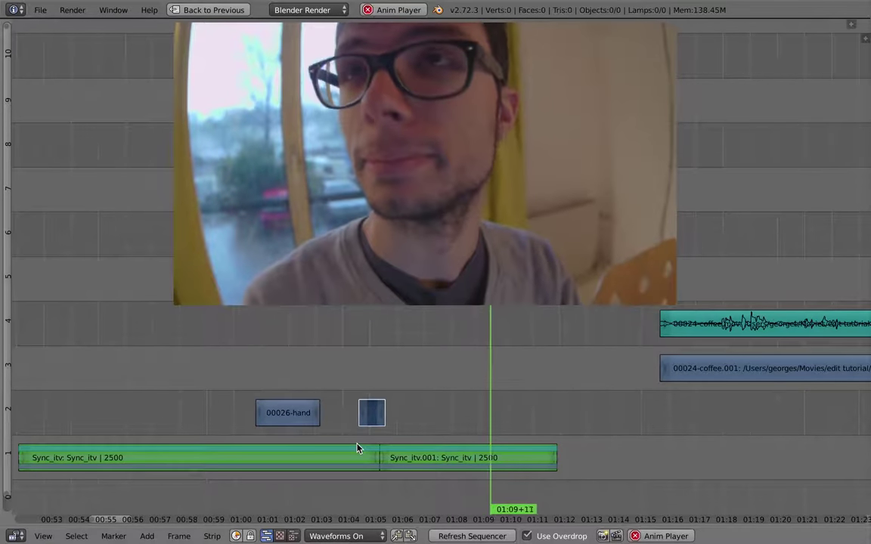
key(alt+a)
drag(495, 409, 496, 411)
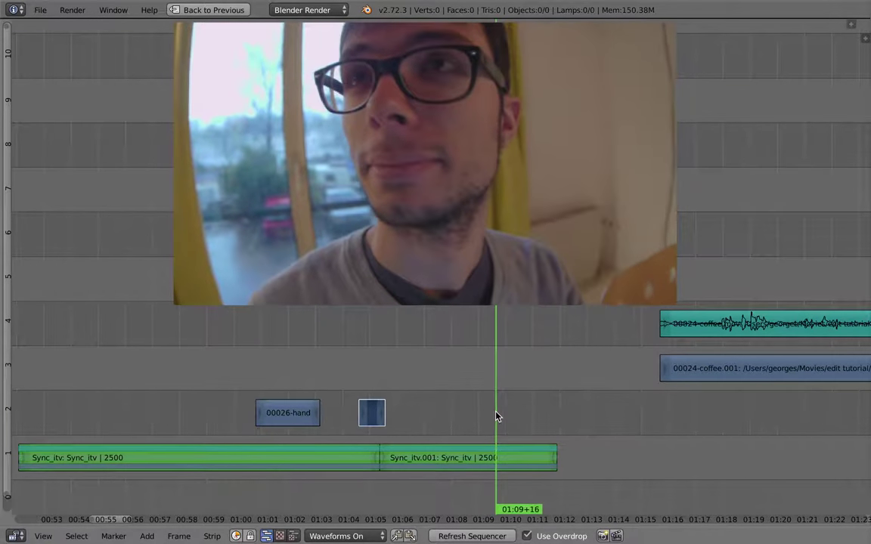
right_click(554, 462)
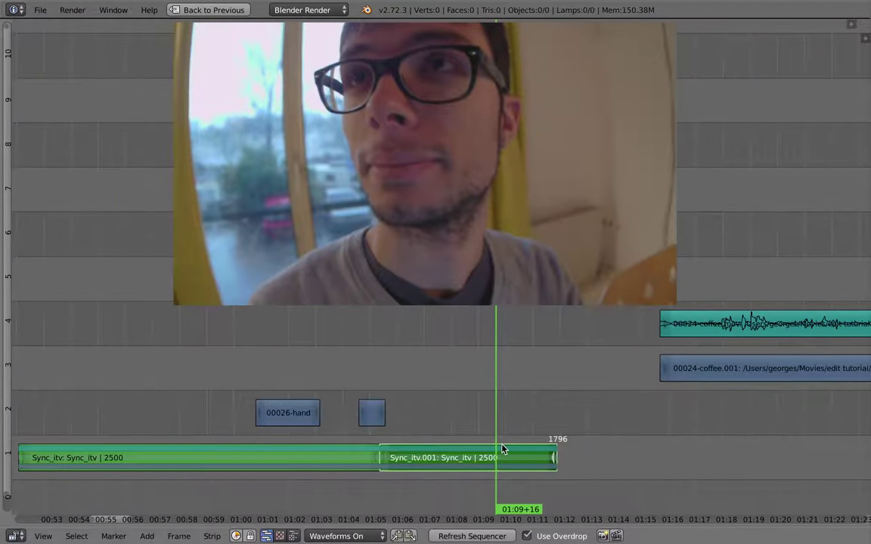
scroll(501, 444, down, 3)
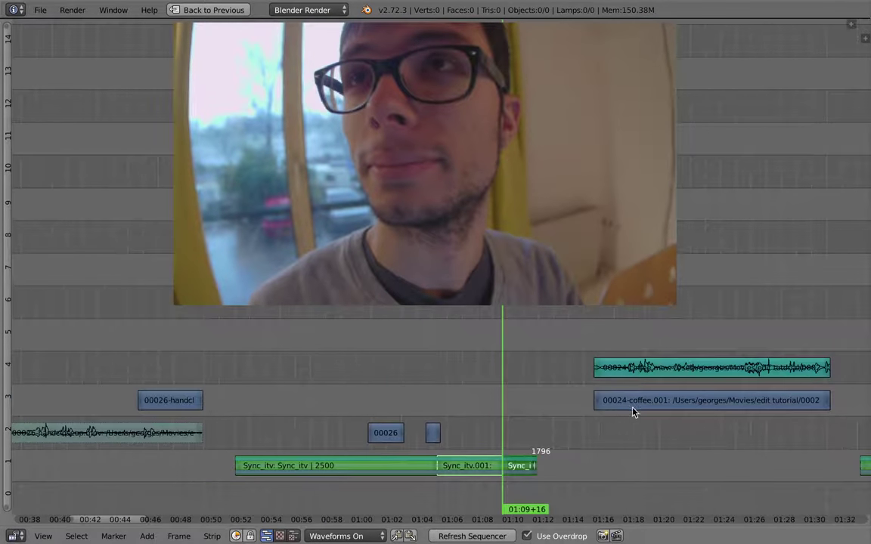
Scrub through the footage for a wide shot and split the 00027-arriving talk video strip at 23+20 and 26+19
drag(651, 390, 735, 408)
scroll(591, 421, down, 3)
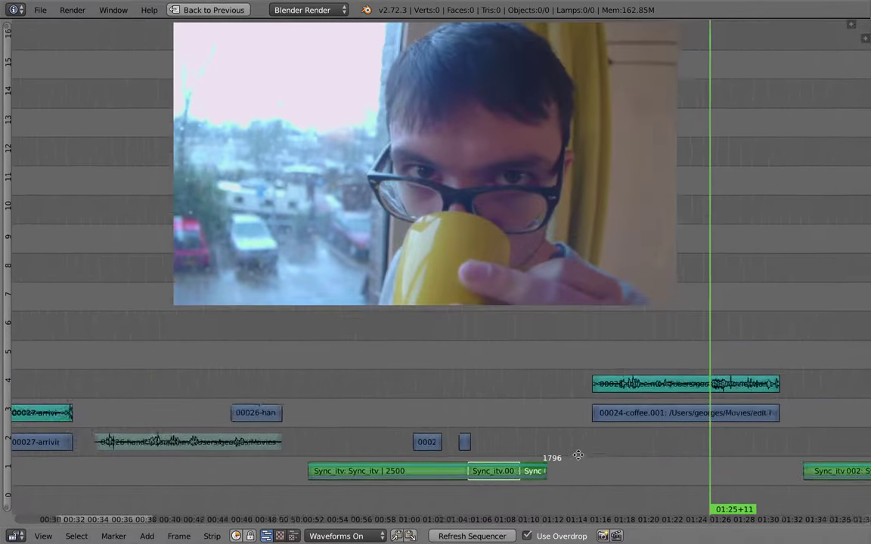
right_drag(615, 384, 697, 383)
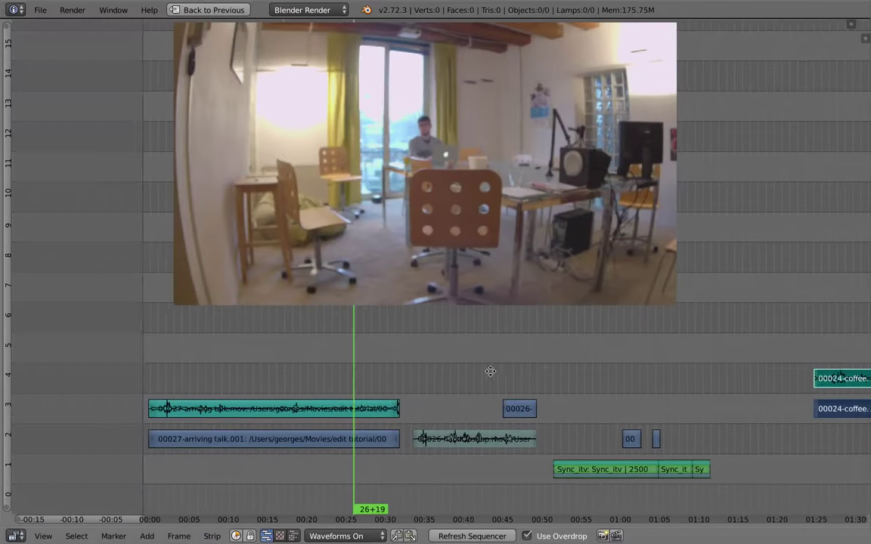
middle_drag(491, 371, 517, 371)
mouse_move(363, 384)
mouse_down()
mouse_move(386, 389)
mouse_move(356, 396)
mouse_up()
right_click(177, 442)
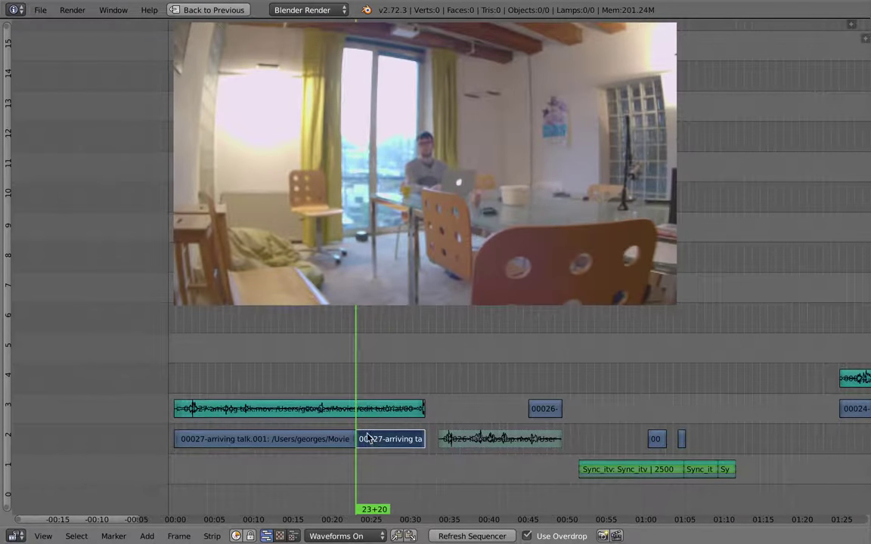
click(379, 444)
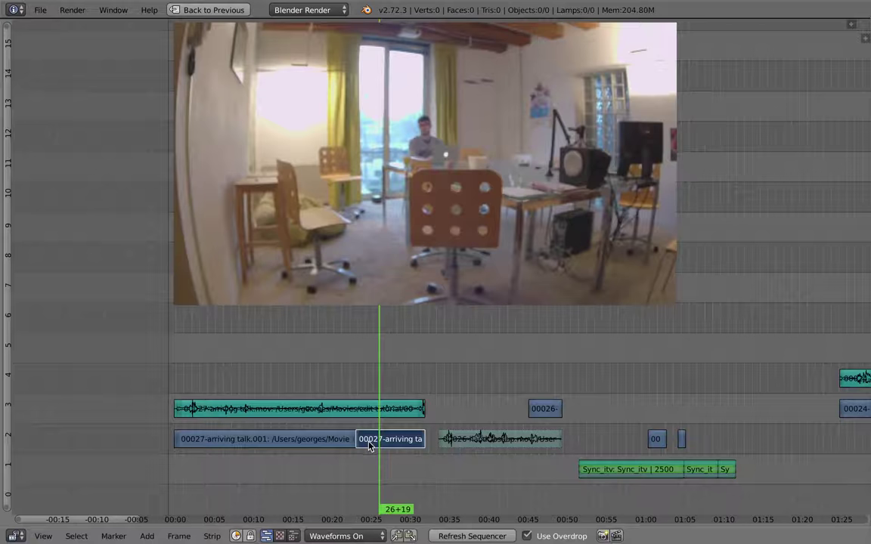
key(k)
Move the cut-out 00027-arriving talk segment directly above the end of the Sync_itv strips, starting at frame 1716
right_drag(369, 448, 435, 356)
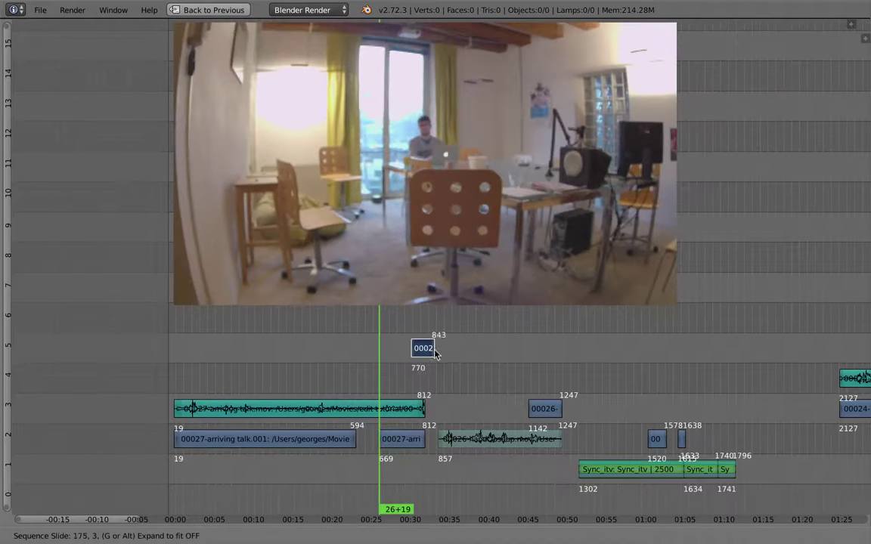
click(754, 382)
middle_drag(678, 428, 365, 403)
ctrl+middle_drag(446, 404, 458, 446)
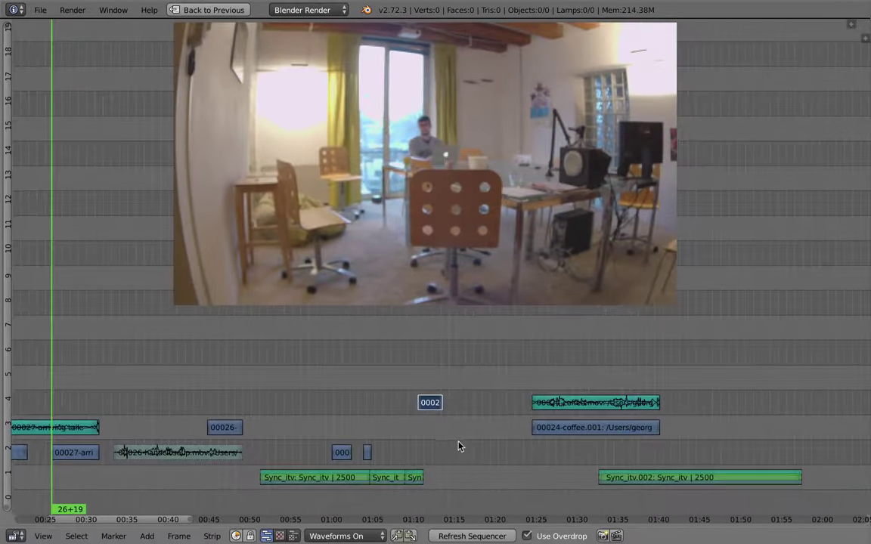
right_drag(435, 407, 396, 461)
click(396, 461)
ctrl+middle_drag(400, 442, 504, 454)
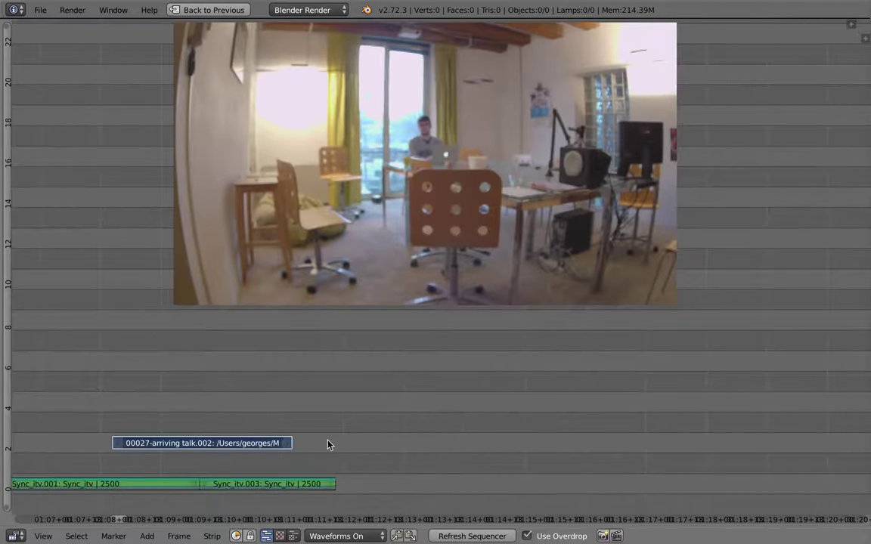
middle_drag(154, 435, 494, 424)
scroll(458, 416, down, 3)
right_drag(496, 443, 506, 459)
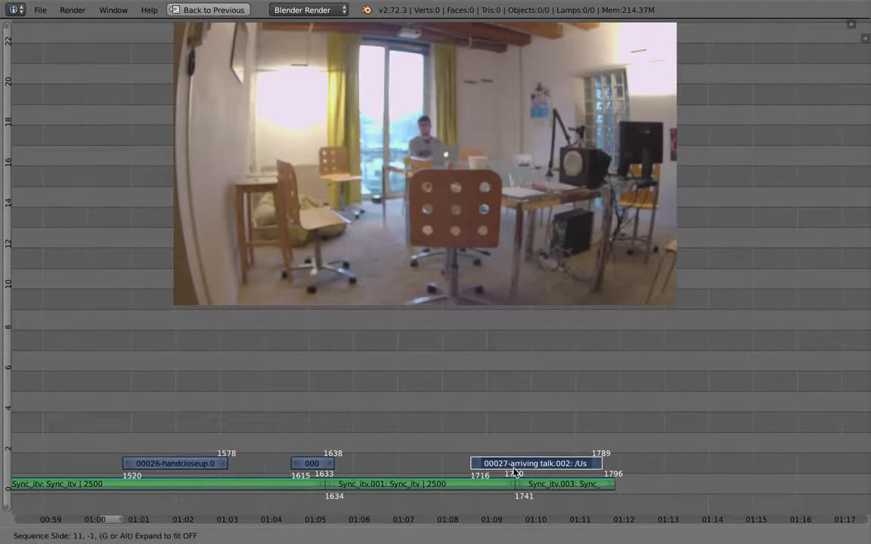
click(513, 472)
Move the Sync_itv strips and the three cutaway clips above them up two channels without changing their timing
drag(491, 477, 438, 481)
ctrl+middle_drag(496, 464, 498, 436)
key(a)
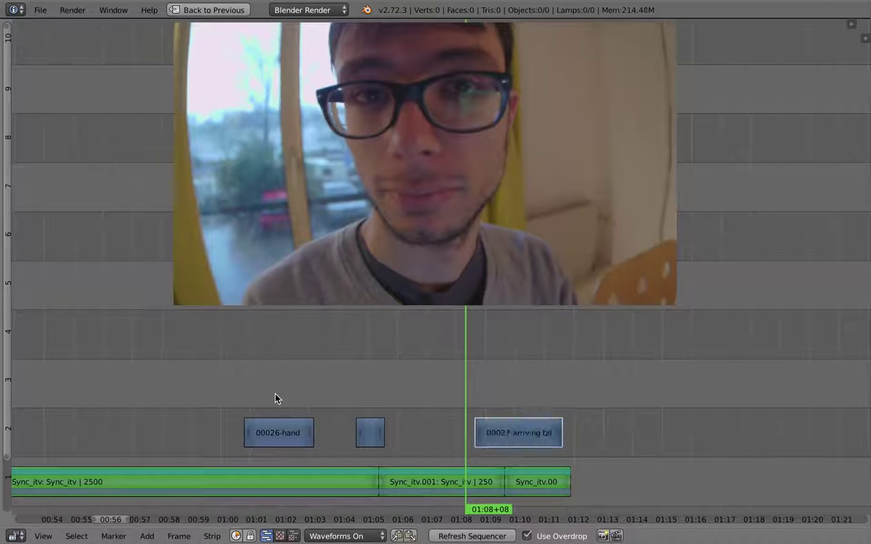
key(b)
drag(200, 361, 529, 481)
key(g)
key(y)
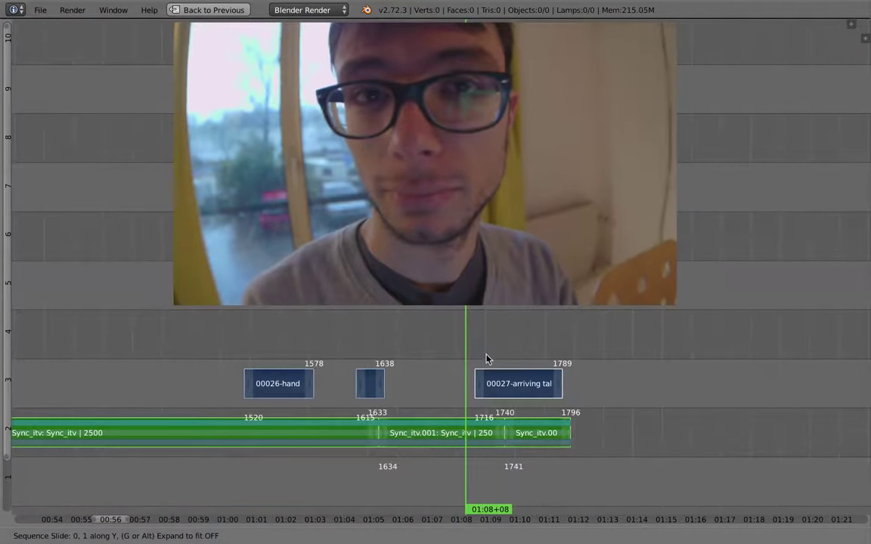
click(482, 328)
middle_drag(499, 376, 504, 449)
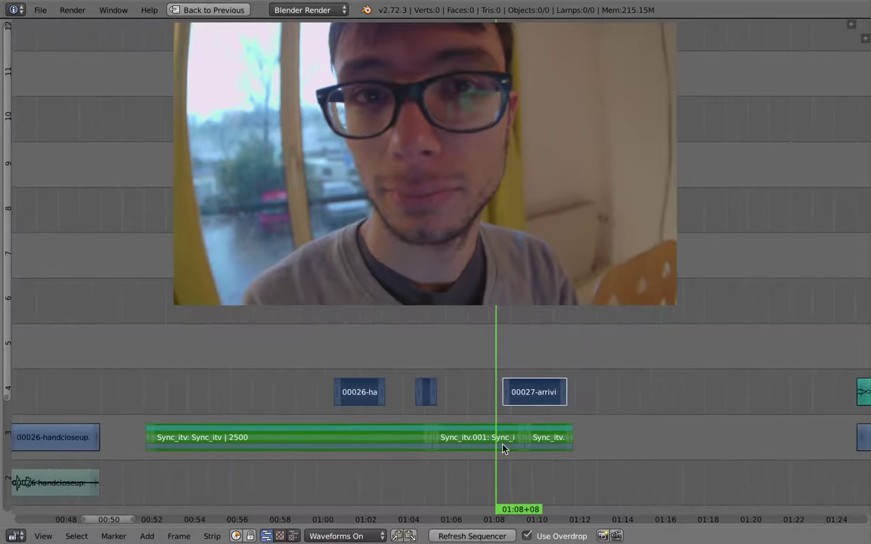
Slide the 00027-arriving talk cutaway to start at frame 1727, play it back and mute the Sync_itv.003 strip
middle_drag(488, 387, 436, 371)
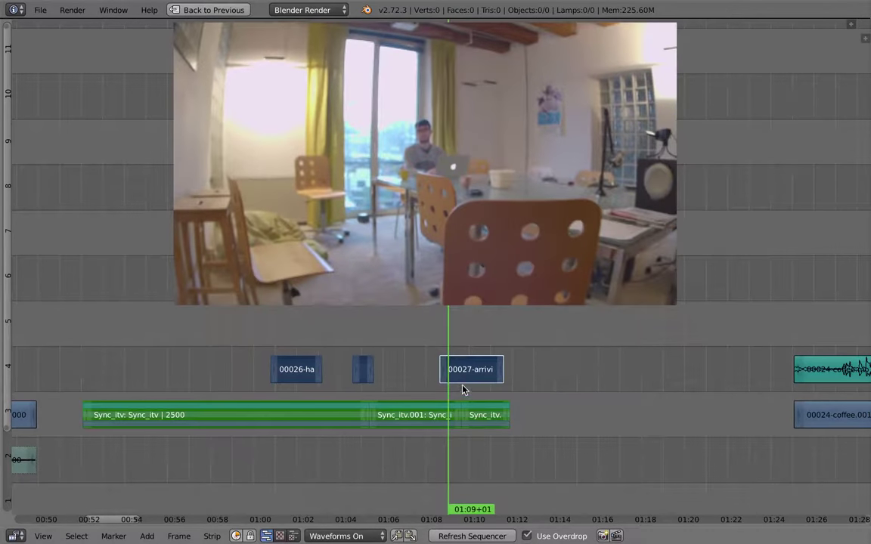
right_drag(459, 382, 468, 380)
click(433, 364)
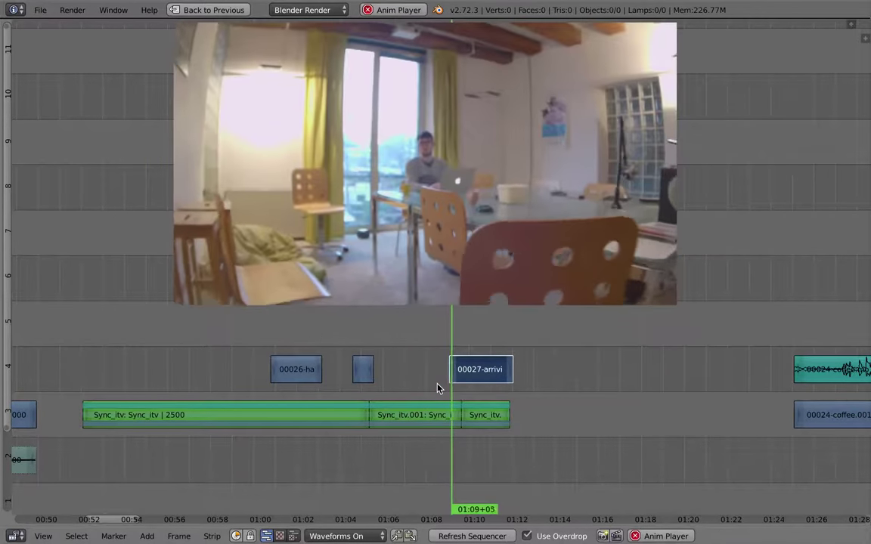
right_click(487, 420)
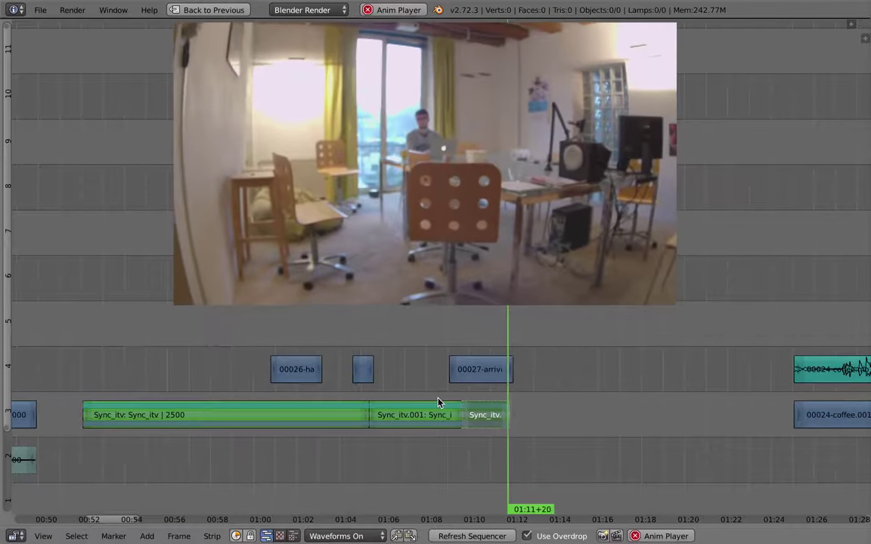
Try placing a duplicate of the remaining 00027-arriving talk video piece on channel 2 below the Sync_itv strips and play it
key(Home)
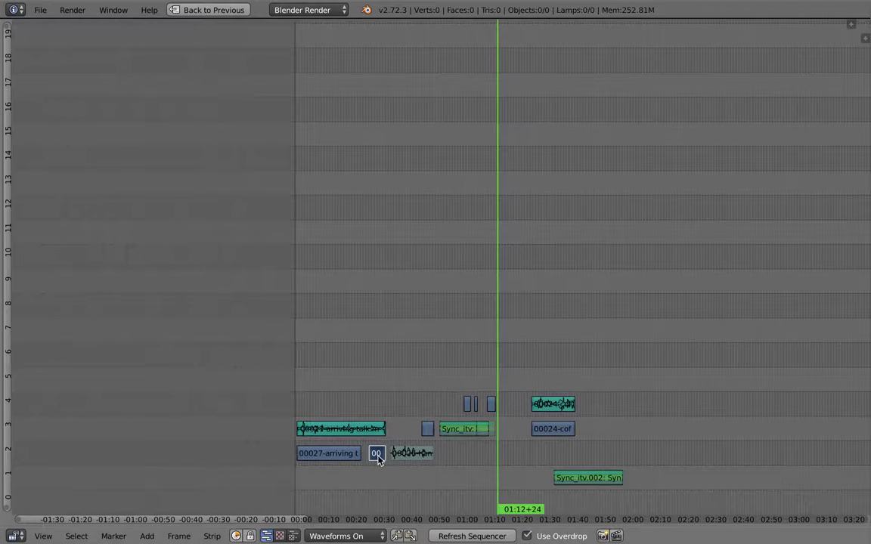
key(shift+d)
click(487, 458)
ctrl+middle_drag(503, 459, 521, 443)
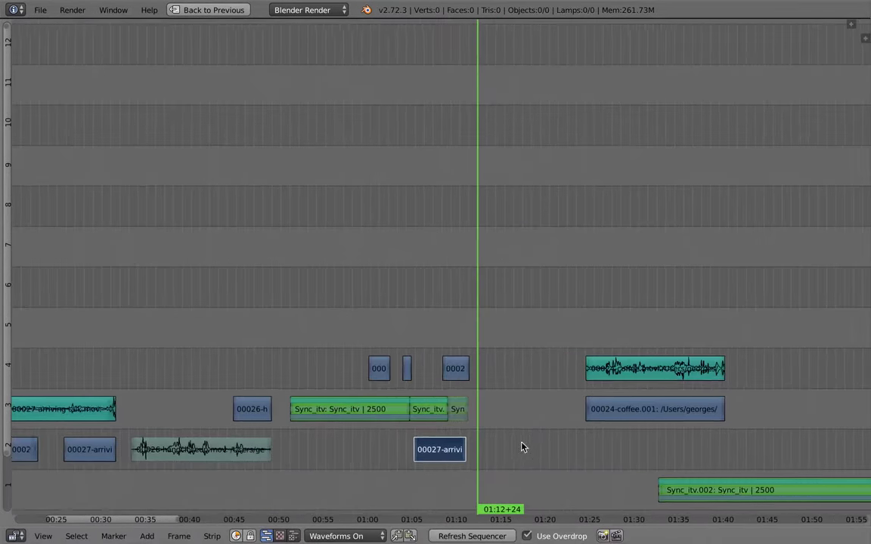
middle_drag(450, 452, 476, 416)
click(467, 403)
key(alt+a)
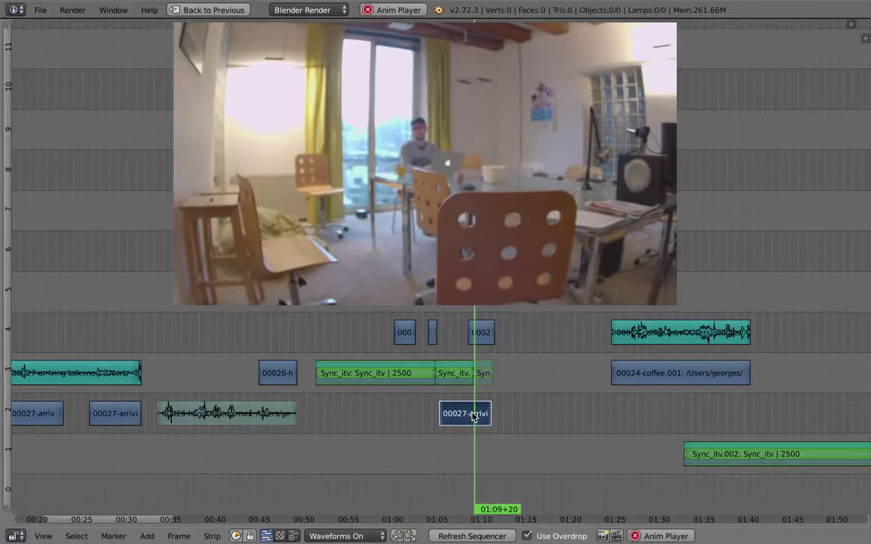
key(alt+a)
Duplicate the 00027-arriving talk sound strip, slide the copy along channel 2 beneath the matching cutaway, and play back the section
ctrl+middle_drag(480, 430, 338, 443)
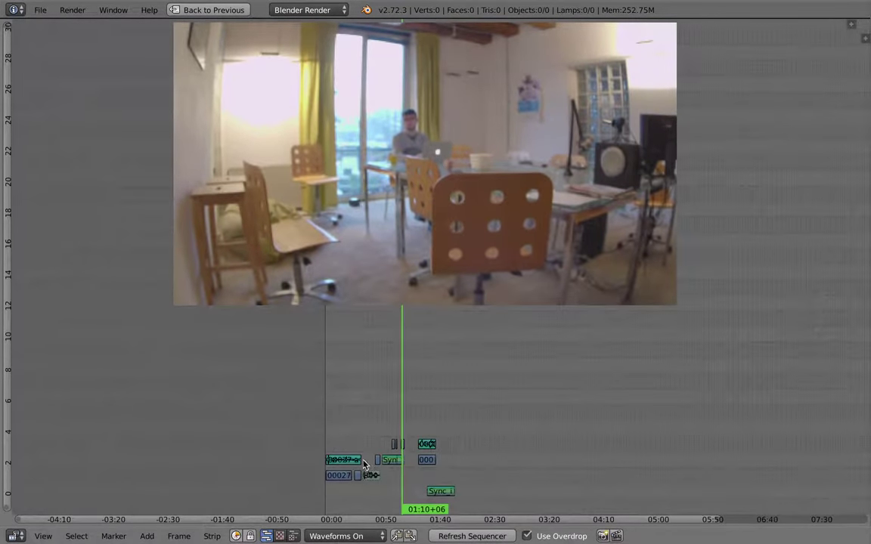
key(shift+d)
click(425, 472)
ctrl+middle_drag(426, 474, 789, 334)
key(g)
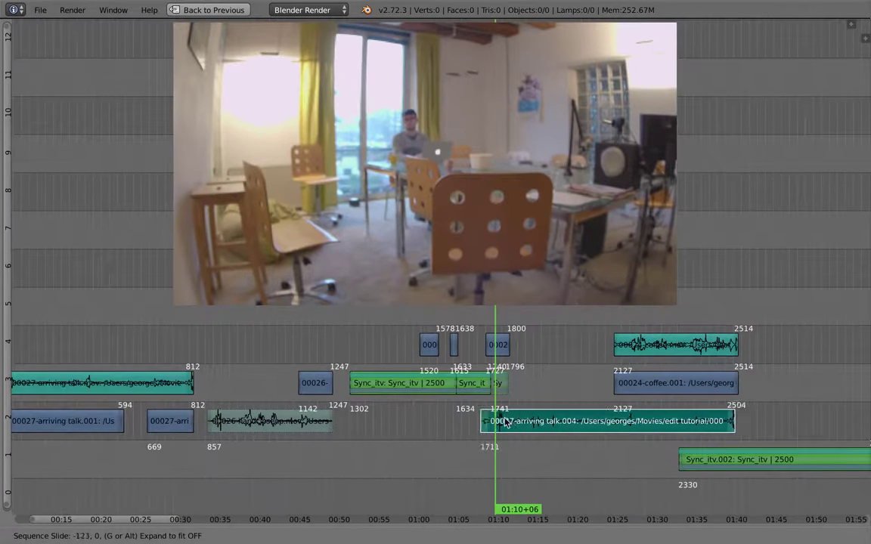
click(456, 421)
ctrl+middle_drag(456, 422, 538, 418)
key(g)
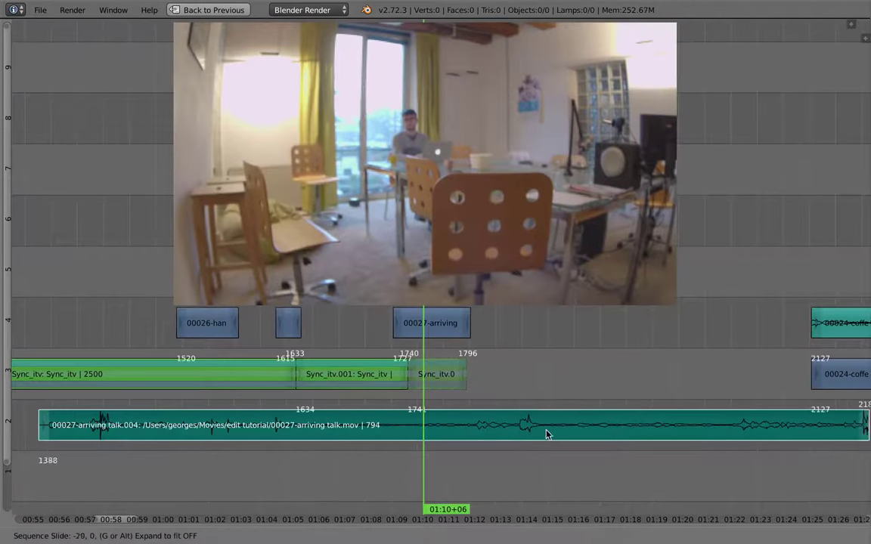
click(412, 440)
key(alt+a)
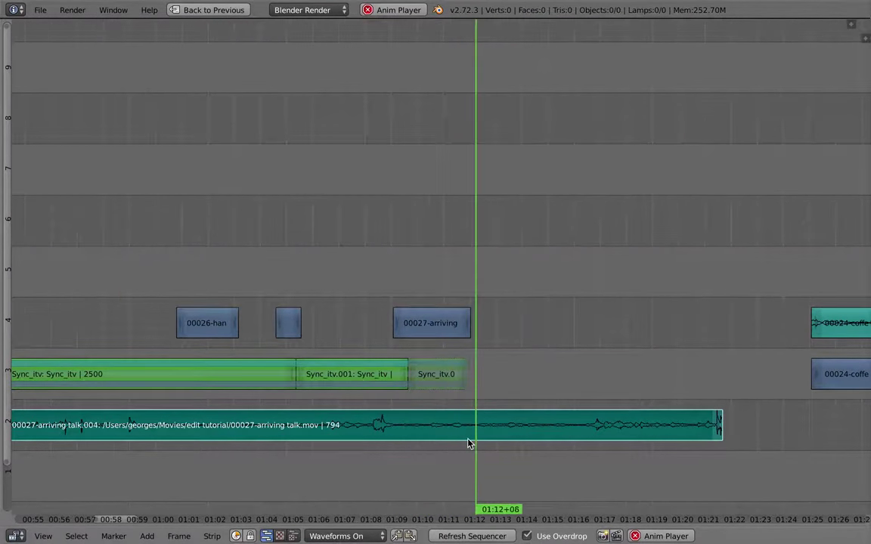
Trim the end of the 00027-arriving talk sound strip on channel 2 to frame 1809 and lower its volume
key(alt+a)
key(g)
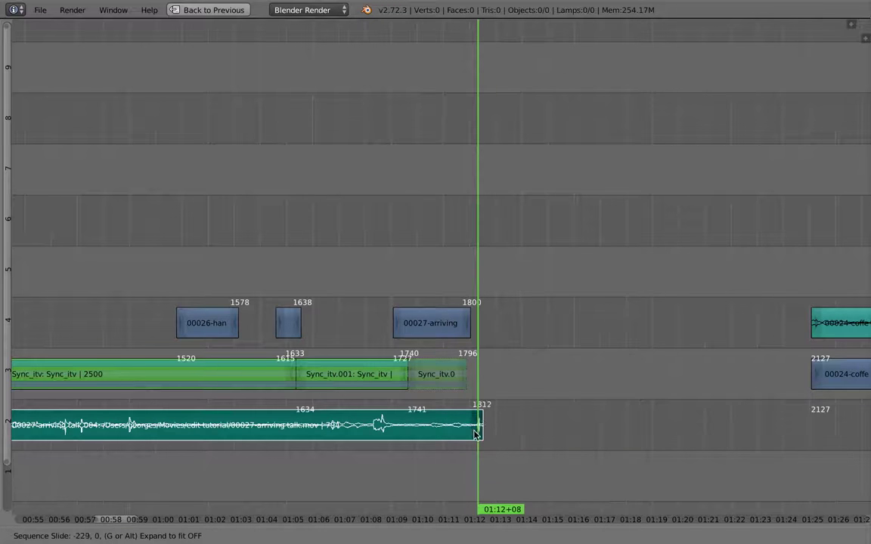
click(477, 425)
key(n)
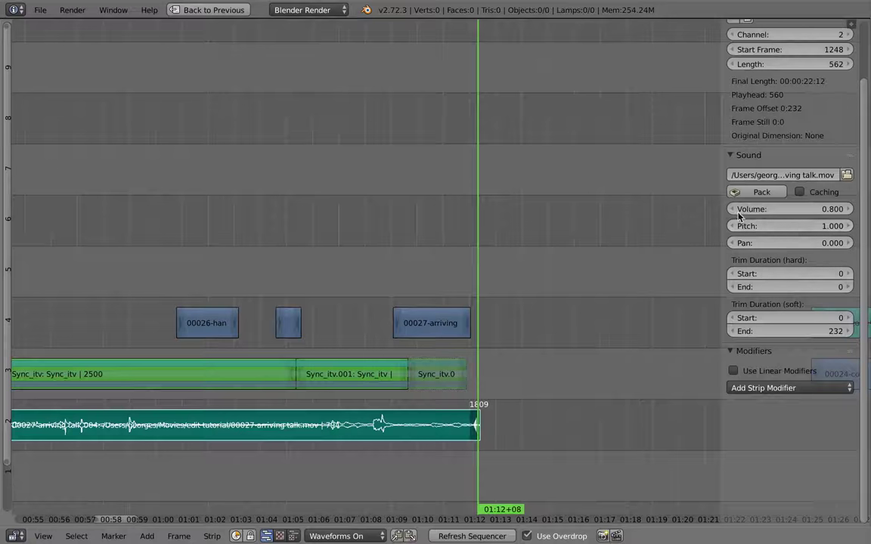
key(n)
Slip the contents of the channel 2 sound strip about 50 frames earlier without moving its edges
mouse_move(378, 399)
mouse_down()
mouse_move(387, 410)
mouse_move(385, 400)
mouse_up()
right_click(400, 427)
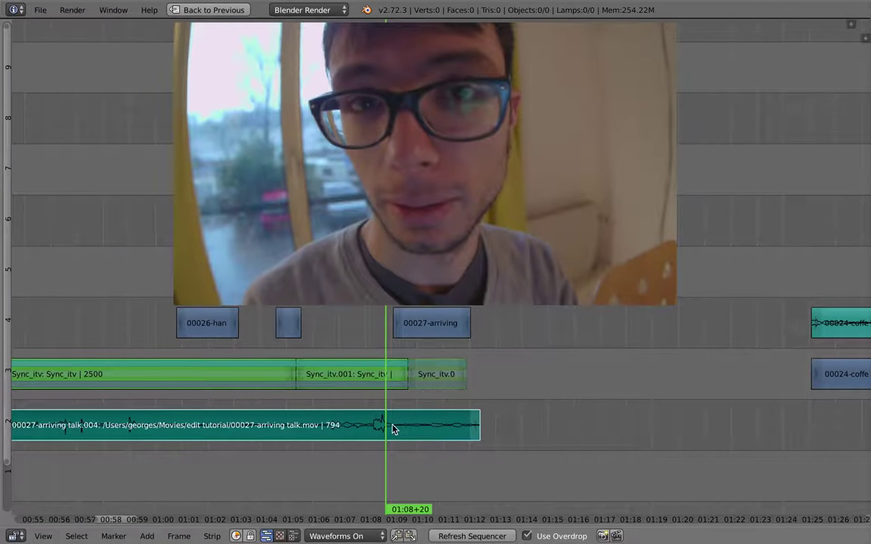
key(s)
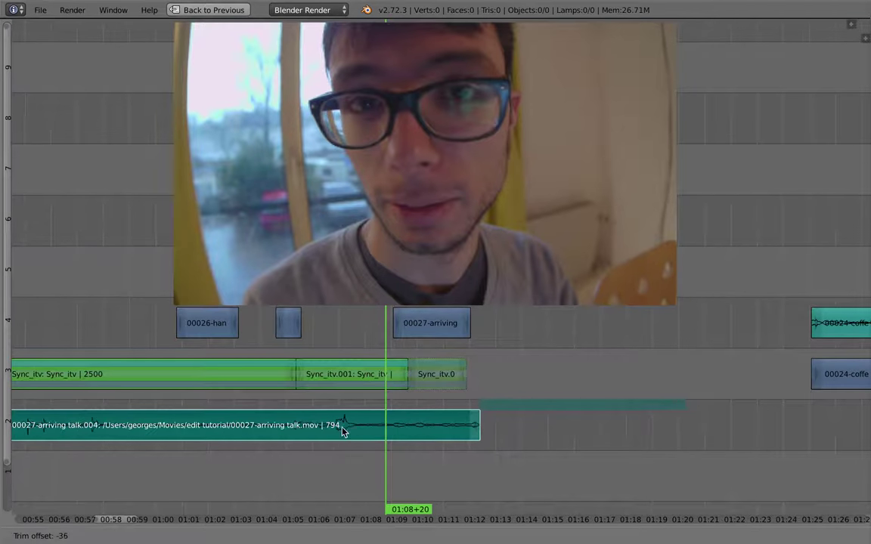
right_click(418, 434)
key(s)
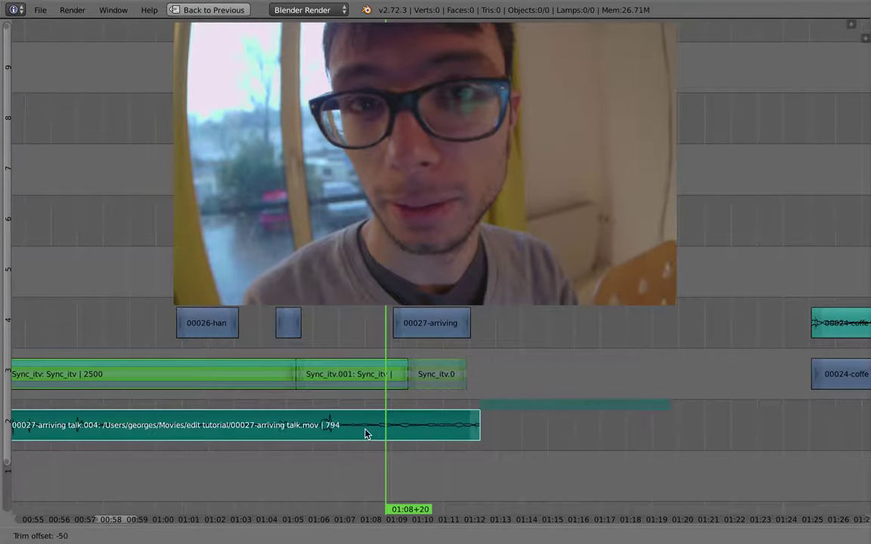
click(369, 434)
Cut the channel 2 sound strip at 01:07+01, delete the part before the cut and play back the section
click(347, 436)
drag(344, 436, 338, 439)
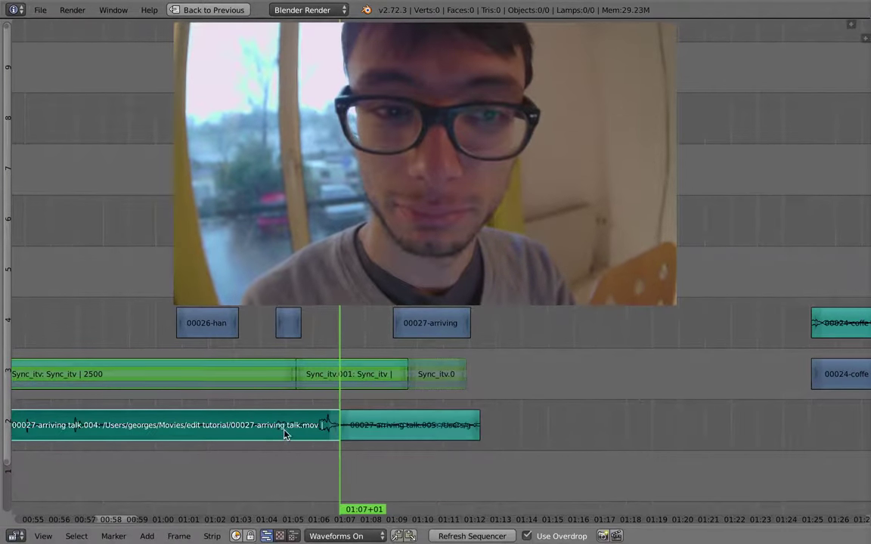
click(282, 426)
mouse_move(366, 420)
middle_down()
mouse_move(413, 450)
mouse_move(375, 458)
mouse_move(301, 448)
middle_up()
key(alt+a)
click(340, 440)
middle_drag(281, 480, 321, 475)
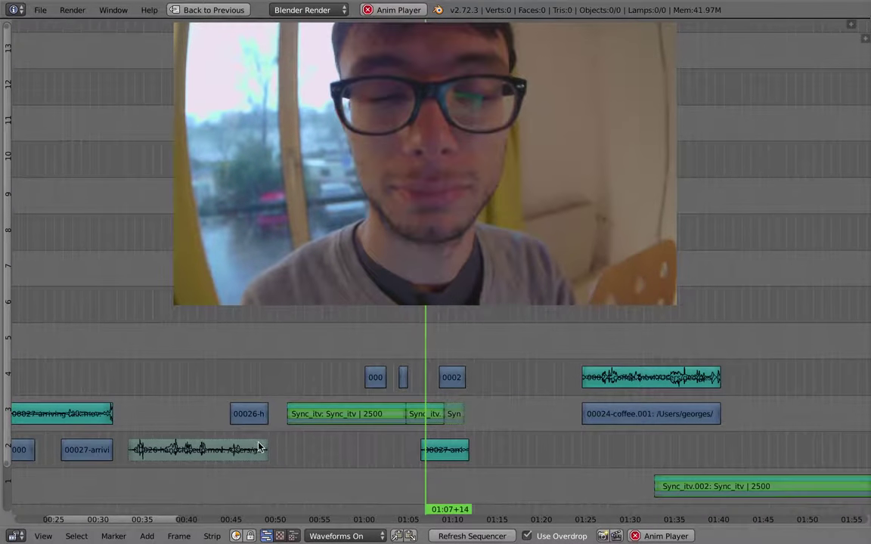
Extend the 00027-arriving talk sound strip's end to frame 1830 and the matching channel 4 cutaway's end to frame 1813
right_drag(463, 460, 477, 453)
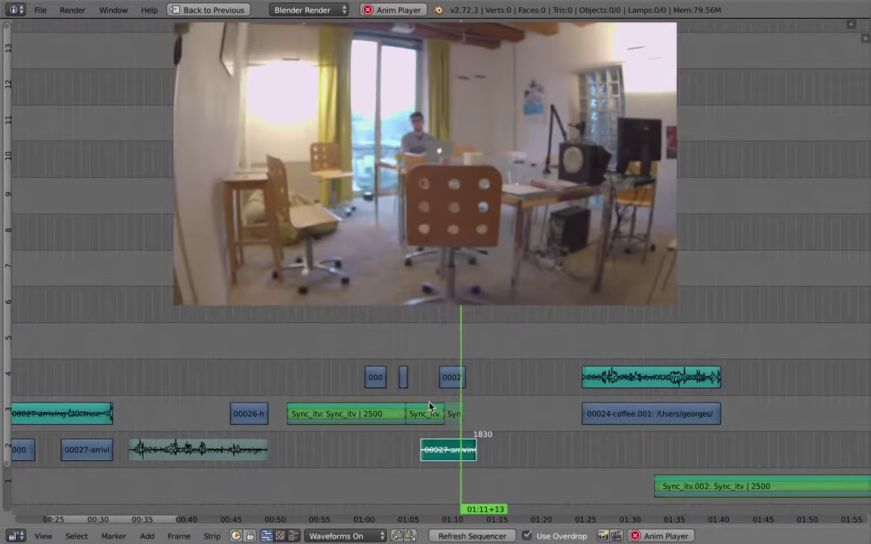
key(g)
right_drag(428, 408, 470, 383)
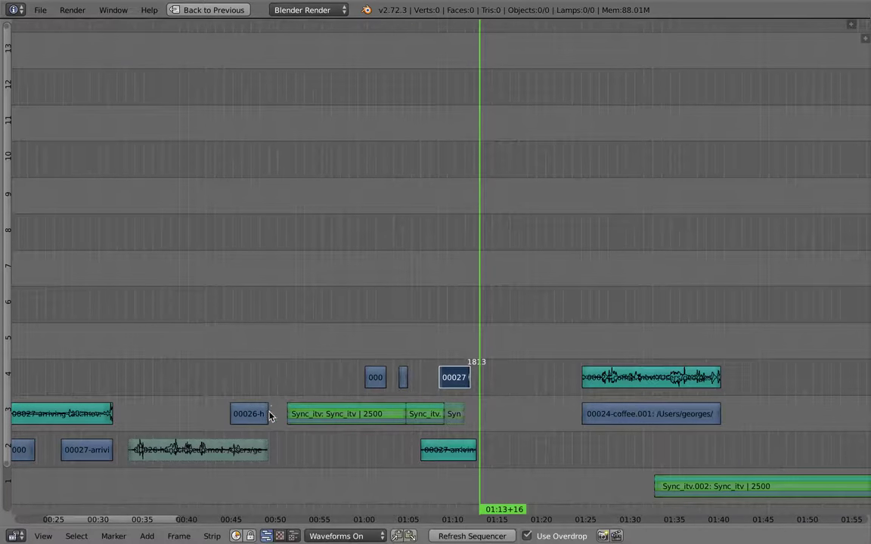
Delete the leftover 00026-hand video strip and its muted sound strip located before the interview
right_drag(253, 414, 249, 420)
right_click(249, 420)
shift+right_click(249, 454)
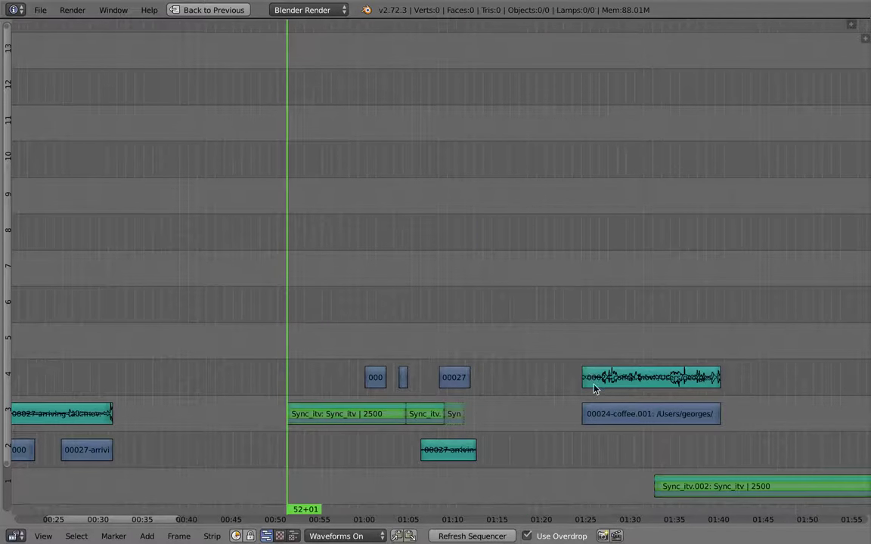
Scrub through the 00024-coffee clip, the last cutaway and the opening 00027-arriving talk clip to look for usable intro footage
drag(599, 404, 664, 405)
drag(637, 409, 455, 383)
right_click(456, 383)
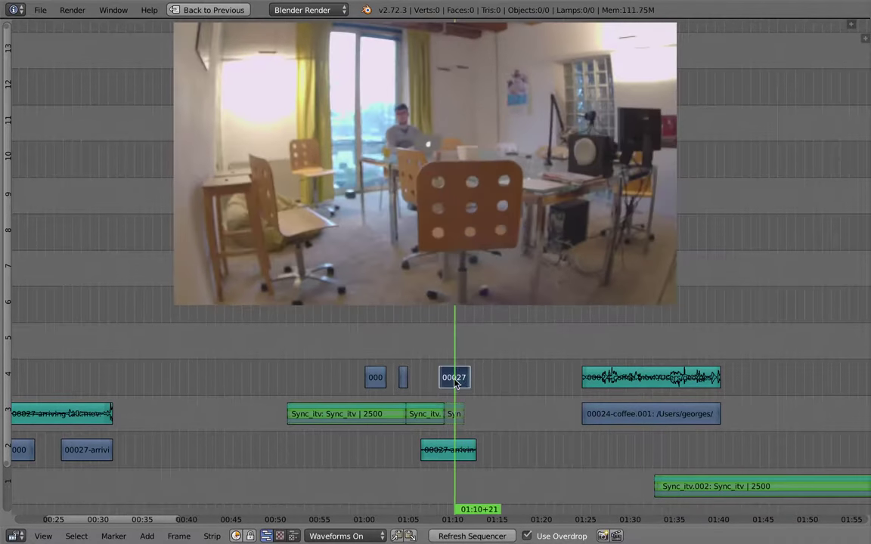
middle_drag(205, 424, 534, 398)
drag(264, 412, 227, 410)
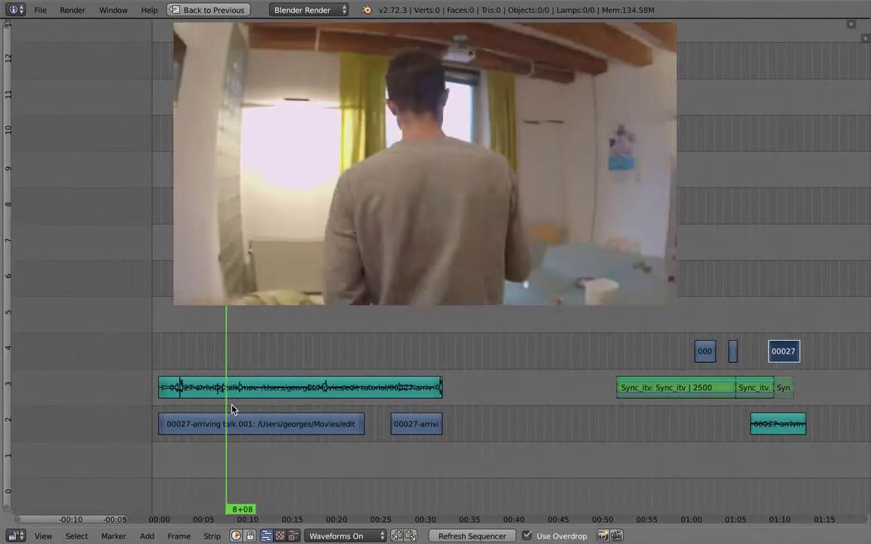
mouse_move(210, 409)
mouse_down()
mouse_move(190, 411)
mouse_move(206, 410)
mouse_up()
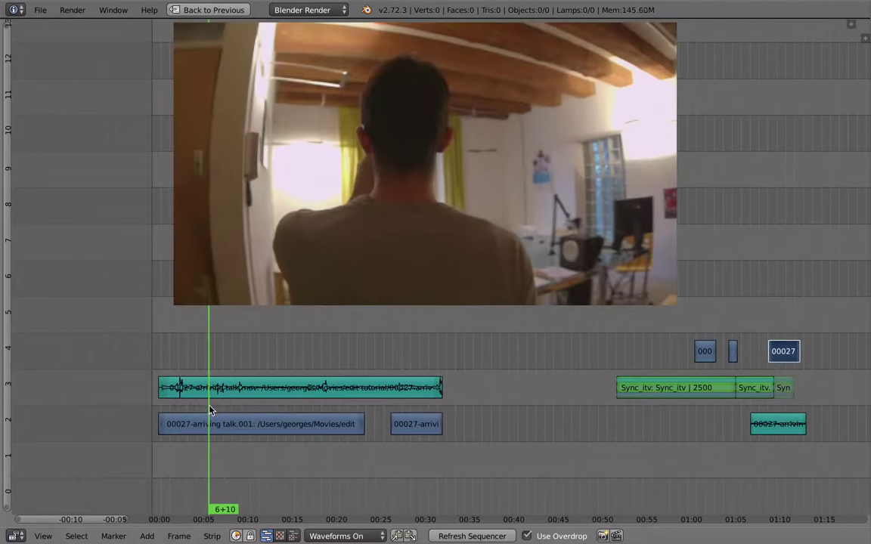
key(alt+a)
key(Escape)
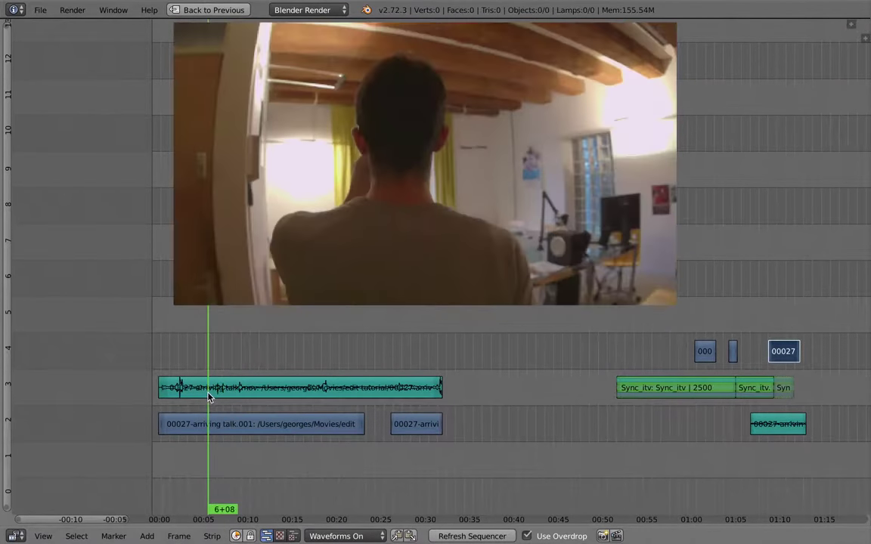
Cut the opening 00027-arriving talk video and sound strips at frames 157 and 271 to isolate the passage between them
right_click(210, 388)
right_click(210, 424)
key(k)
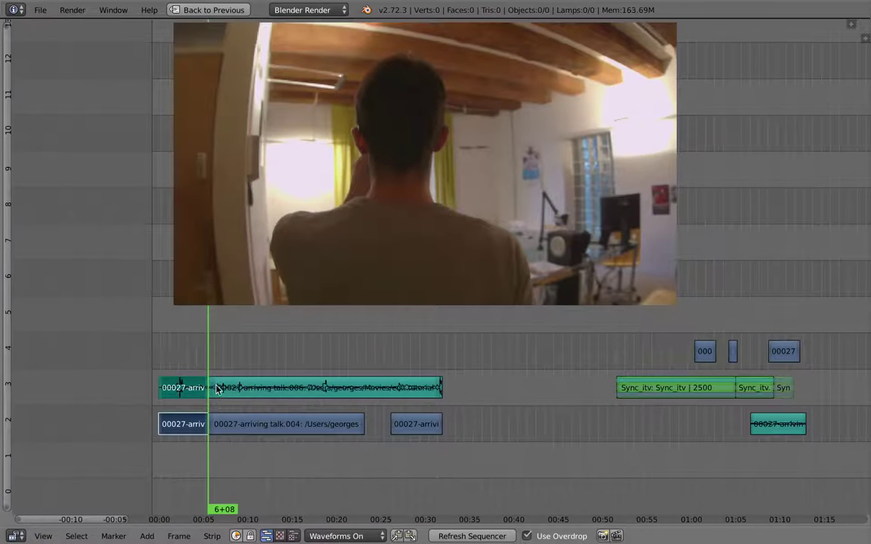
key(alt+a)
right_drag(235, 396, 241, 419)
right_click(241, 420)
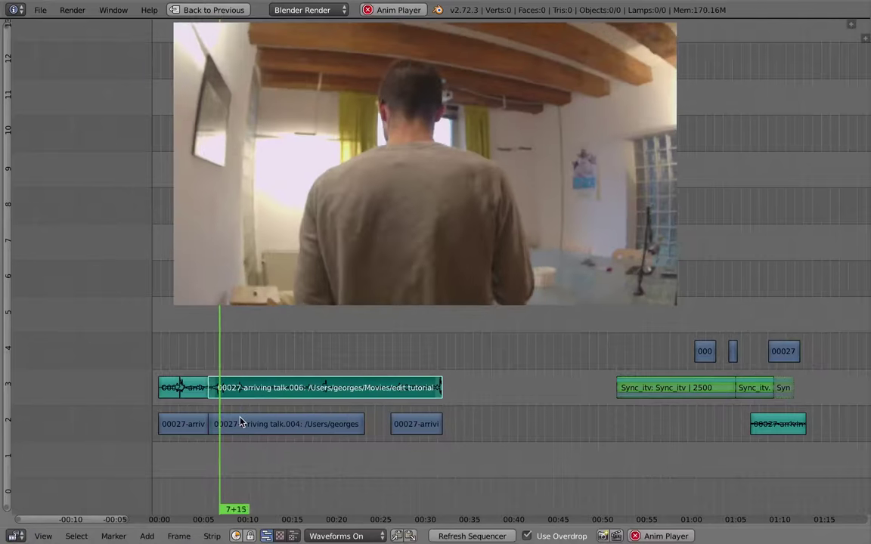
shift+right_click(239, 423)
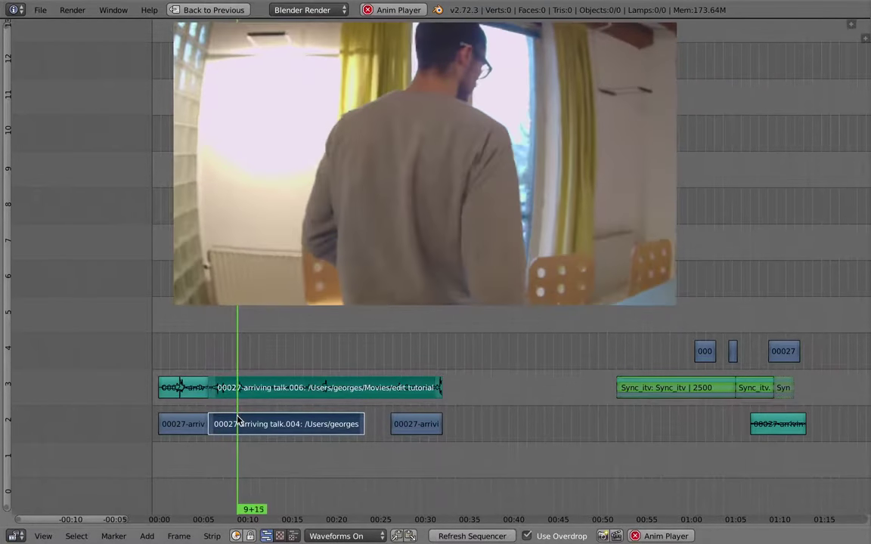
key(k)
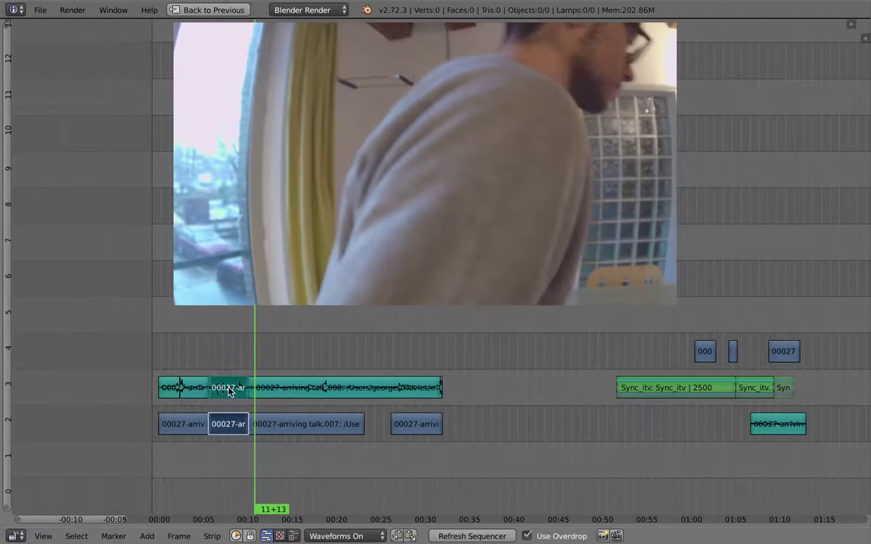
key(alt+a)
Move the isolated 00027-arriving talk video and sound pieces to channels 4 and 5, overlapping the start of Sync_itv
shift+right_click(235, 422)
key(g)
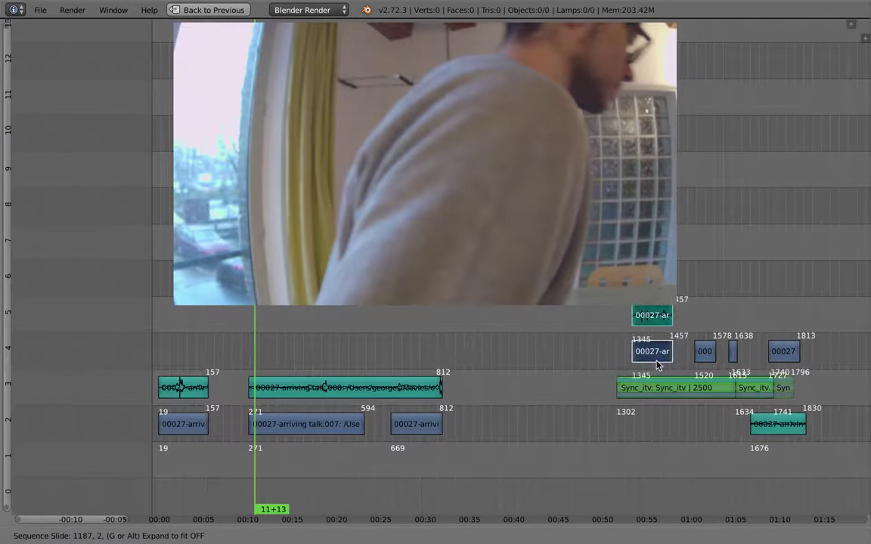
click(603, 379)
middle_drag(582, 359, 491, 393)
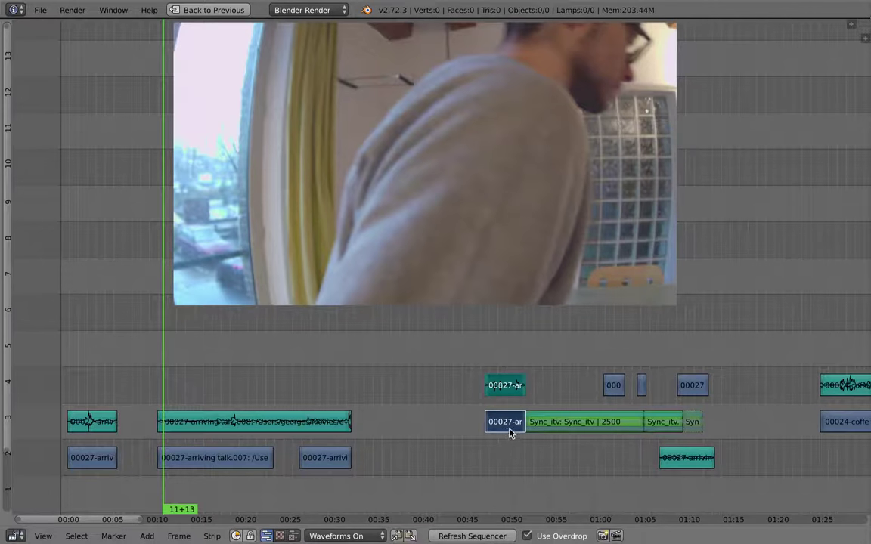
key(g)
click(492, 382)
Play back the new interview opening and move its sound strip down to channel 2 without changing its timing
middle_drag(491, 381, 449, 408)
click(450, 406)
key(alt+a)
middle_drag(398, 420, 283, 379)
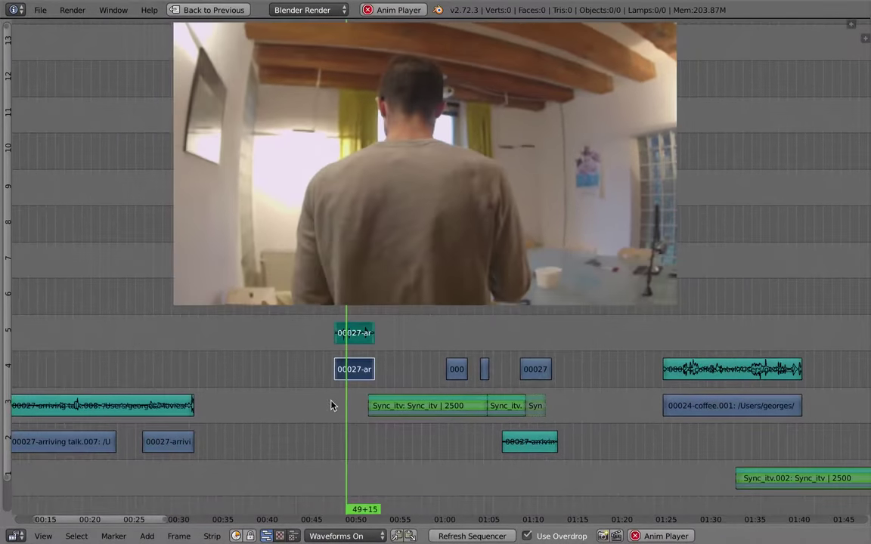
ctrl+middle_drag(353, 405, 369, 411)
middle_drag(293, 419, 249, 432)
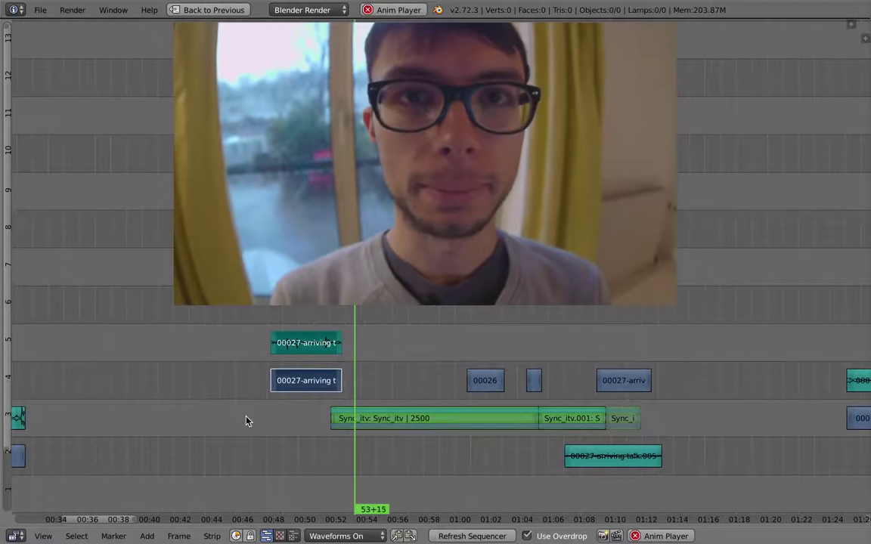
key(alt+a)
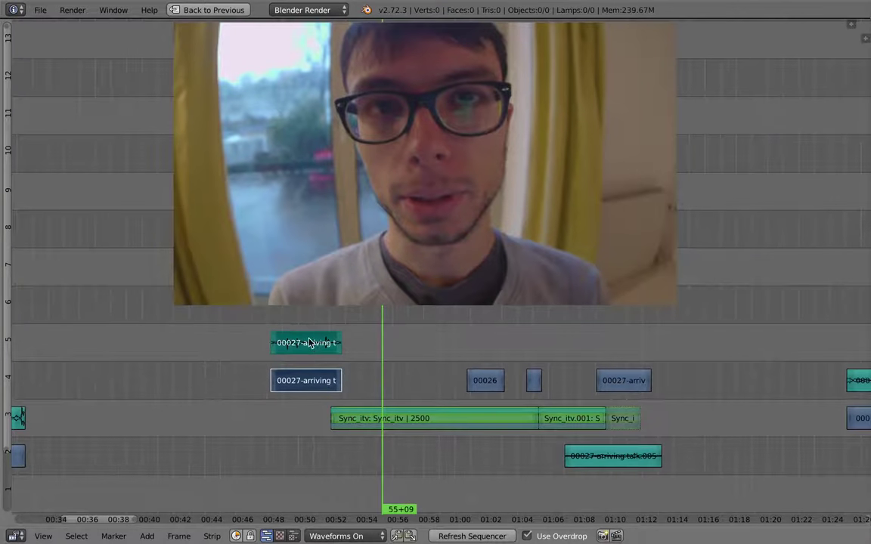
right_click(312, 346)
key(g)
click(334, 420)
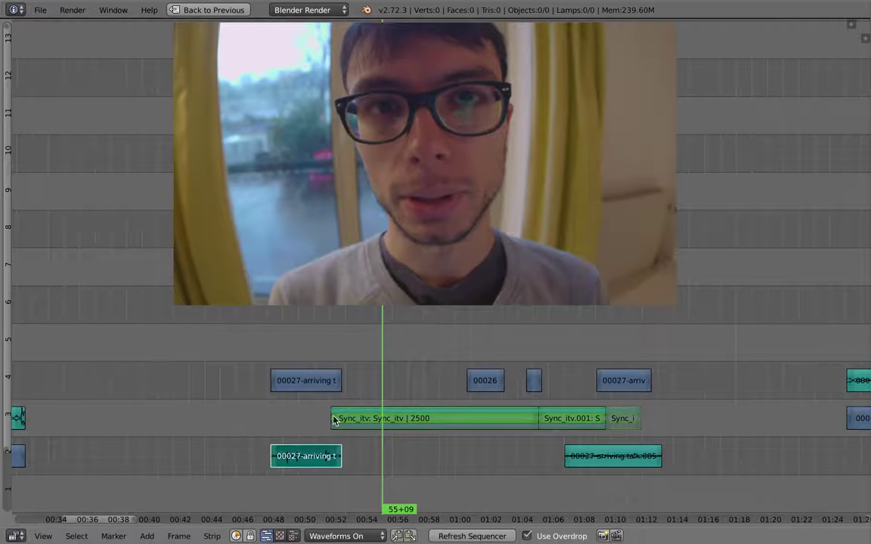
Extend the end of the opening's channel 2 sound strip to frame 1343 and play back the transition
click(327, 417)
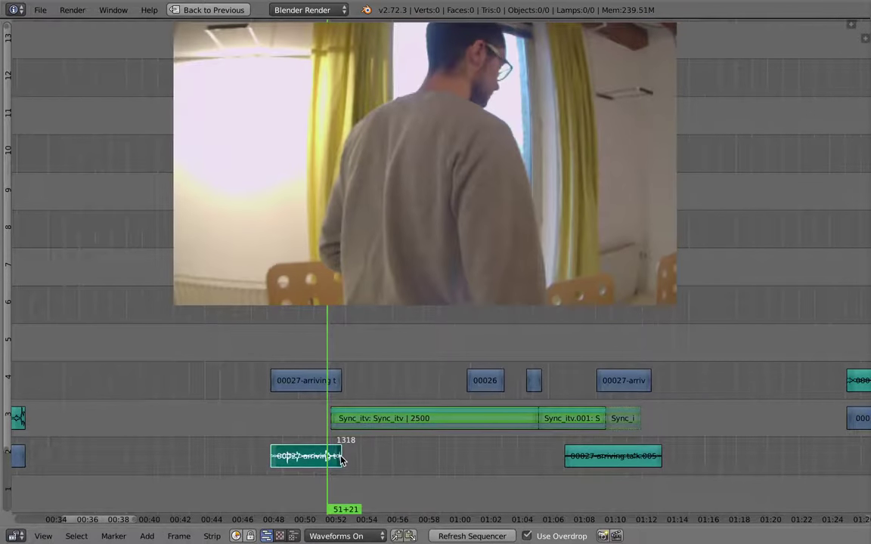
key(g)
click(356, 456)
click(318, 409)
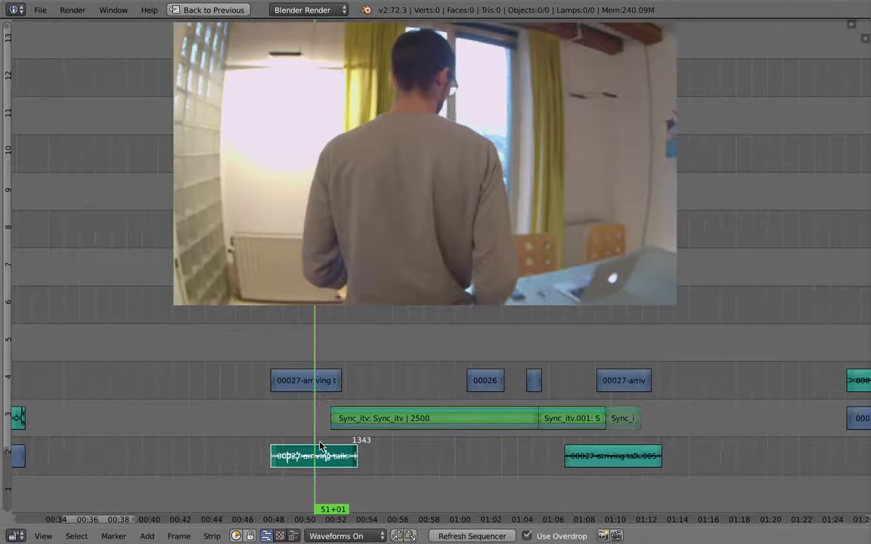
key(alt+a)
key(alt+a)
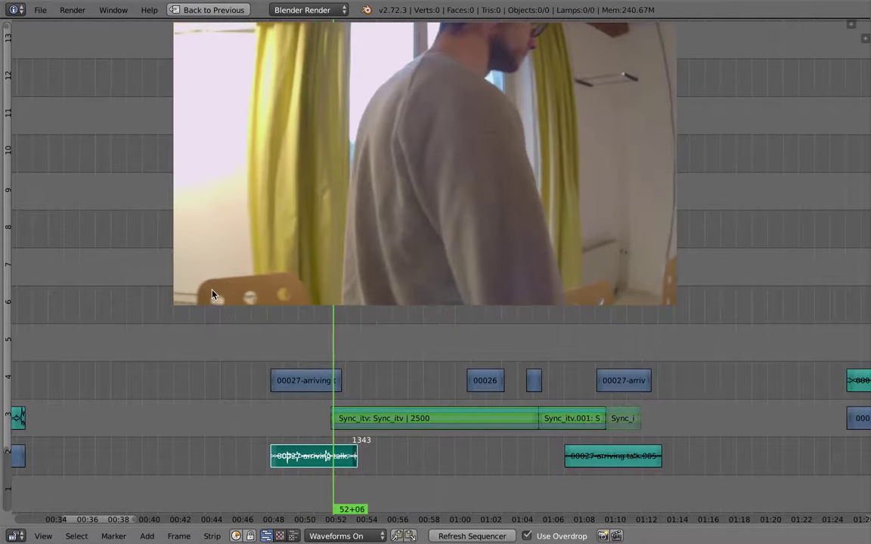
Set the volume of the opening's channel 2 sound strip to 0.6 and play back the transition again
key(n)
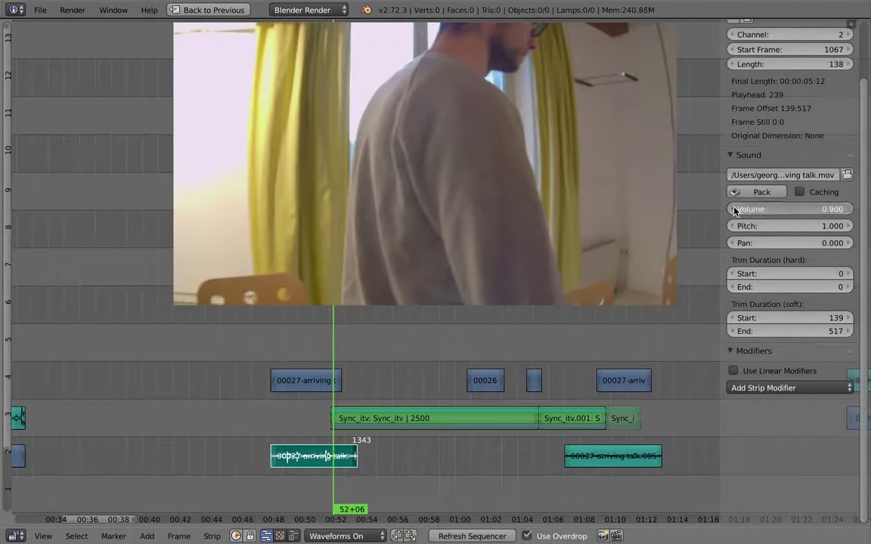
key(n)
click(319, 398)
key(alt+a)
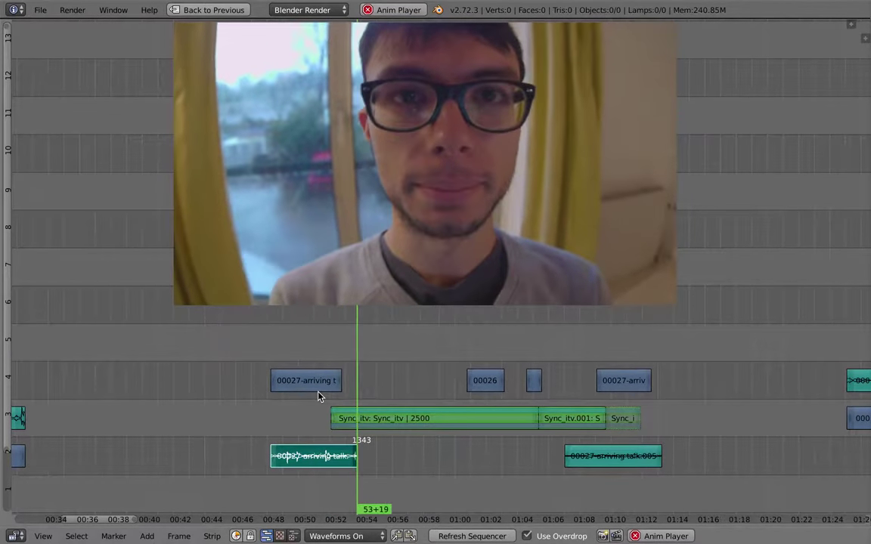
key(alt+a)
Place the playhead at 52+08 and keyframe the opening's channel 2 sound strip volume at 0.6 there
click(337, 433)
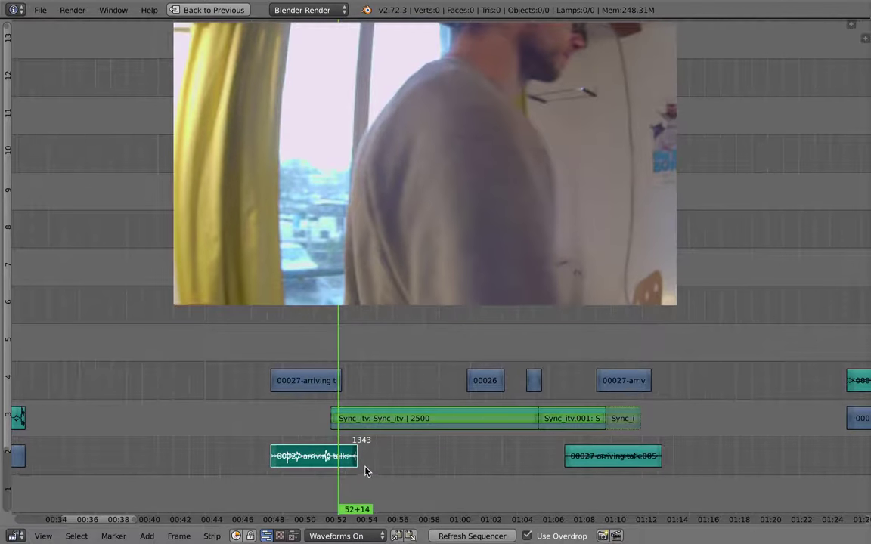
scroll(378, 464, up, 2)
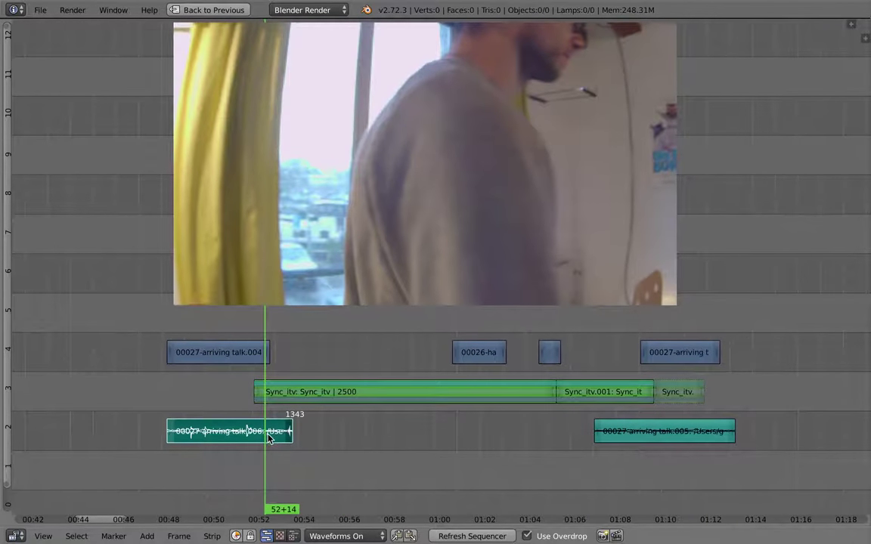
middle_drag(268, 438, 257, 432)
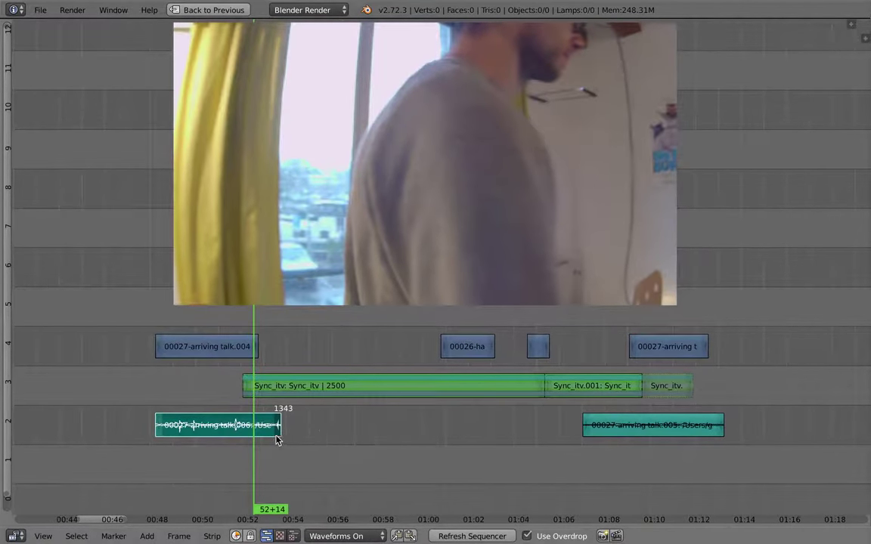
scroll(278, 441, up, 1)
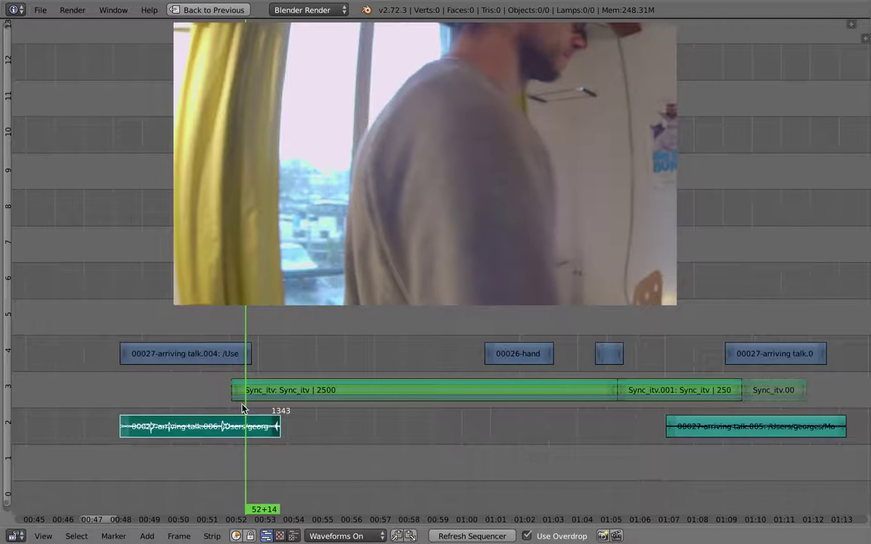
drag(242, 408, 238, 428)
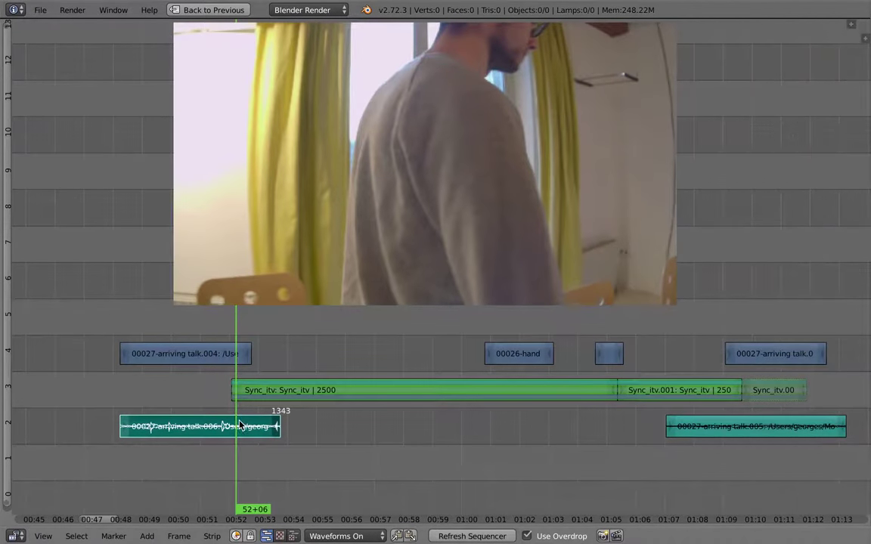
key(n)
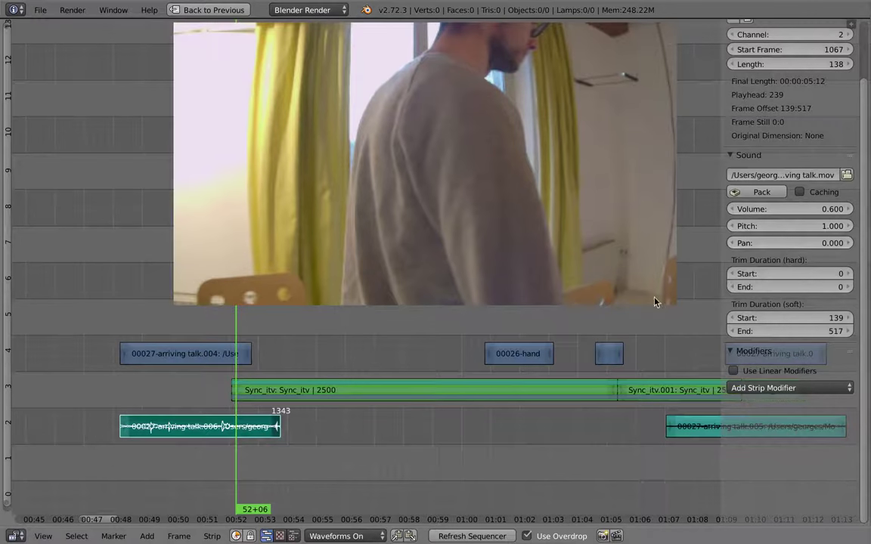
drag(239, 433, 242, 425)
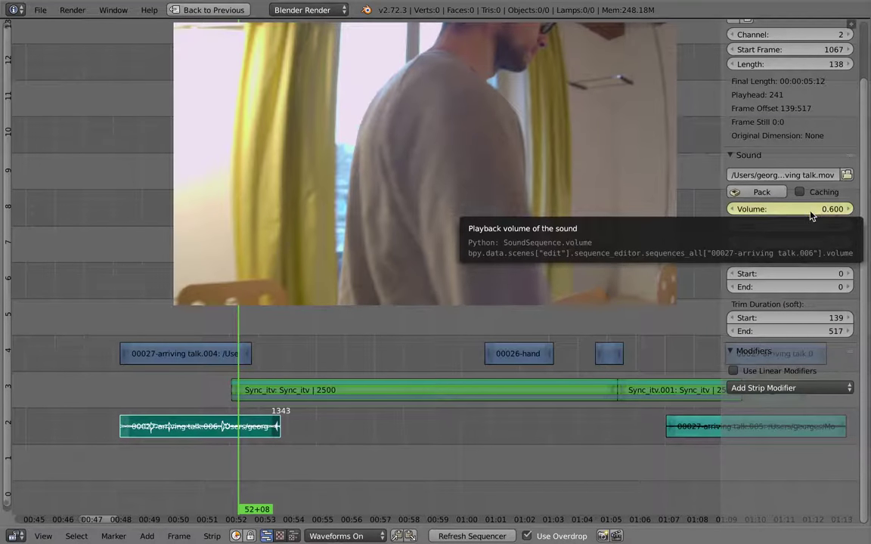
Keyframe the same sound strip's volume at 0 at its end, 53+19, and return the playhead to 52+08
drag(263, 392, 277, 396)
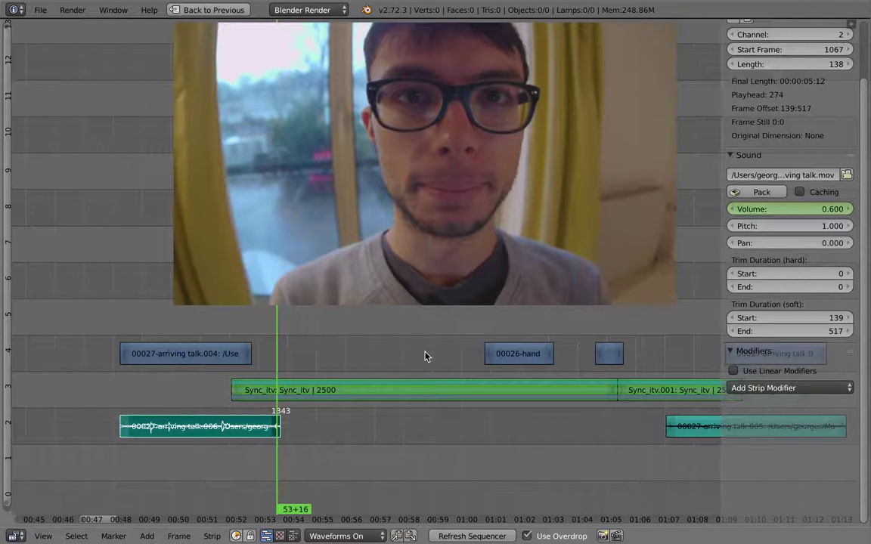
key(Page_Down)
key(Page_Up)
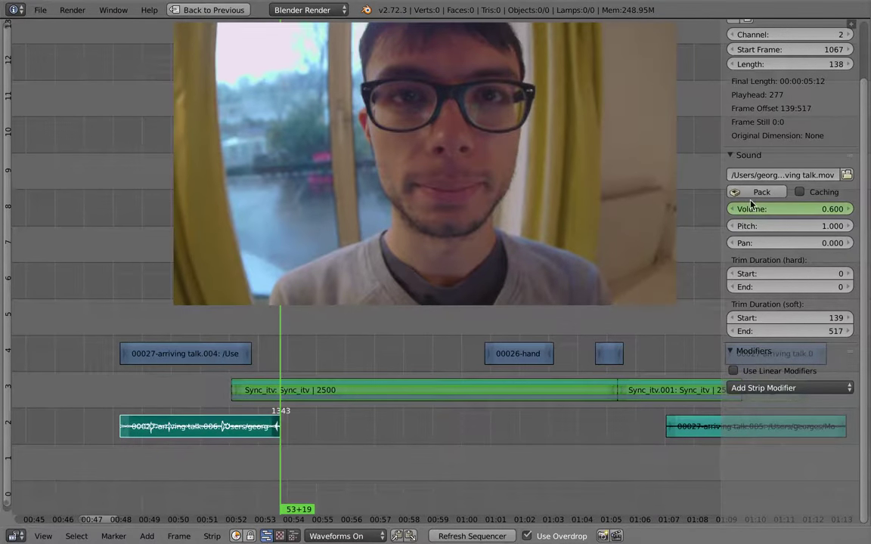
key(i)
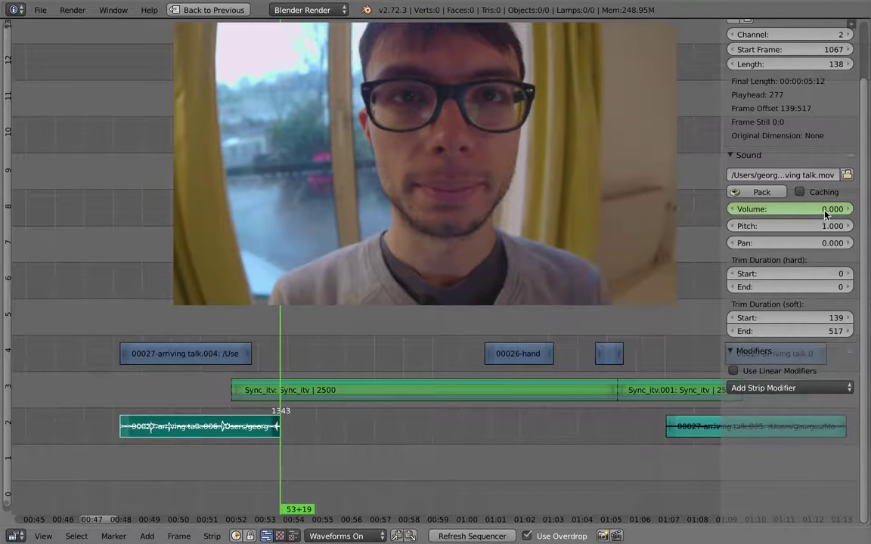
mouse_move(250, 387)
mouse_down()
mouse_move(238, 388)
mouse_move(253, 393)
mouse_up()
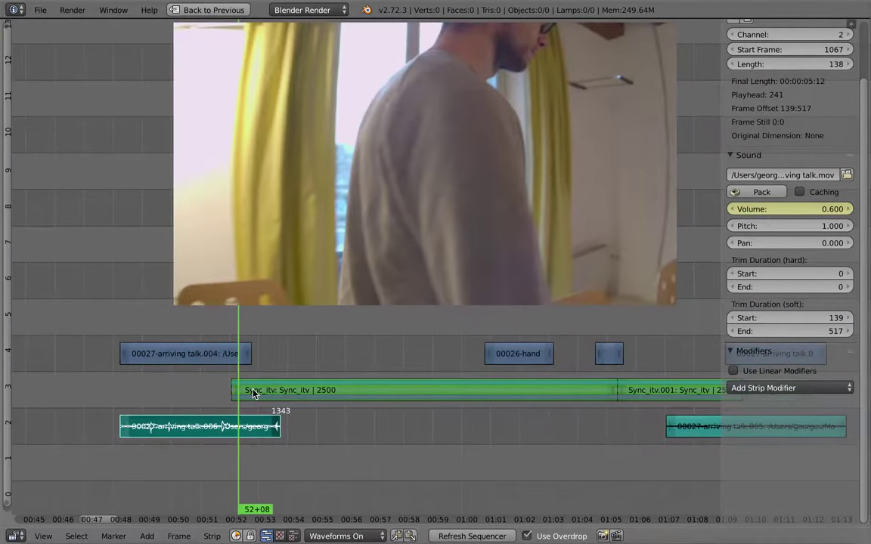
Switch to the Video Editing-fx layout and show the opening strips and the sound's full volume curve
key(F3)
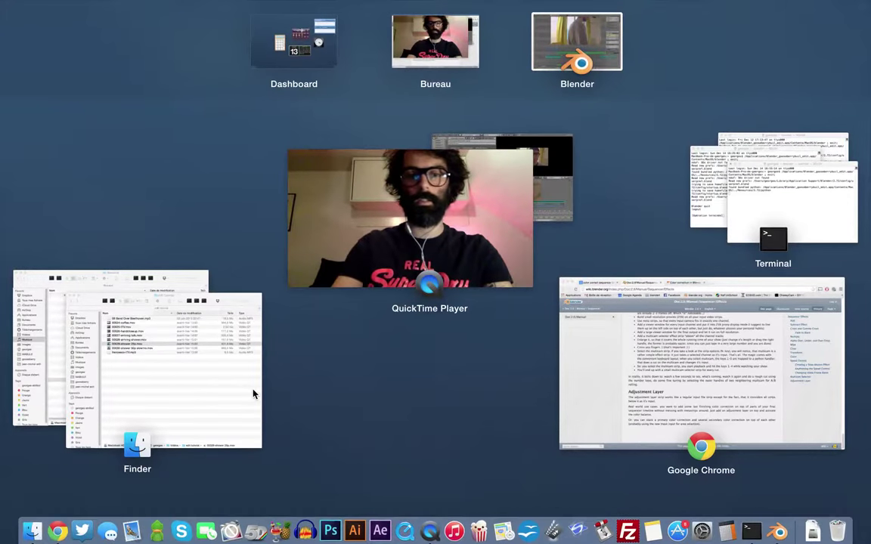
key(F3)
key(ctrl+Up)
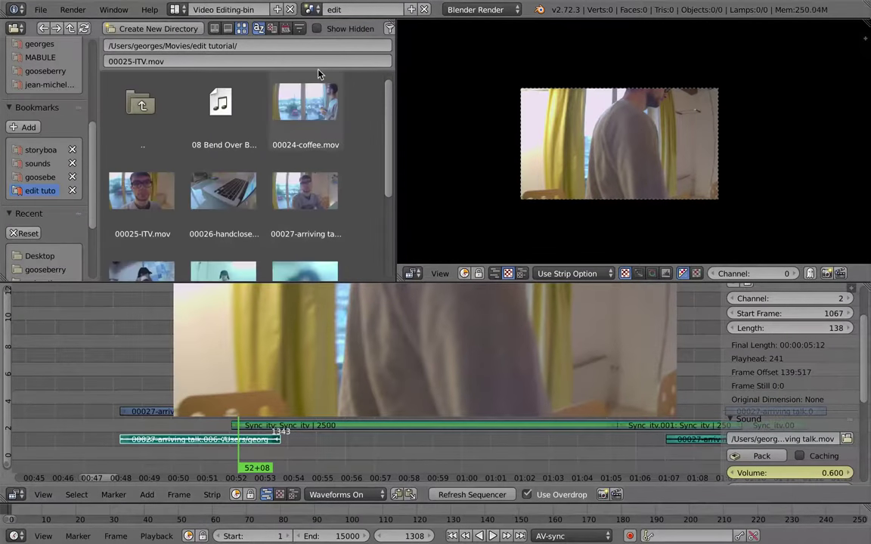
click(174, 9)
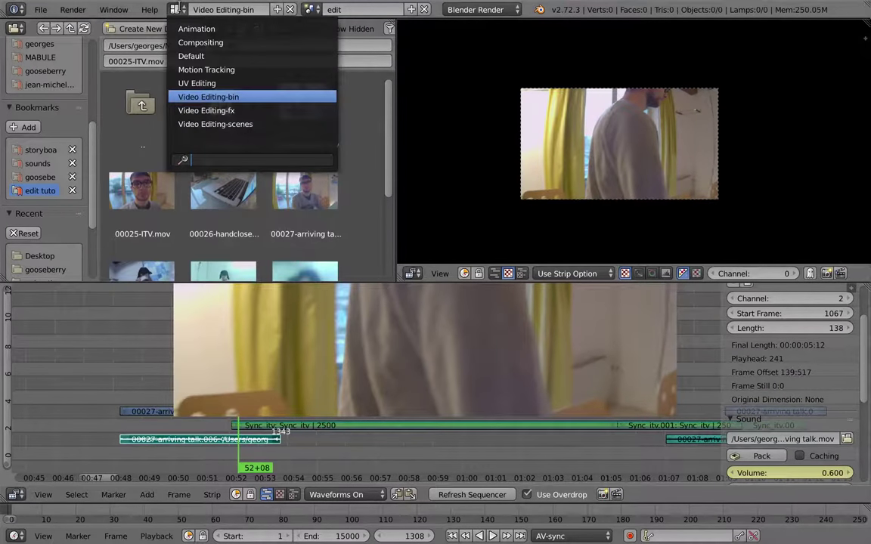
click(200, 110)
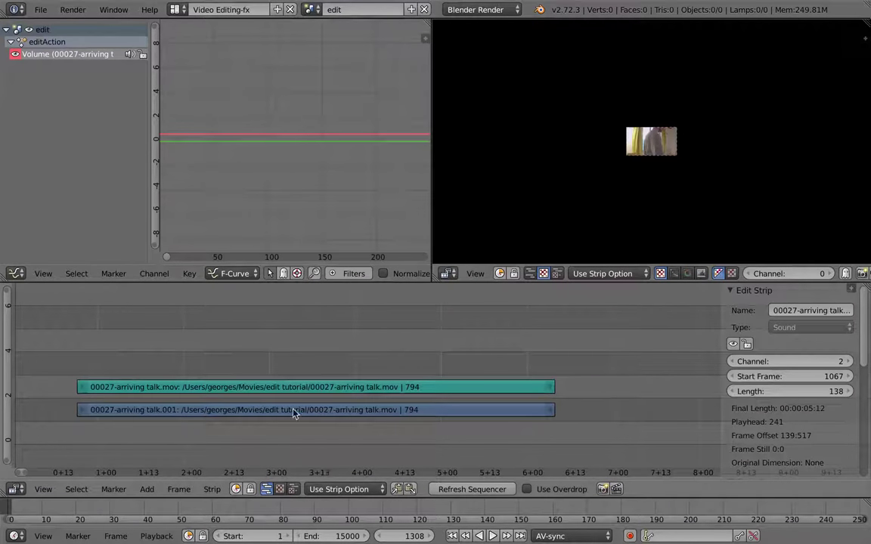
key(Home)
middle_drag(164, 372, 426, 372)
ctrl+middle_drag(426, 372, 427, 405)
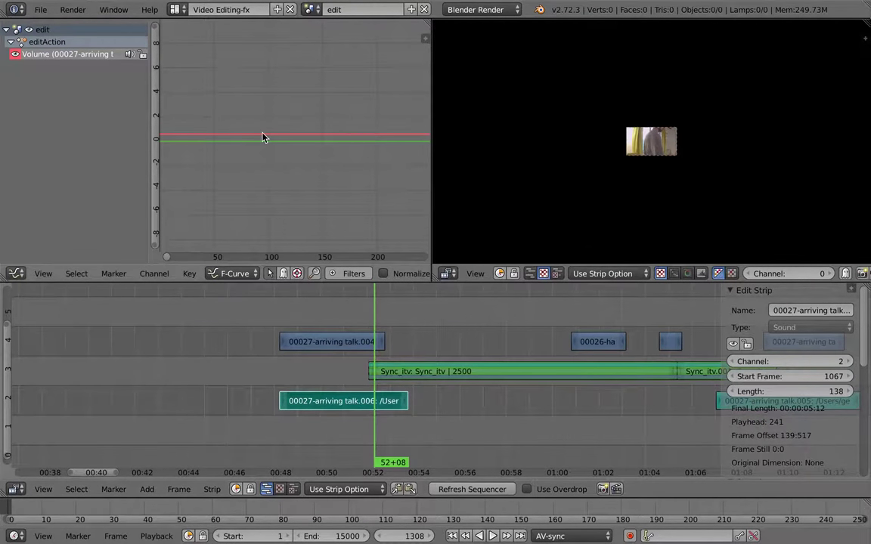
key(Home)
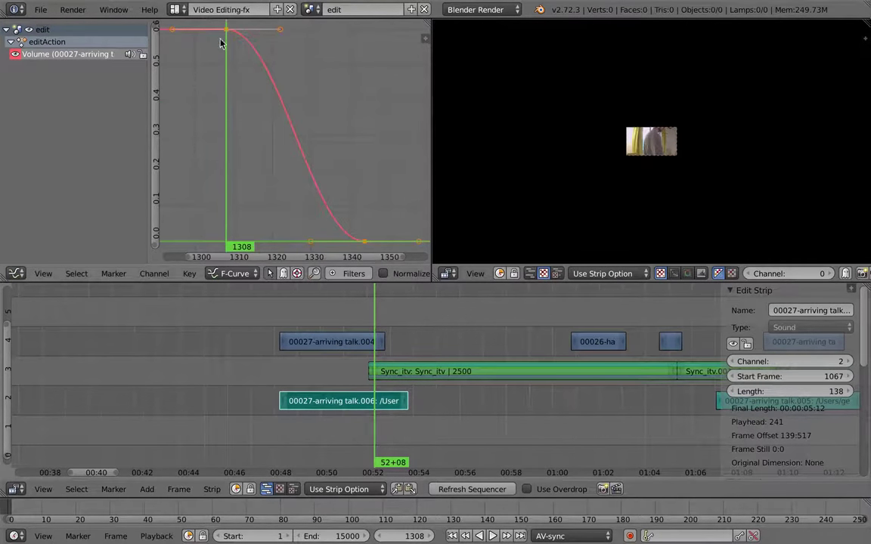
Enlarge the preview and reshape the volume fade by shortening the first keyframe's handles at 1308 and lengthening the last keyframe's handles
scroll(597, 193, up, 6)
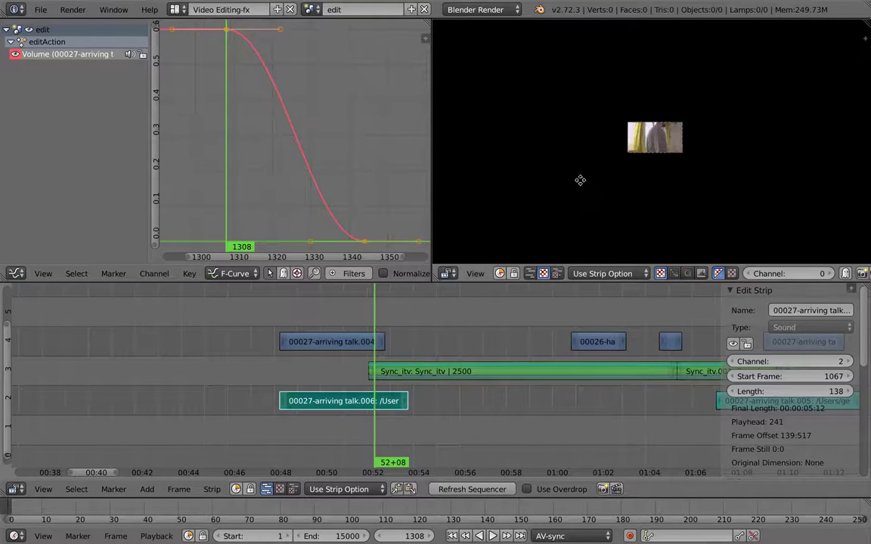
scroll(556, 180, up, 2)
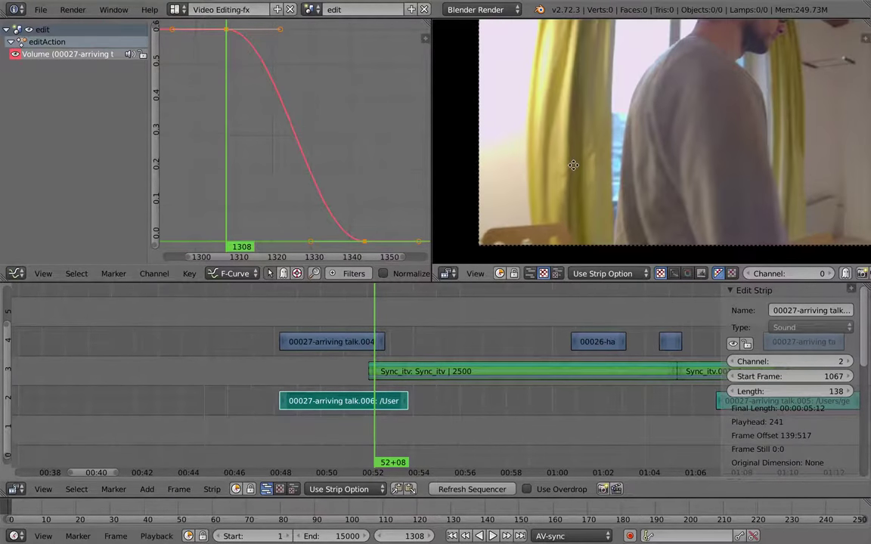
scroll(577, 169, down, 2)
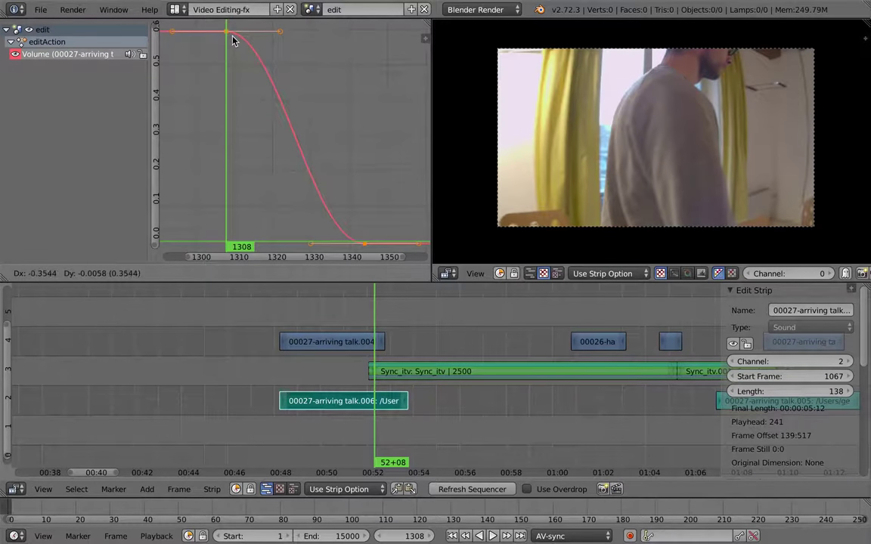
key(s)
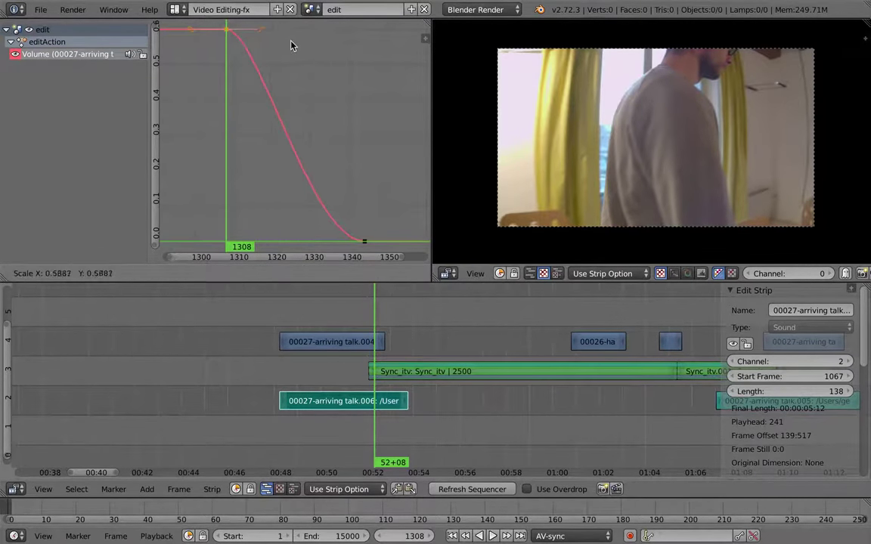
click(287, 43)
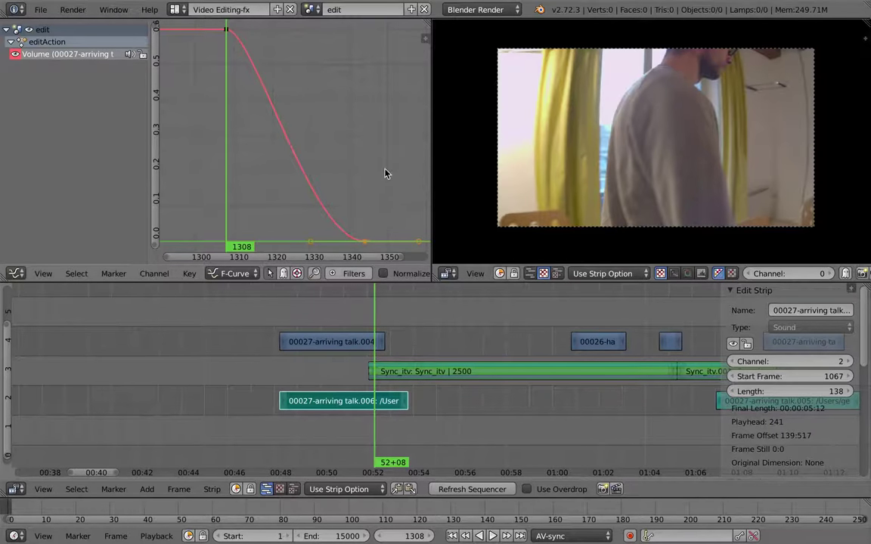
key(s)
click(384, 132)
key(s)
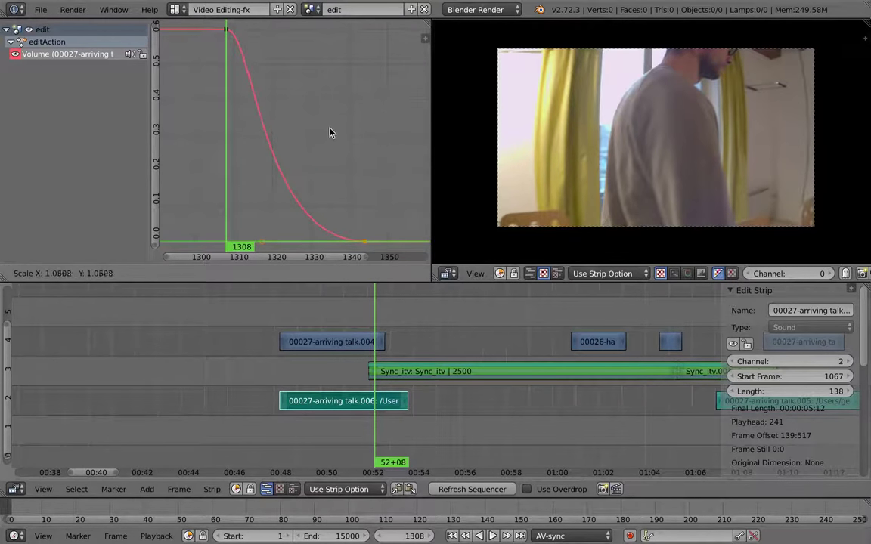
click(355, 193)
Return to the Video Editing-bin layout with the sequencer maximized and the strip properties hidden
click(174, 9)
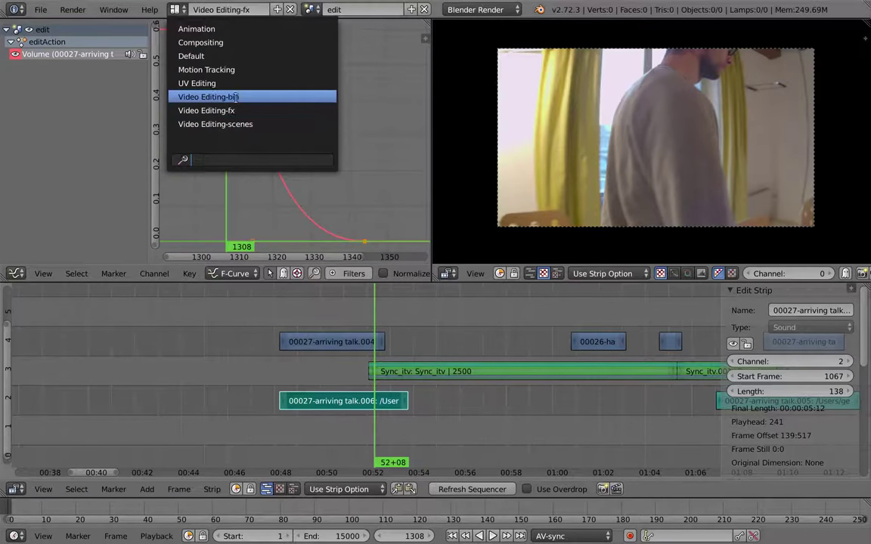
click(208, 97)
key(ctrl+Up)
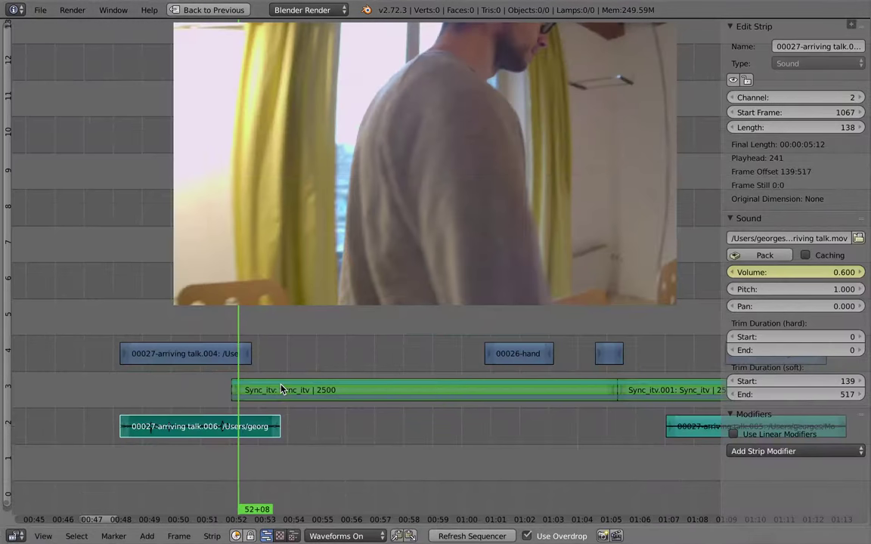
key(n)
Play back the faded opening transition and continue through the whole interview sequence to its end
key(alt+a)
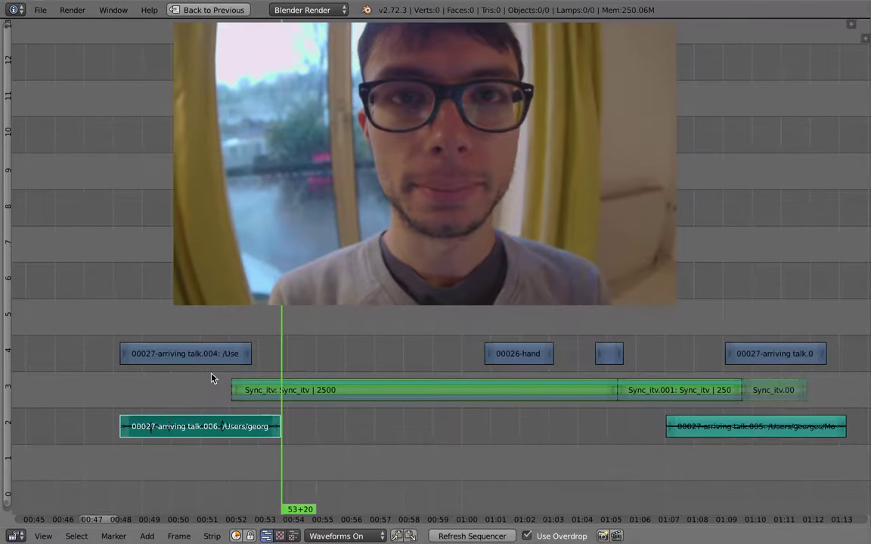
key(Escape)
key(alt+a)
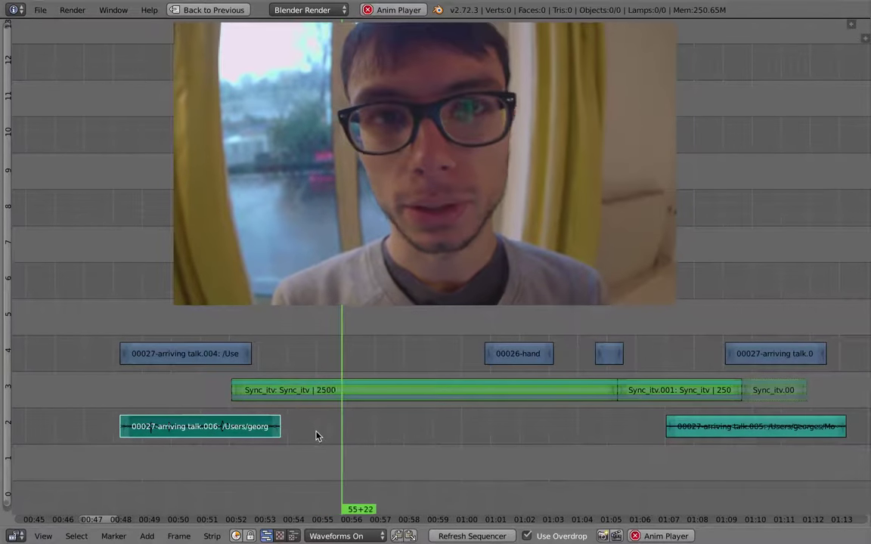
scroll(313, 455, down, 2)
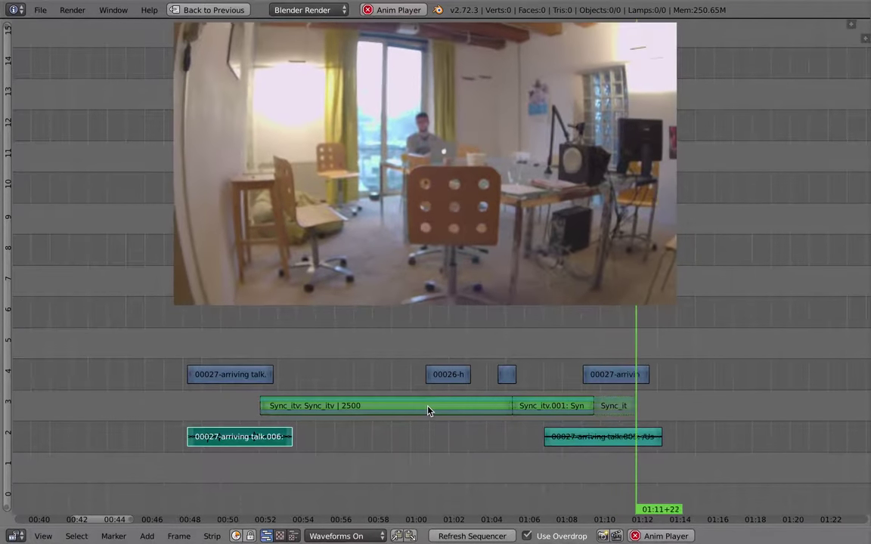
key(alt+a)
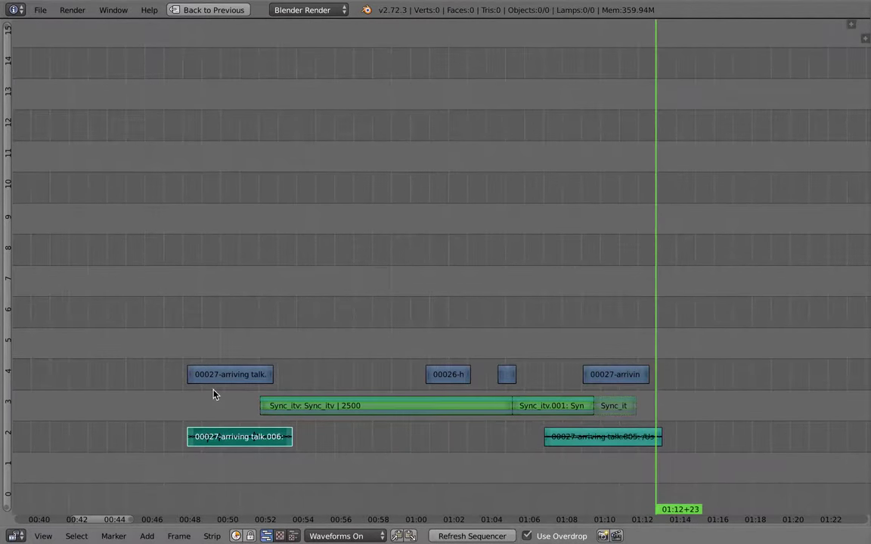
Scrub back through the interview edit and leave the playhead at 55+18 to review the opening strips
drag(214, 394, 402, 427)
ctrl+middle_drag(402, 428, 375, 419)
drag(358, 412, 307, 367)
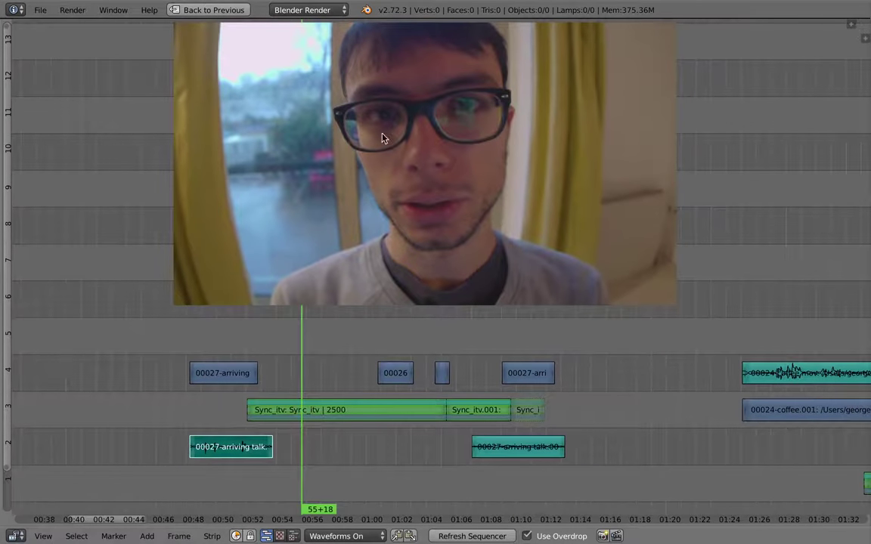
mouse_move(329, 386)
middle_down()
mouse_move(337, 362)
mouse_move(335, 400)
middle_up()
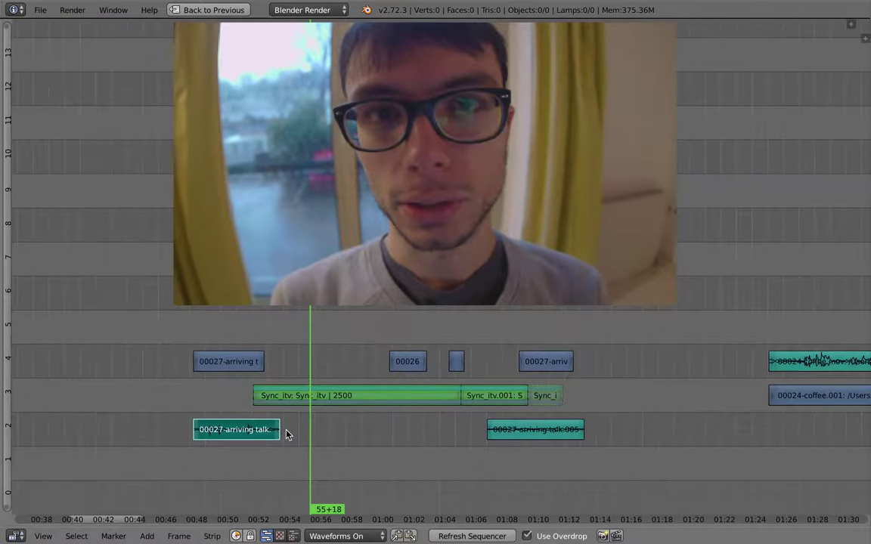
middle_drag(299, 432, 295, 431)
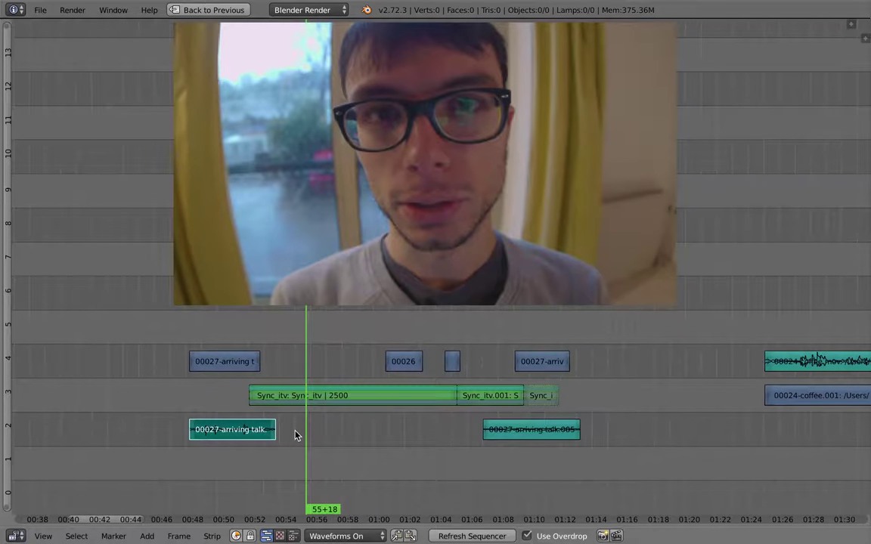
right_click(234, 361)
key(g)
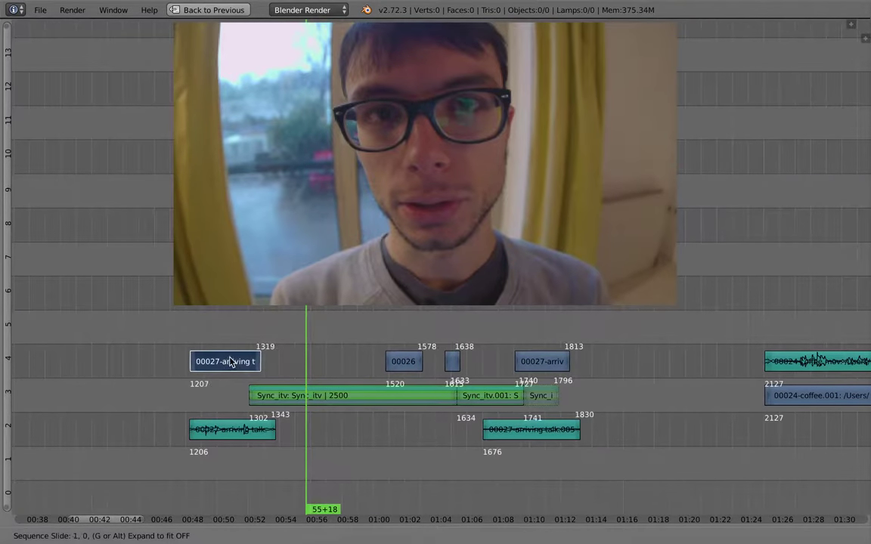
key(Escape)
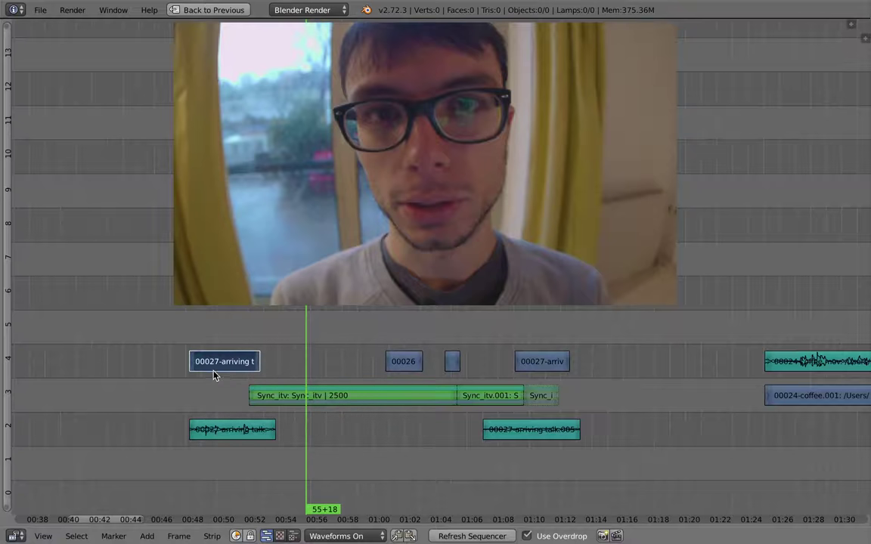
middle_drag(414, 405, 356, 410)
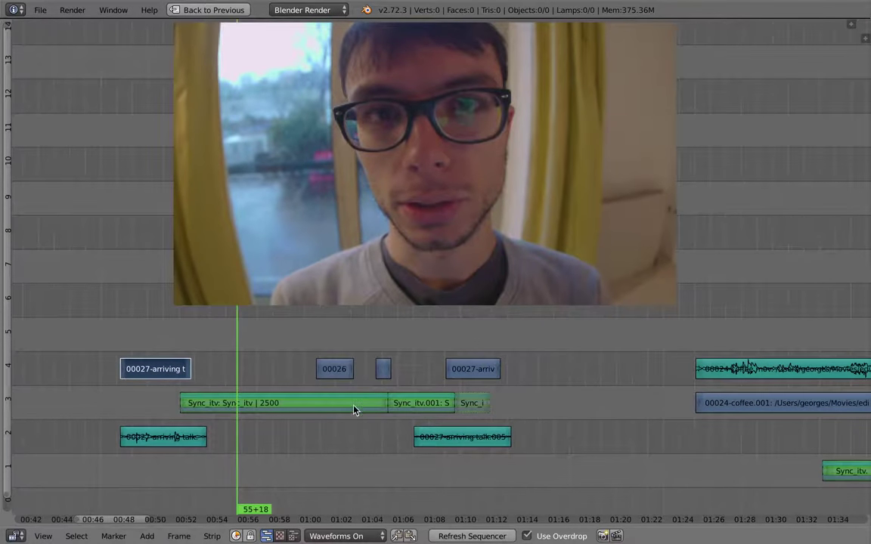
Set the playhead to 50+24 over the opening cutaway and select the first Sync_itv scene strip on channel 3
key(super+Tab)
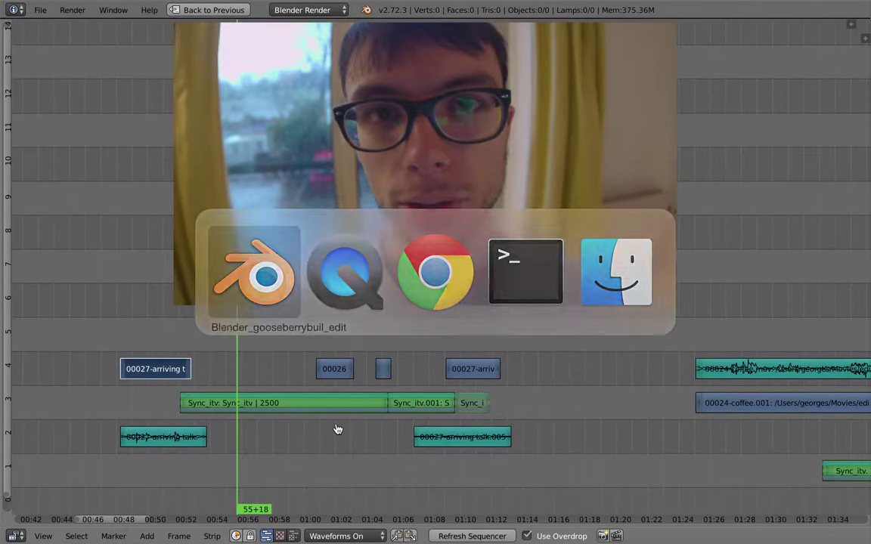
click(161, 380)
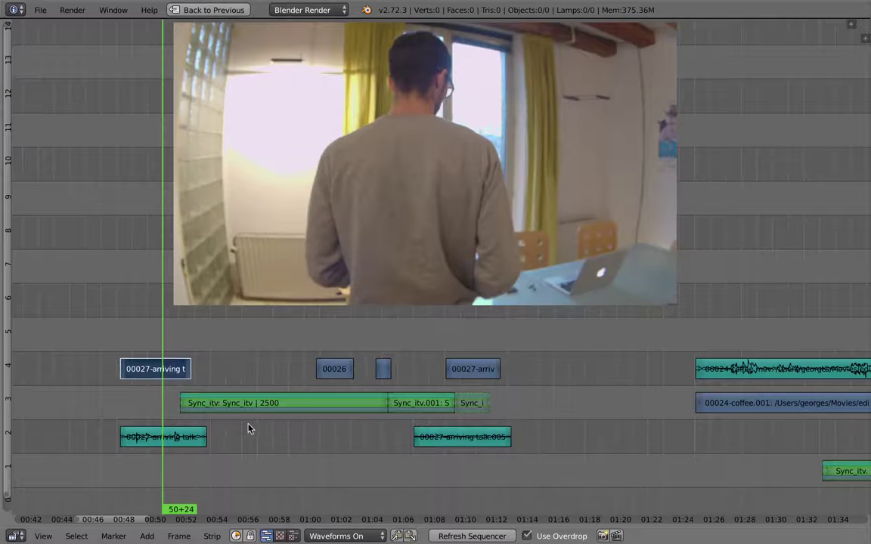
middle_drag(232, 449, 330, 425)
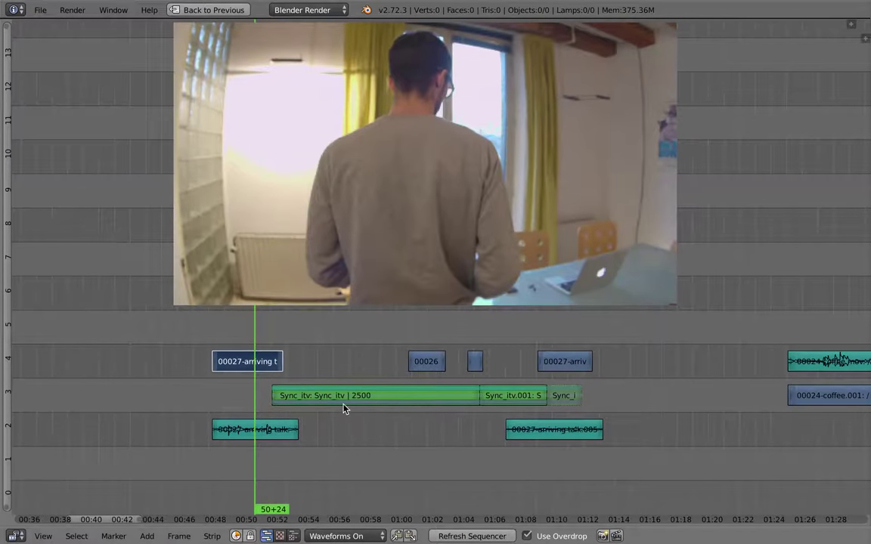
right_click(343, 404)
scroll(336, 406, up, 3)
scroll(336, 431, down, 1)
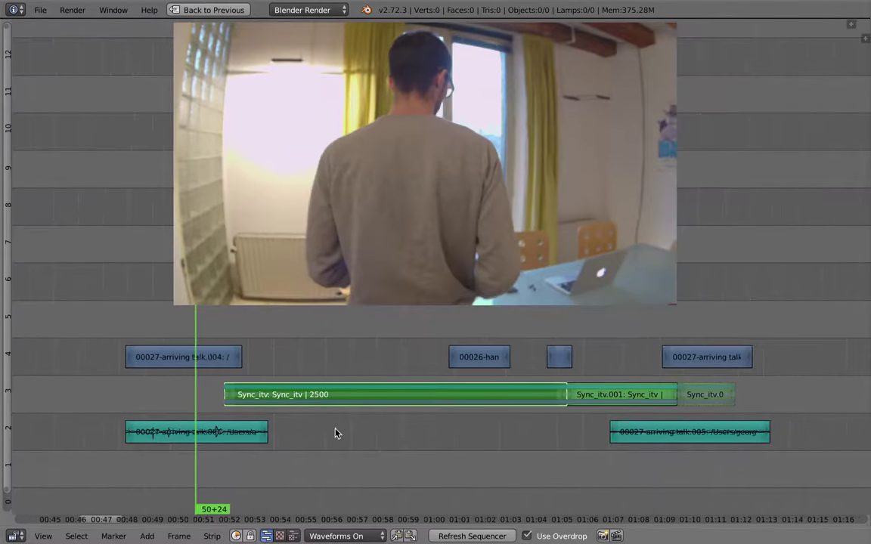
scroll(336, 433, down, 1)
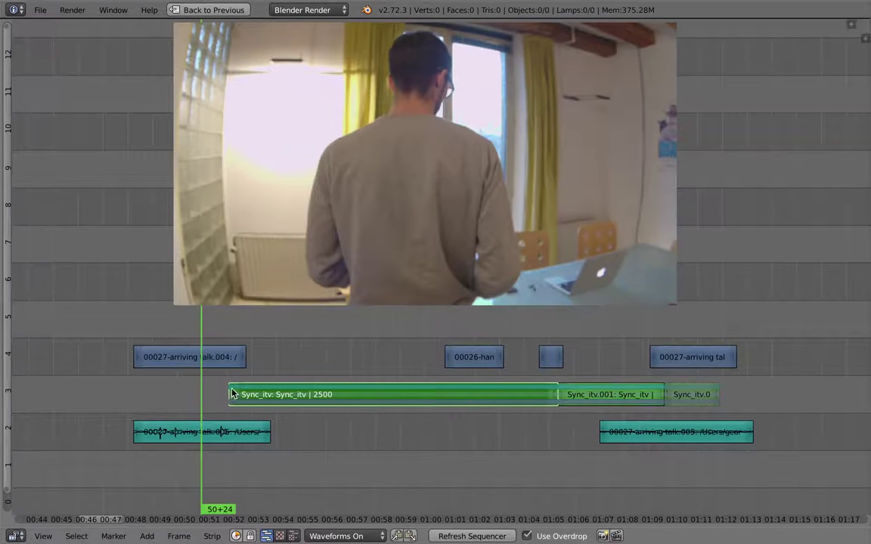
Play the first Sync_itv strip briefly from 52+01, and scrub along it to 01:00+02
mouse_move(232, 393)
mouse_down()
mouse_move(220, 390)
mouse_move(296, 395)
mouse_move(229, 398)
mouse_up()
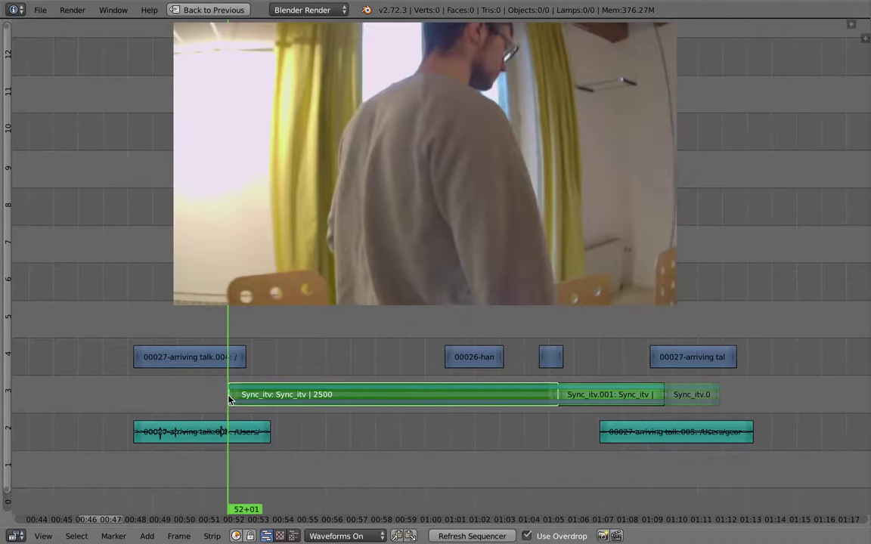
key(alt+a)
key(alt+a)
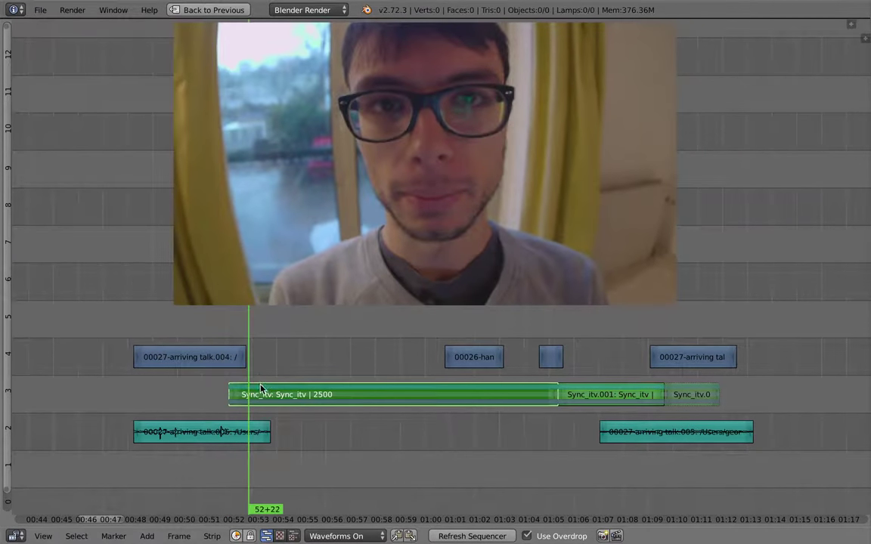
ctrl+middle_drag(307, 412, 313, 390)
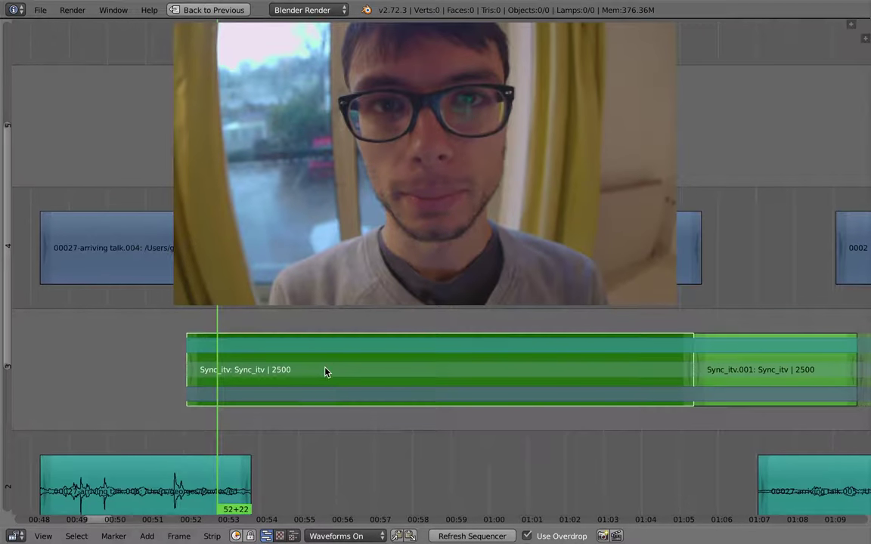
click(316, 378)
drag(513, 381, 492, 377)
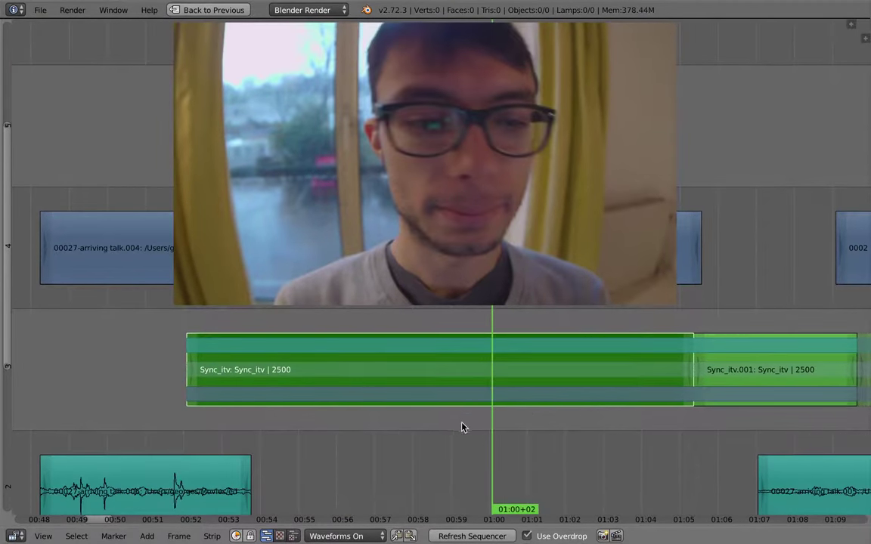
ctrl+middle_drag(461, 422, 462, 425)
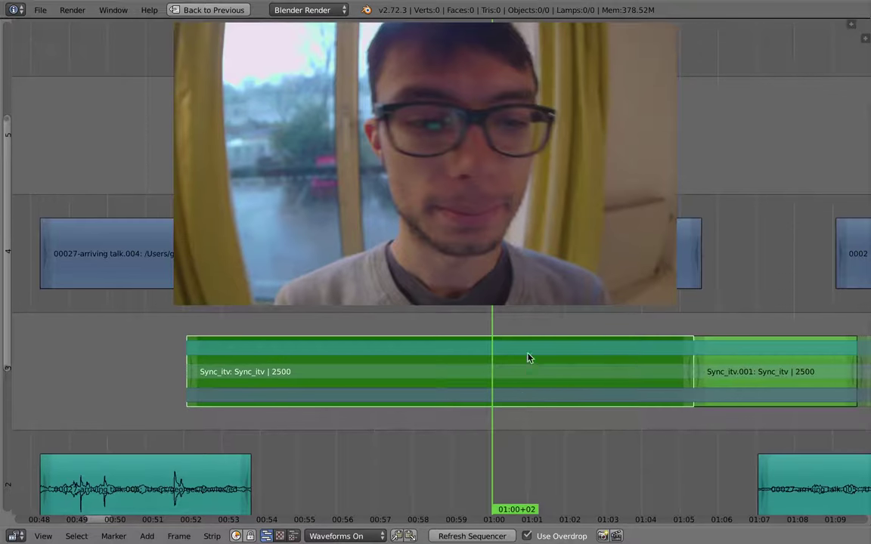
Switch to the Sync_itv scene and maximize its sequencer with all the synced interview strips in view
key(ctrl+Up)
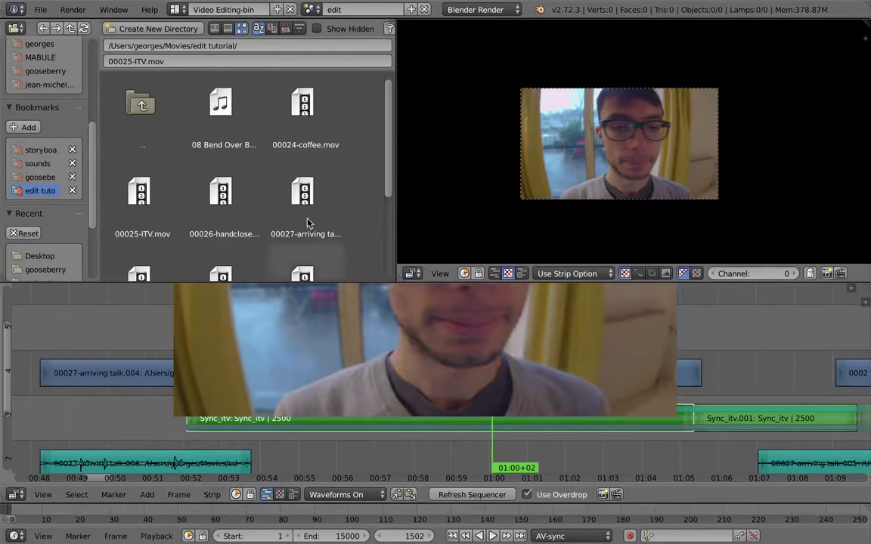
click(310, 9)
click(327, 43)
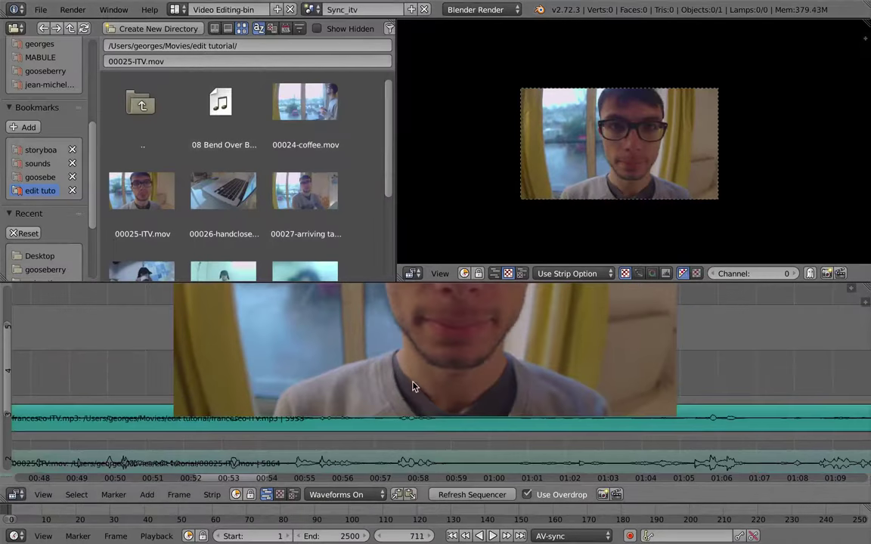
key(ctrl+Up)
ctrl+middle_drag(437, 437, 385, 445)
middle_drag(394, 416, 370, 320)
ctrl+middle_drag(377, 442, 361, 453)
Cut the 00025-ITV video strip on channel 1 at frame 711 and again at 39+10
right_click(367, 458)
key(k)
drag(346, 446, 357, 453)
key(k)
Duplicate the middle 00025-ITV segment twice, placing both copies on channel 4, and scrub to 29+21
right_click(351, 459)
key(shift+d)
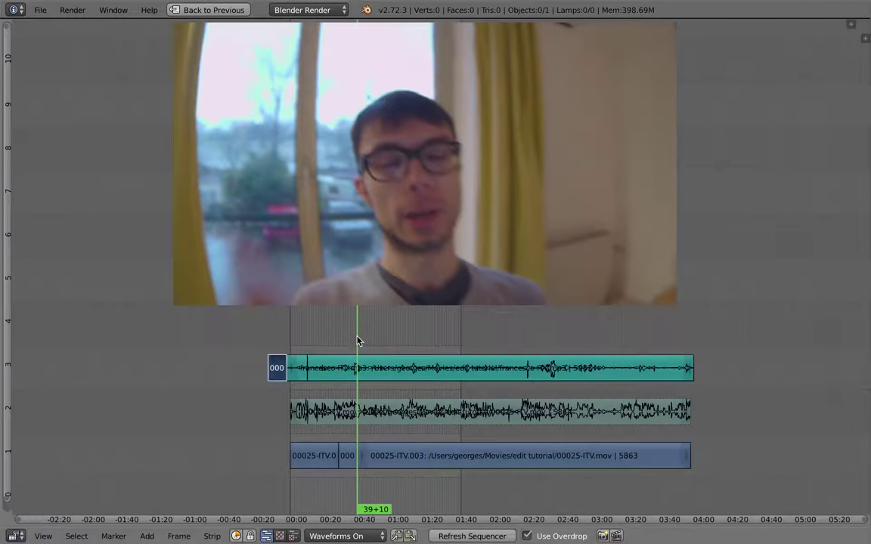
click(295, 342)
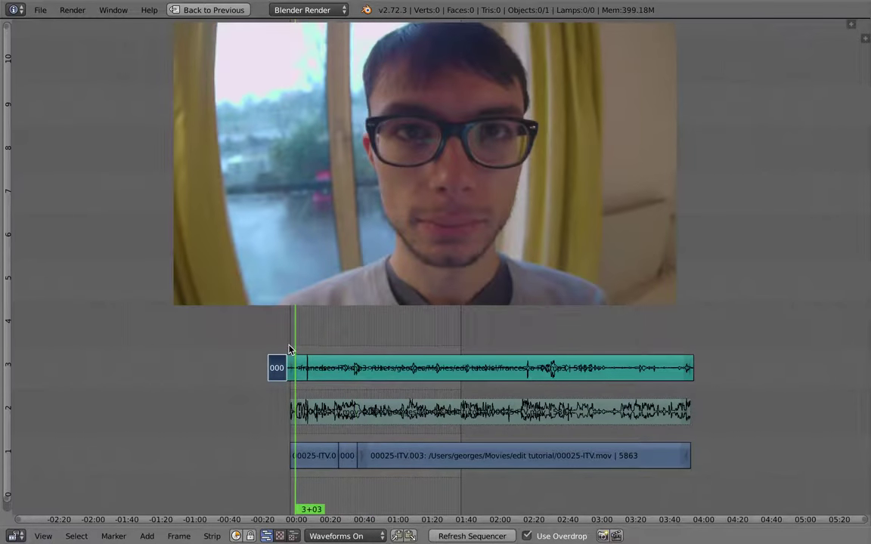
key(g)
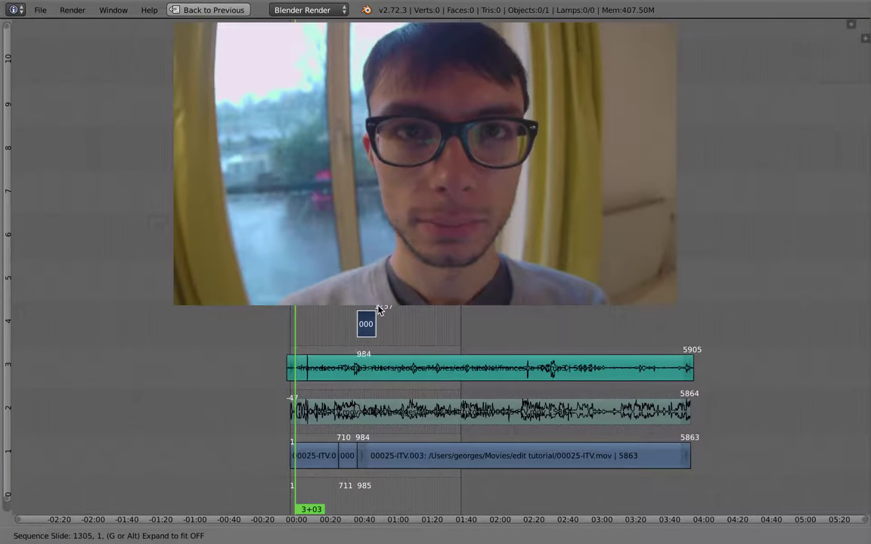
click(379, 309)
key(shift+d)
click(329, 337)
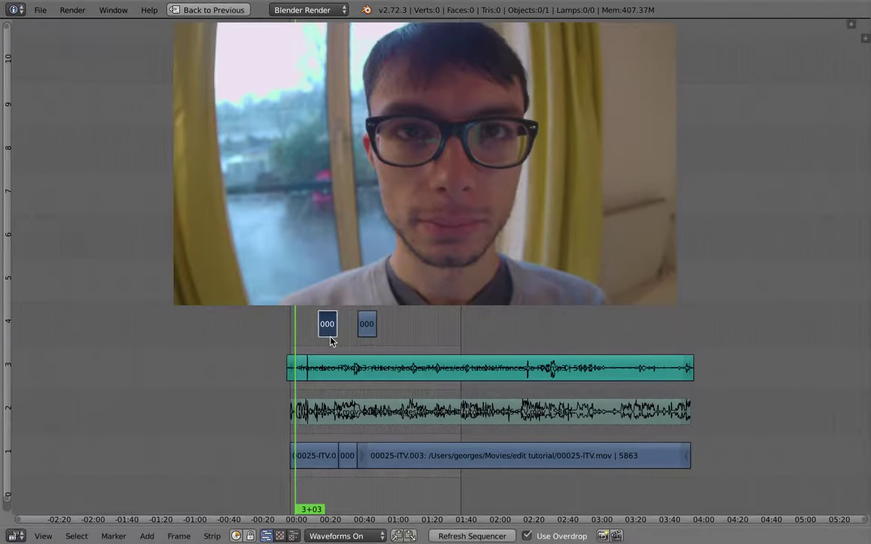
drag(318, 353, 339, 324)
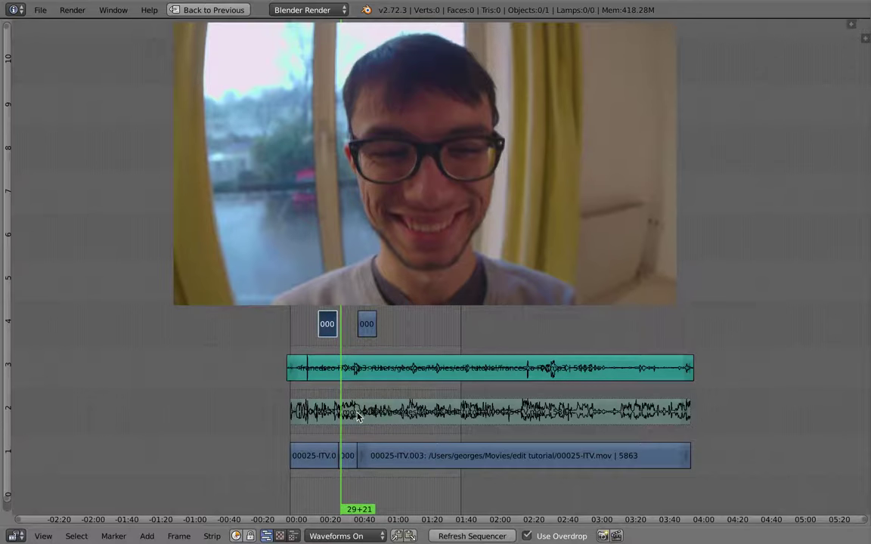
Return to the edit scene and maximize the sequencer around the interview strips on channel 3
key(ctrl+Up)
click(309, 9)
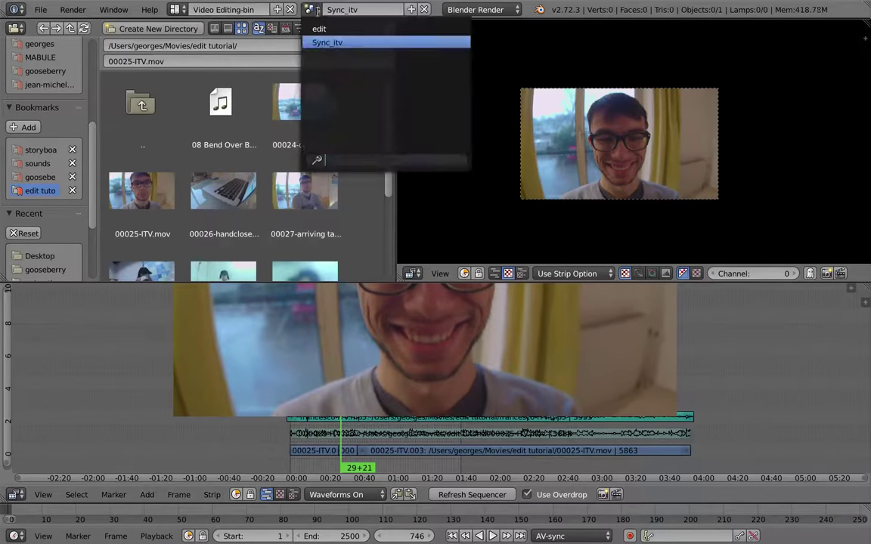
click(319, 30)
key(ctrl+Up)
scroll(507, 394, up, 6)
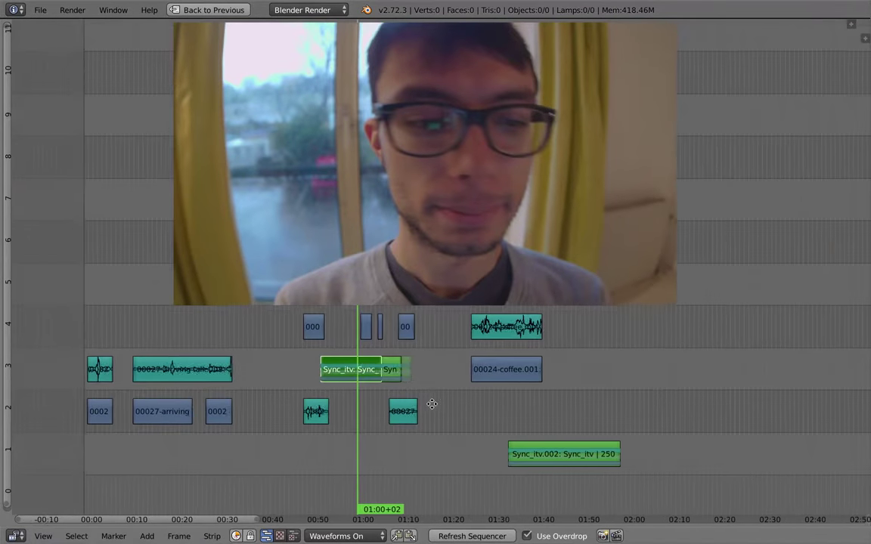
middle_drag(529, 380, 519, 447)
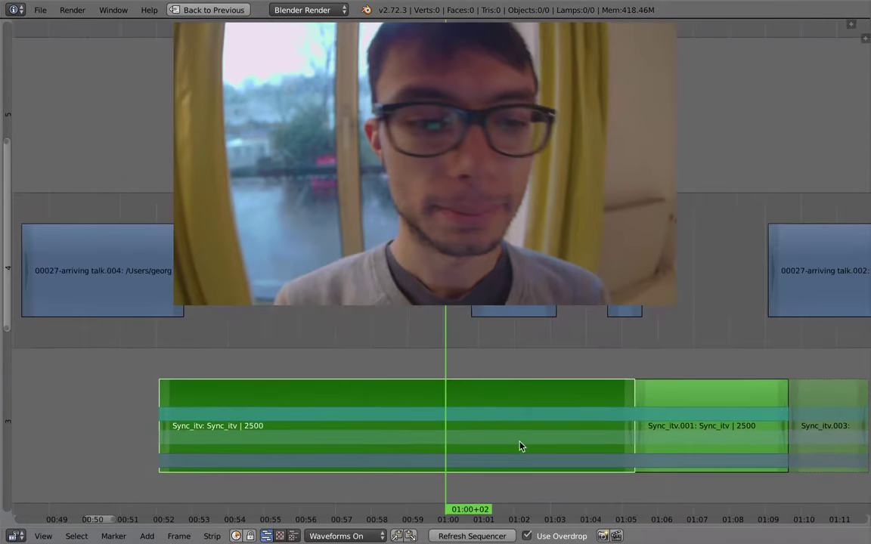
Try slipping the footage inside the first Sync_itv strip while keeping its cut points in place
key(s)
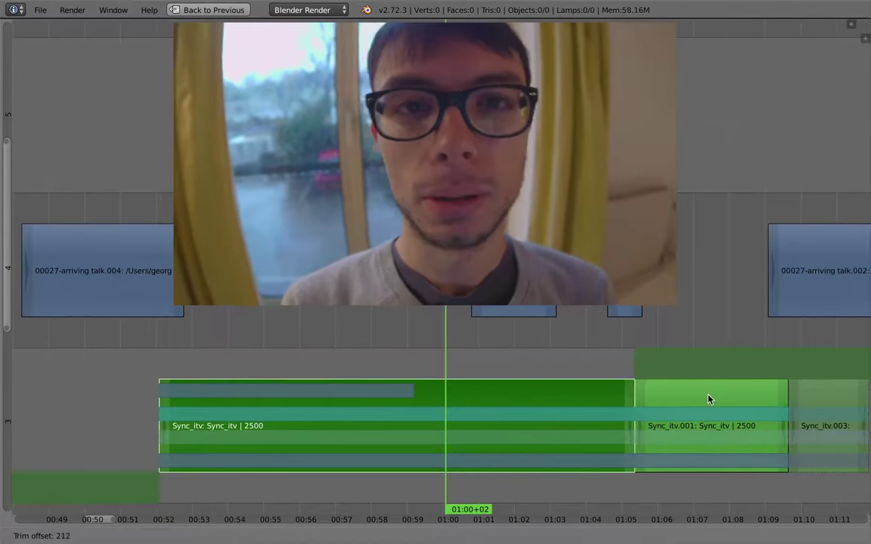
right_click(690, 395)
ctrl+middle_drag(555, 427, 539, 447)
Duplicate the first Sync_itv strip and place the copy on channel 7, well past the end of the edit
key(shift+d)
click(772, 237)
middle_drag(784, 315, 448, 469)
key(g)
click(787, 401)
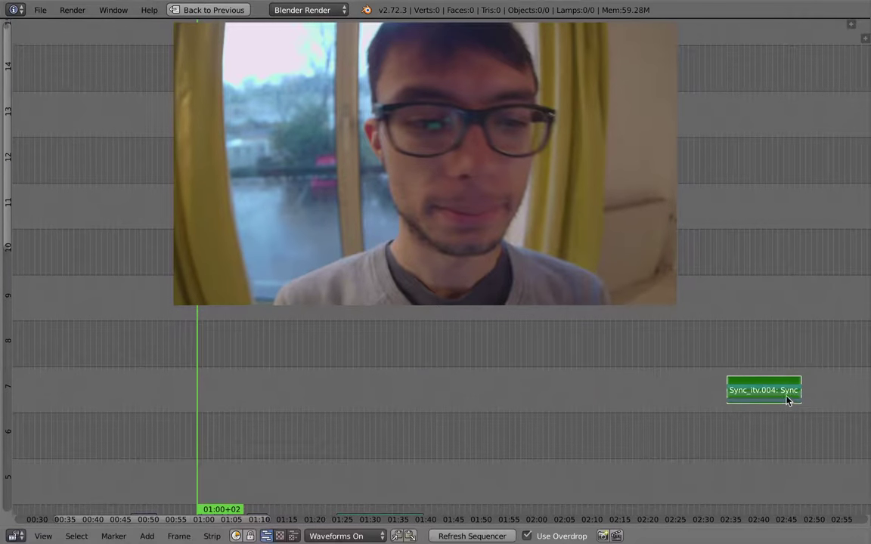
key(g)
right_click(681, 395)
Extend the start of the duplicated Sync_itv strip on channel 7 back to frame 2606
key(a)
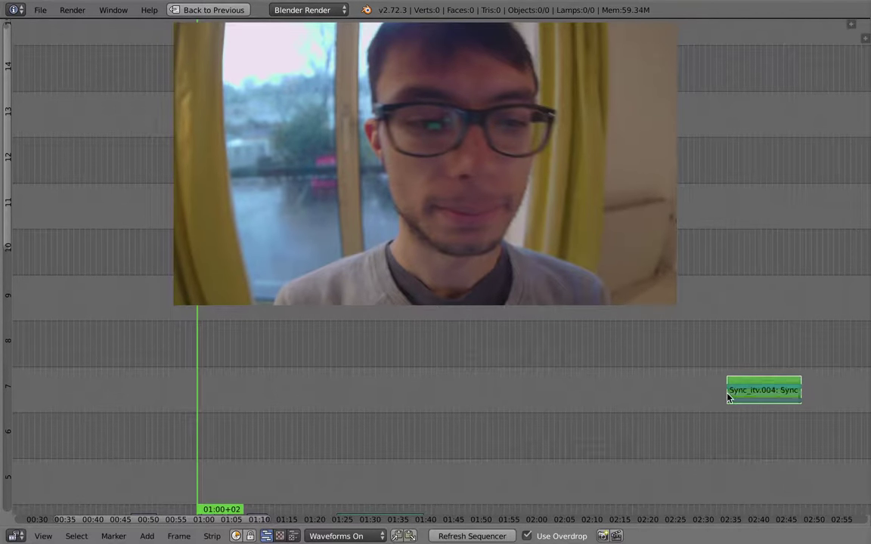
right_click(728, 392)
key(g)
click(392, 414)
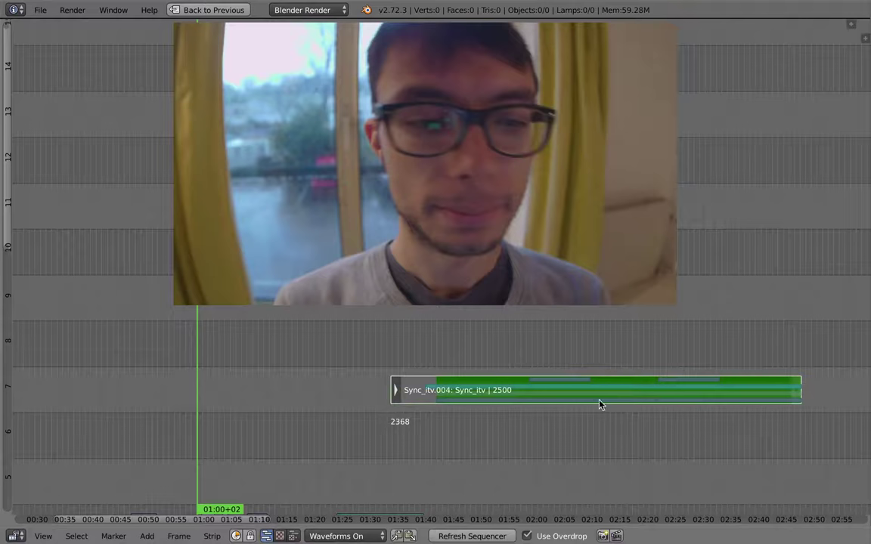
key(g)
click(534, 417)
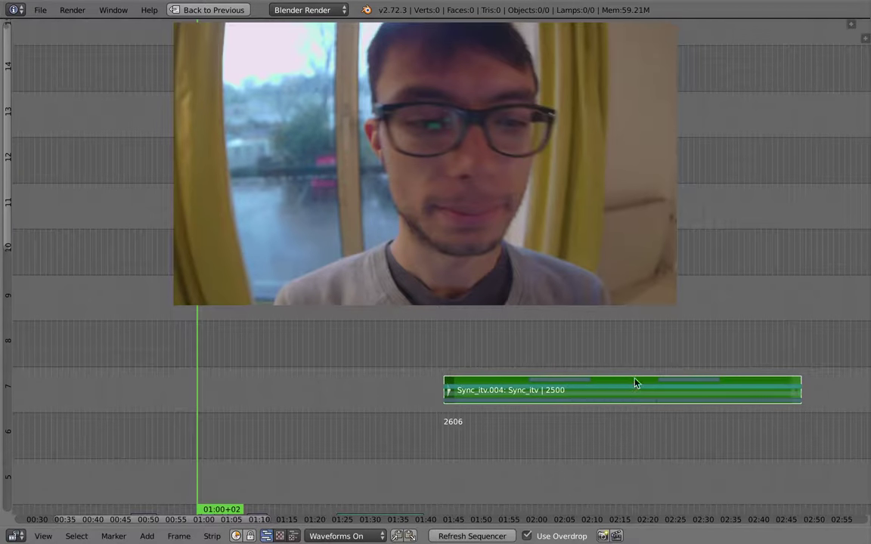
Scrub through the extended Sync_itv copy on channel 7 to examine the channel 4 segments nested in it
mouse_move(586, 408)
mouse_down()
mouse_move(579, 394)
mouse_move(600, 379)
mouse_move(590, 392)
mouse_up()
ctrl+middle_drag(610, 411, 610, 401)
middle_drag(600, 428, 572, 480)
drag(580, 409, 536, 446)
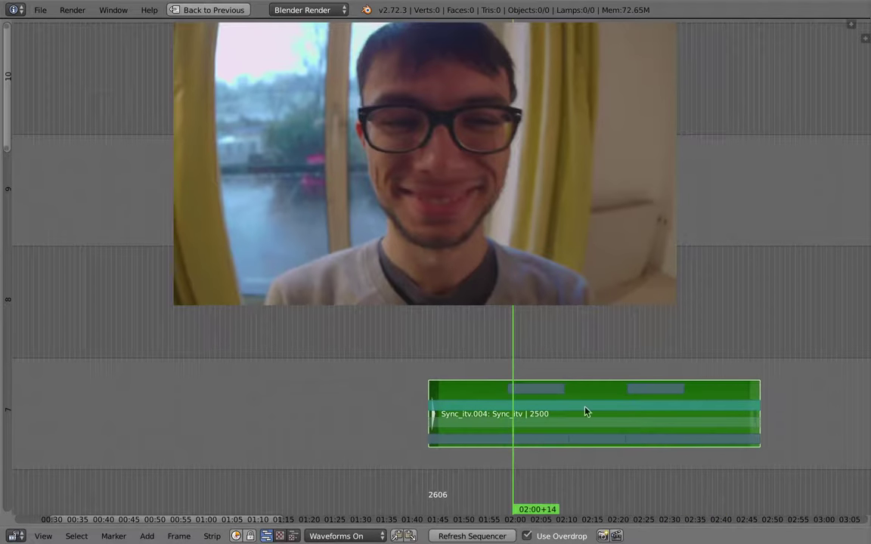
Play back the main interview edit around 58+22, and again from the start of its opening cutaway
ctrl+middle_drag(520, 444, 507, 464)
middle_drag(460, 449, 673, 272)
click(470, 433)
key(alt+a)
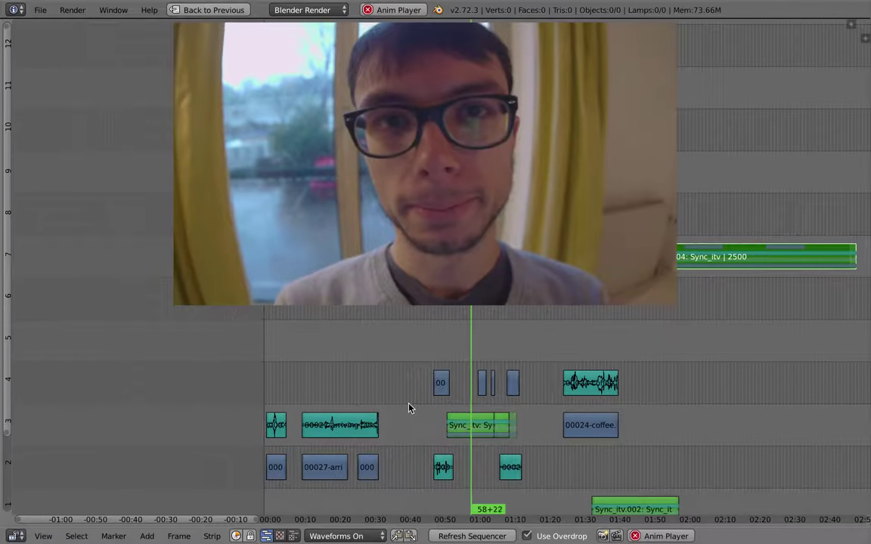
key(alt+a)
middle_drag(408, 409, 334, 389)
mouse_move(333, 389)
mouse_down()
mouse_move(423, 398)
mouse_move(335, 389)
mouse_up()
key(alt+a)
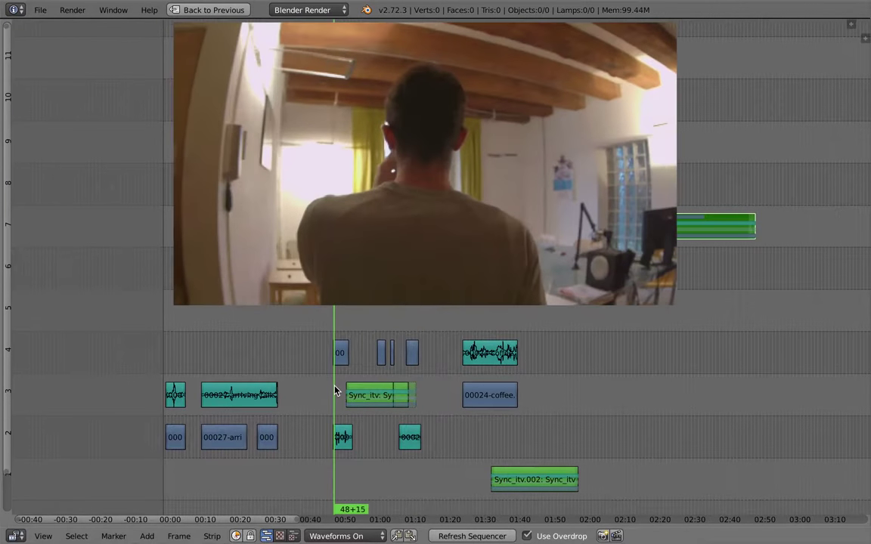
key(Escape)
key(alt+a)
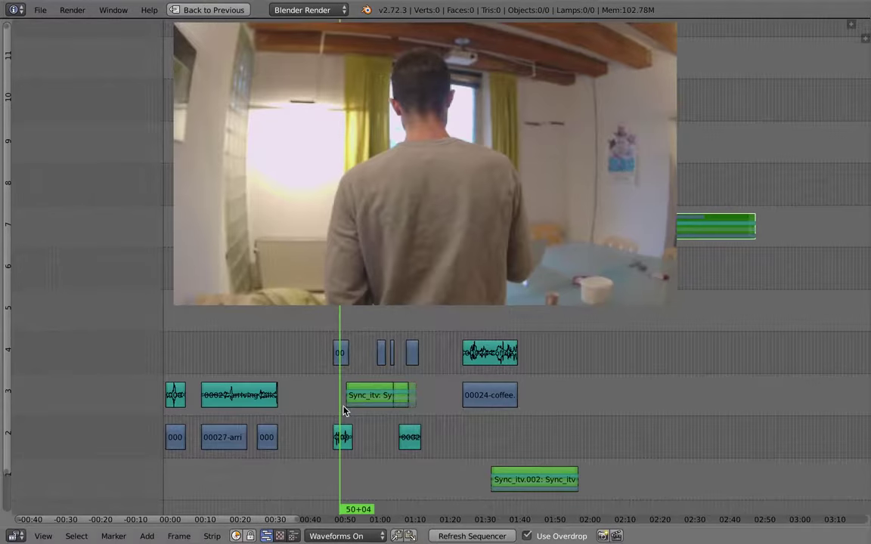
Save the project to the Desktop as test_edit1.blend
key(ctrl+s)
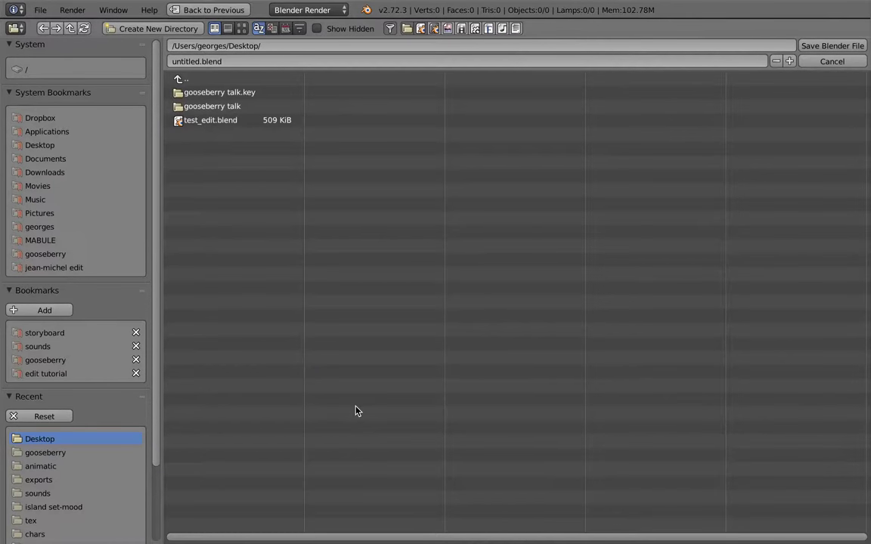
click(223, 122)
key(KP_Add)
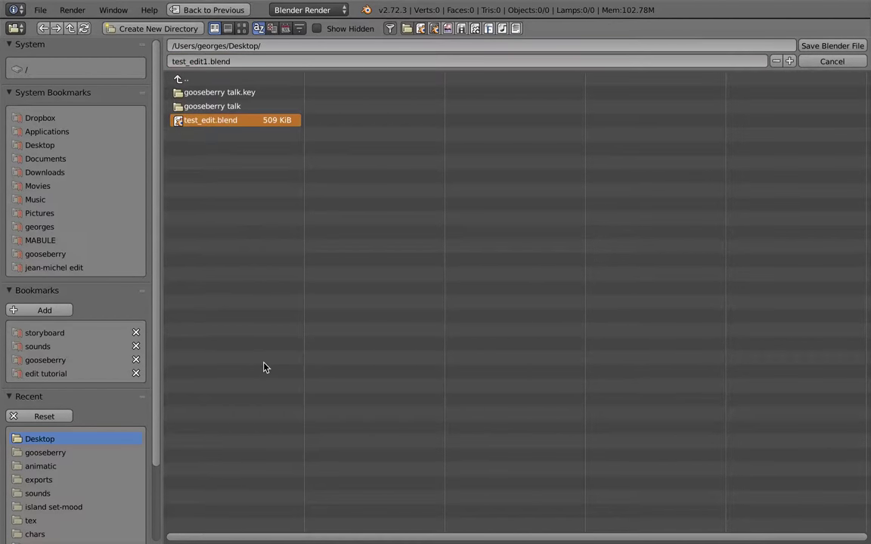
key(Return)
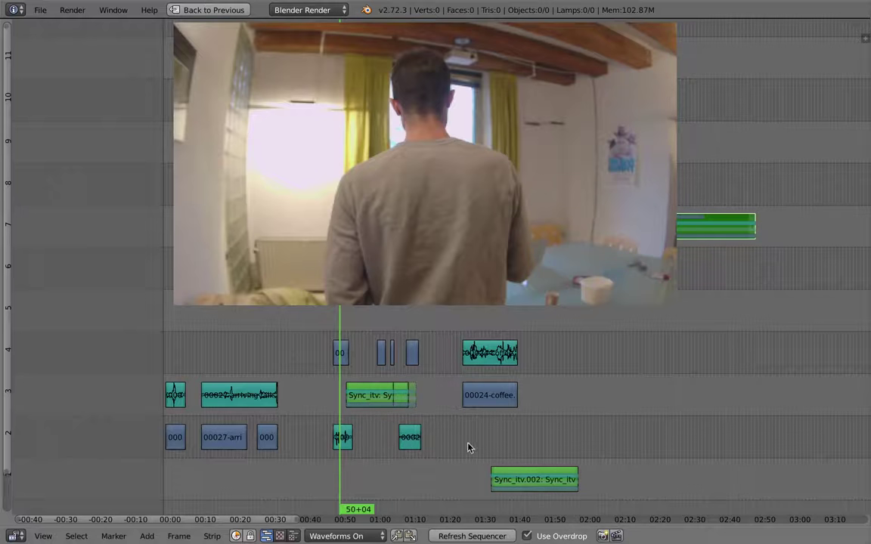
Frame all strips of the edit and restore the full Video Editing-bin layout
key(Home)
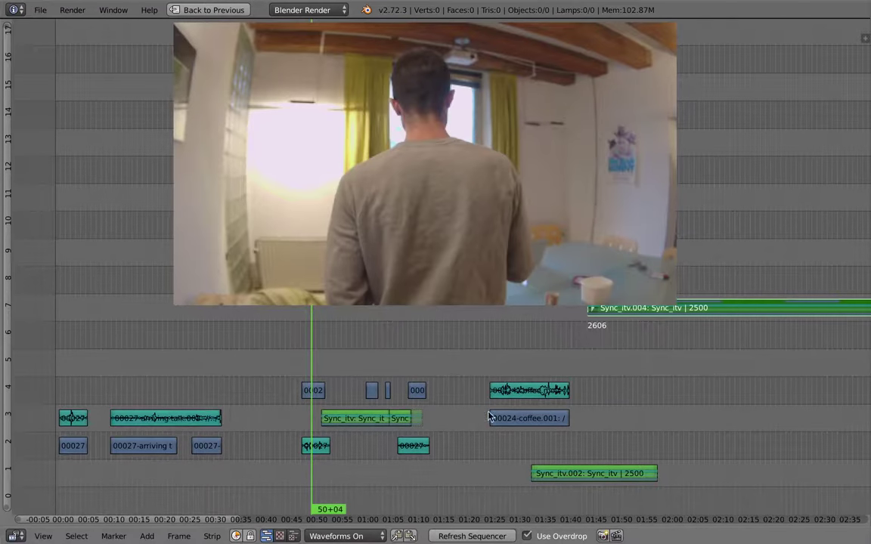
middle_drag(488, 413, 474, 409)
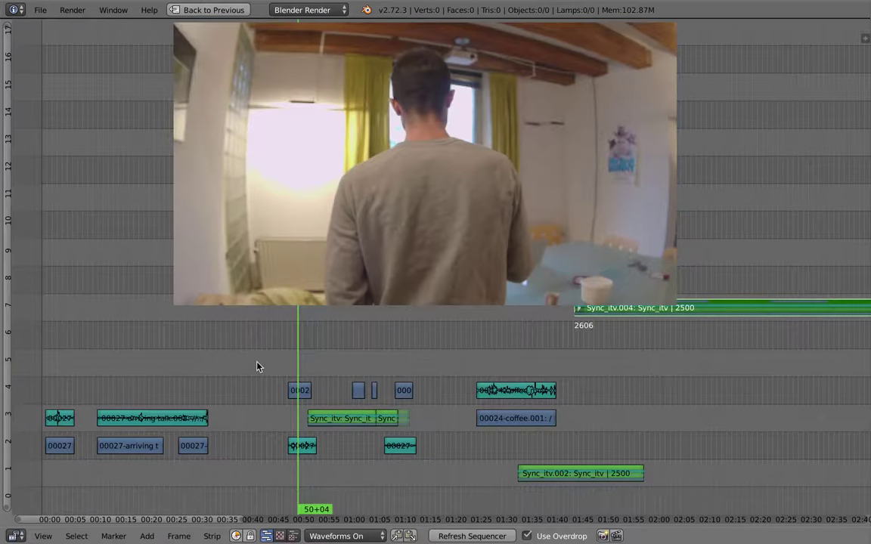
key(ctrl+Up)
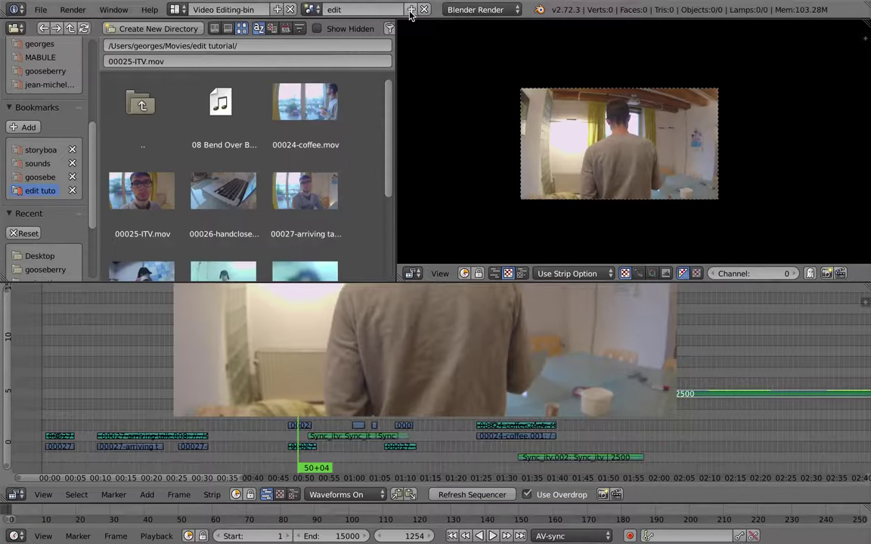
Create a new empty scene and name it editing musicvideo
click(411, 9)
click(411, 9)
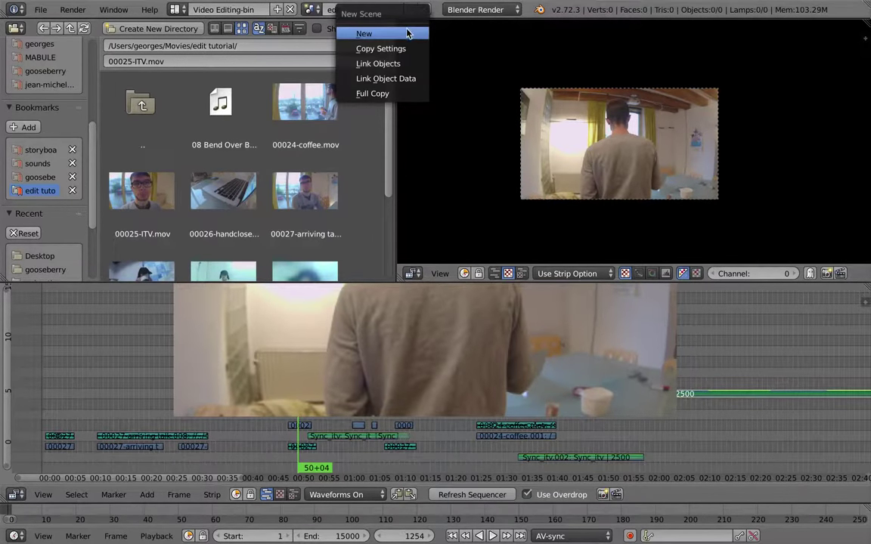
click(368, 33)
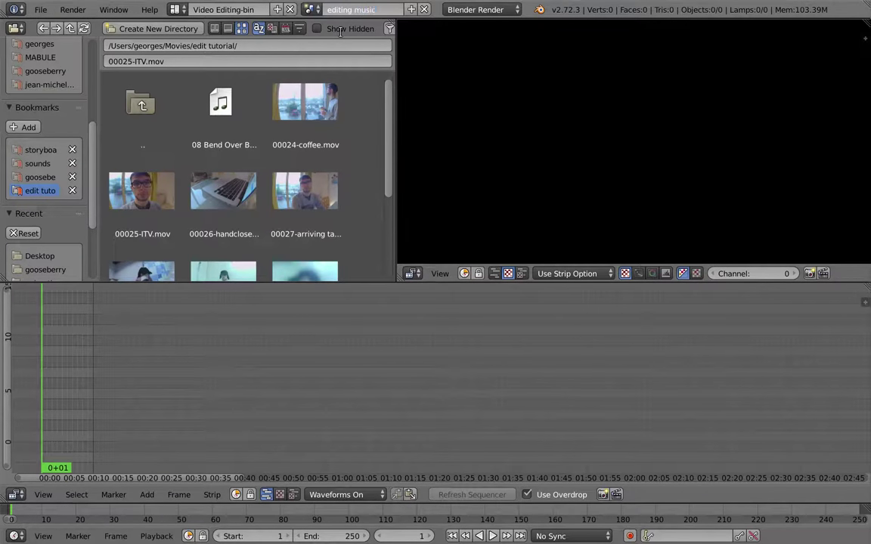
key(Return)
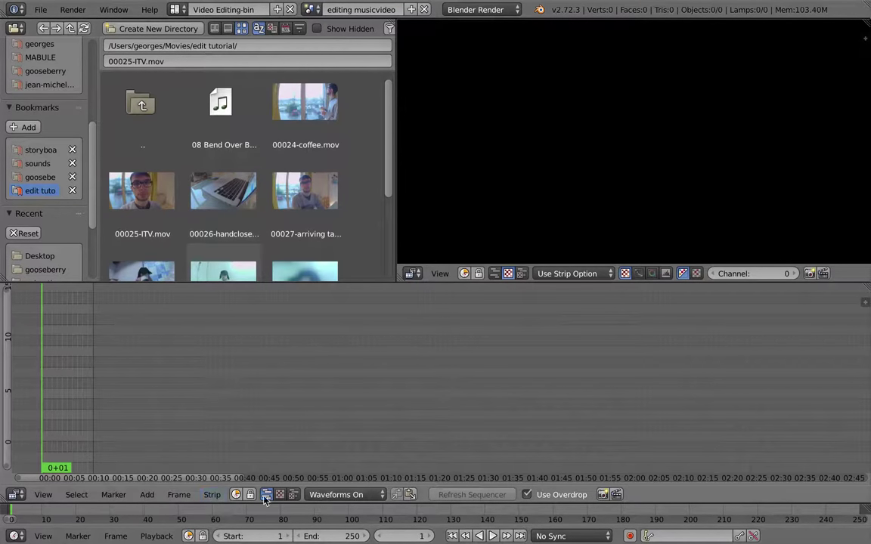
Set the new scene's playback sync to AV-sync and check the frame rate of the edit scene
click(570, 536)
click(582, 488)
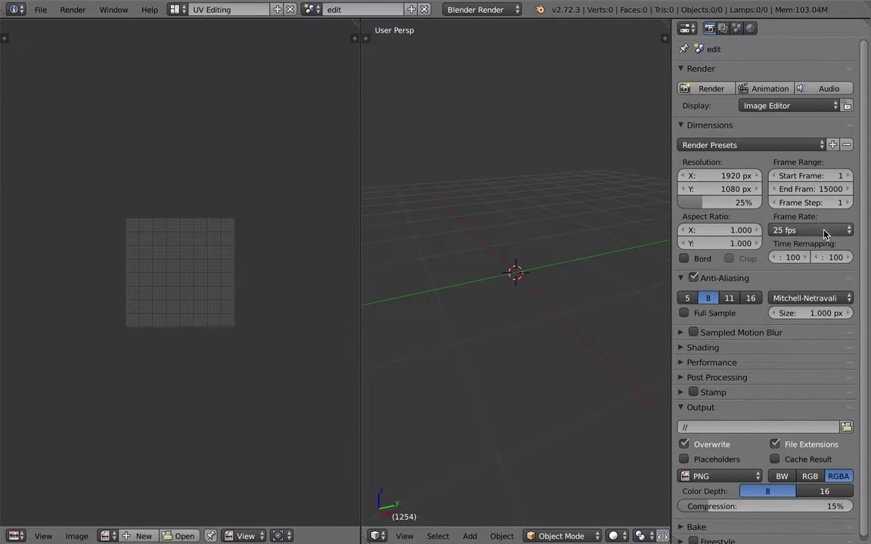
click(824, 230)
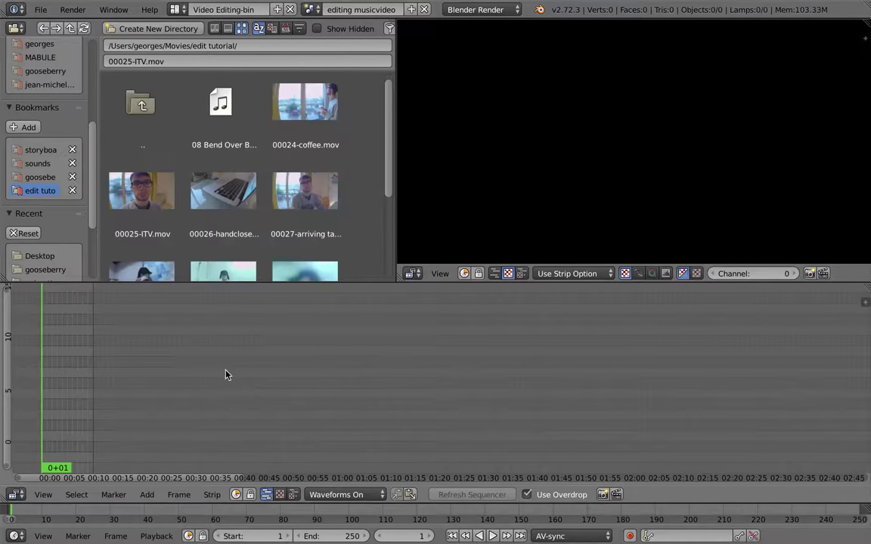
Add the song 08 Bend Over Beethoven.mp3 to channel 1 of the empty sequence, starting at the first frame
ctrl+middle_drag(212, 398, 424, 400)
scroll(287, 220, down, 1)
drag(220, 89, 301, 421)
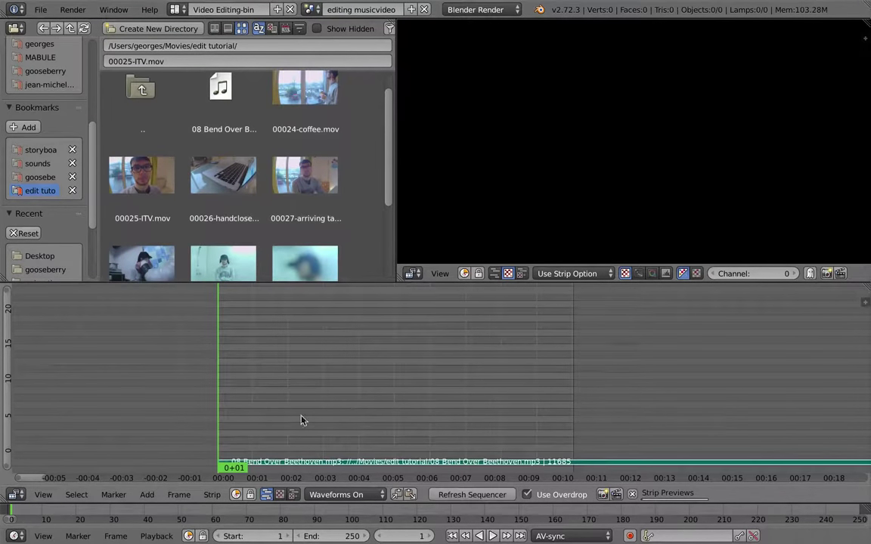
Add the 00030-shower 50p slowmo.mov clip on channel 2 above the song, starting at the first frame
scroll(336, 216, down, 2)
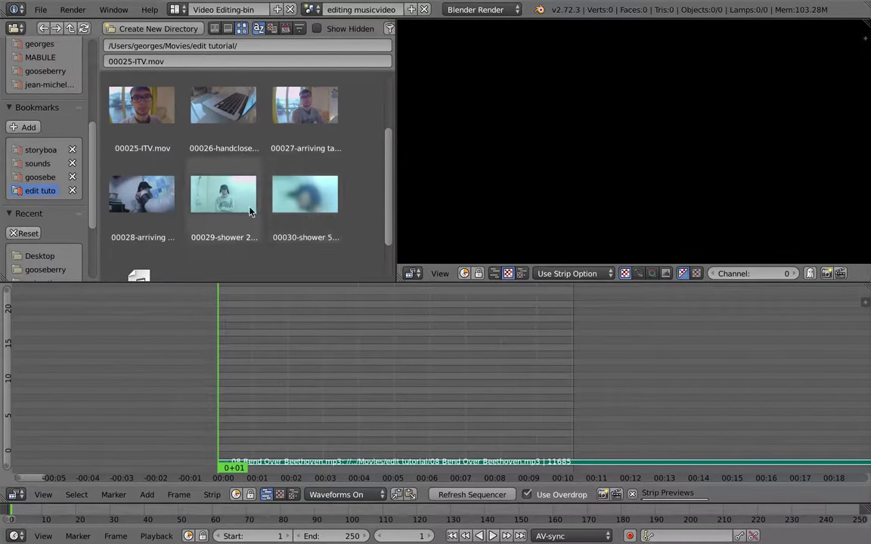
drag(321, 198, 336, 457)
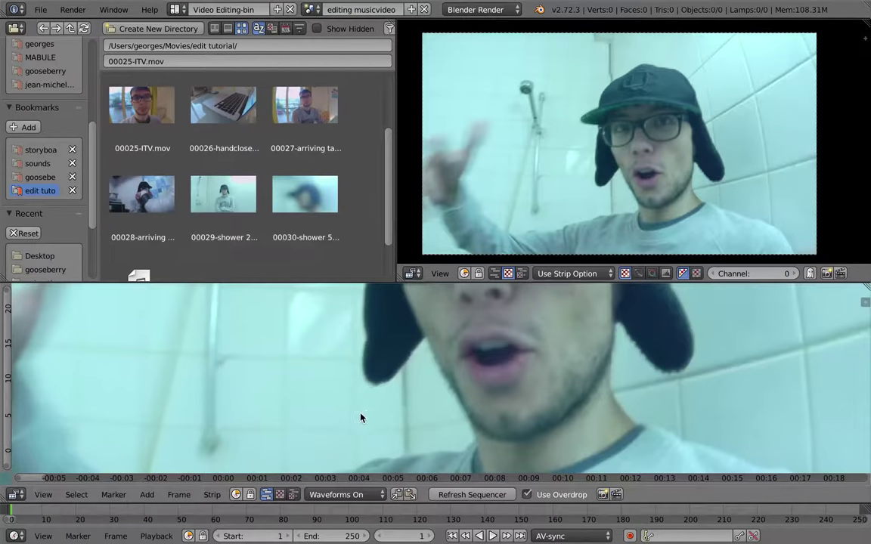
key(shift+space)
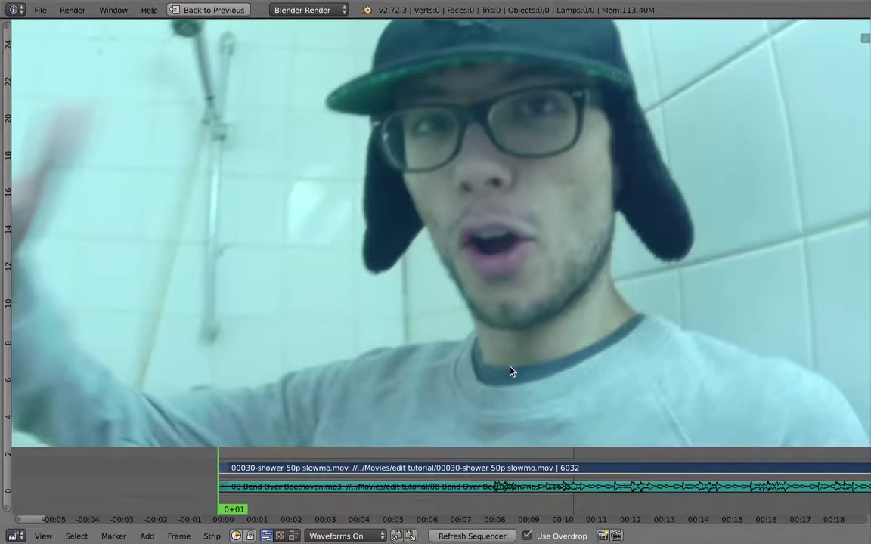
key(shift+space)
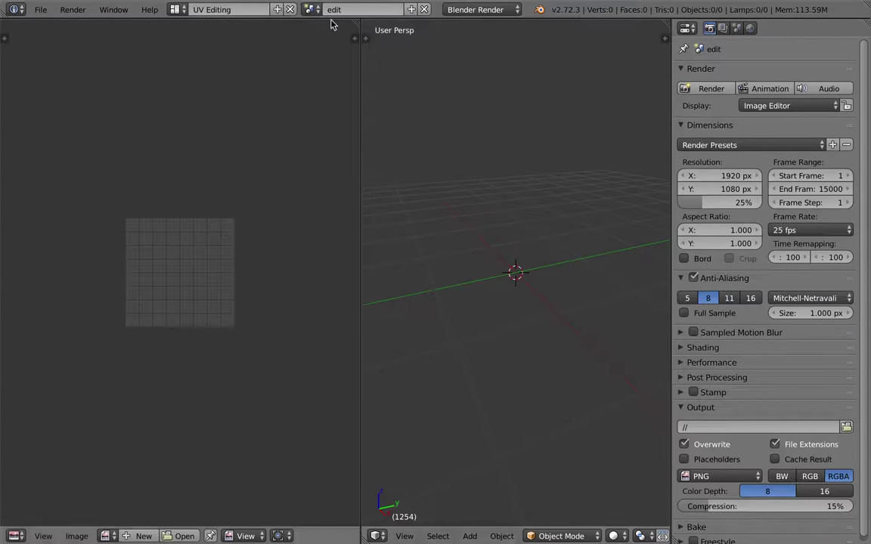
For the editing musicvideo scene, set the render resolution scale to 25% and the frame rate to 25 fps, and return to the Video Editing-bin layout
click(313, 9)
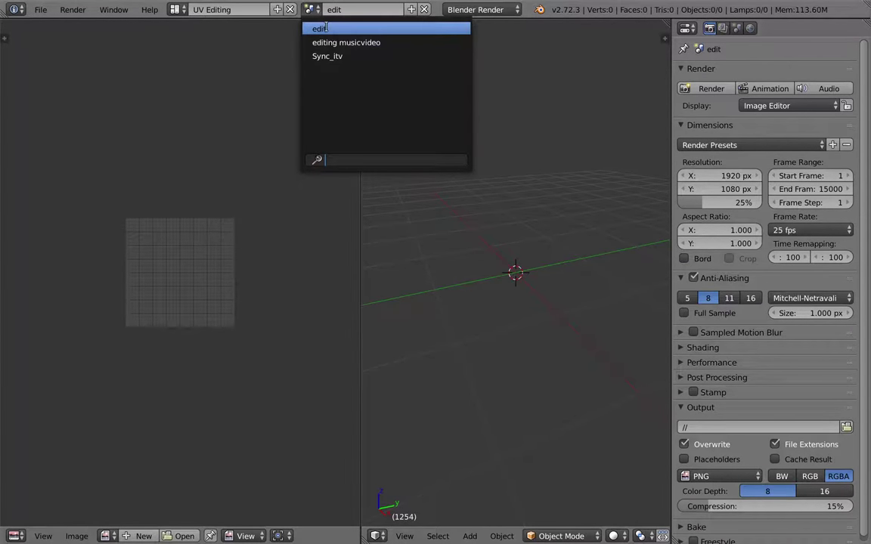
click(316, 9)
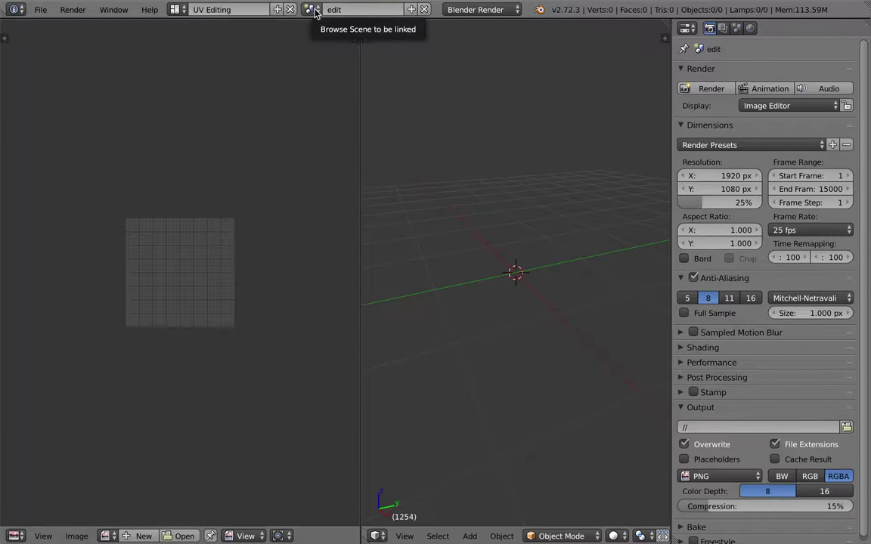
click(313, 9)
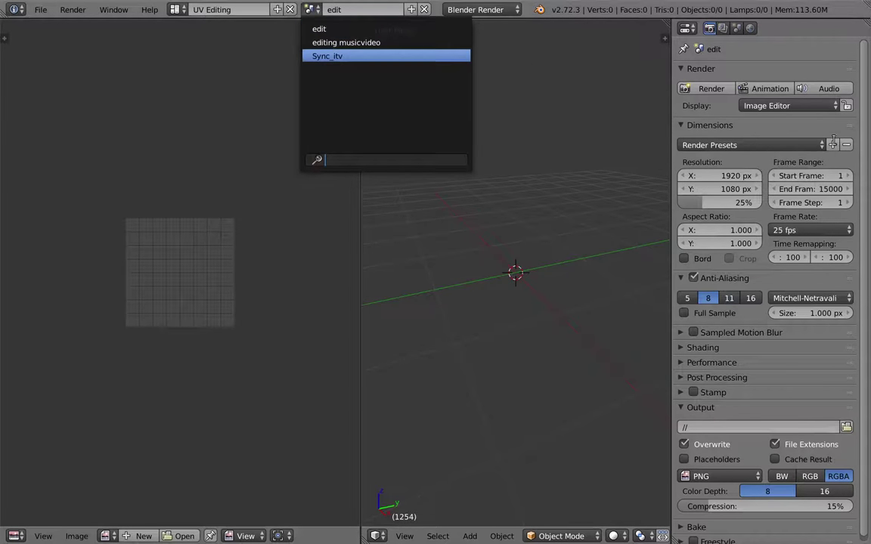
click(325, 42)
click(699, 202)
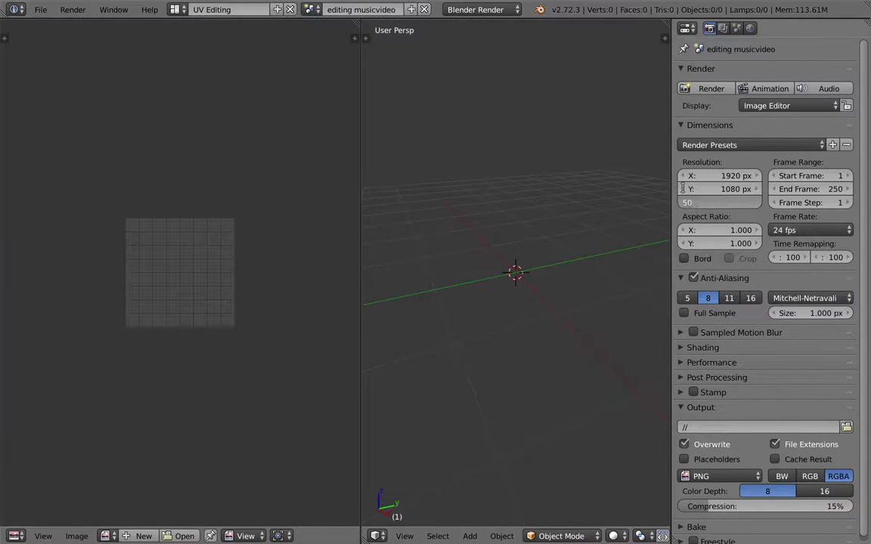
text(25)
key(Return)
click(810, 230)
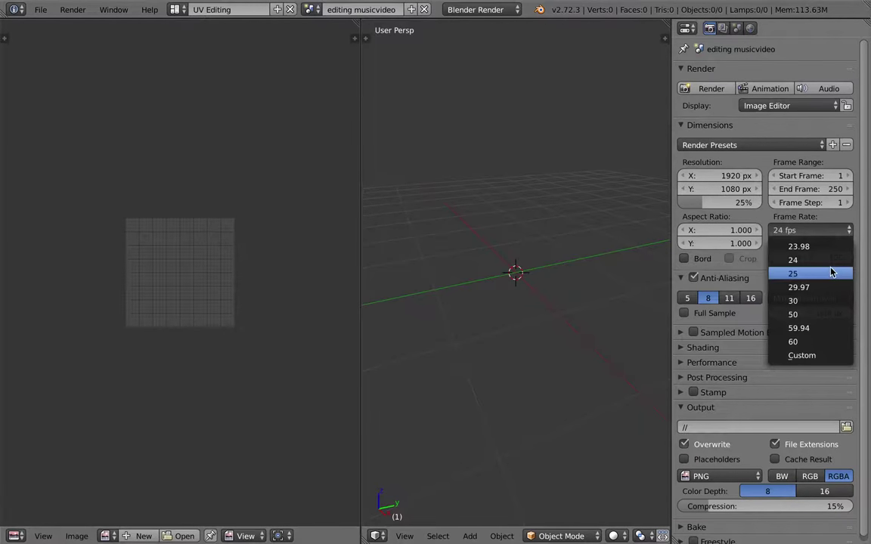
click(777, 273)
key(ctrl+Right)
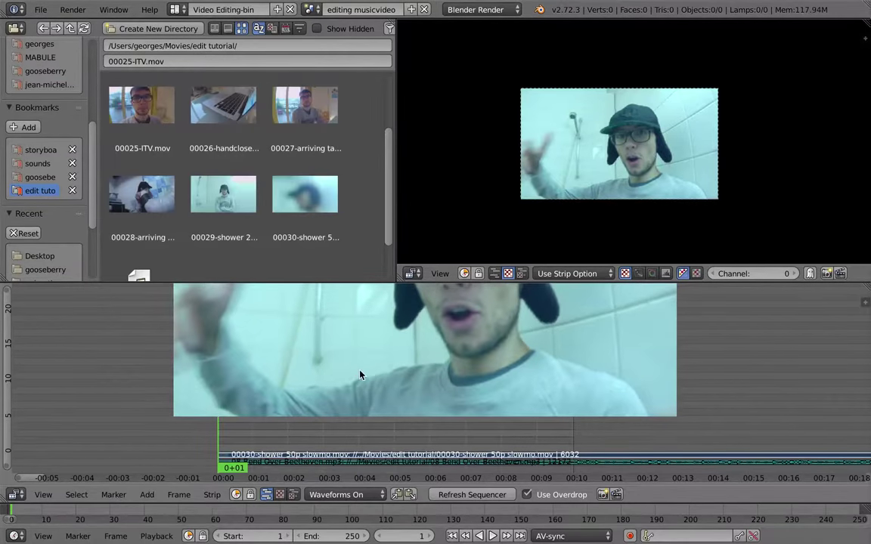
Play back the shower clip together with the song from the first frame
key(ctrl+Up)
right_click(371, 470)
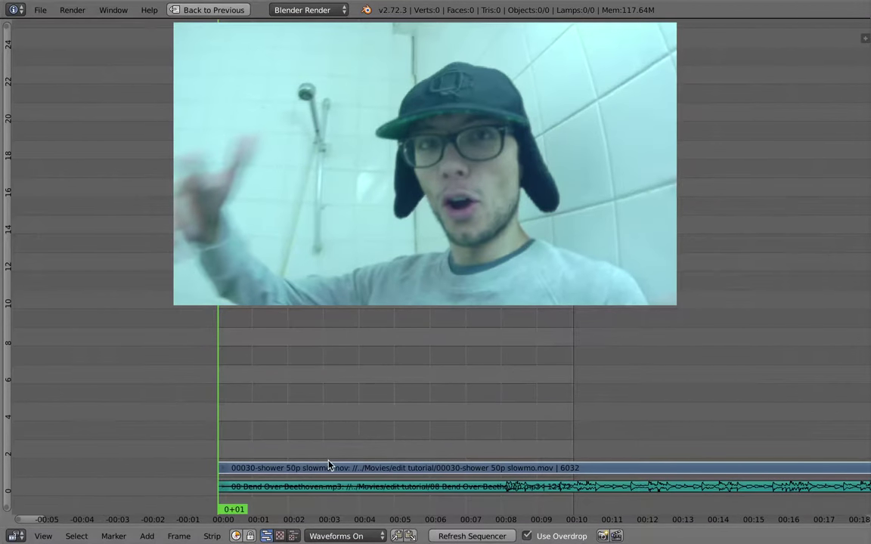
right_click(374, 488)
key(alt+a)
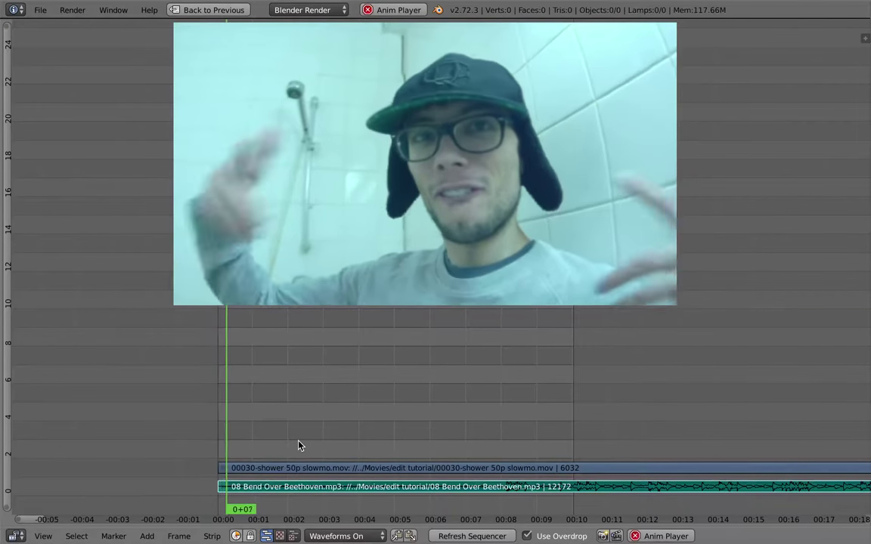
key(alt+a)
right_click(314, 469)
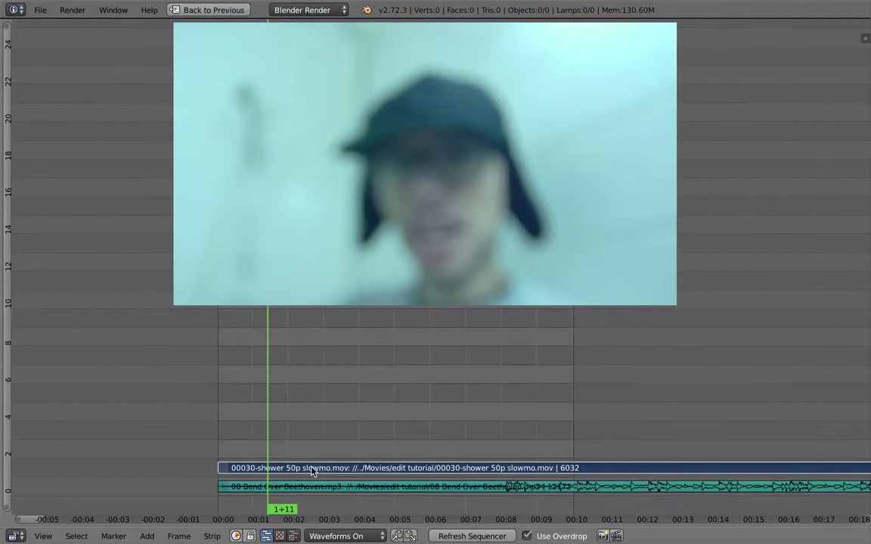
key(alt+a)
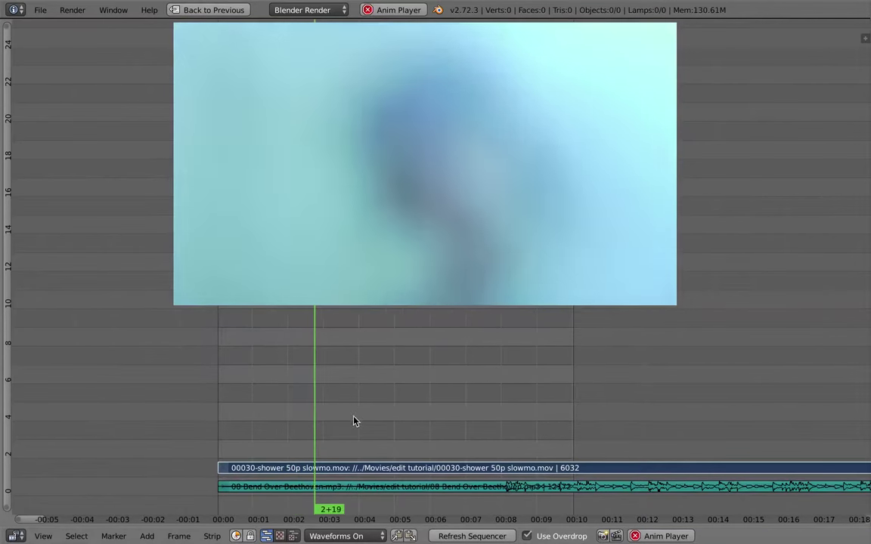
ctrl+middle_drag(460, 389, 420, 424)
middle_drag(490, 427, 411, 427)
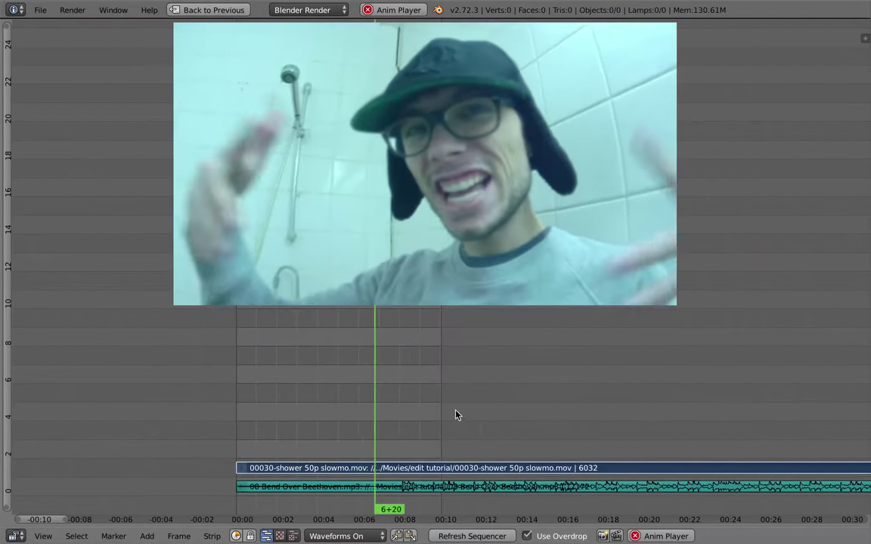
key(shift+space)
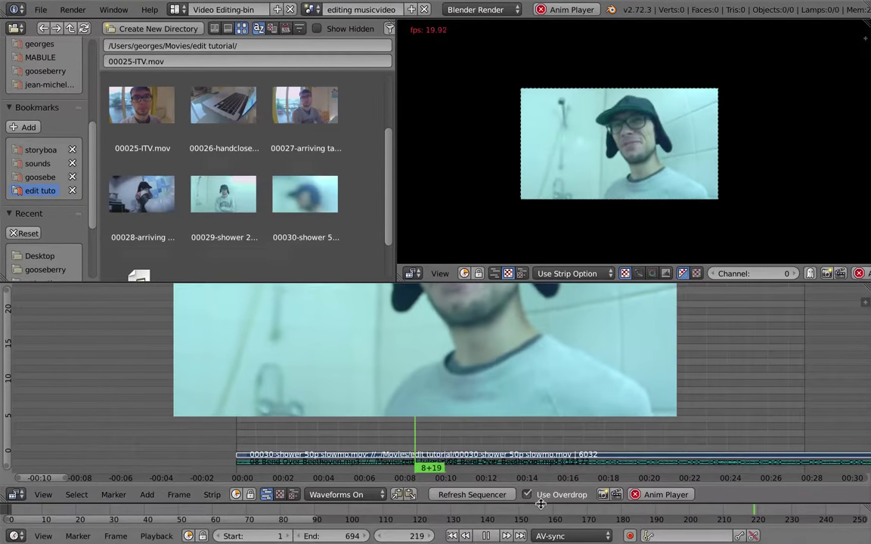
key(alt+a)
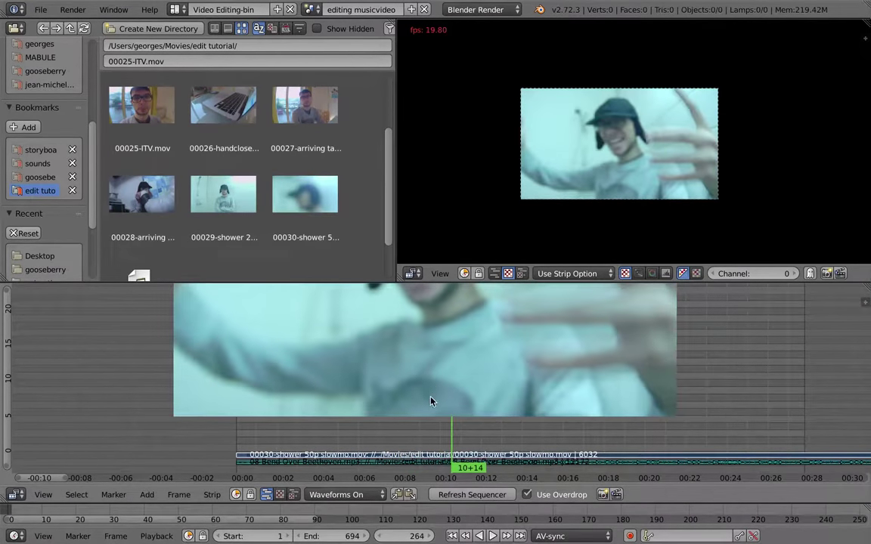
Set the end frame of the editing musicvideo scene to 2500
ctrl+middle_drag(431, 401, 363, 367)
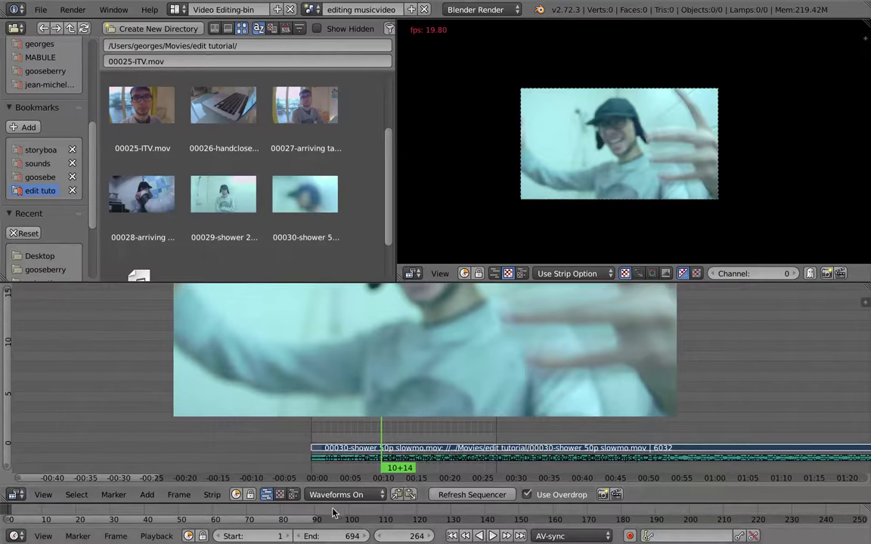
drag(341, 536, 449, 511)
ctrl+middle_drag(449, 511, 282, 516)
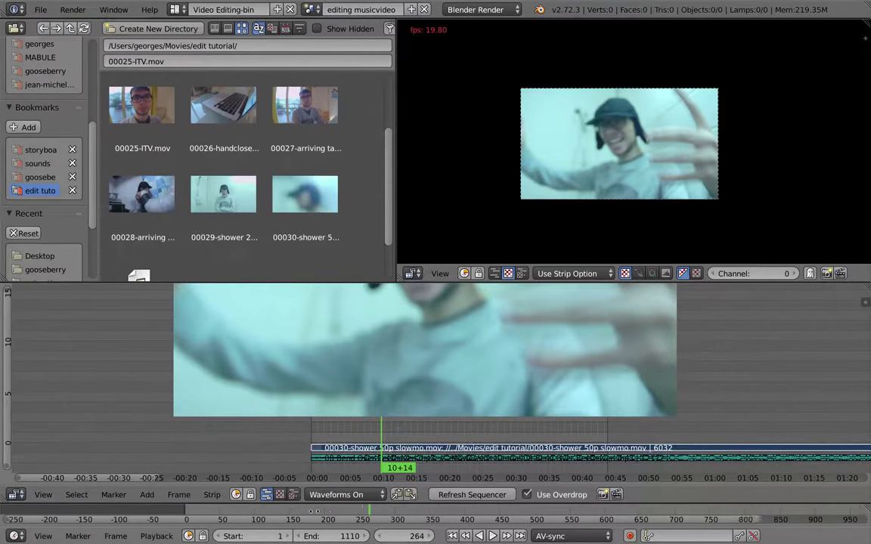
middle_drag(370, 516, 311, 517)
scroll(309, 516, down, 2)
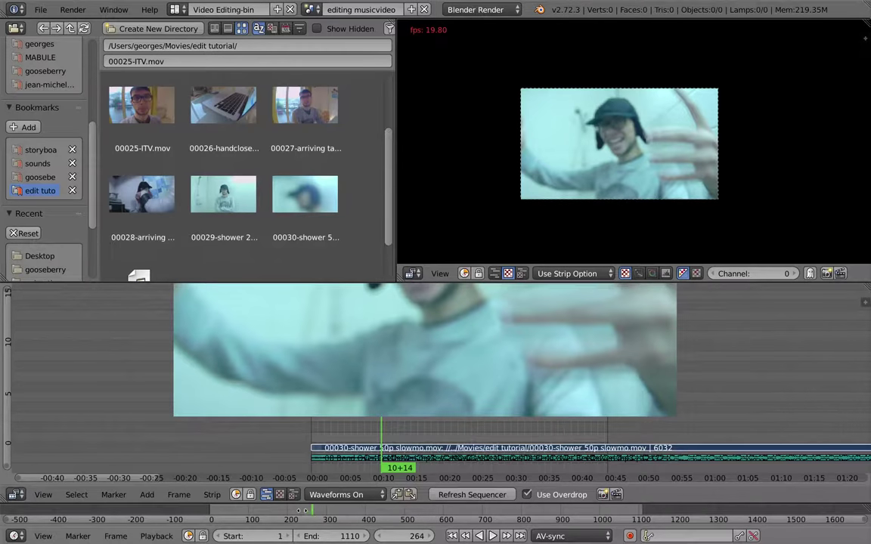
double_click(344, 535)
text(1174)
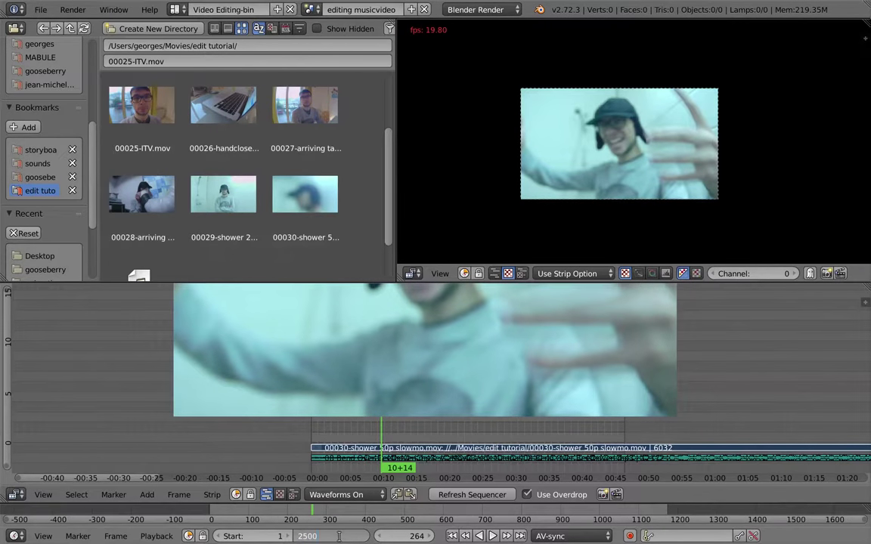
key(Return)
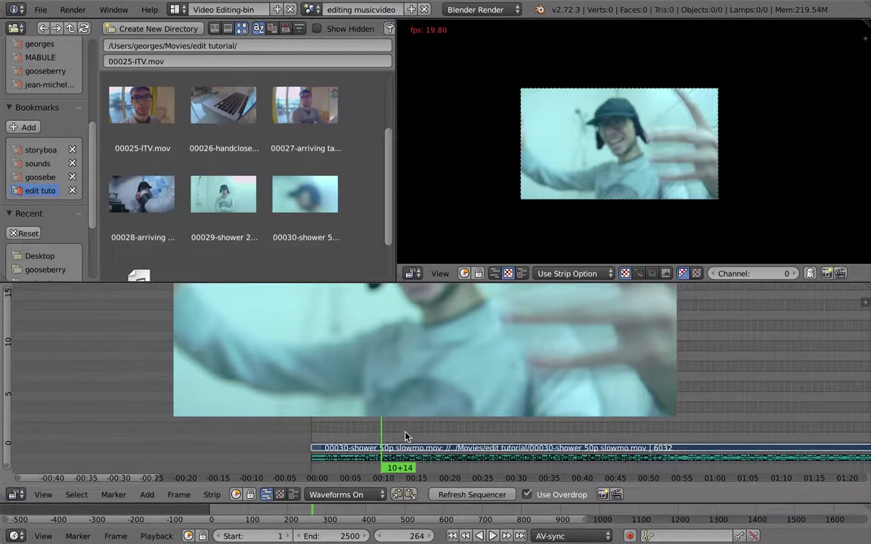
Snap the start of the shower clip to the playhead at 10+14 in the maximized sequencer
key(shift+space)
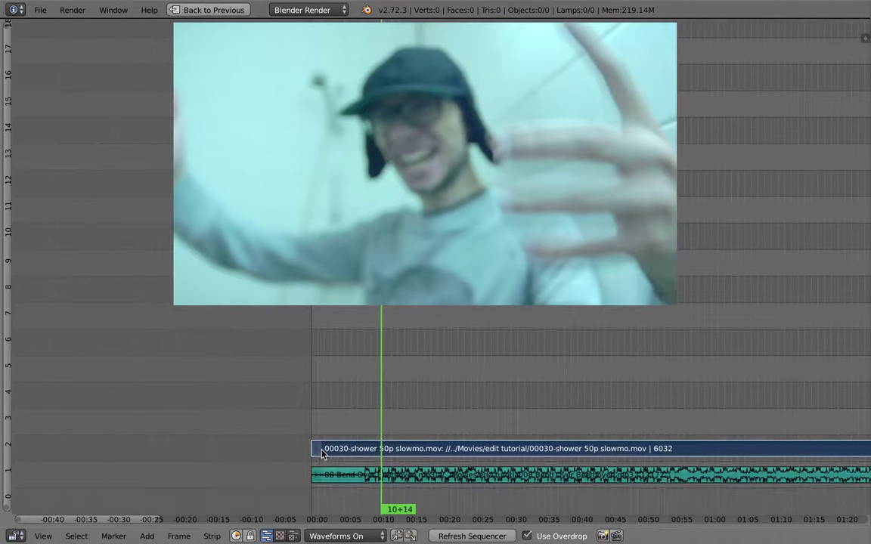
key(shift+s)
middle_drag(429, 458, 338, 361)
ctrl+middle_drag(325, 464, 433, 470)
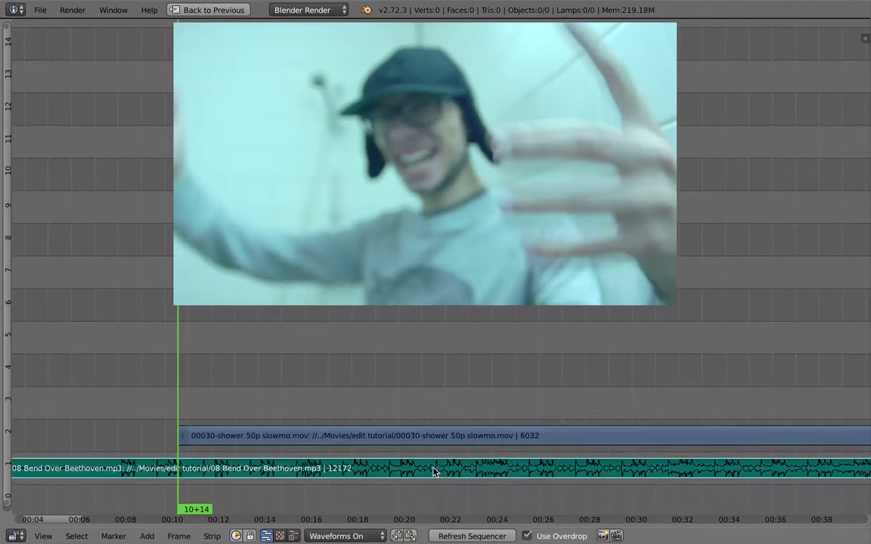
Mute the 08 Bend Over Beethoven.mp3 strip on channel 1
click(356, 538)
middle_drag(244, 401, 262, 361)
right_click(299, 434)
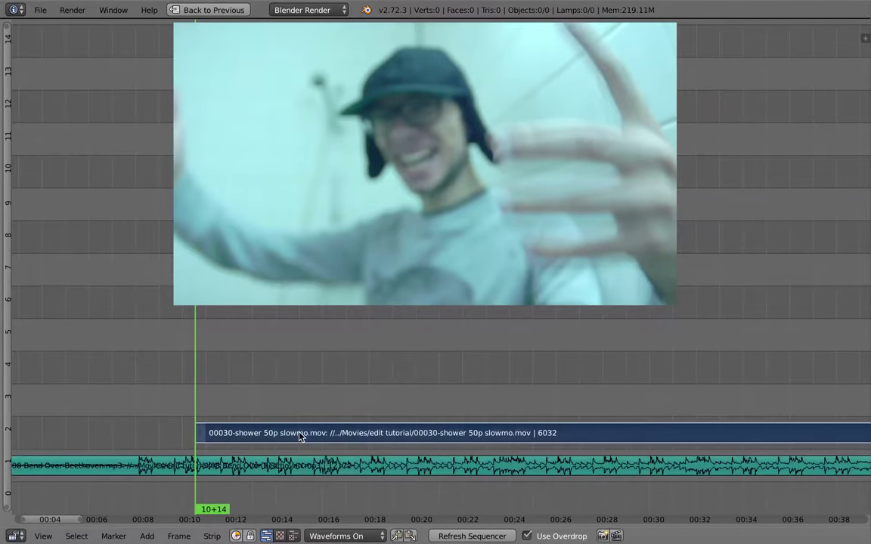
right_click(244, 470)
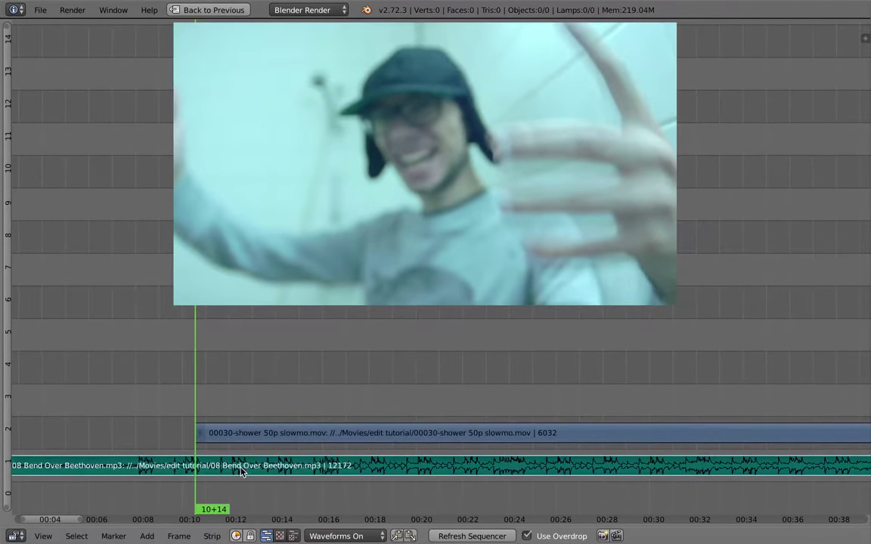
key(h)
Scrub through the shower clip and cut it at about 13+05
drag(204, 408, 255, 432)
right_click(256, 433)
key(k)
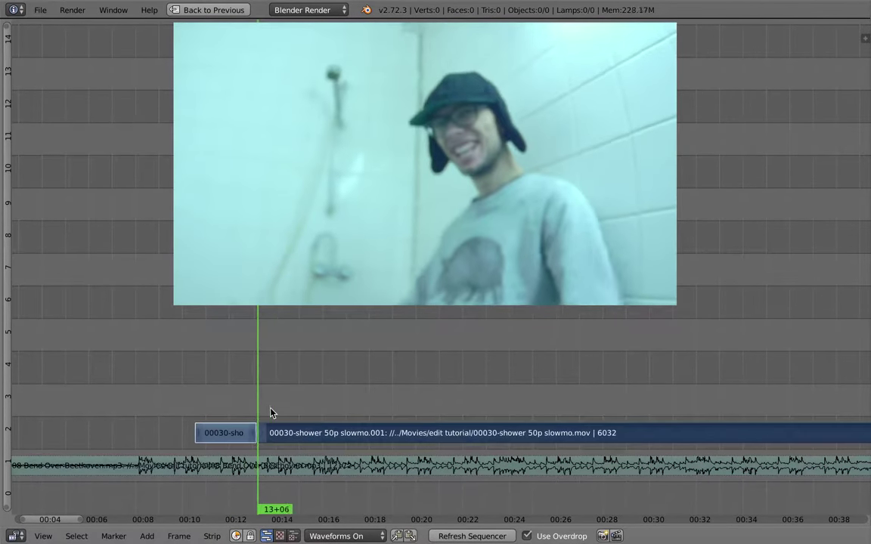
Trim the shower footage after the first cut into a second excerpt from about 18+11 to 19+23, with the rest starting at frame 512
click(272, 414)
right_click(261, 434)
key(g)
click(349, 427)
click(342, 427)
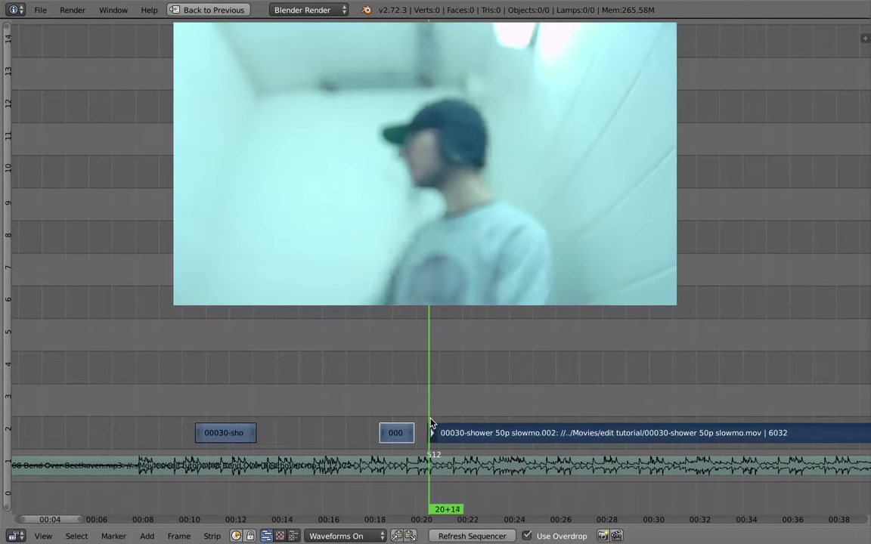
Cut the remaining shower footage at frame 531 to isolate a third short excerpt
drag(430, 423, 444, 426)
key(k)
click(439, 399)
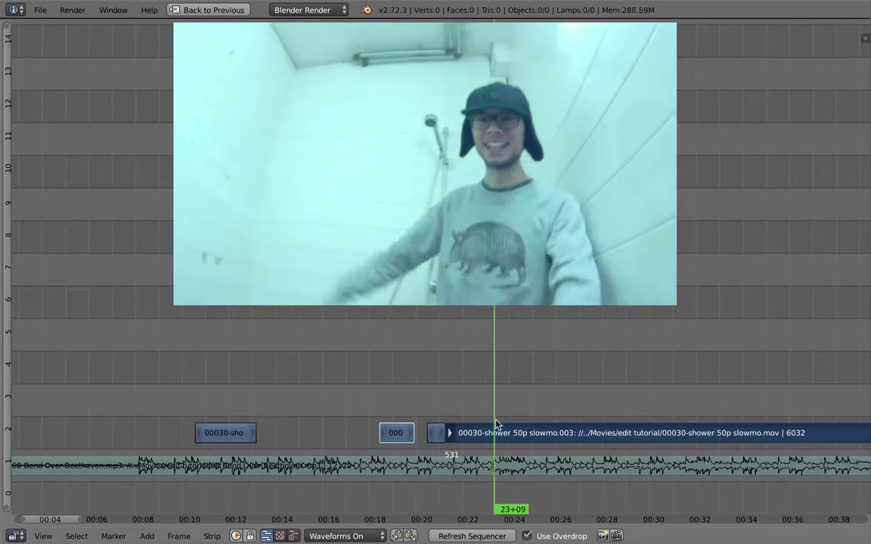
Snap the start of the remaining shower footage to frame 599 and cut it at frame 645
key(shift+s)
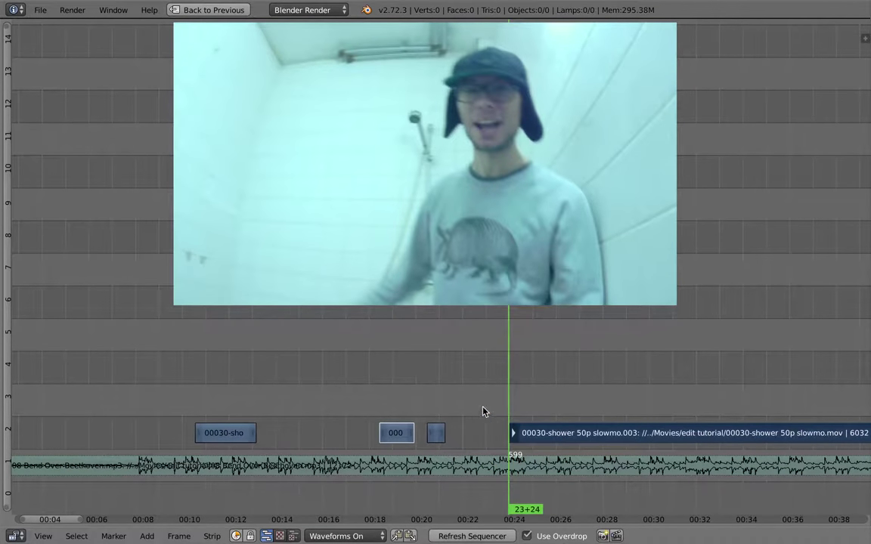
drag(564, 426, 589, 417)
key(k)
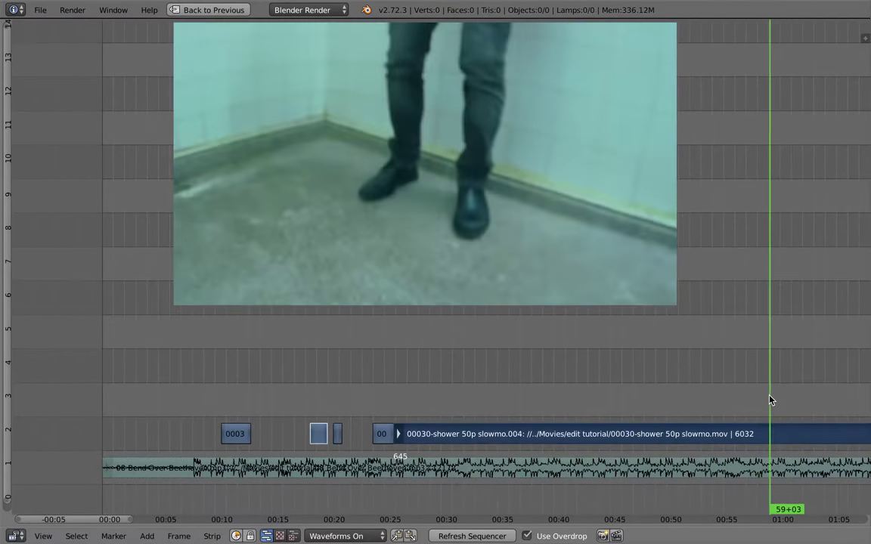
Trim the remaining shower footage into three more short excerpts covering frames 657–689, 690–702 and 703–719
key(shift+s)
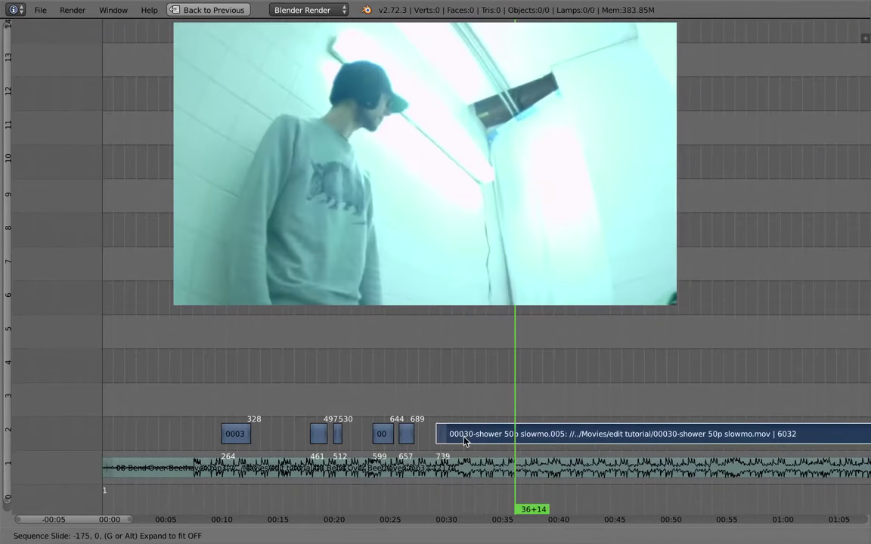
click(428, 440)
click(408, 413)
key(alt+a)
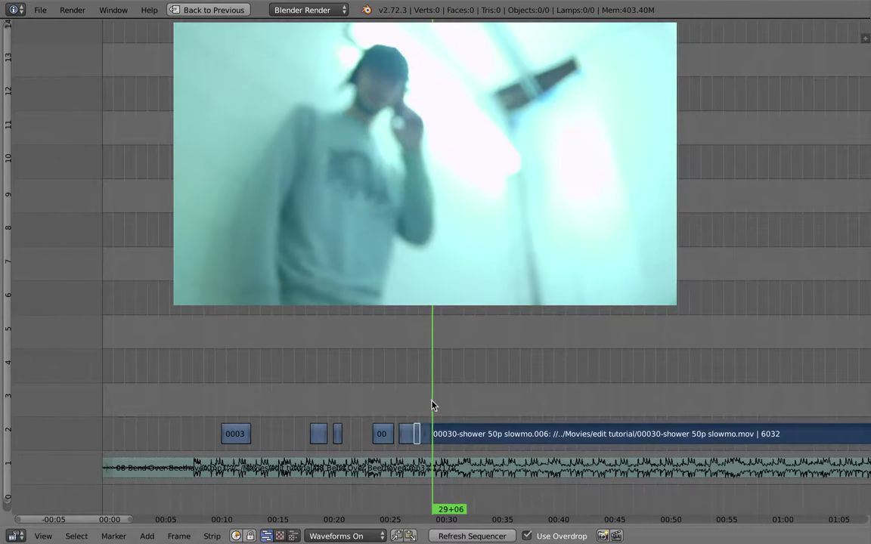
key(alt+a)
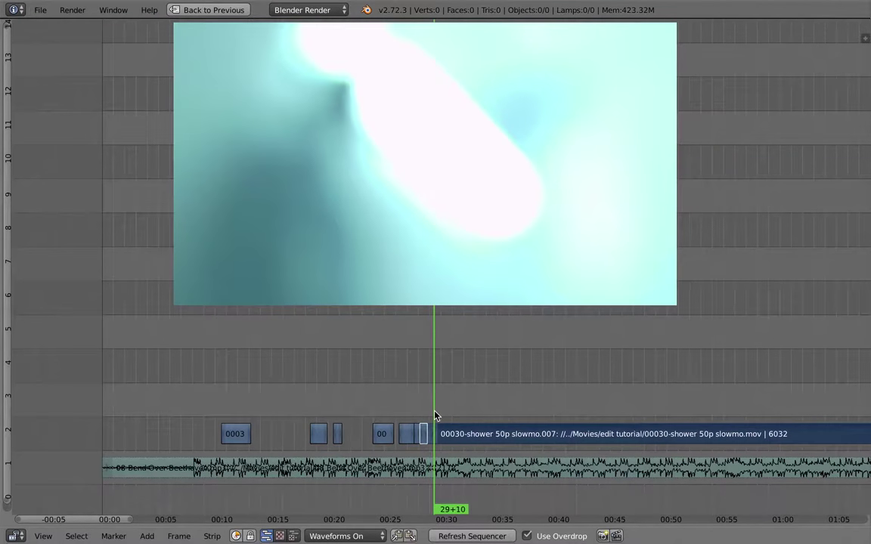
Bring a later part of the shower footage back to frame 720 and cut it after frame 742
drag(453, 411, 592, 433)
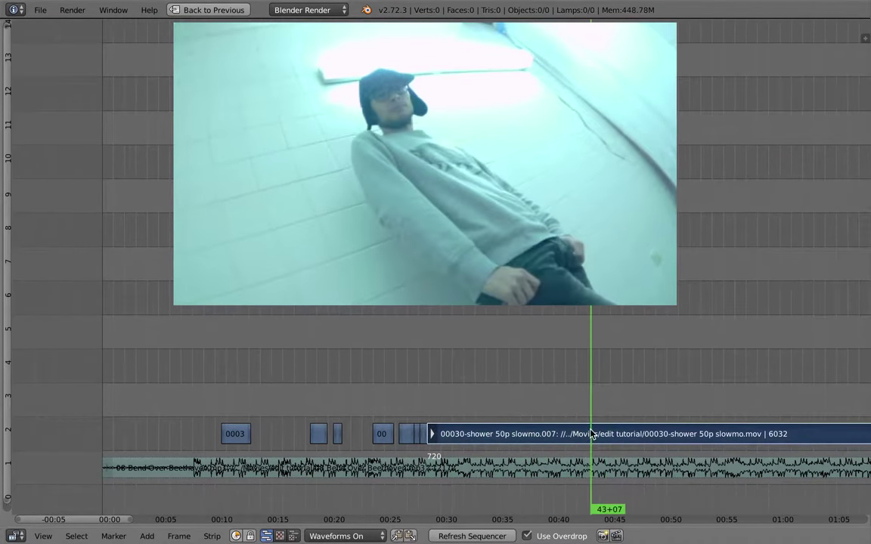
key(g)
click(445, 426)
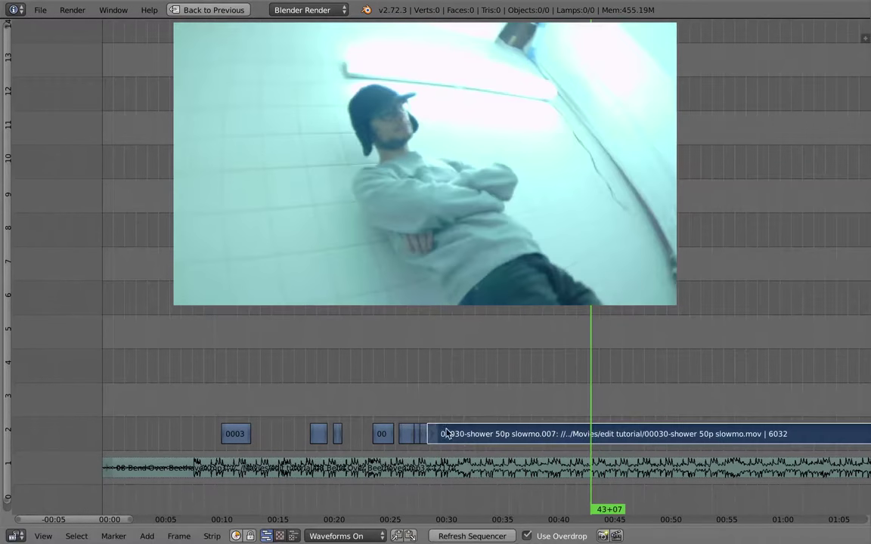
click(430, 423)
key(alt+a)
key(k)
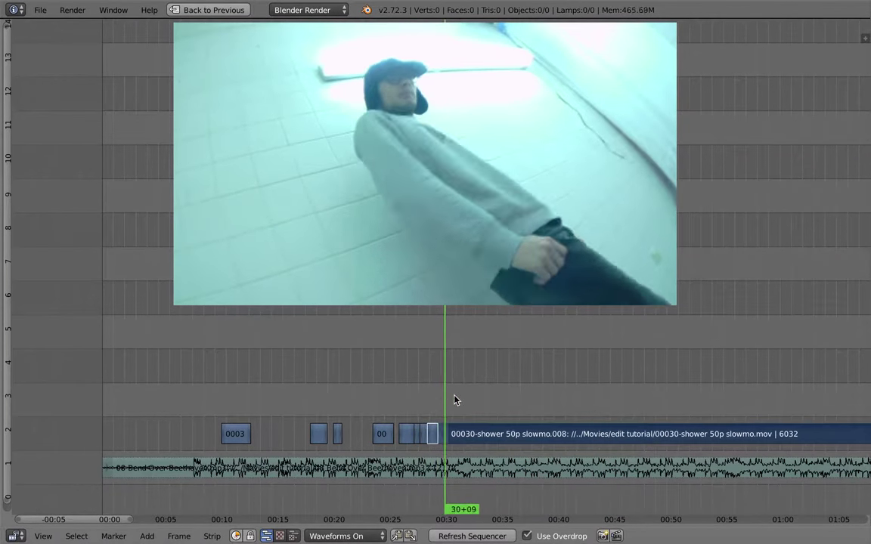
Scrub to 01:26+12, snap the remaining footage there and slide it back against the last excerpt at frame 743
scroll(673, 423, down, 2)
ctrl+middle_drag(655, 439, 490, 408)
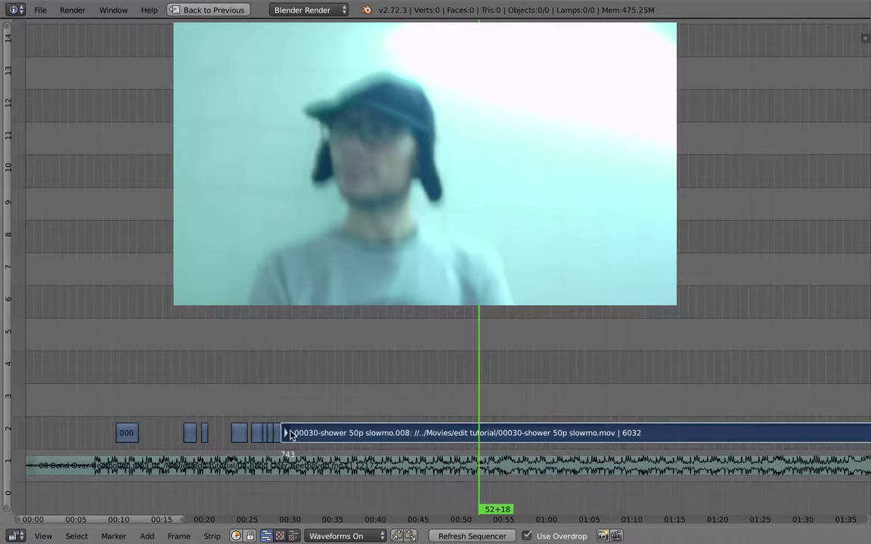
drag(492, 413, 770, 395)
key(shift+s)
right_click(788, 427)
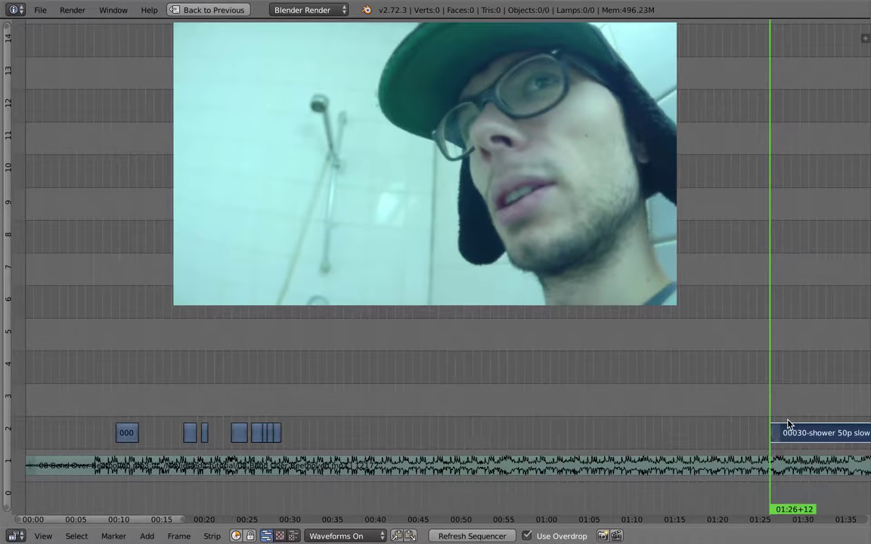
key(g)
click(281, 427)
Move the remaining shower footage from channel 2 straight up to channel 3, keeping its start at frame 743
click(278, 410)
key(Right)
ctrl+middle_drag(289, 447, 532, 397)
key(alt+a)
key(g)
key(y)
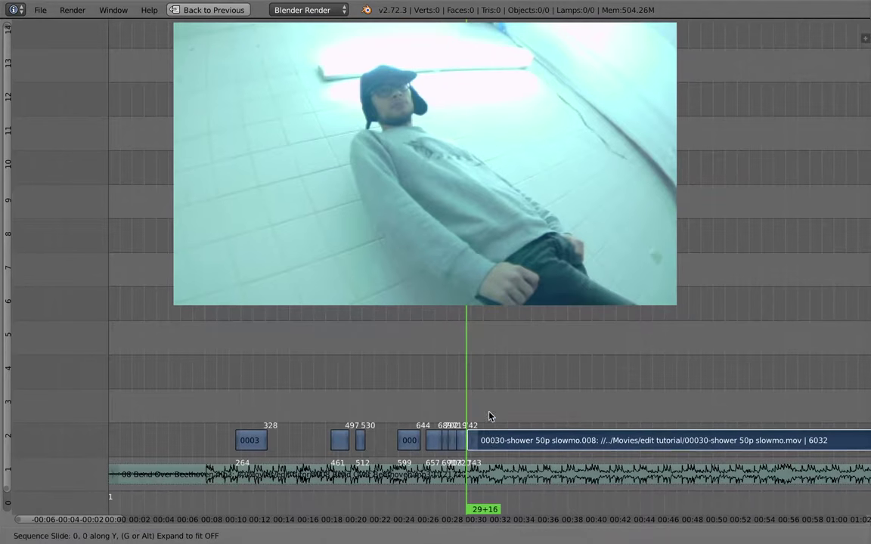
click(487, 408)
Cut the channel 3 footage at 31+12 and isolate another excerpt from 34+13 to 35+21
drag(466, 384, 496, 386)
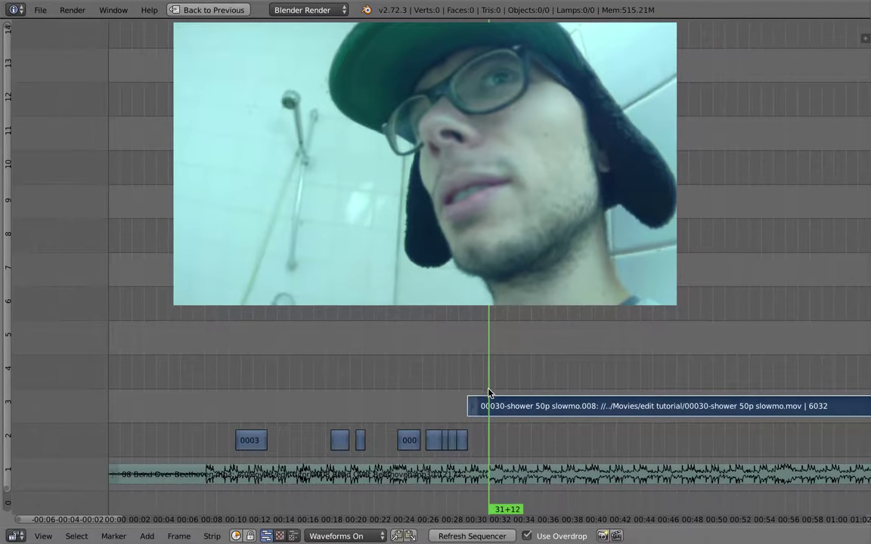
key(k)
click(525, 389)
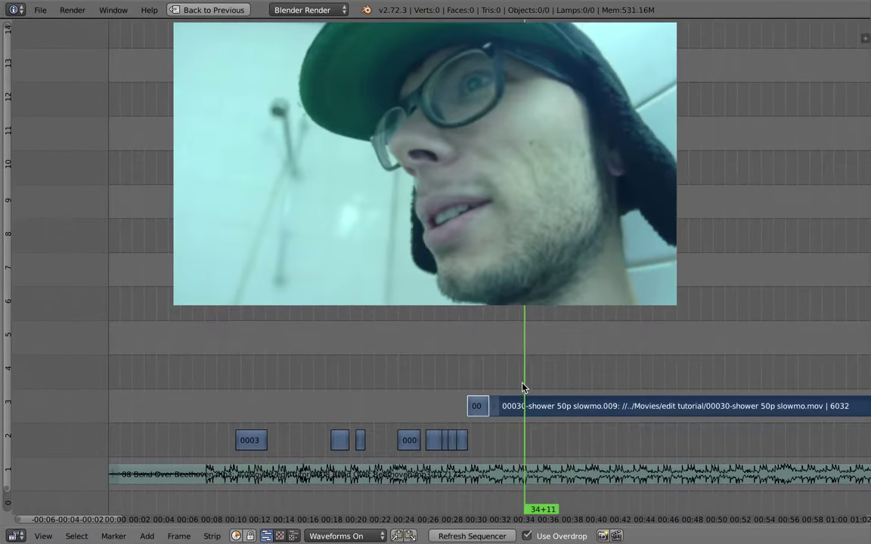
key(g)
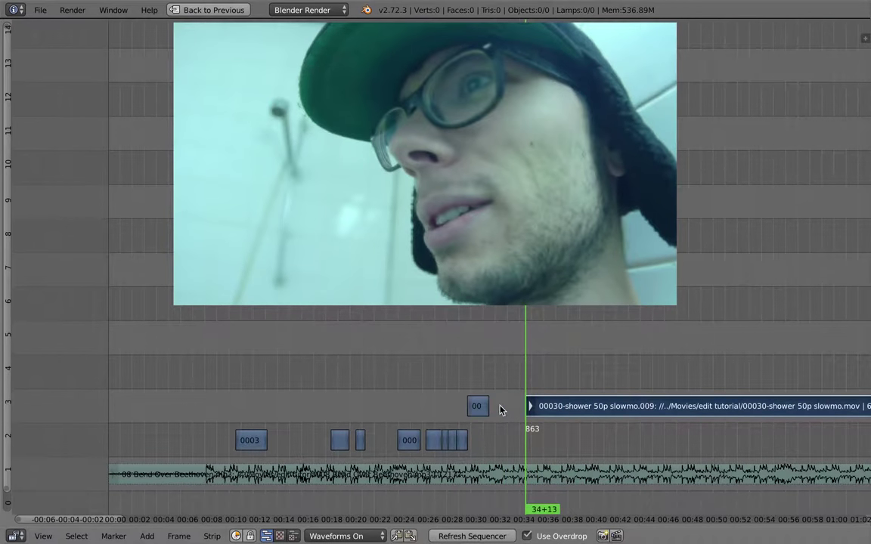
key(alt+a)
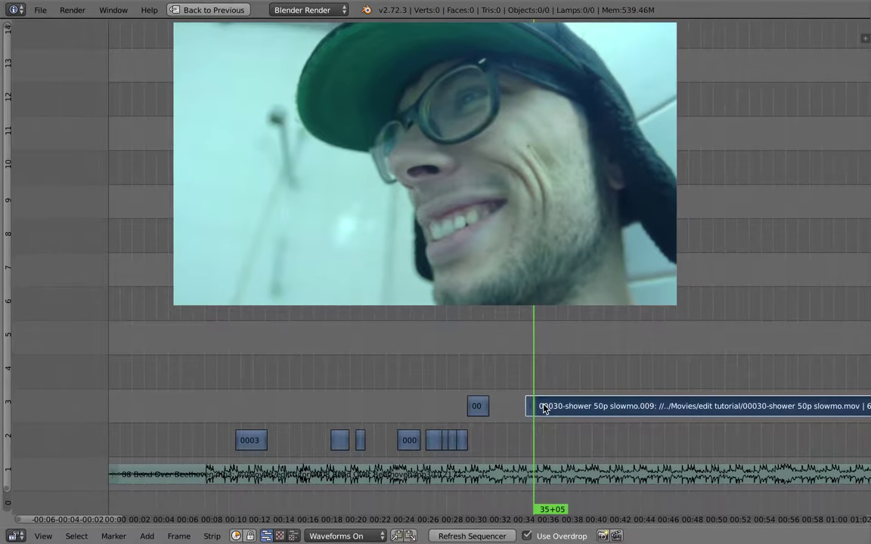
key(alt+a)
key(alt+a)
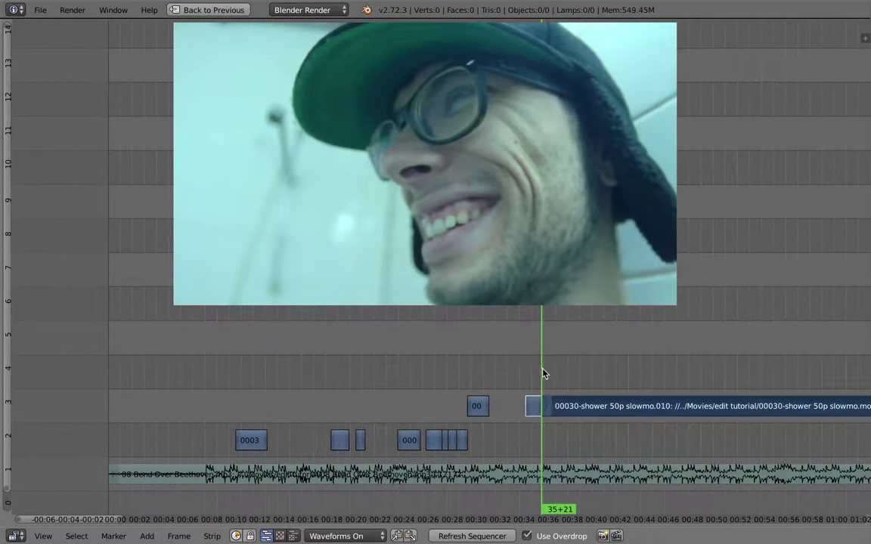
Isolate a shower excerpt from 01:01+18 to 01:07+09 and move it to about 00:35 on channel 2
drag(542, 372, 733, 416)
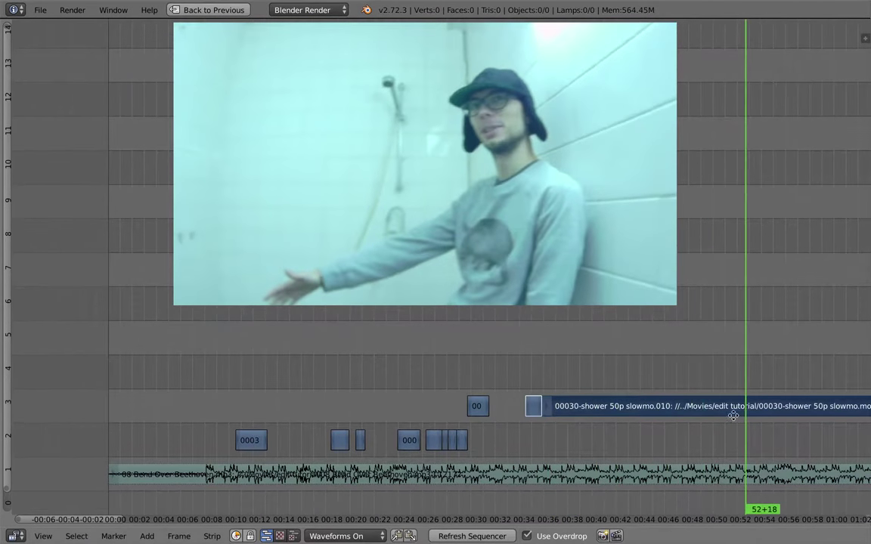
scroll(733, 415, down, 3)
drag(554, 398, 611, 398)
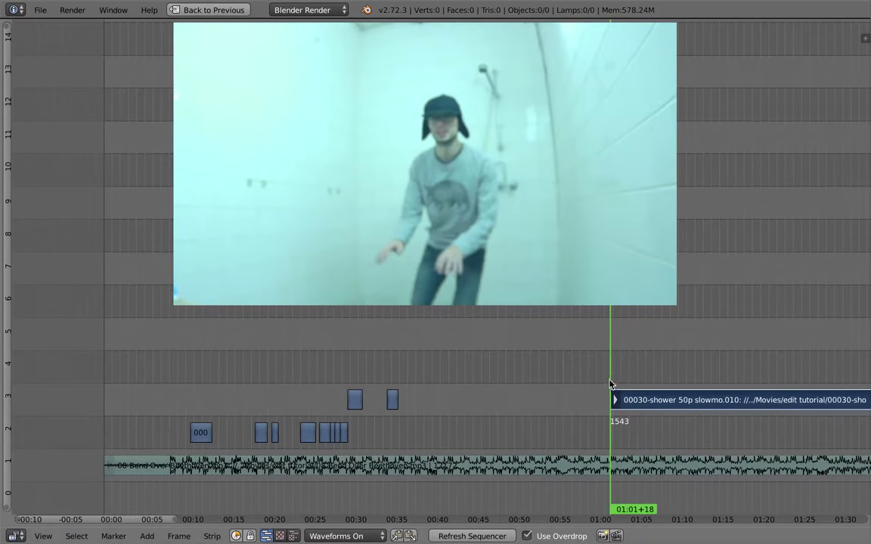
drag(611, 384, 658, 412)
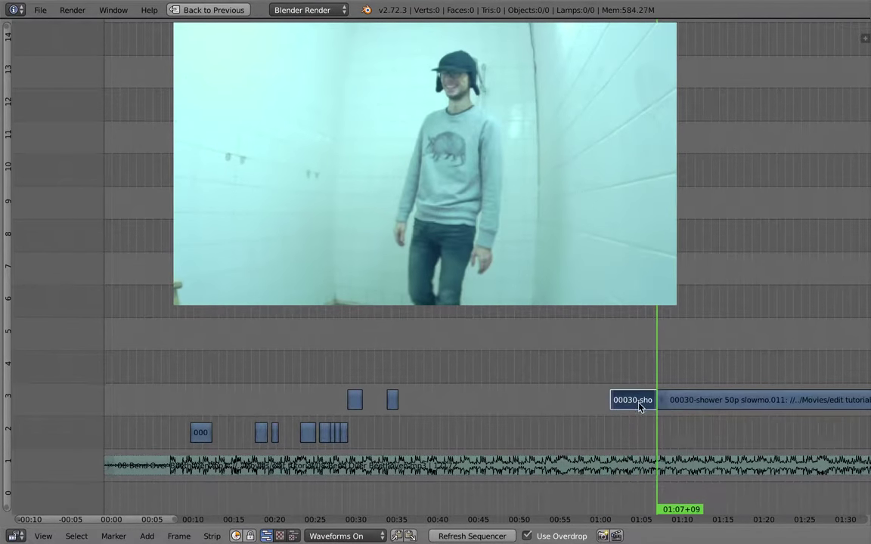
key(g)
click(382, 442)
Slide all the strips after the first excerpt earlier so the second excerpt starts at frame 329
scroll(370, 395, up, 2)
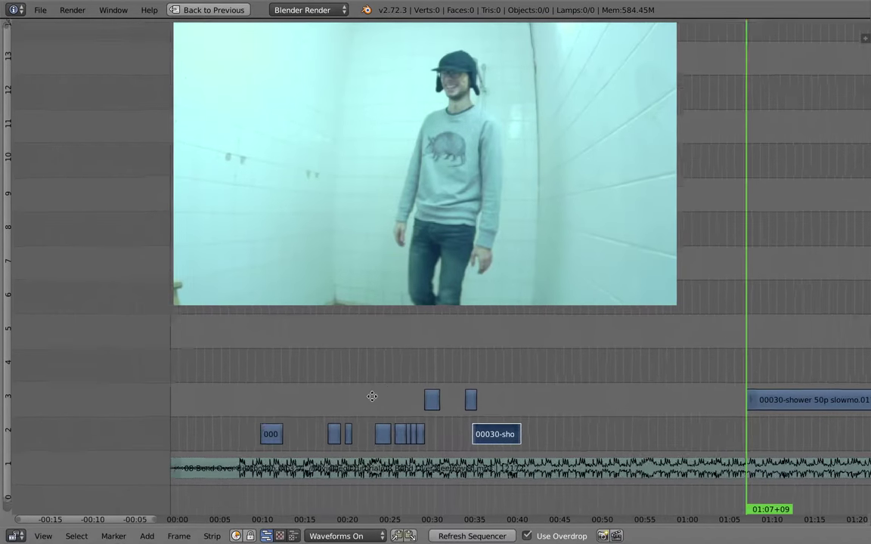
click(273, 420)
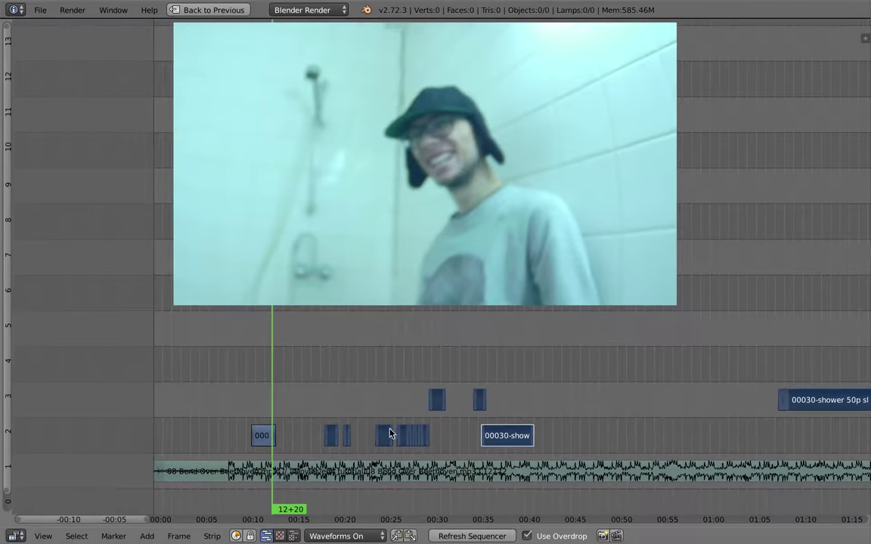
key(g)
click(269, 428)
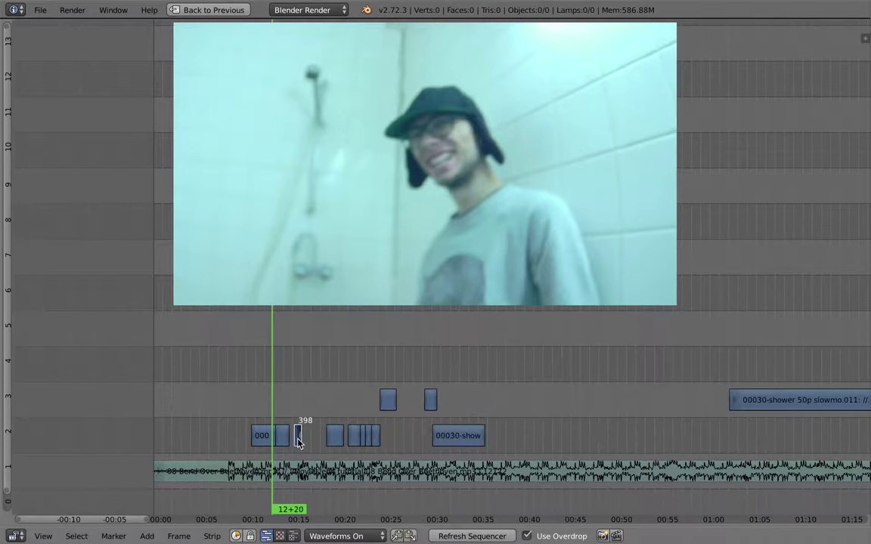
key(g)
key(Escape)
Move the later channel 3 excerpt to frame 362, over the end of the second excerpt
ctrl+middle_drag(303, 436, 357, 377)
drag(334, 370, 591, 350)
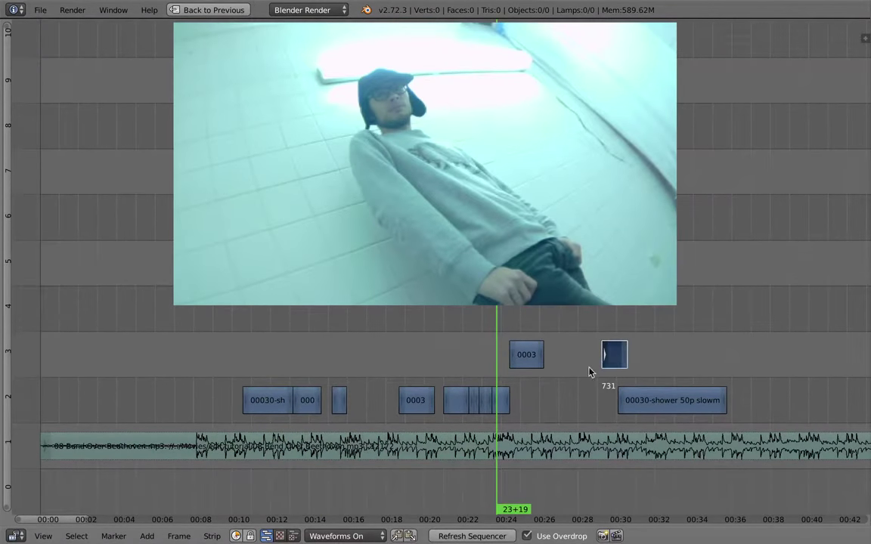
key(g)
key(Escape)
key(g)
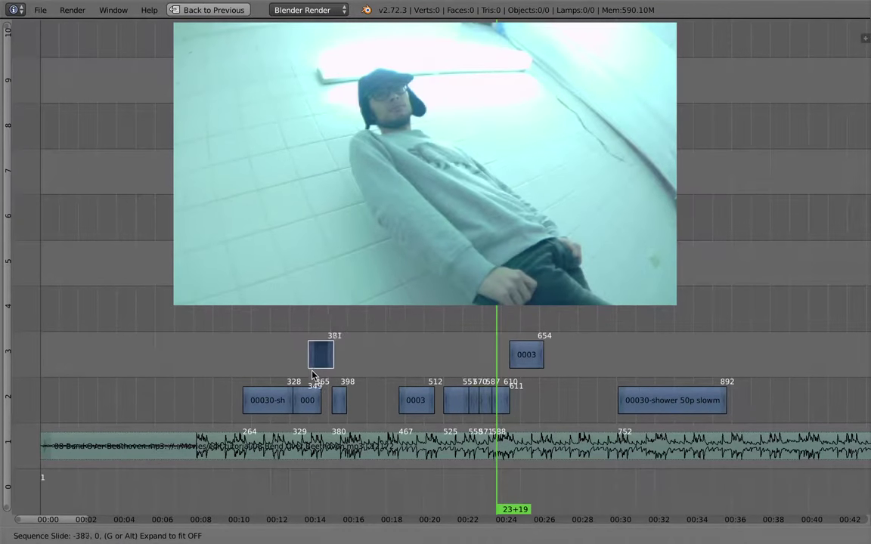
click(331, 383)
Move the short third excerpt on channel 2 to start at frame 395, right after the channel 3 excerpt
key(g)
click(343, 359)
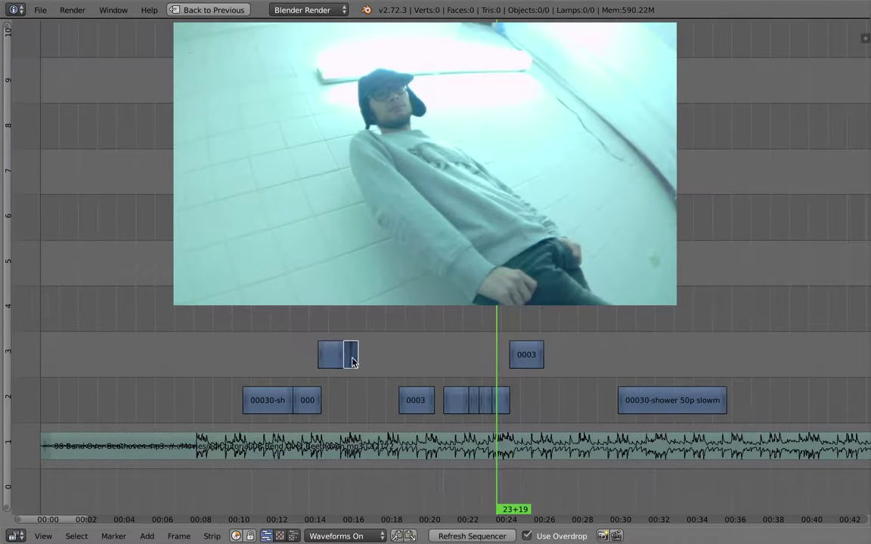
key(g)
click(351, 385)
click(329, 373)
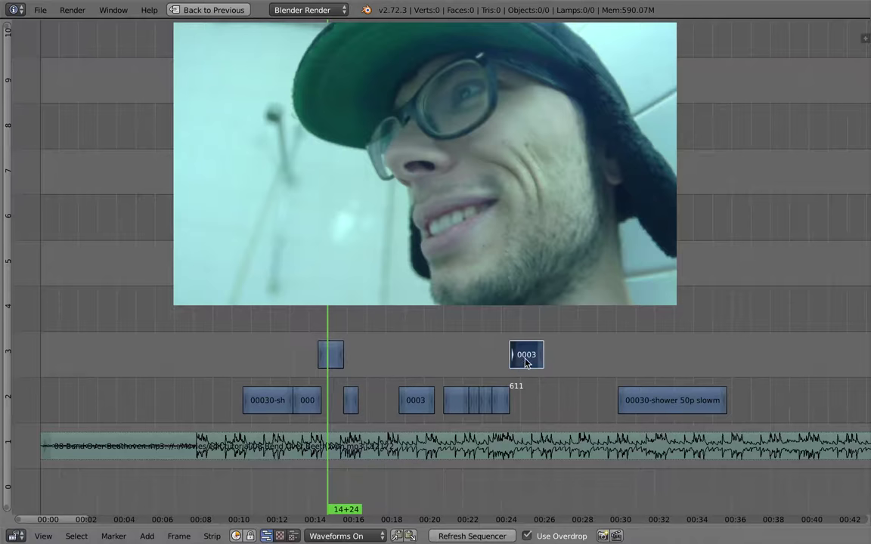
Move the other channel 3 excerpt to frame 410 and slide the next group of channel 2 excerpts to frame 453
key(g)
click(369, 367)
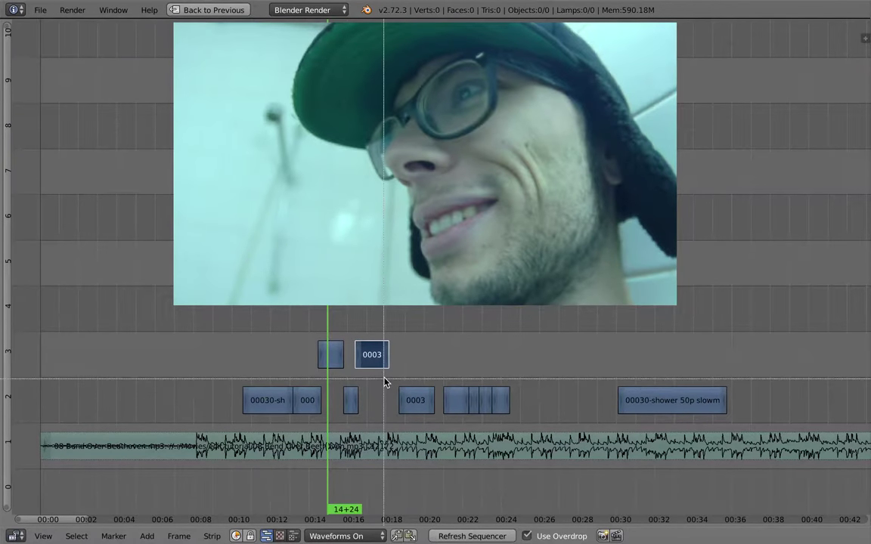
drag(391, 381, 517, 412)
key(g)
click(501, 413)
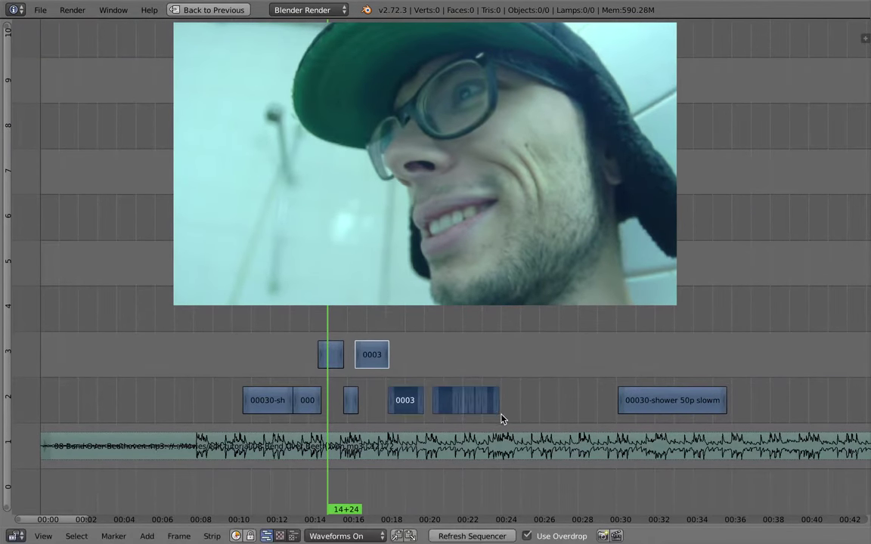
Move the four adjoining short excerpts up to channel 3 and place the long excerpt directly after the frame 453 one on channel 2
drag(645, 391, 600, 383)
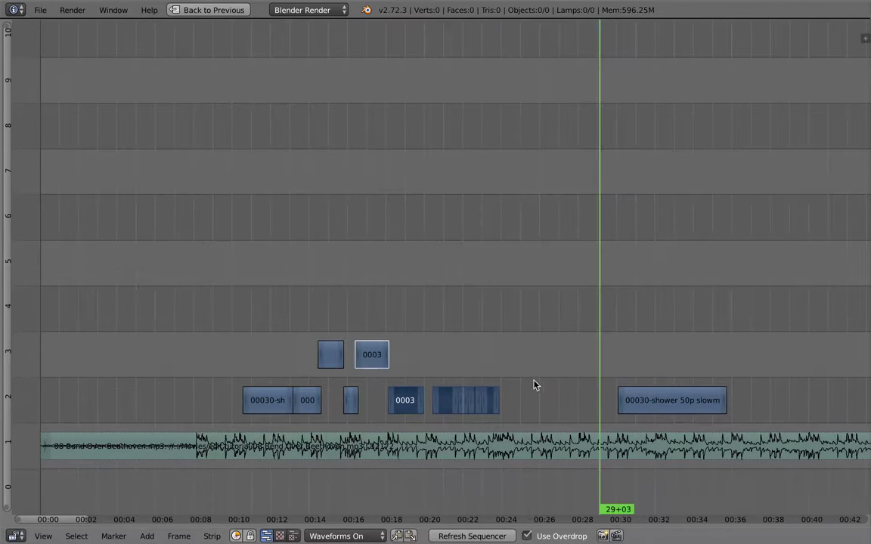
key(g)
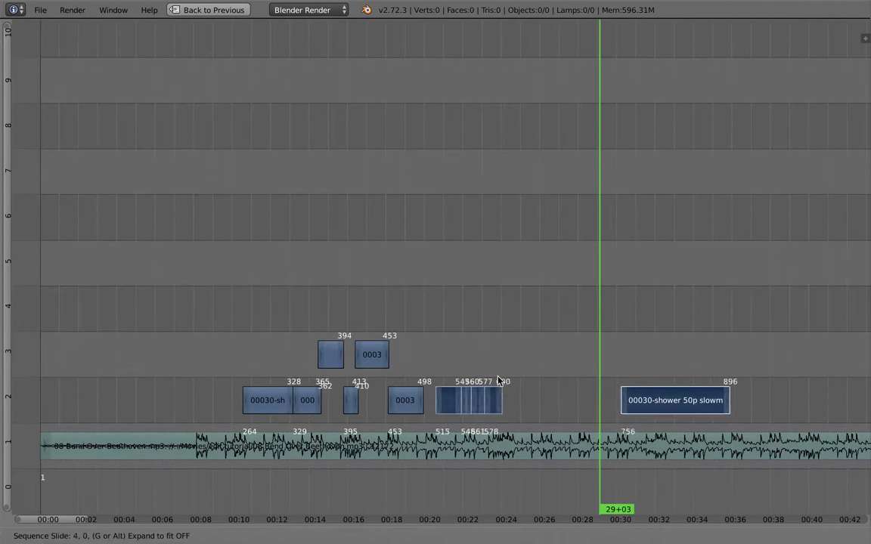
click(499, 356)
key(g)
click(437, 401)
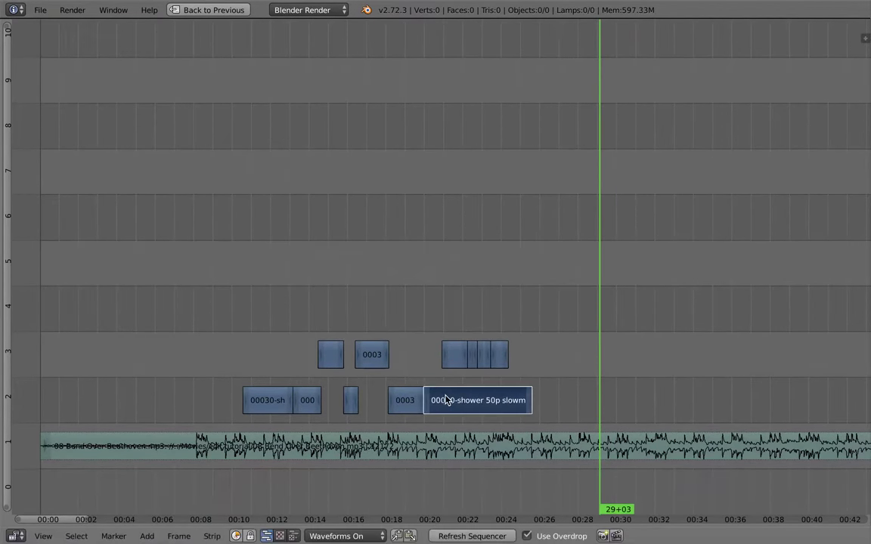
Slide the 08 Bend Over Beethoven.mp3 strip later so its loud part starts at the first shower excerpt
drag(424, 400, 194, 350)
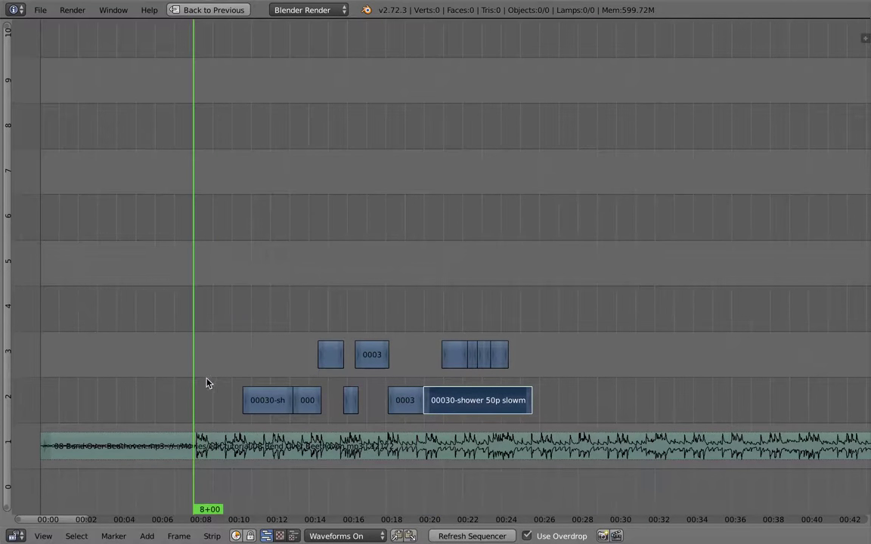
right_click(250, 446)
key(g)
click(294, 449)
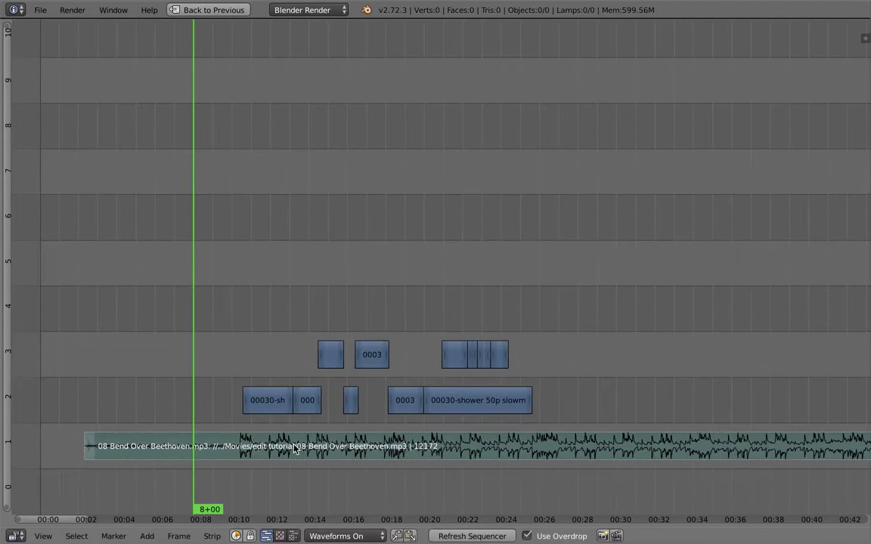
Unmute the song strip and play the edit from 8+00
key(alt+h)
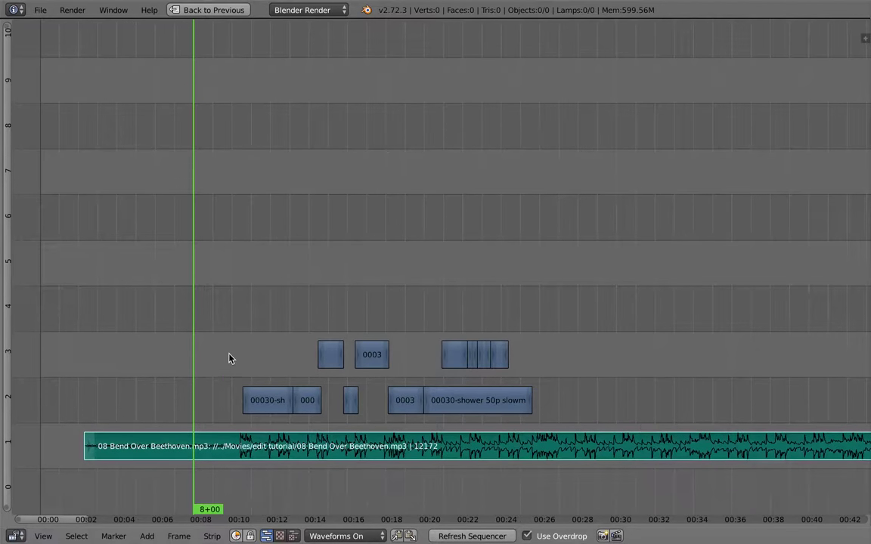
key(alt+a)
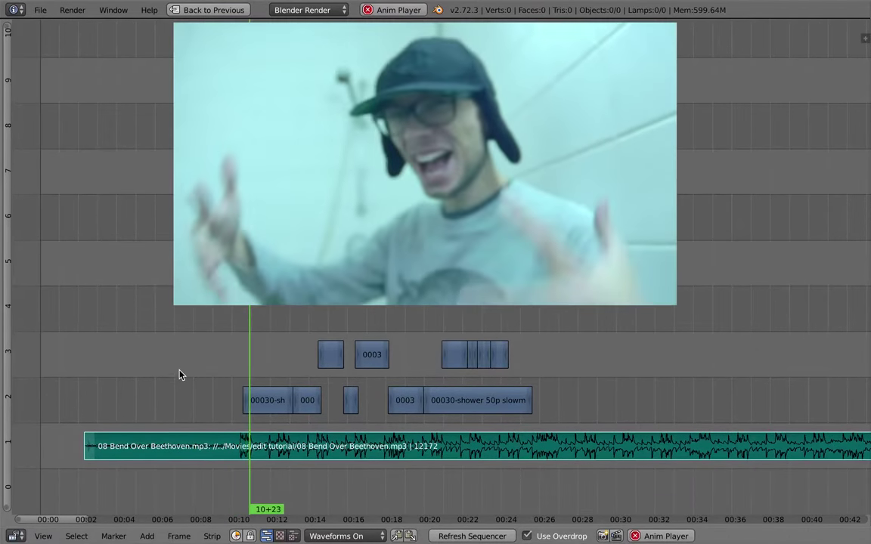
Stop the running playback and play the edit with the song again from 10+01
middle_drag(190, 410, 159, 437)
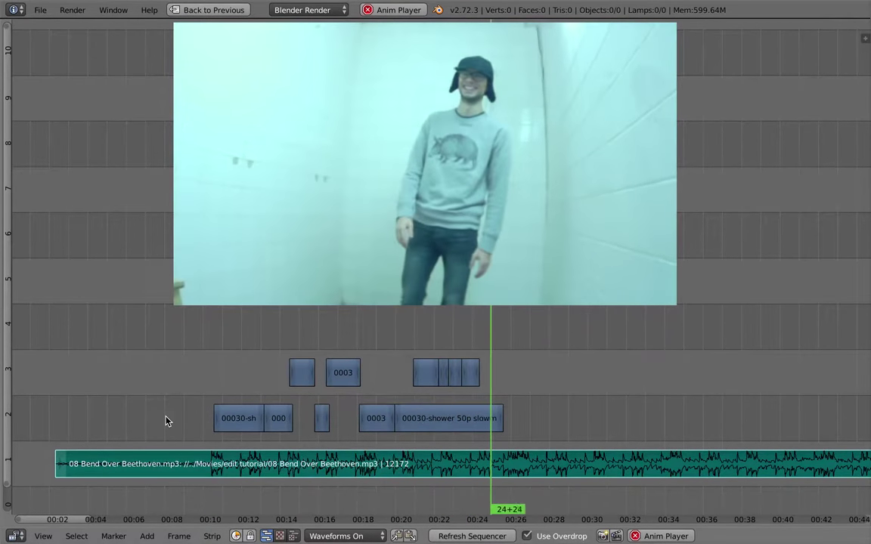
key(Escape)
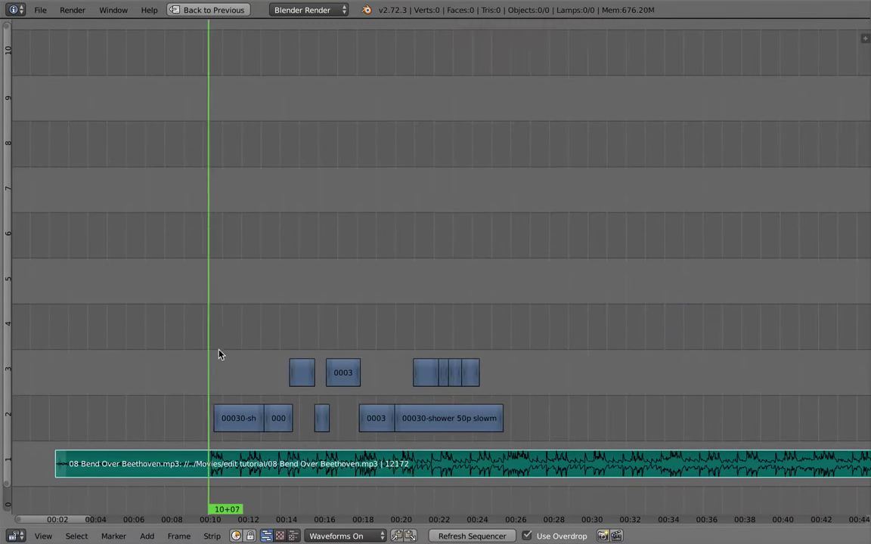
mouse_move(202, 382)
mouse_down()
mouse_move(234, 377)
mouse_move(198, 383)
mouse_up()
middle_drag(229, 393, 242, 371)
scroll(235, 373, down, 2)
click(217, 366)
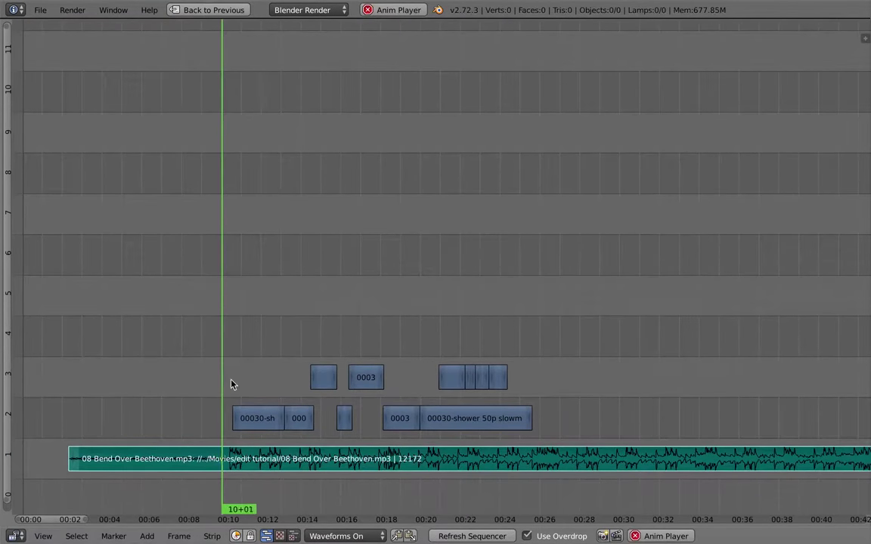
key(alt+a)
Split the first channel 2 excerpt at 11+09 and slip the footage inside its first part by about 35 frames
right_click(259, 421)
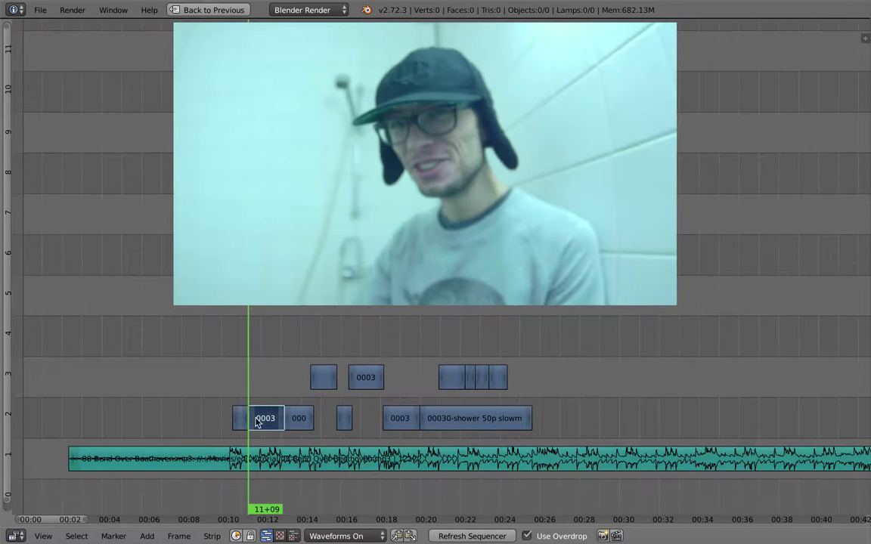
key(s)
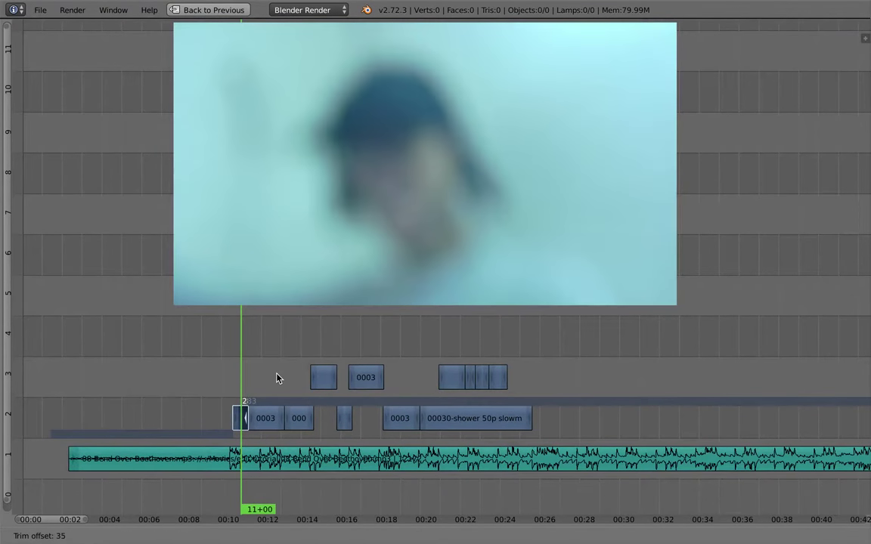
click(272, 379)
click(232, 387)
key(alt+a)
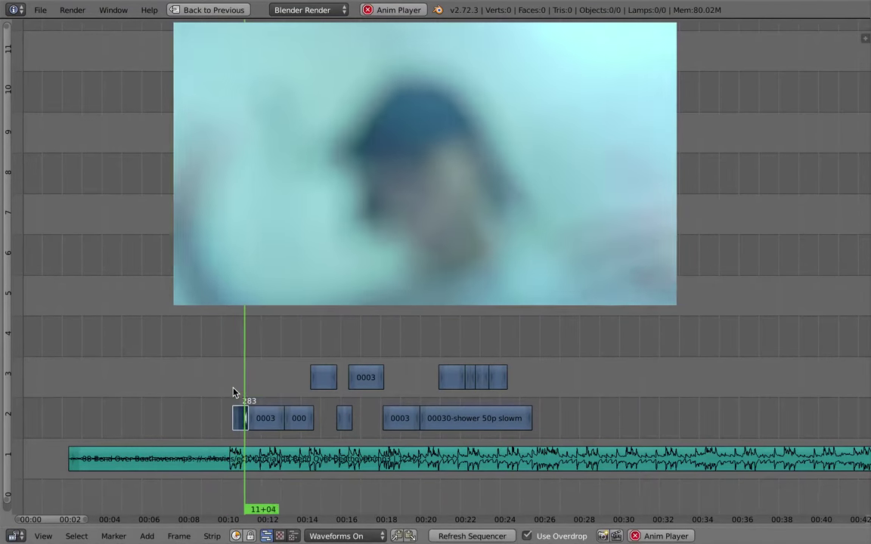
key(alt+a)
Move the cut between the first two channel 2 pieces earlier to frame 279 and play the transition
click(241, 387)
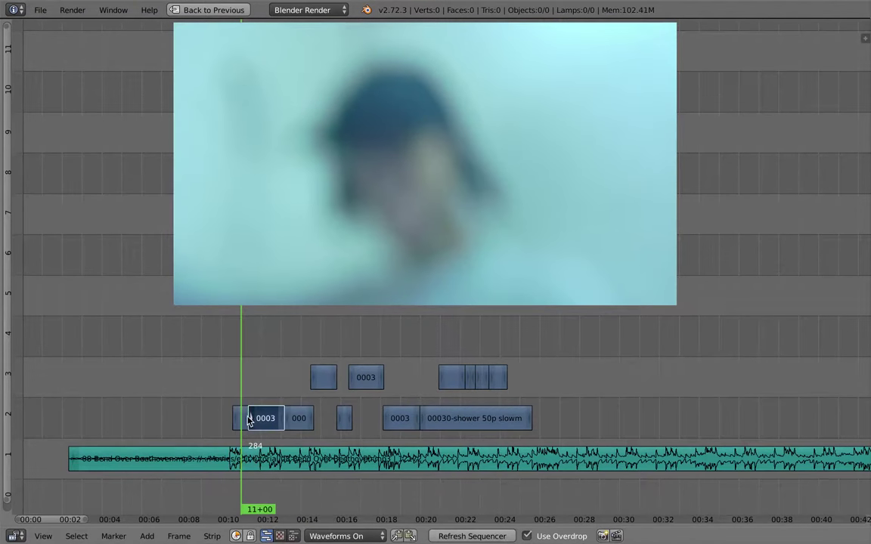
key(g)
click(246, 426)
key(alt+a)
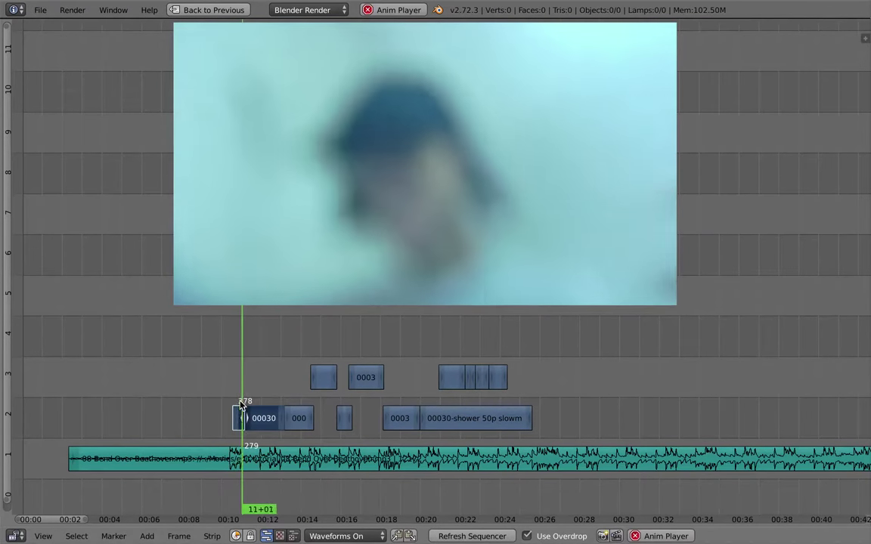
Split the second channel 2 piece at 12+00, slip the footage inside its latter part and play the result
click(261, 426)
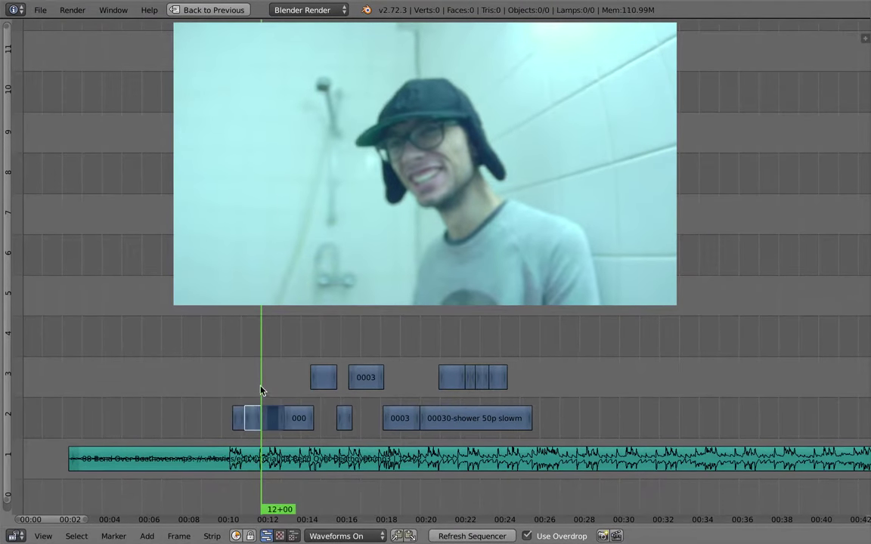
right_click(268, 414)
click(264, 384)
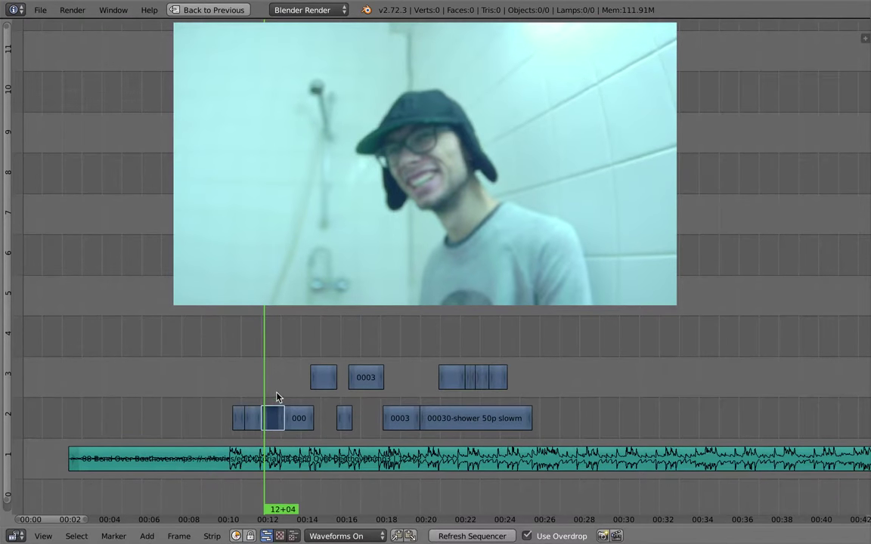
key(s)
click(245, 392)
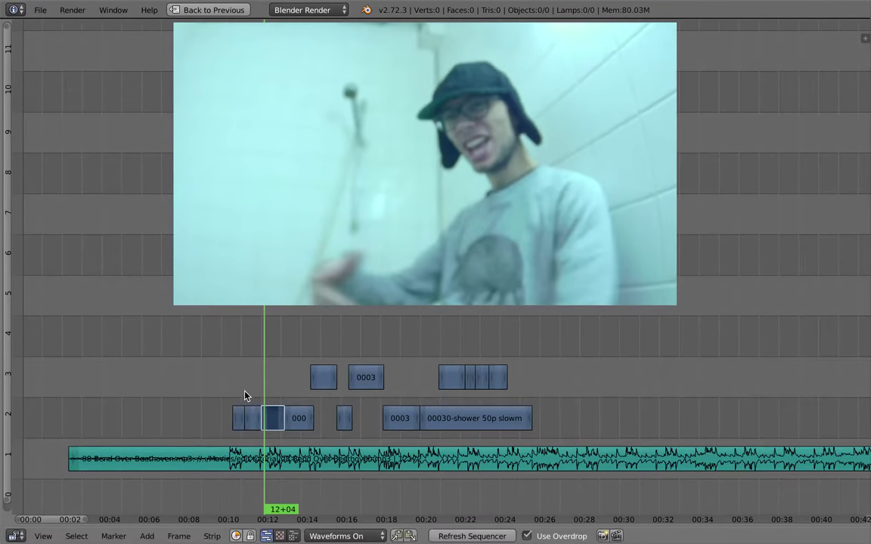
key(alt+a)
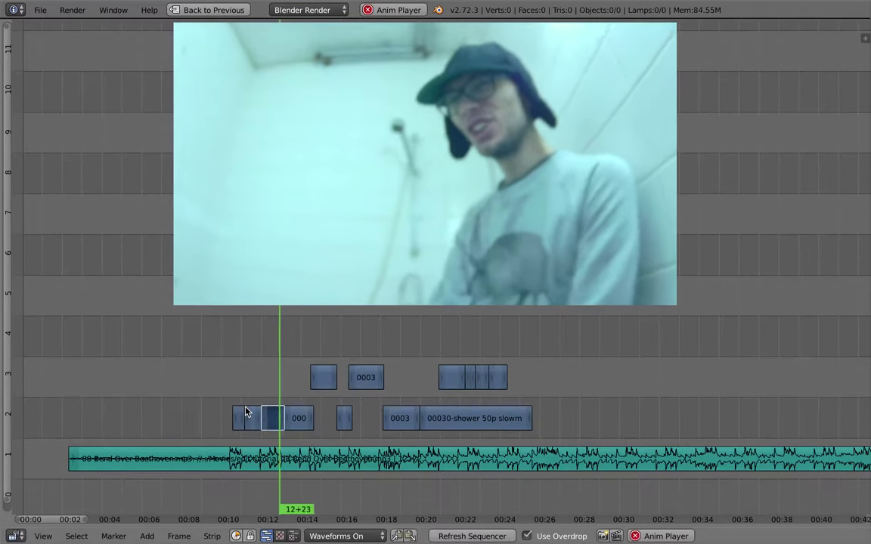
key(alt+a)
Move the cut after the third channel 2 piece earlier to frame 316 and play the transition
right_click(287, 419)
shift+right_click(283, 419)
key(g)
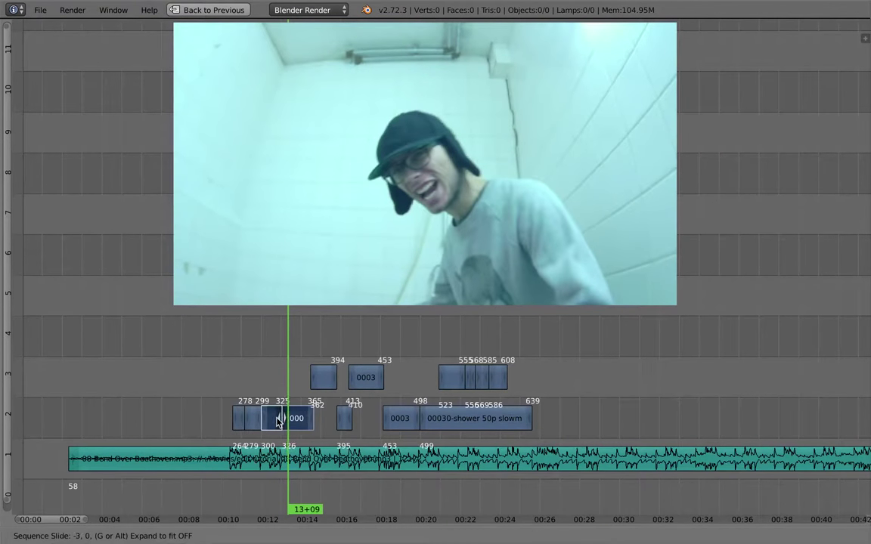
click(273, 418)
click(267, 401)
key(alt+a)
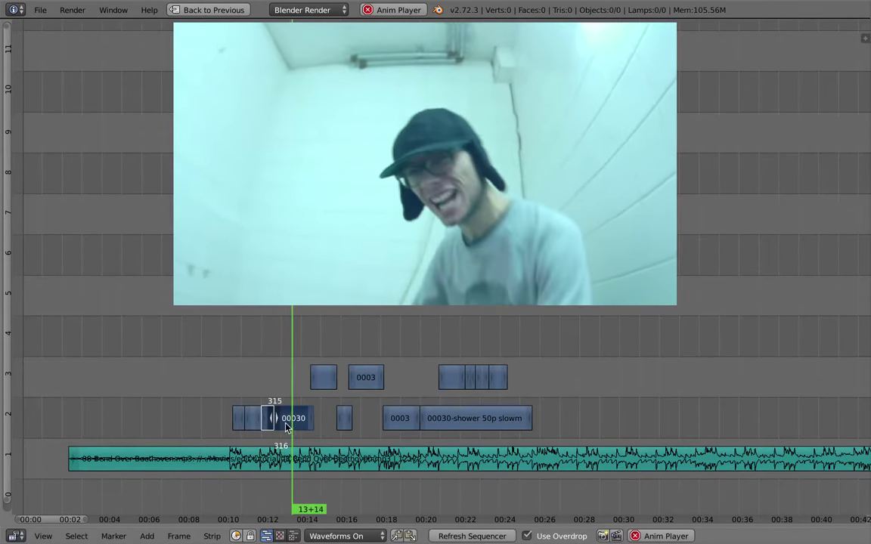
Split the channel 2 excerpt starting at frame 316 at 13+14 and slip the footage inside its second part
click(286, 402)
click(301, 395)
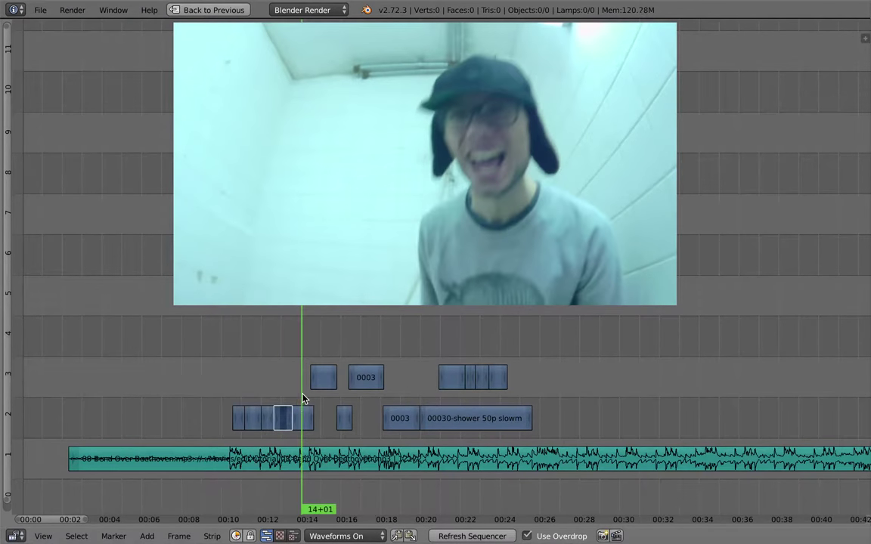
right_click(302, 419)
key(s)
click(302, 419)
Slip the footage inside the channel 2 piece between frames 316 and 338 by about 441 frames and play the result
click(286, 389)
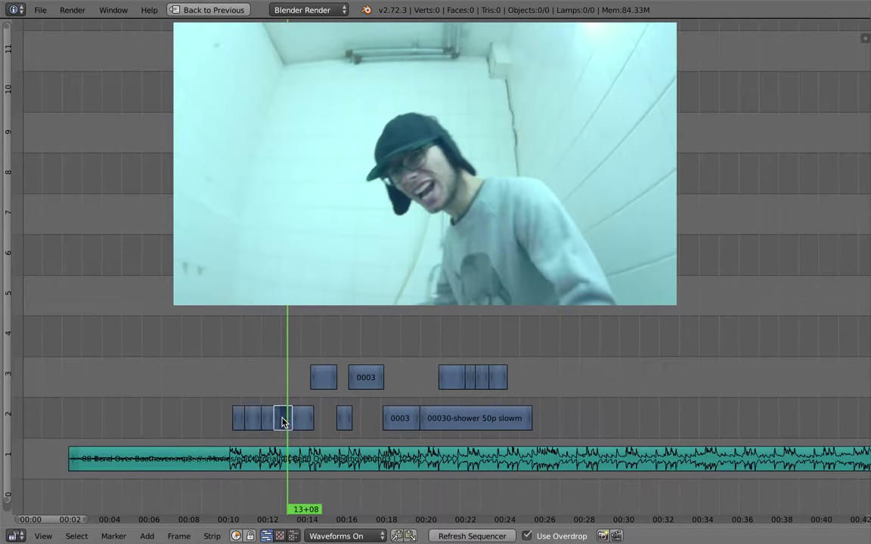
key(s)
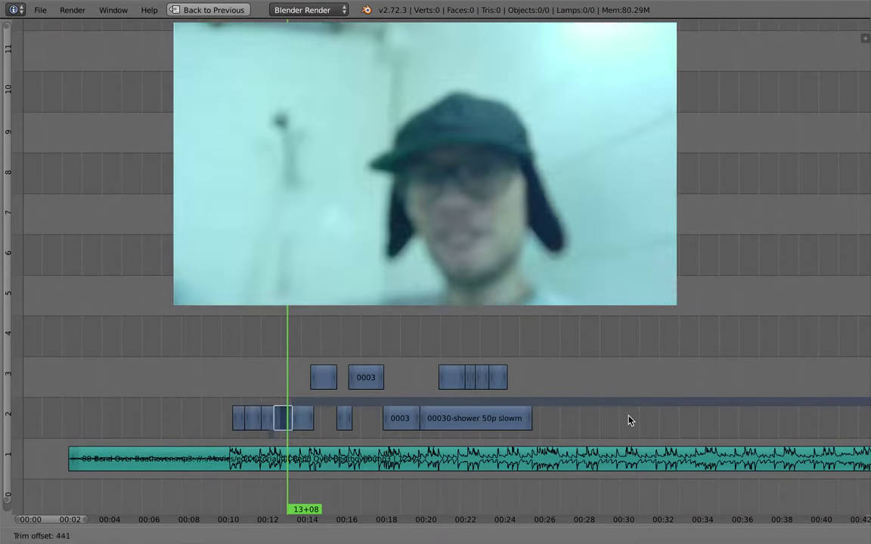
click(626, 418)
click(281, 377)
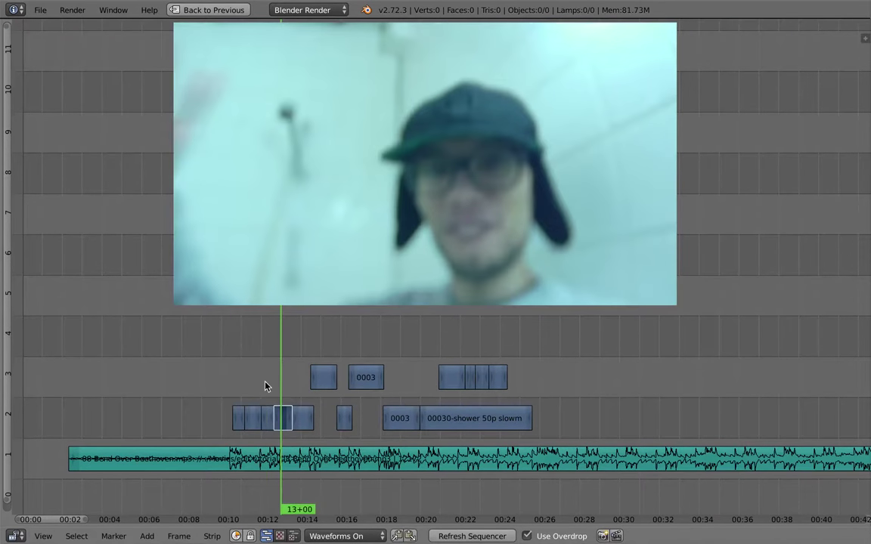
key(alt+a)
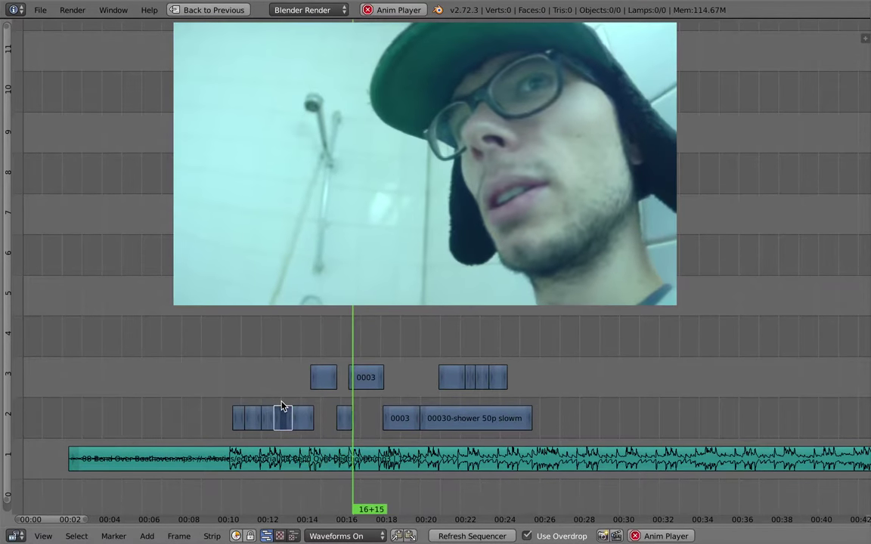
key(alt+a)
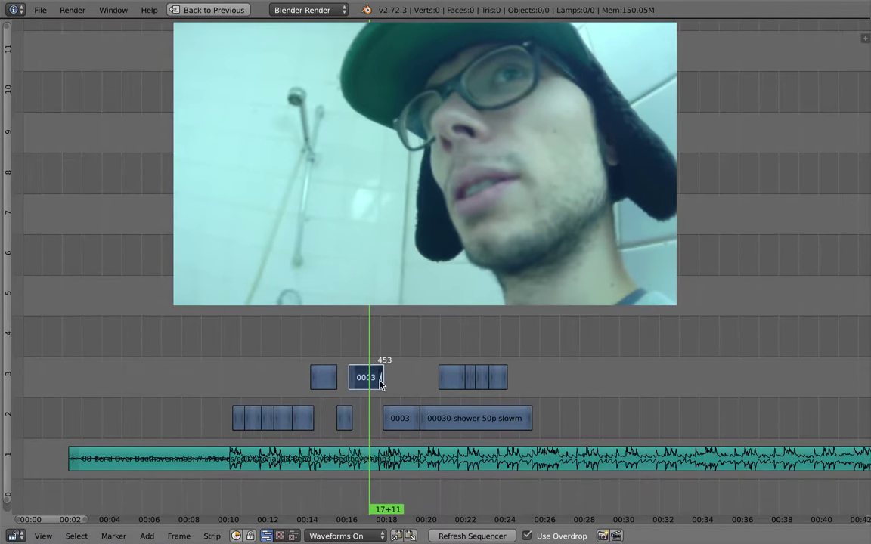
Split the second channel 3 excerpt at 17+11 and slip the footage inside its latter part by about -24 frames
key(k)
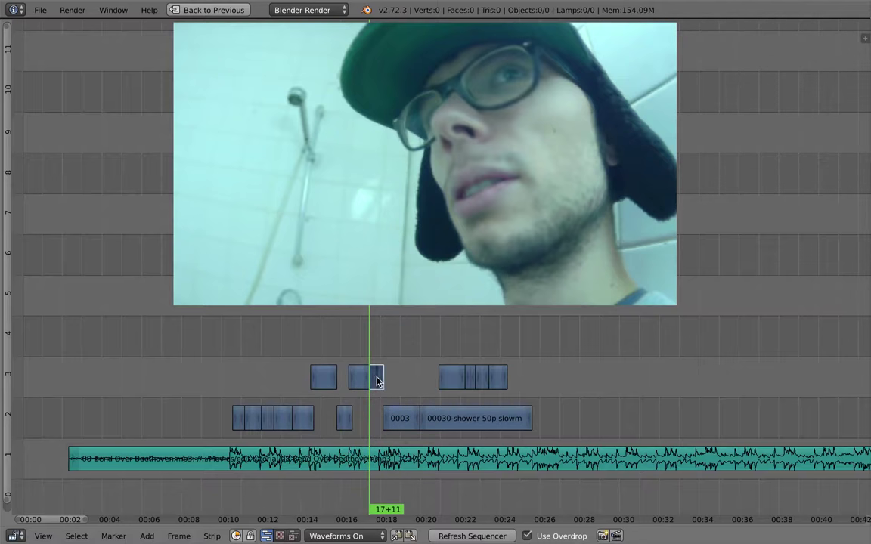
key(g)
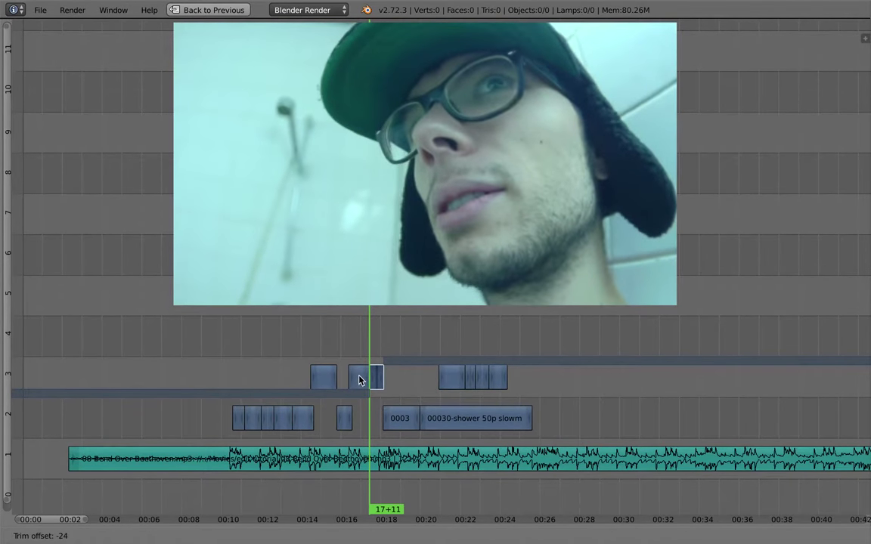
click(357, 378)
key(alt+a)
key(alt+a)
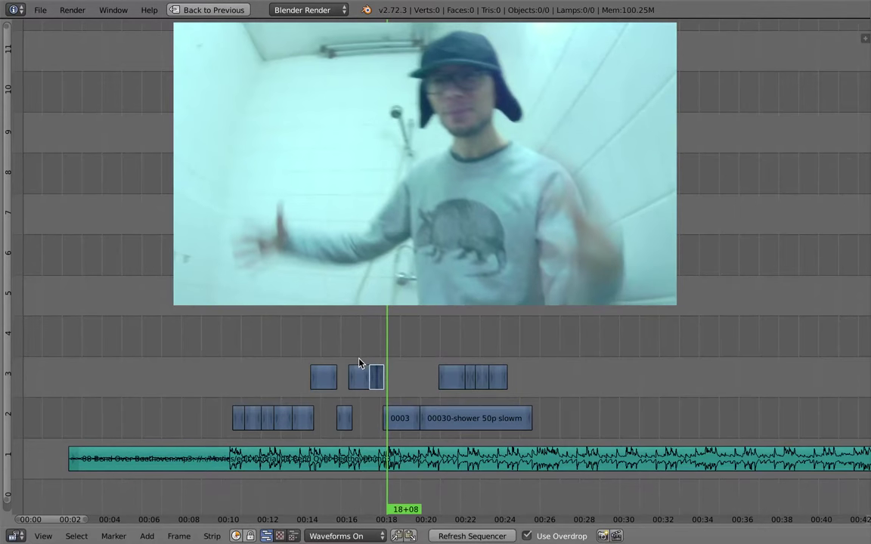
Play the whole edit with the song from 9+17
click(226, 467)
key(alt+a)
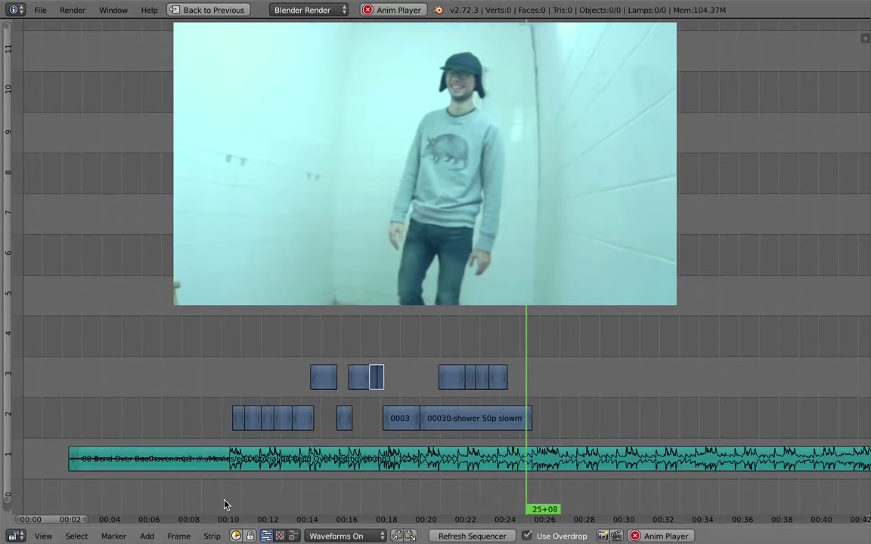
key(Escape)
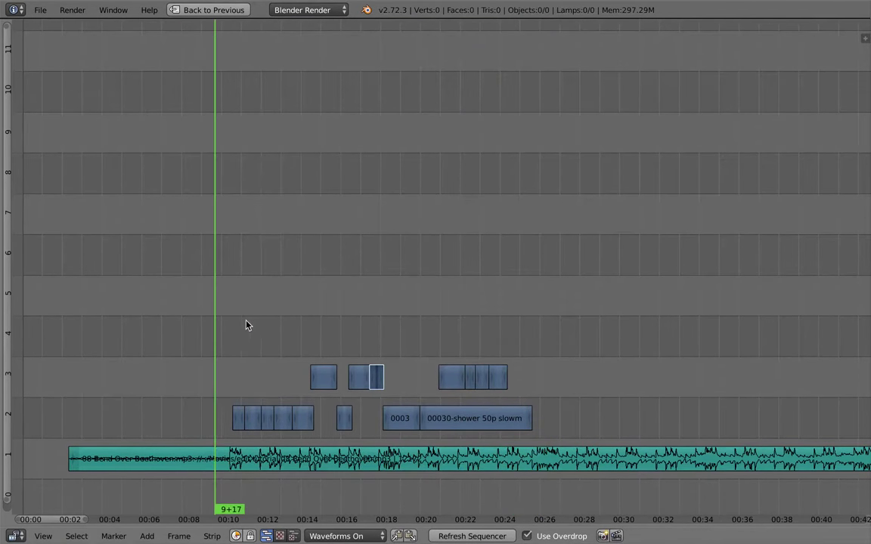
Add an adjustment layer at 9+17, place it on channel 4 and extend it to frame 699 over all excerpts
key(shift+a)
mouse_move(251, 410)
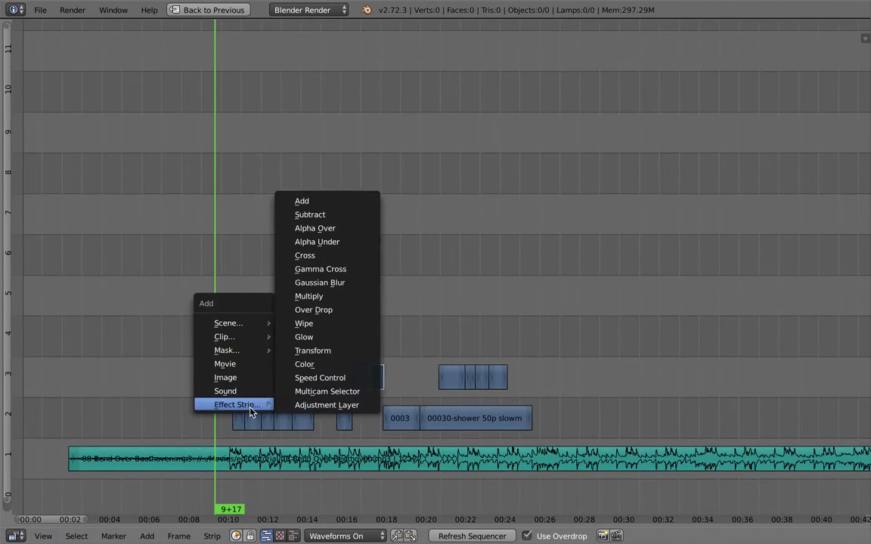
click(348, 410)
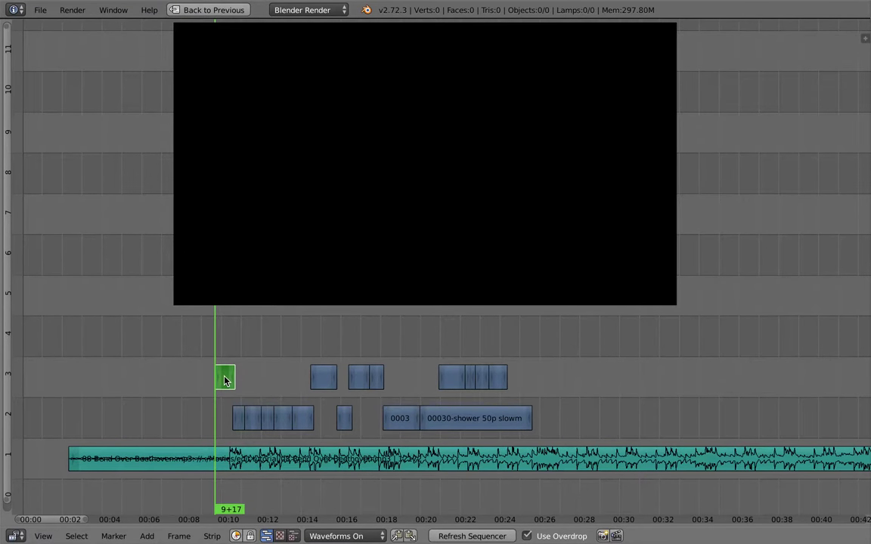
right_drag(223, 381, 579, 349)
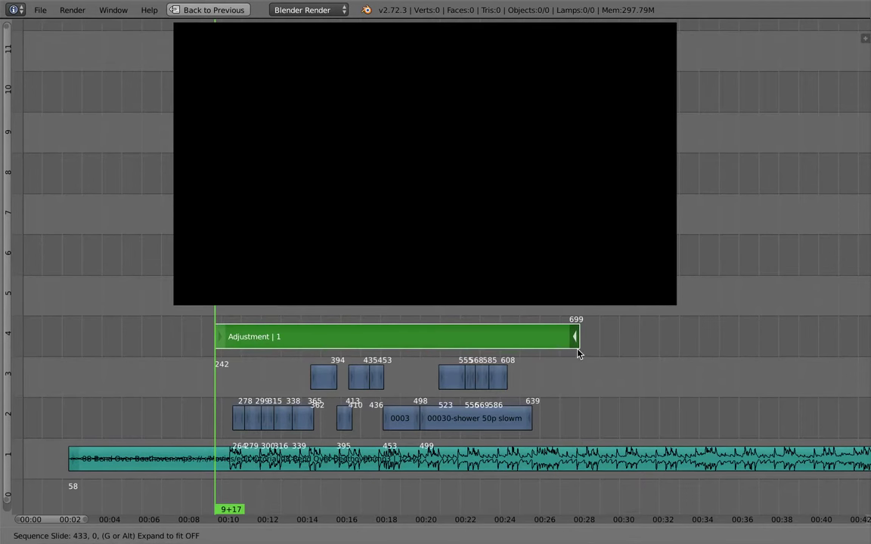
mouse_move(290, 330)
mouse_down()
mouse_move(304, 330)
mouse_move(296, 348)
mouse_up()
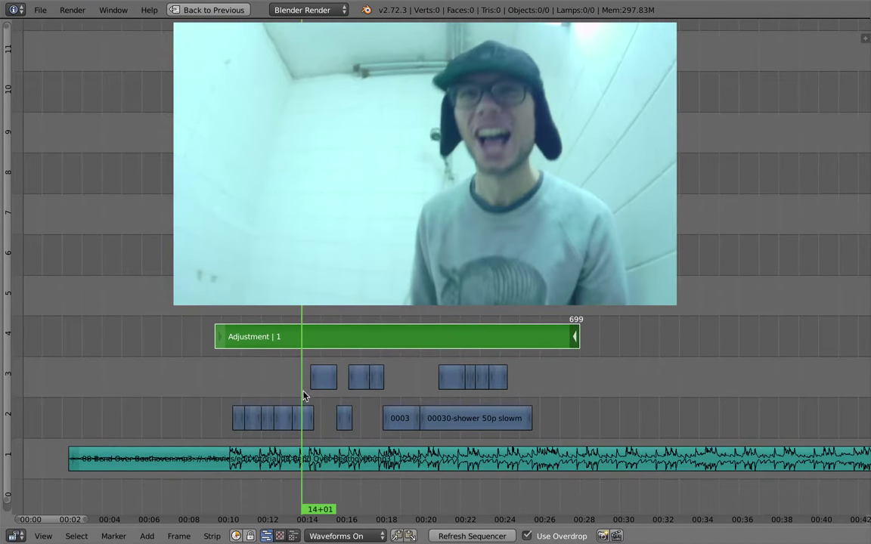
key(shift+a)
mouse_move(233, 370)
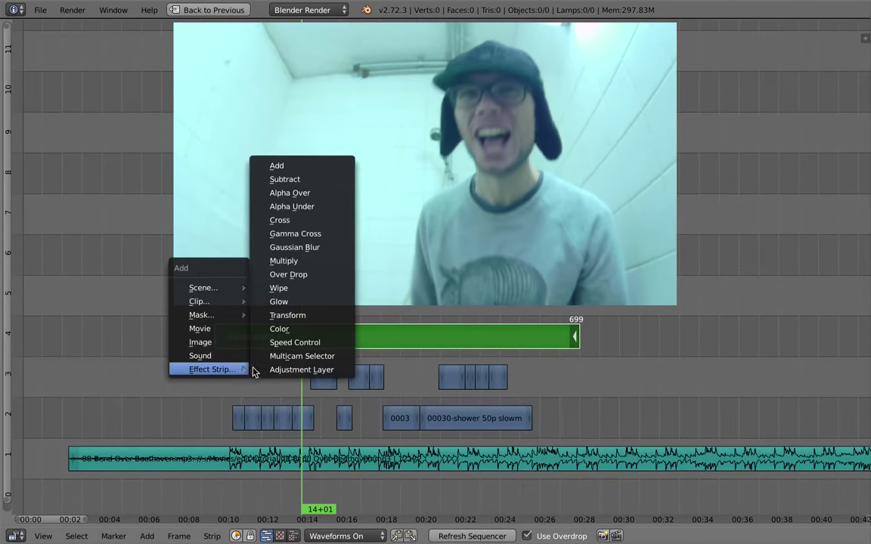
click(483, 337)
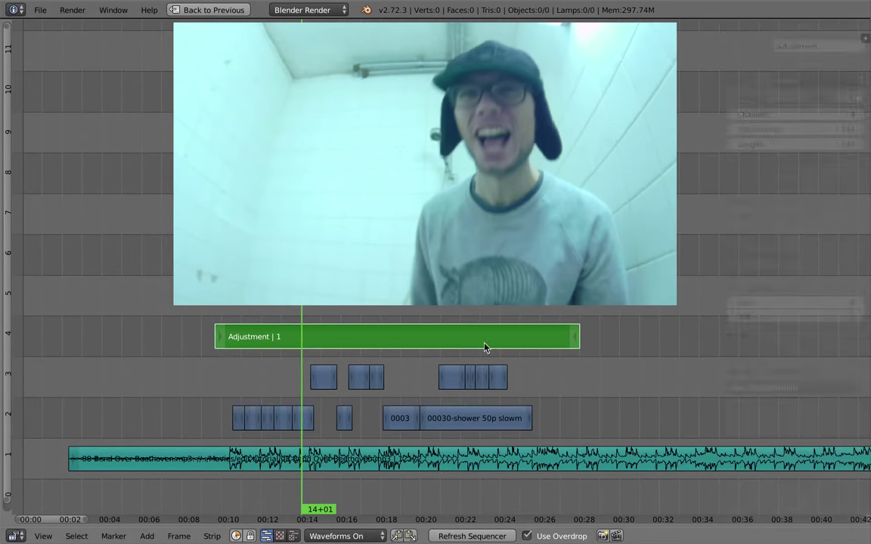
Add a Color Balance modifier to the adjustment layer and show the close-up at 15+07
key(n)
click(803, 388)
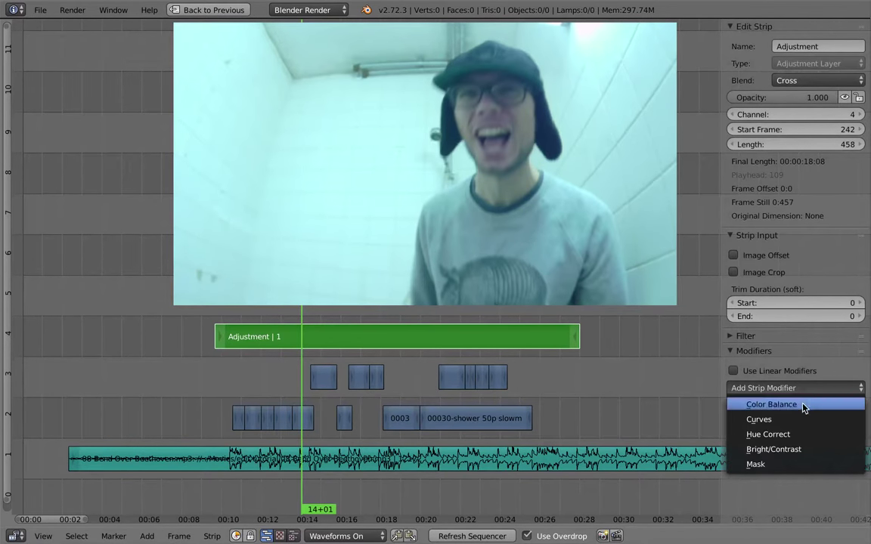
click(775, 404)
scroll(783, 257, down, 8)
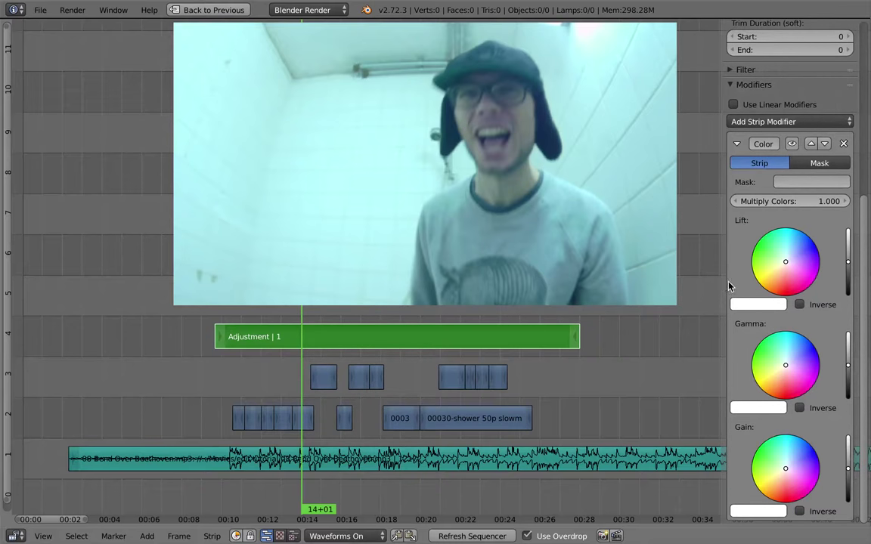
drag(721, 284, 673, 291)
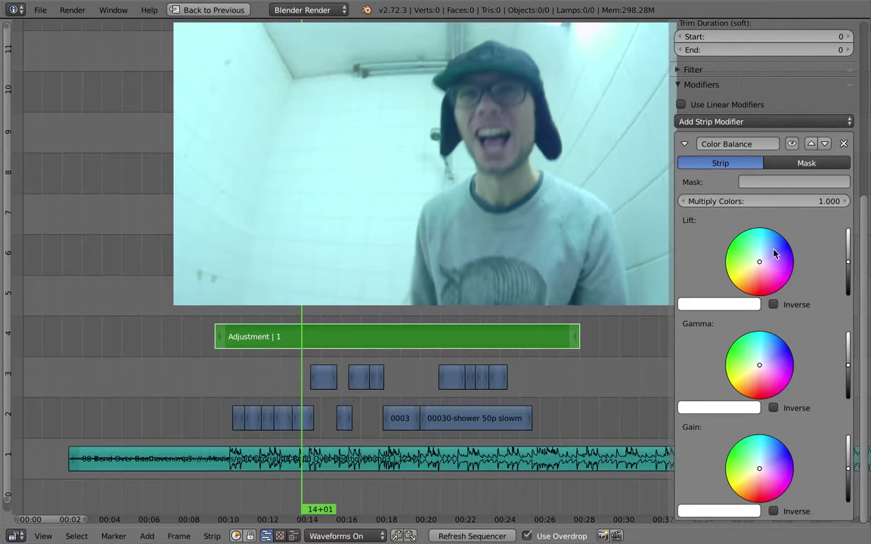
click(325, 346)
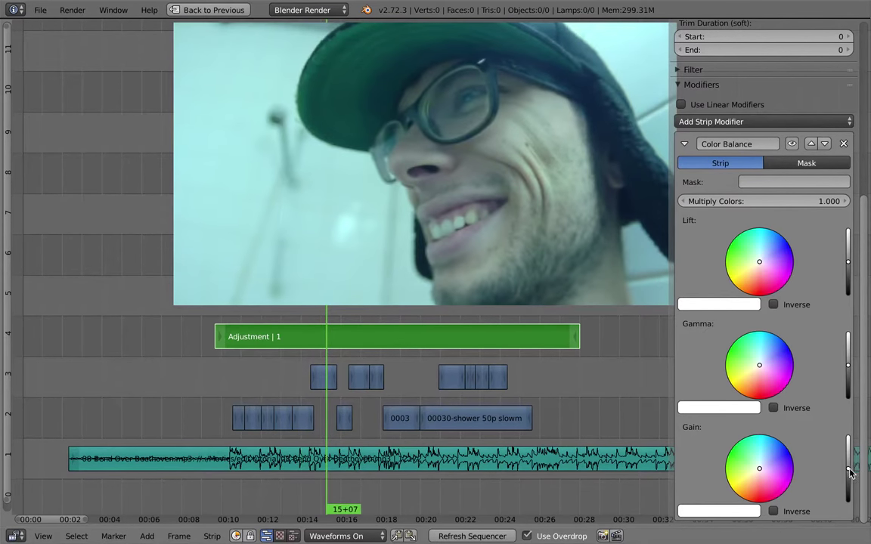
Raise the Color Balance gain, tint gain and lift slightly toward red, and darken the lift a little
drag(849, 471, 852, 467)
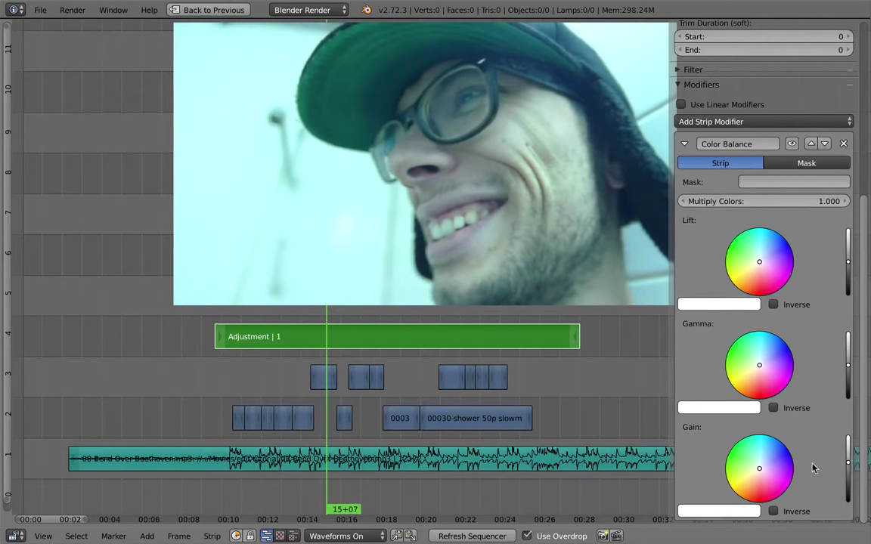
drag(761, 468, 760, 470)
drag(760, 263, 763, 260)
drag(850, 269, 849, 266)
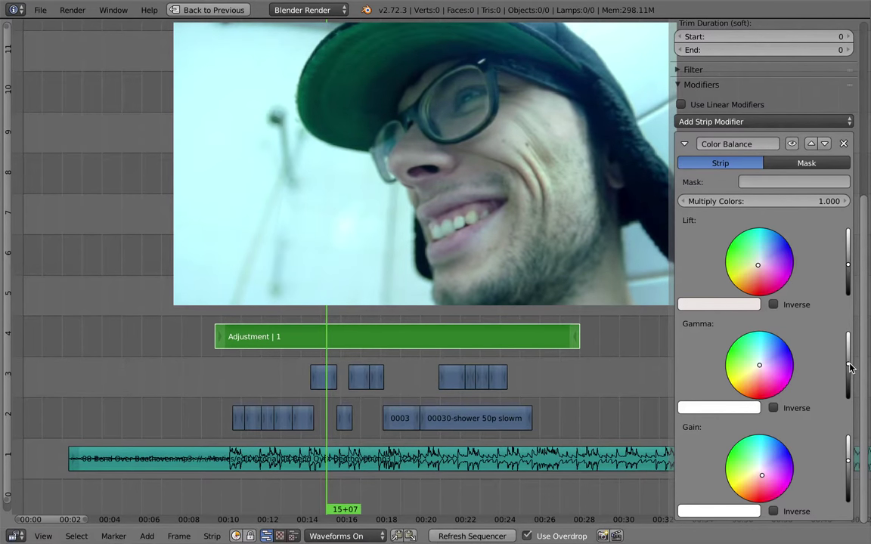
Lower the gamma slightly, raise the gain further, and tint lift and gamma a little more toward red while viewing 11+23
drag(848, 359, 849, 367)
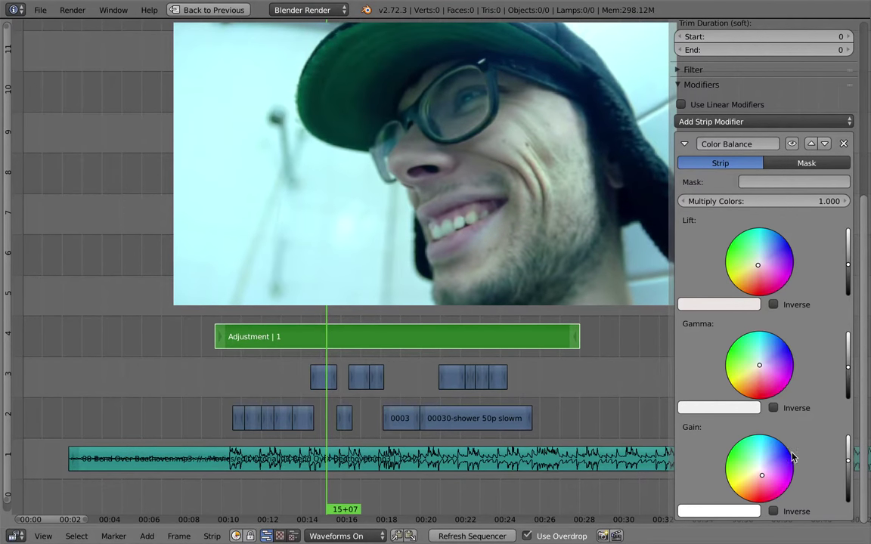
drag(849, 458, 848, 457)
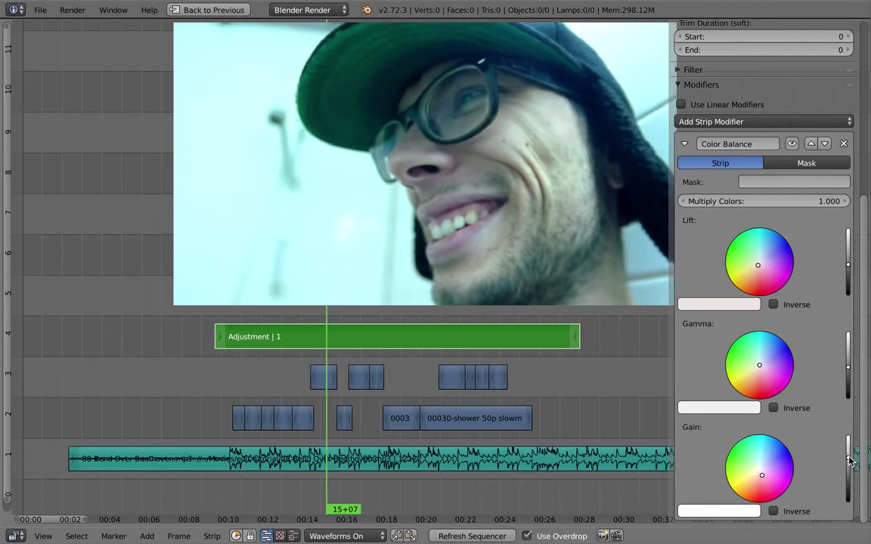
drag(325, 357, 259, 358)
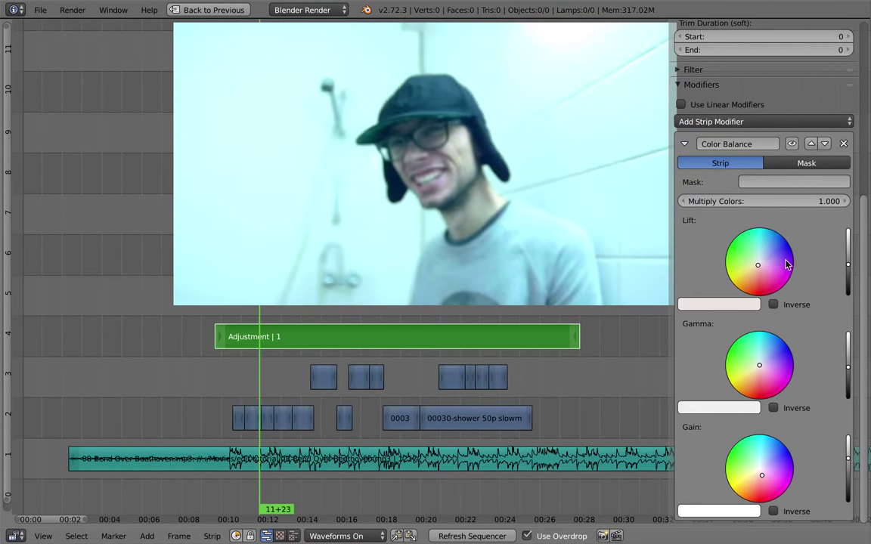
drag(758, 269, 760, 273)
Play the colour-graded edit from 10+17 past the last excerpt, with the strip properties hidden, and stop at 26+09
drag(254, 374, 235, 379)
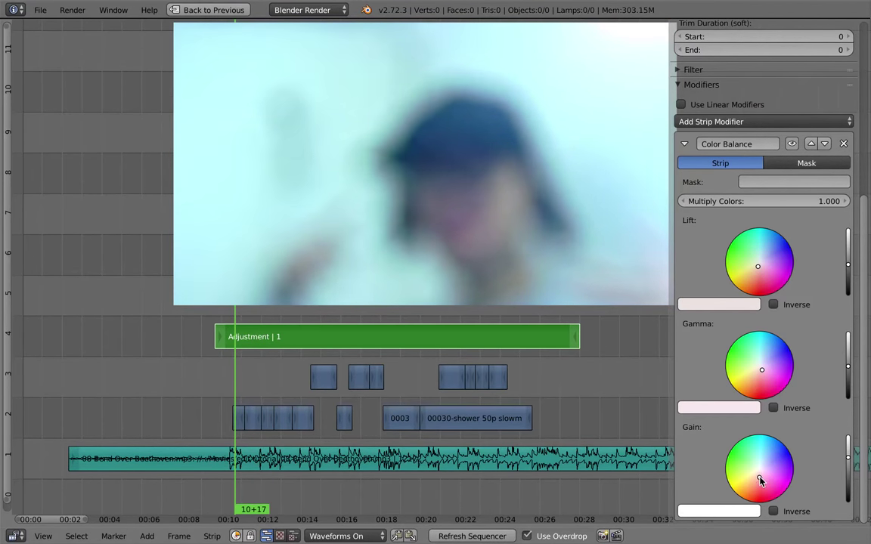
key(alt+a)
key(n)
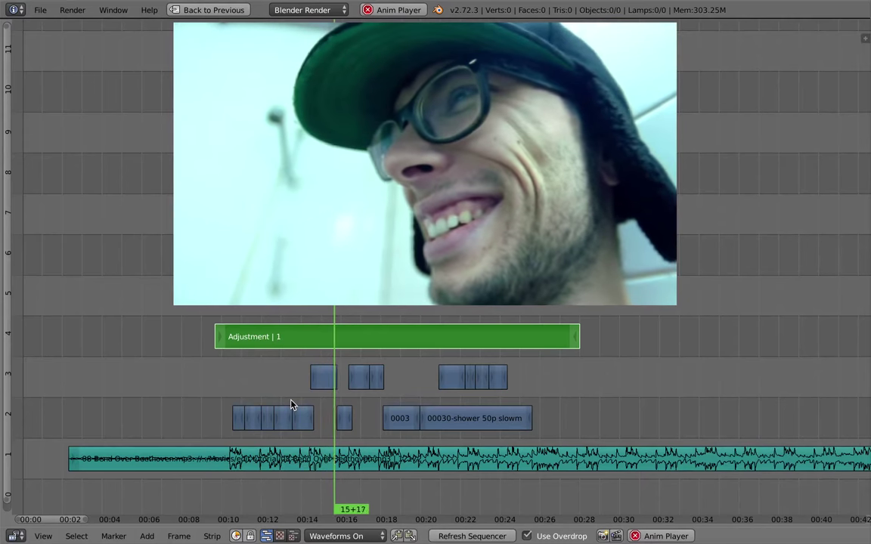
scroll(393, 420, down, 2)
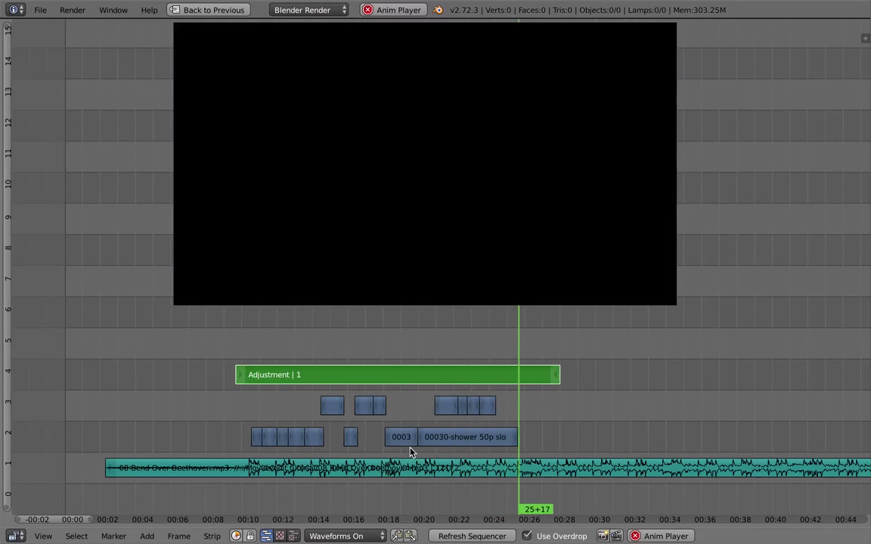
key(alt+a)
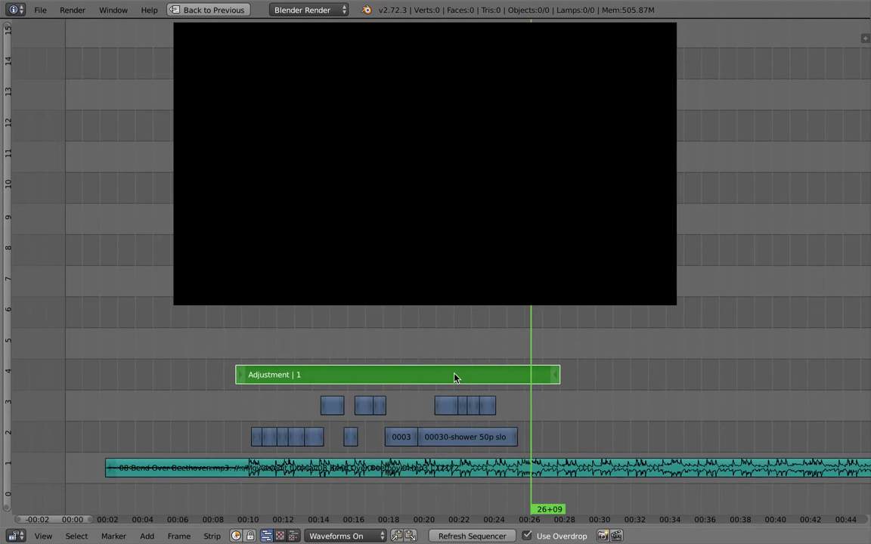
Switch to the Blender session with the empty edit scene and add the Sync_itv scene as a strip at frame 1 on channel 1
key(super+Tab)
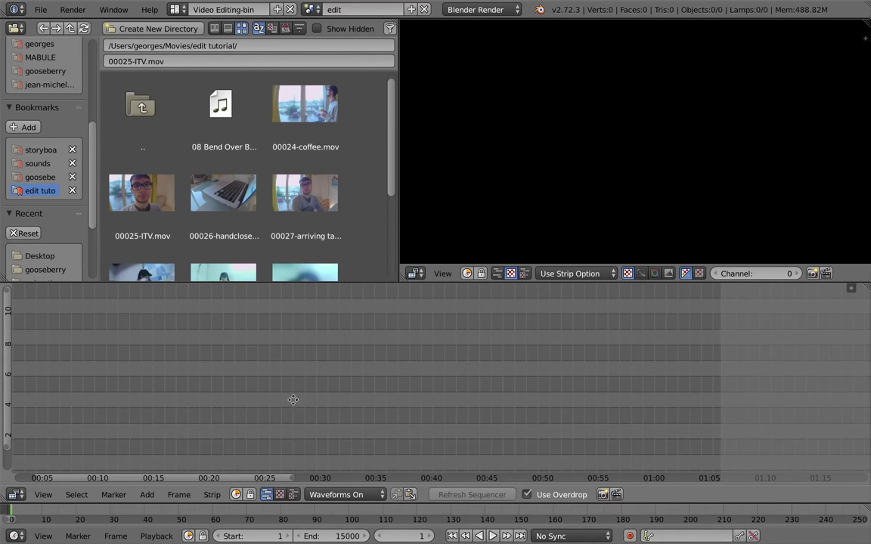
middle_drag(294, 400, 509, 352)
key(Home)
key(shift+a)
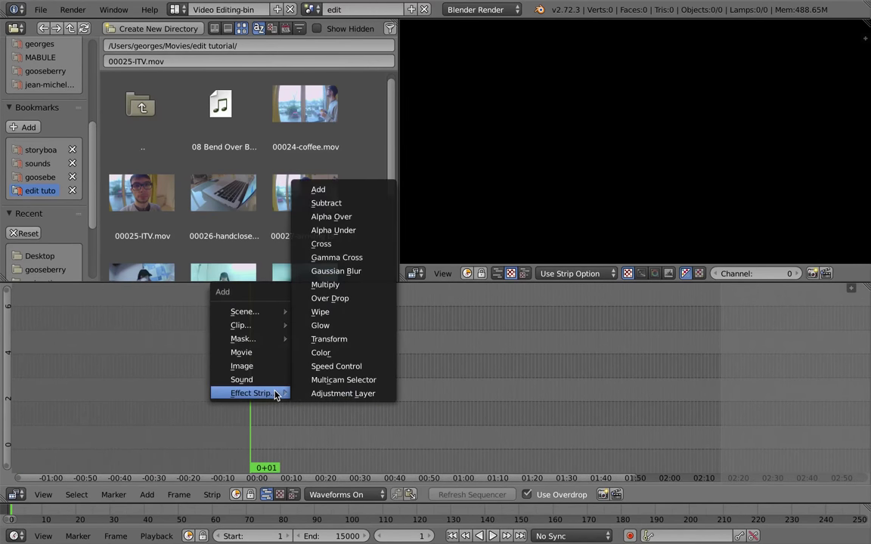
mouse_move(240, 311)
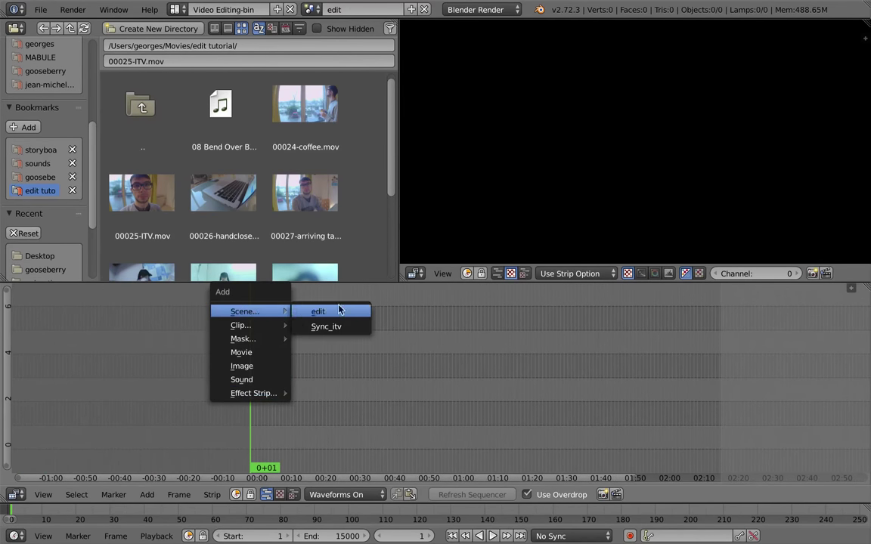
click(348, 327)
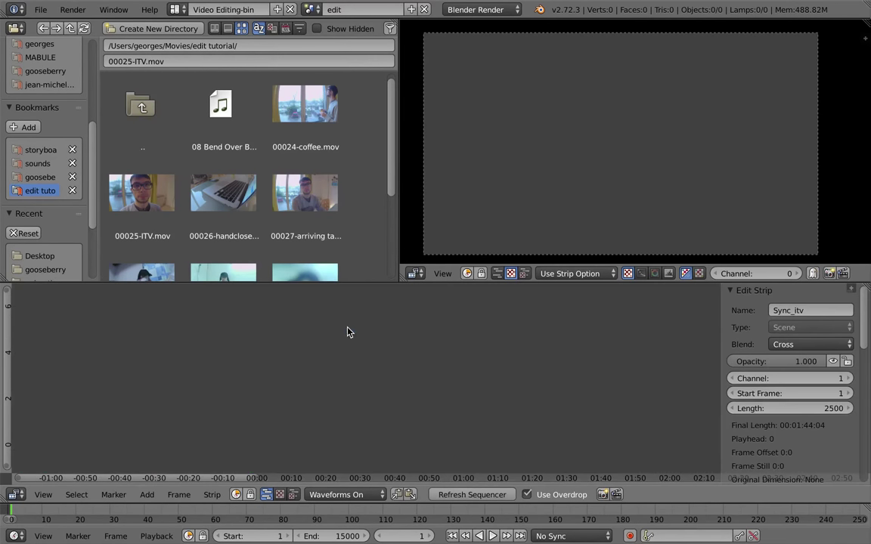
ctrl+middle_drag(332, 414, 445, 447)
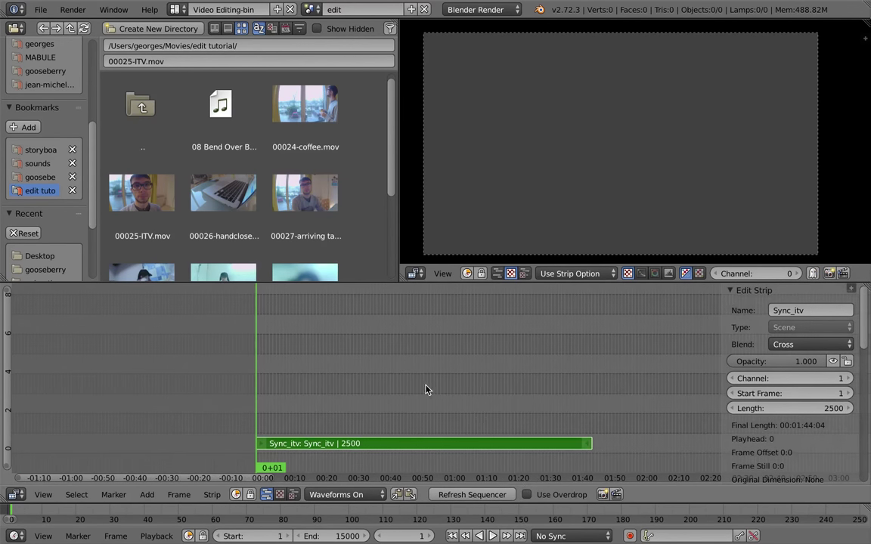
middle_drag(334, 332, 384, 365)
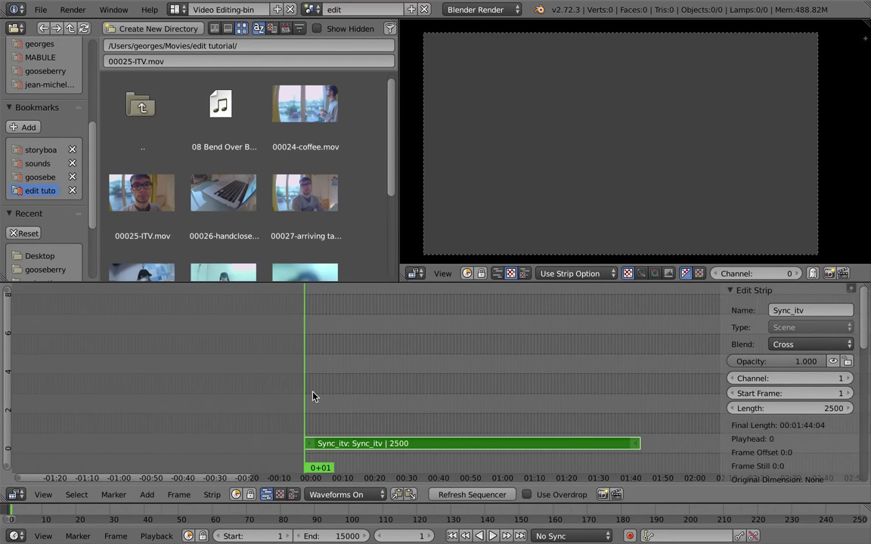